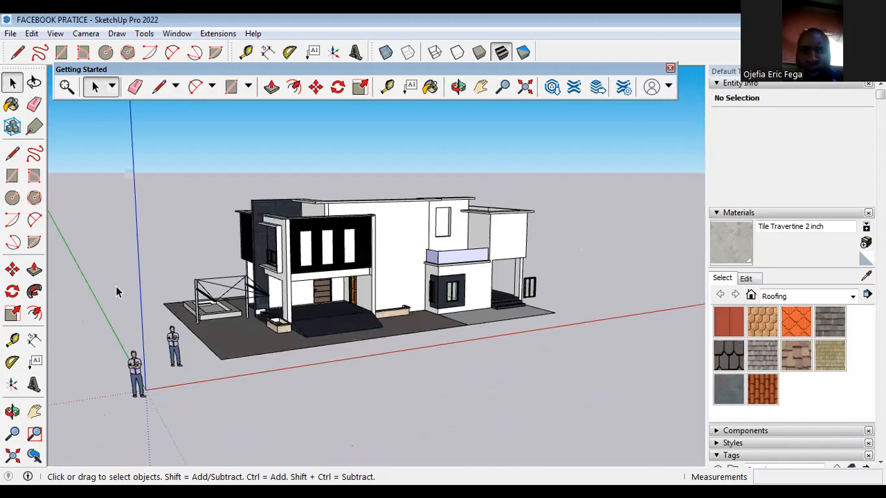
Step: Examine the two-storey house model, including its facade, balcony, roof parapets and paved entrance area
scroll(379, 234, up, 1)
scroll(378, 234, up, 1)
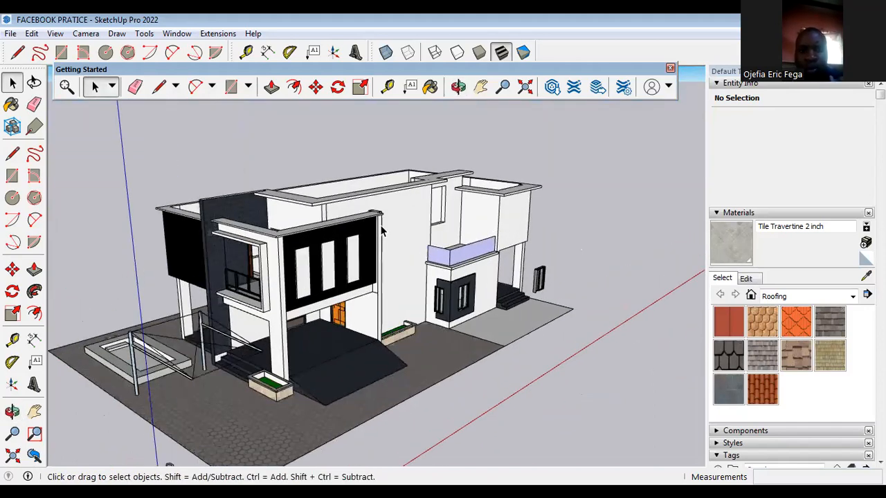
scroll(574, 143, up, 1)
scroll(573, 143, up, 1)
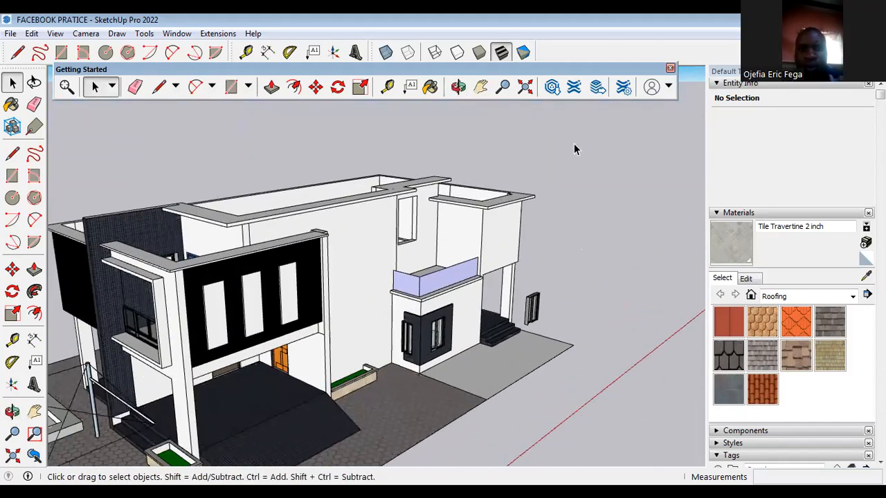
scroll(600, 182, down, 3)
middle_drag(575, 216, 581, 168)
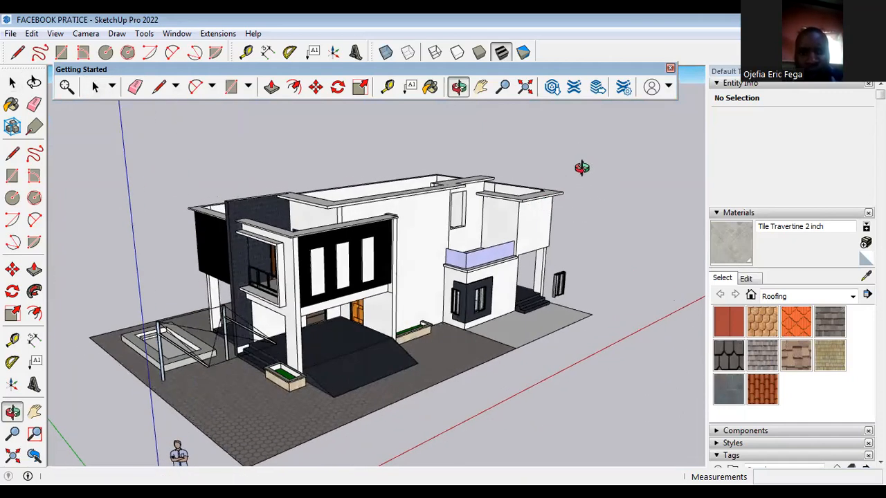
scroll(585, 198, up, 2)
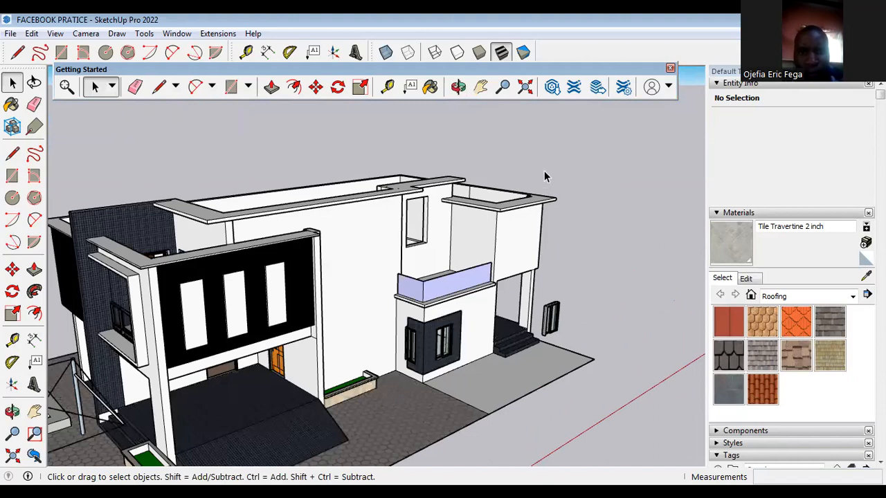
scroll(540, 180, down, 3)
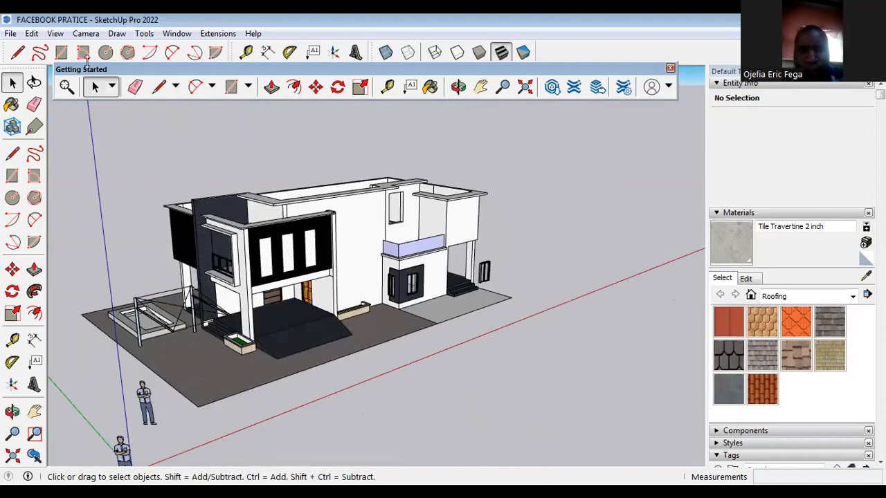
Step: Start a new blank model and save the changes to FACEBOOK PRATICE
click(10, 33)
click(26, 48)
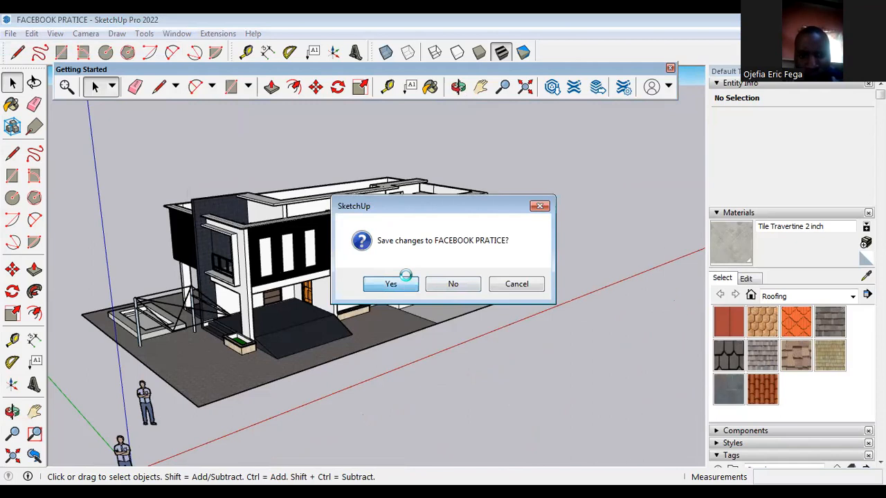
click(400, 282)
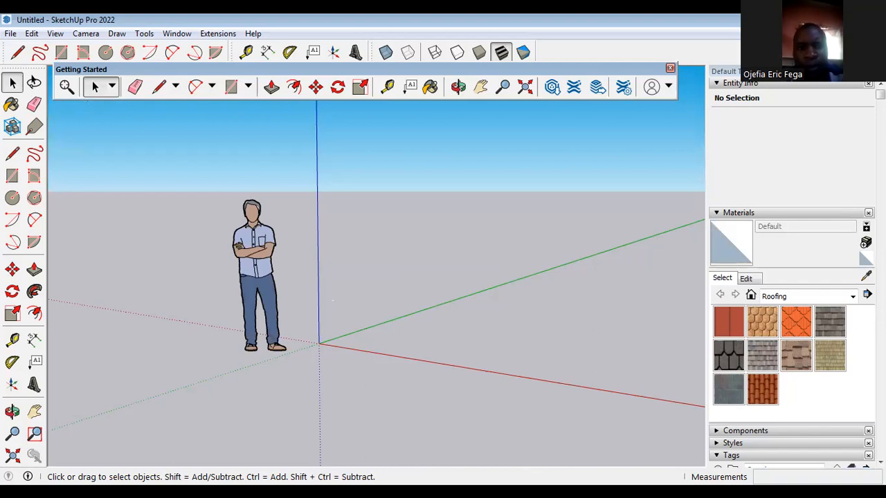
key(super)
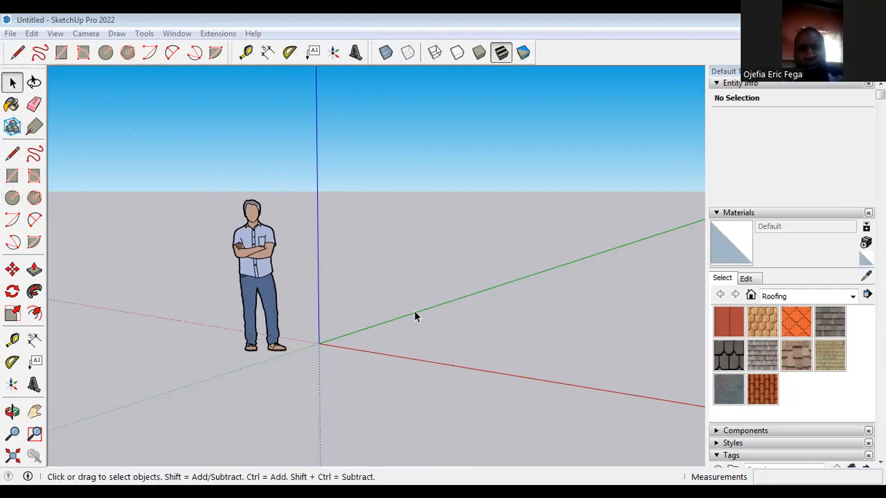
click(442, 306)
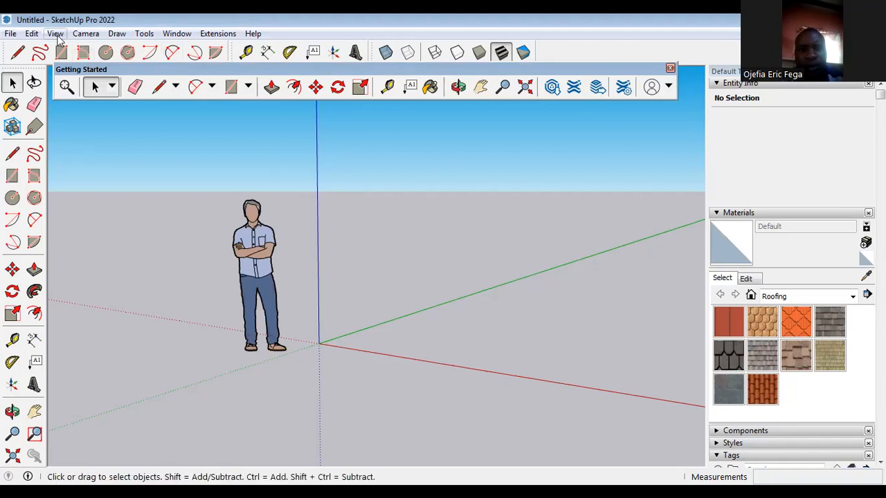
Step: Start a file import and look through the DWG folder for the floor plan drawing
click(11, 34)
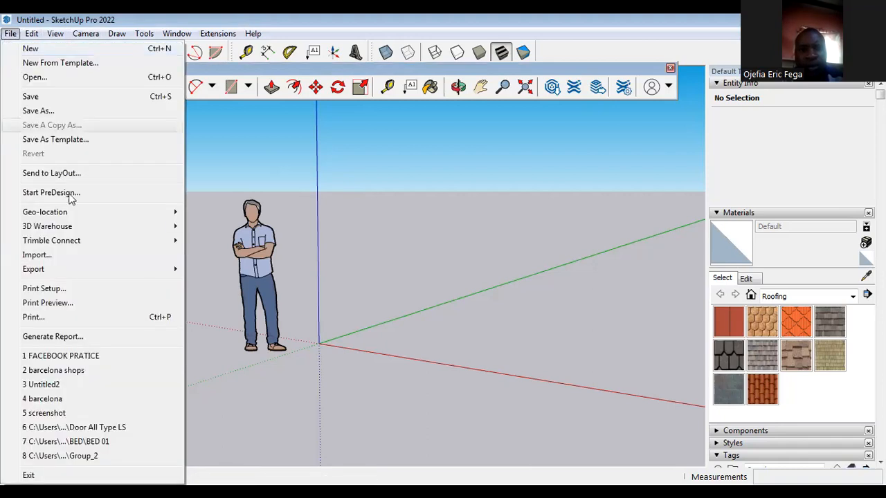
click(91, 255)
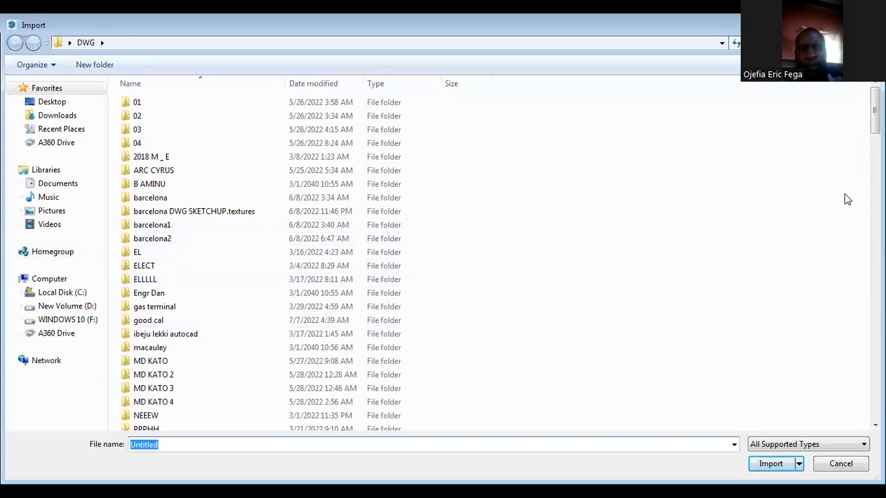
scroll(305, 256, down, 10)
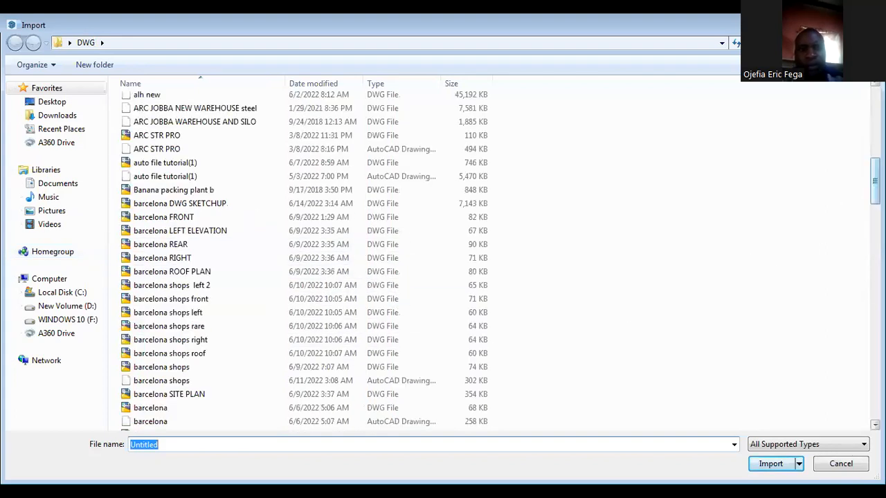
scroll(747, 180, down, 20)
scroll(748, 180, down, 5)
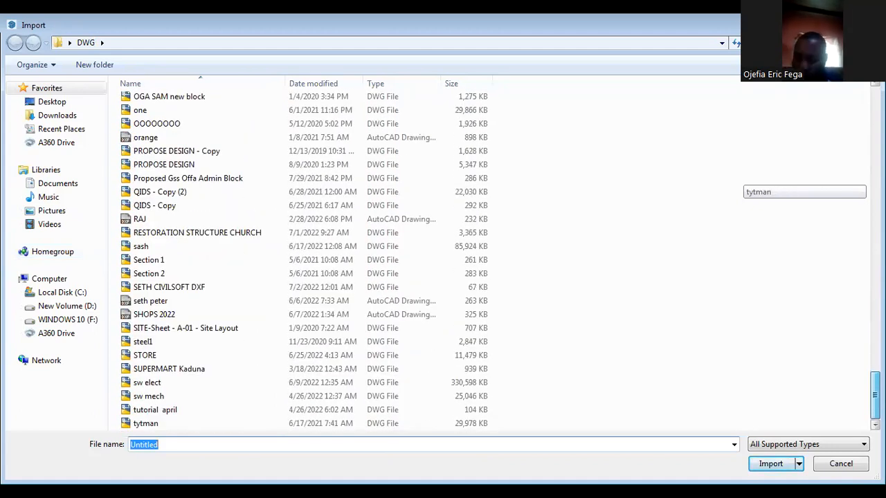
scroll(747, 180, up, 9)
scroll(747, 180, up, 8)
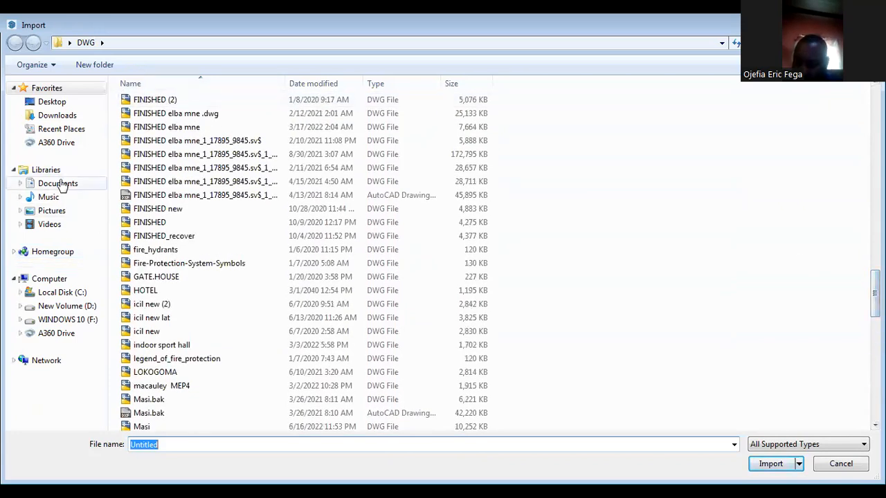
Step: Find the lekan dxf drawing in the Documents library, import it into the model and dismiss the import report
click(61, 183)
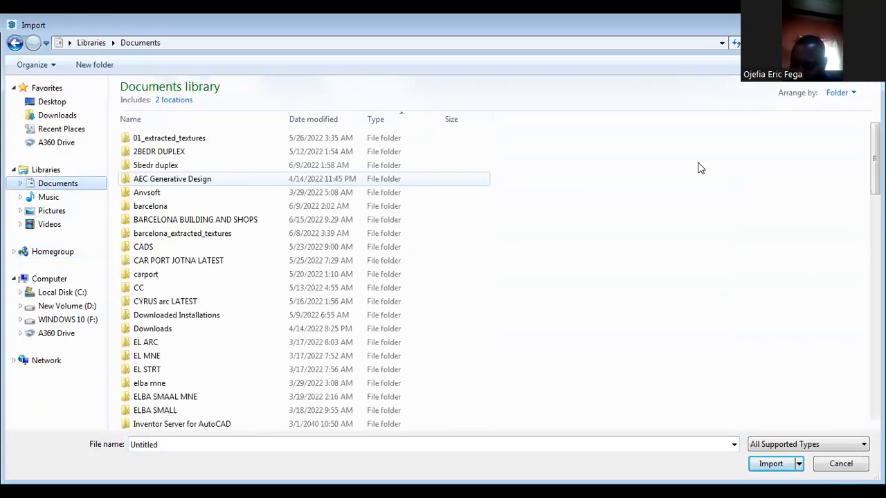
scroll(744, 132, down, 20)
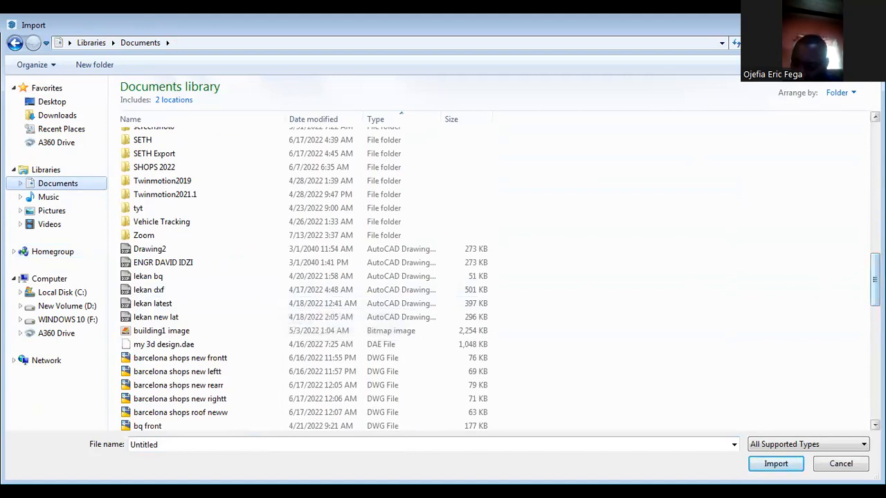
scroll(816, 288, down, 2)
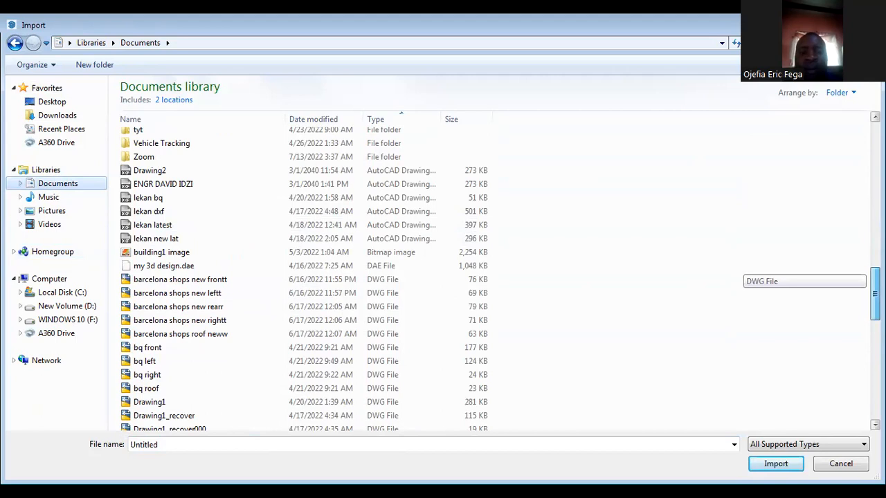
scroll(816, 288, down, 8)
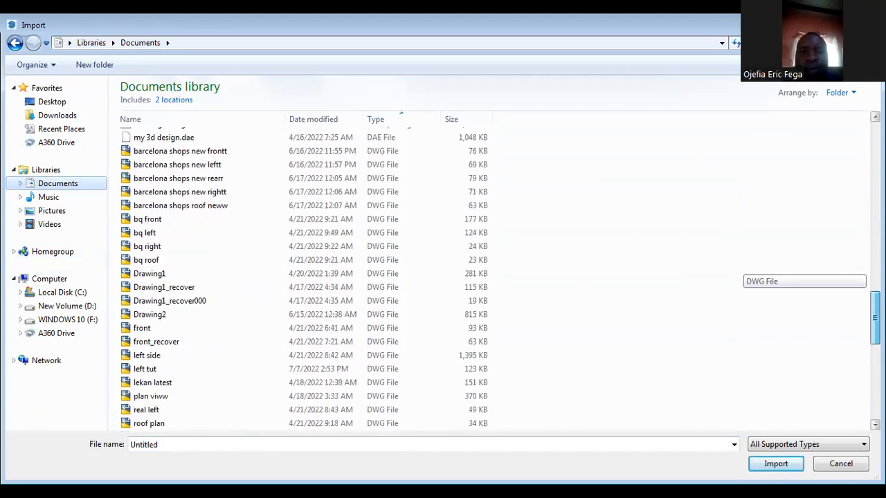
scroll(816, 287, down, 5)
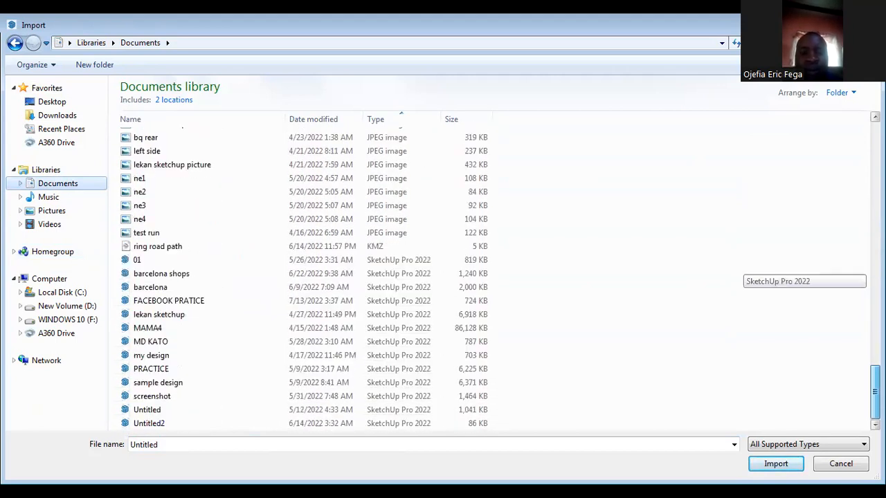
scroll(816, 288, up, 19)
scroll(816, 288, down, 3)
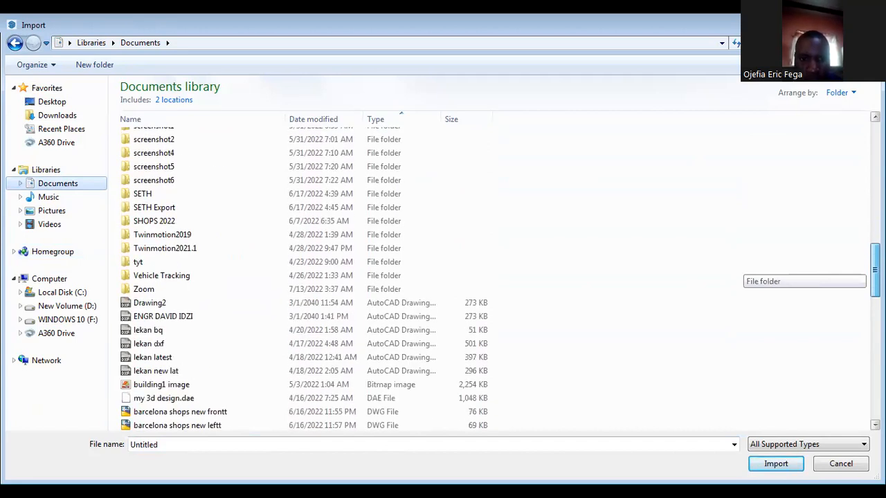
scroll(816, 288, down, 3)
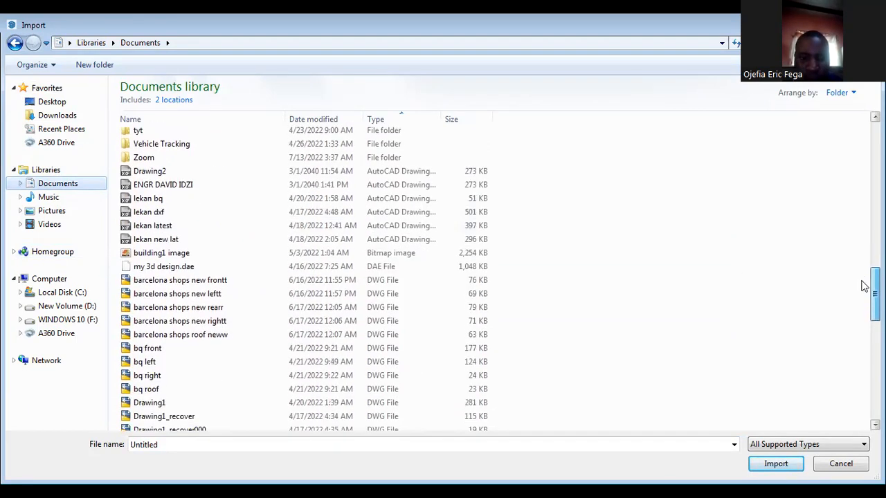
click(210, 216)
double_click(209, 215)
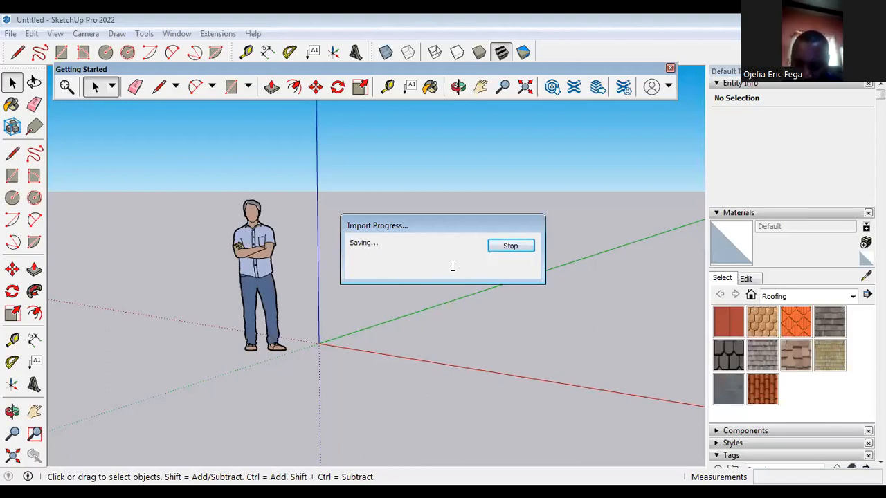
click(513, 354)
Step: Bring the whole imported floor plan into view and open the Model Info settings for measurement units
middle_drag(409, 296, 265, 340)
scroll(370, 337, down, 1)
scroll(209, 411, up, 2)
scroll(219, 444, down, 2)
middle_drag(218, 442, 291, 148)
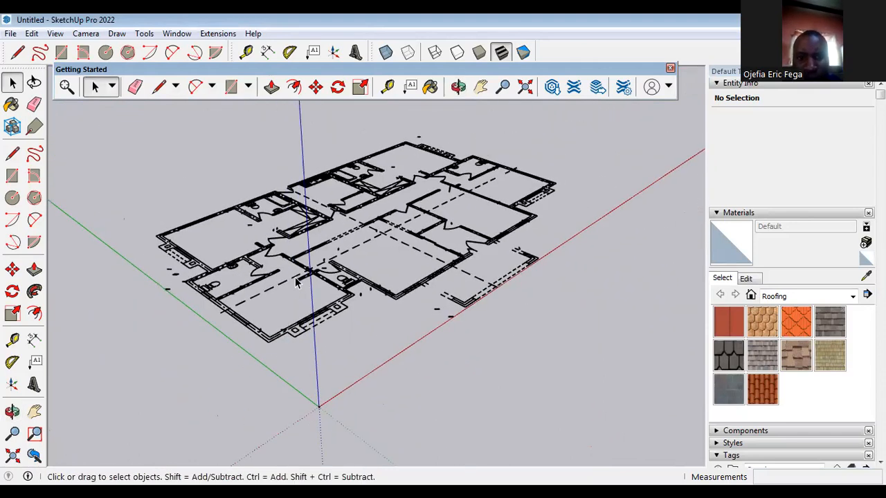
key(alt+x)
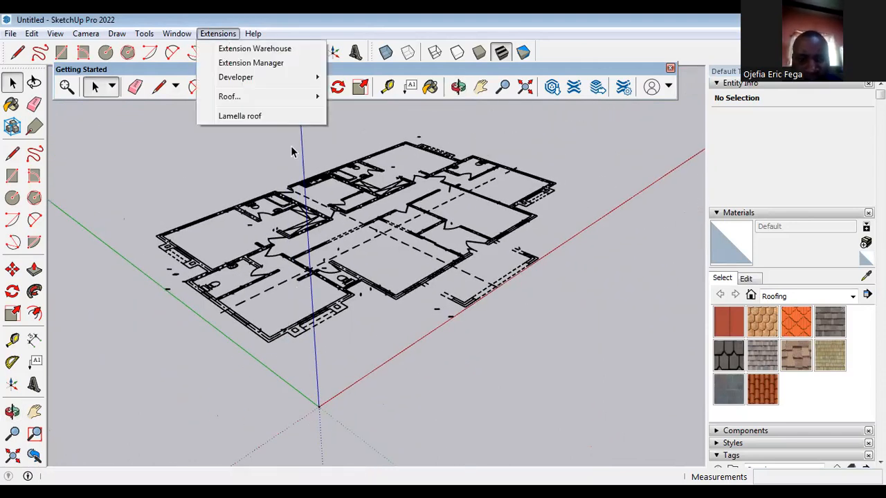
click(178, 34)
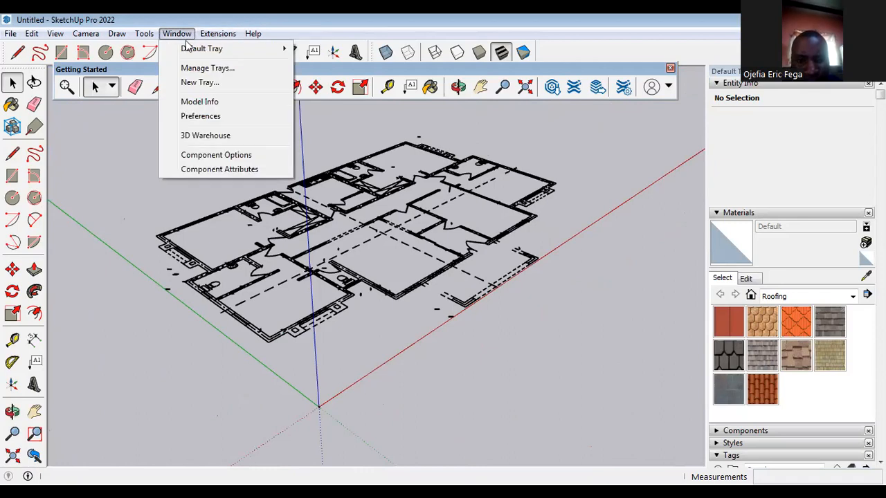
click(210, 102)
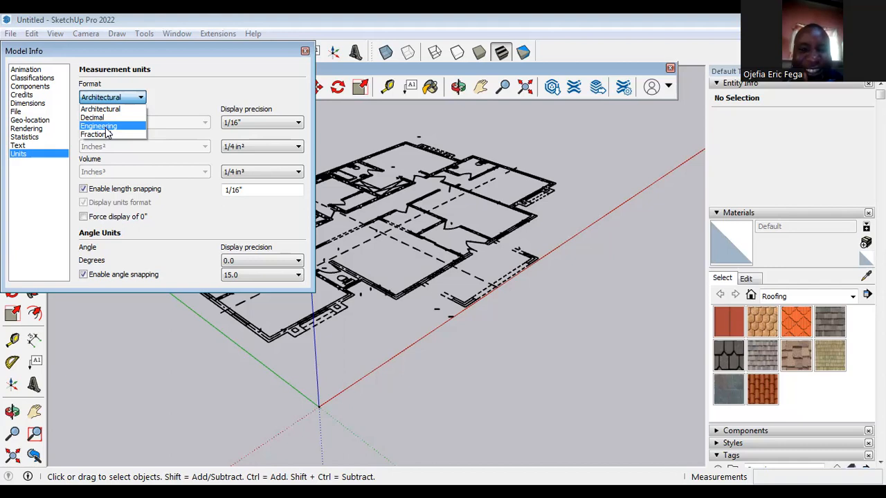
Step: Set the measurement format to Decimal and the length unit to Millimeters
click(102, 112)
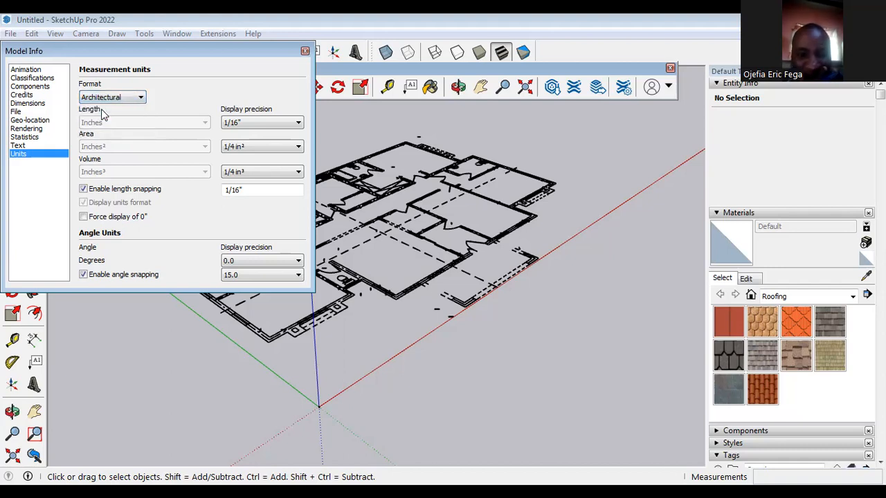
click(273, 124)
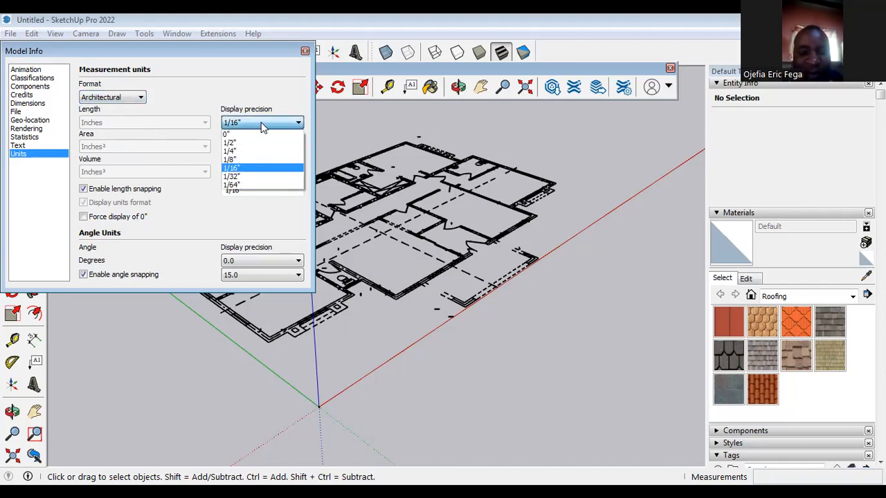
click(102, 99)
click(115, 99)
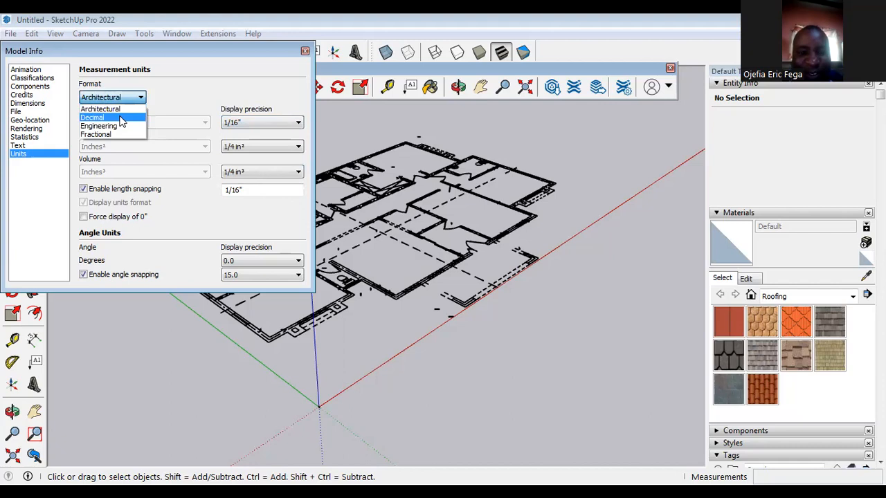
click(120, 118)
click(125, 124)
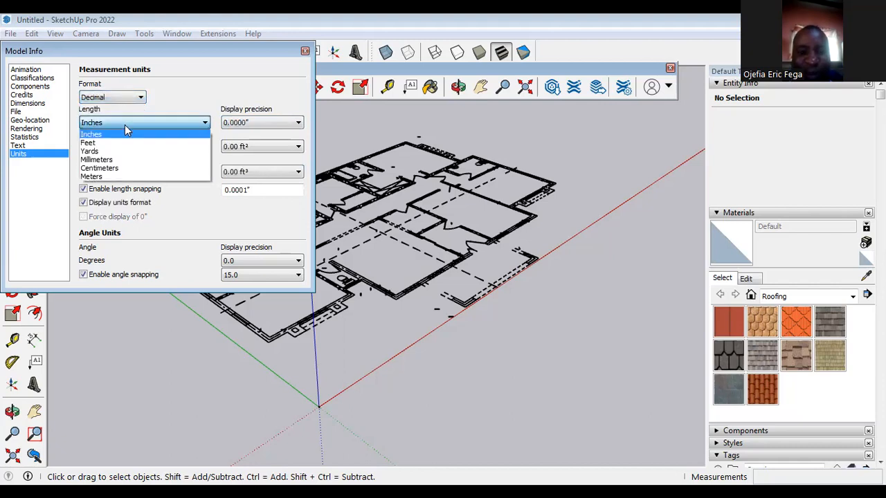
click(111, 161)
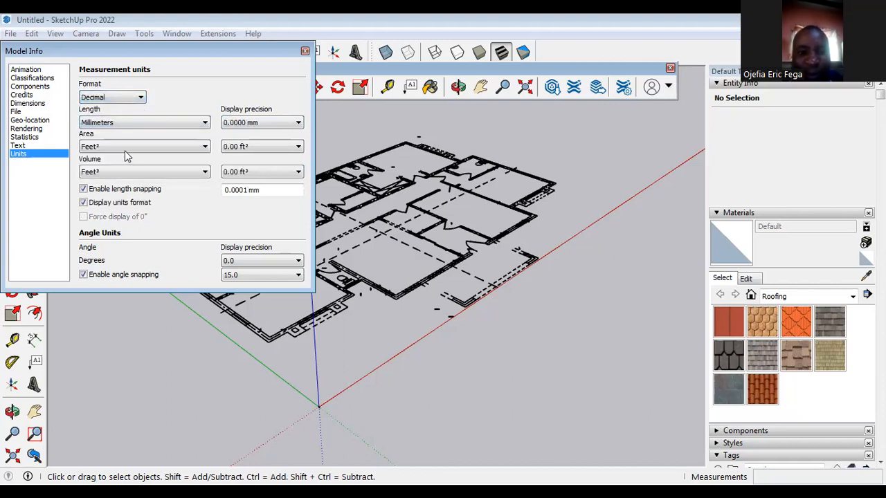
Step: Set the area unit to Millimeters² and the volume unit to Millimeters³
click(140, 147)
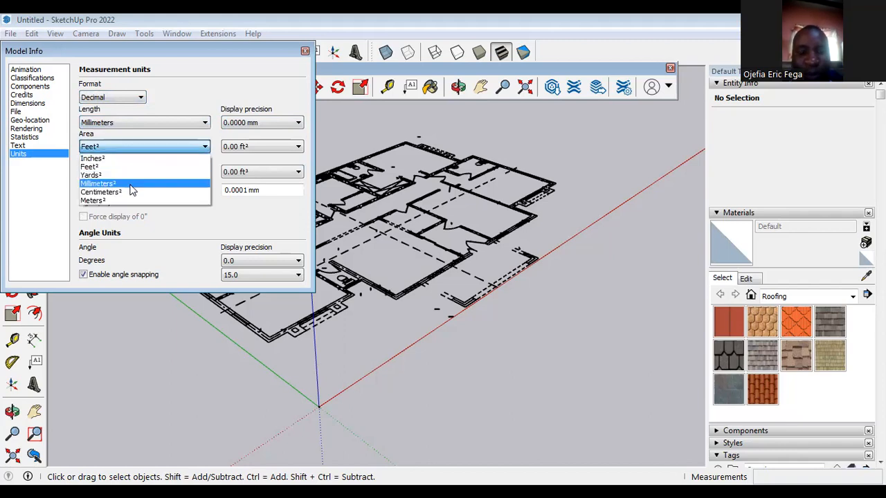
click(131, 184)
click(132, 173)
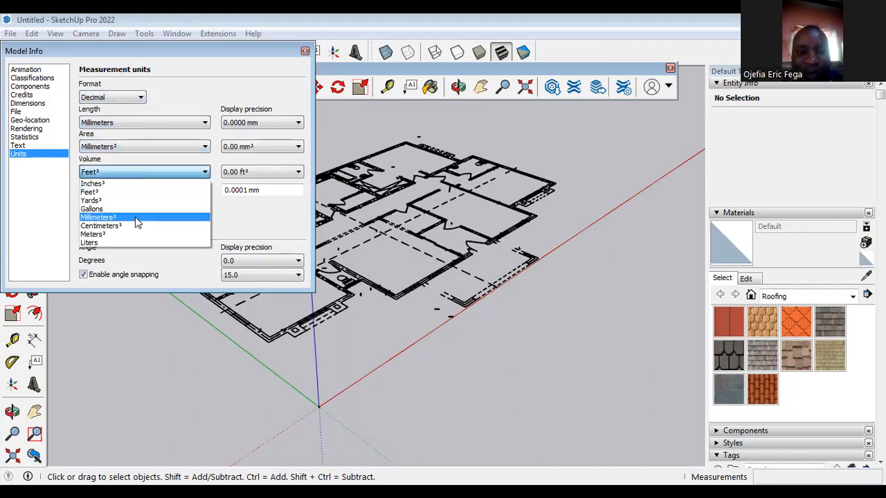
click(135, 216)
Step: Set the display precision to 0 mm for length and 0 mm² for area
click(291, 122)
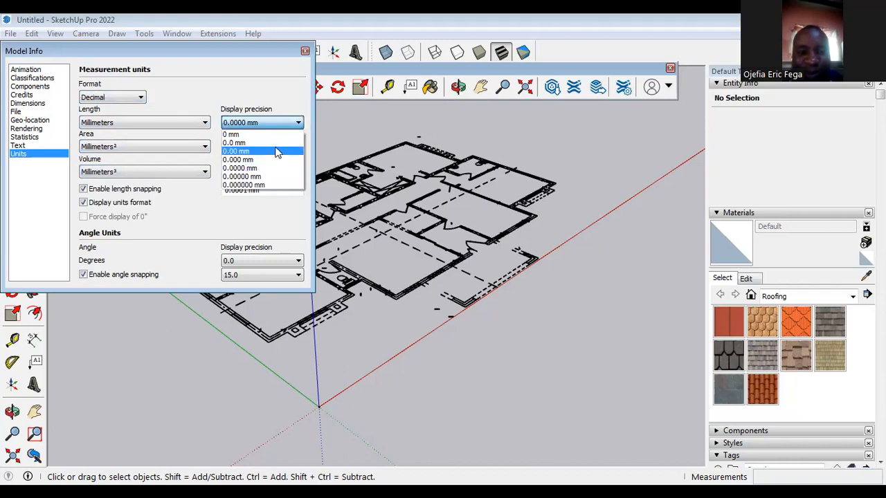
click(275, 144)
click(260, 123)
click(258, 135)
click(262, 147)
click(263, 158)
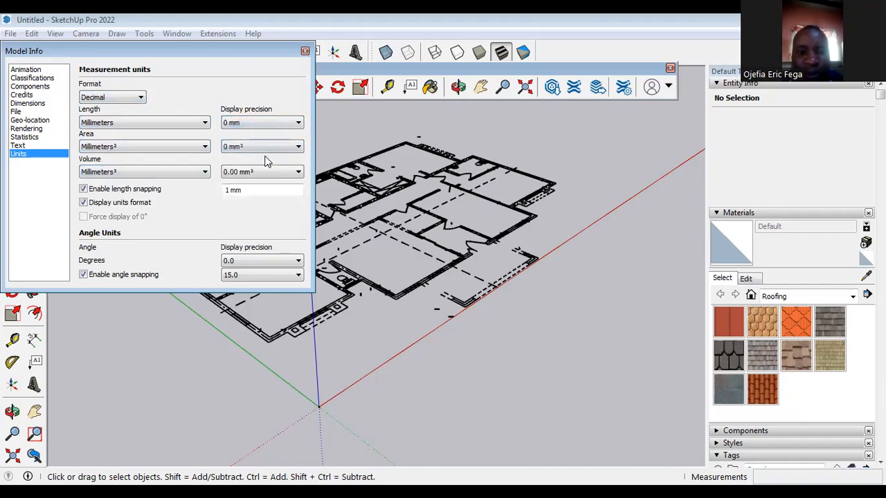
Step: Set the display precision to 0.0 mm for length, 0.0 mm² for area and 0.0 mm³ for volume, and close Model Info
click(268, 172)
click(250, 184)
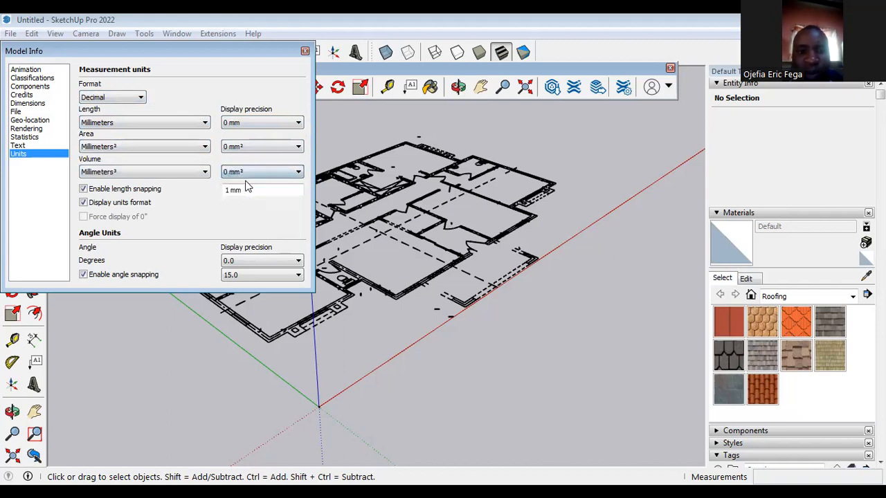
click(249, 148)
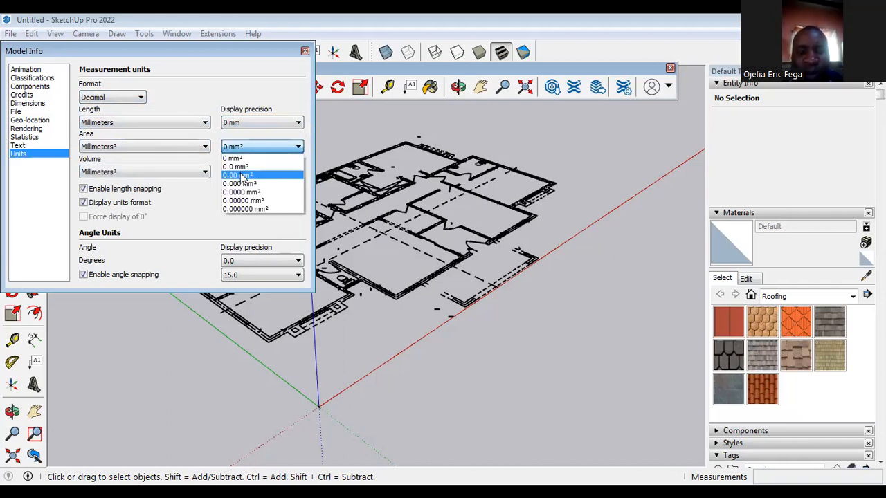
click(246, 169)
click(249, 171)
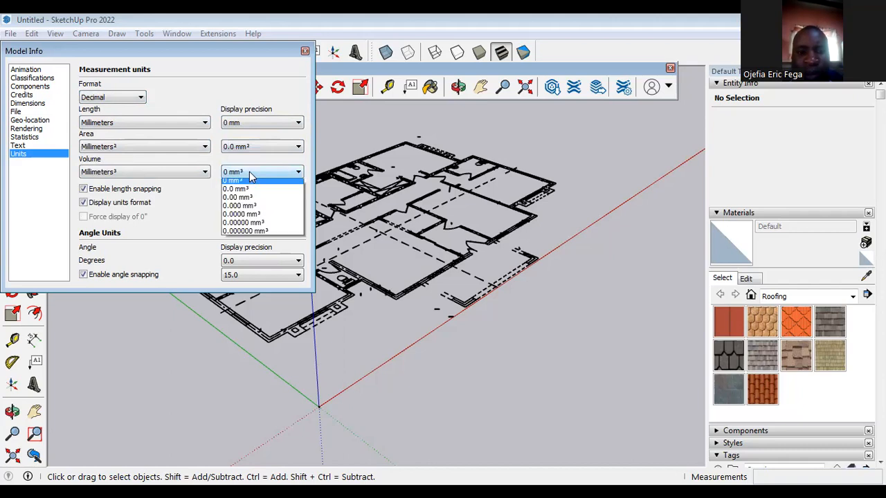
click(240, 193)
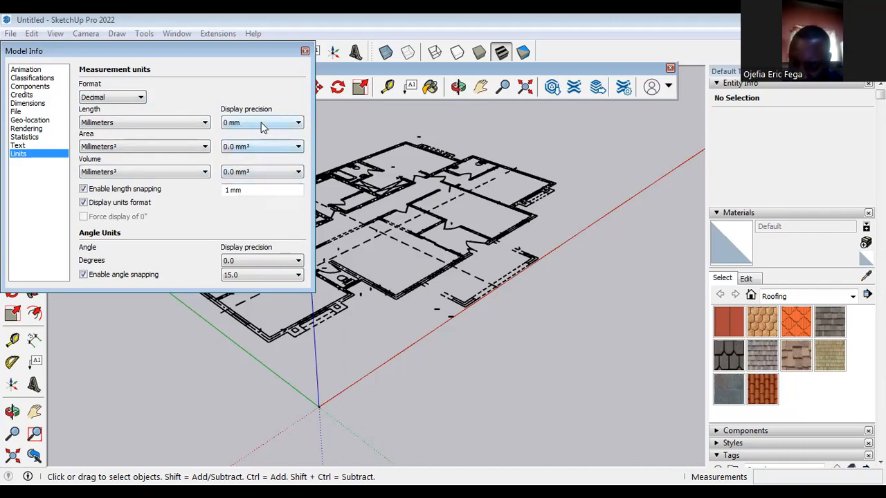
click(256, 123)
click(251, 143)
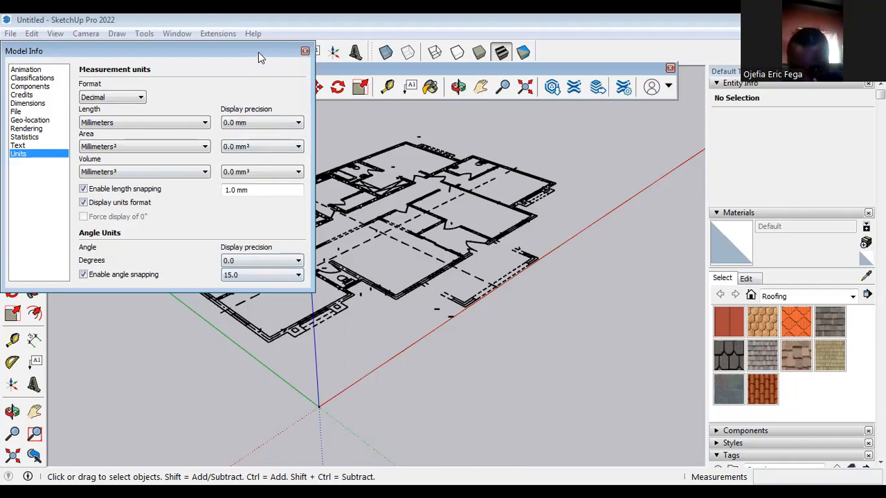
click(304, 52)
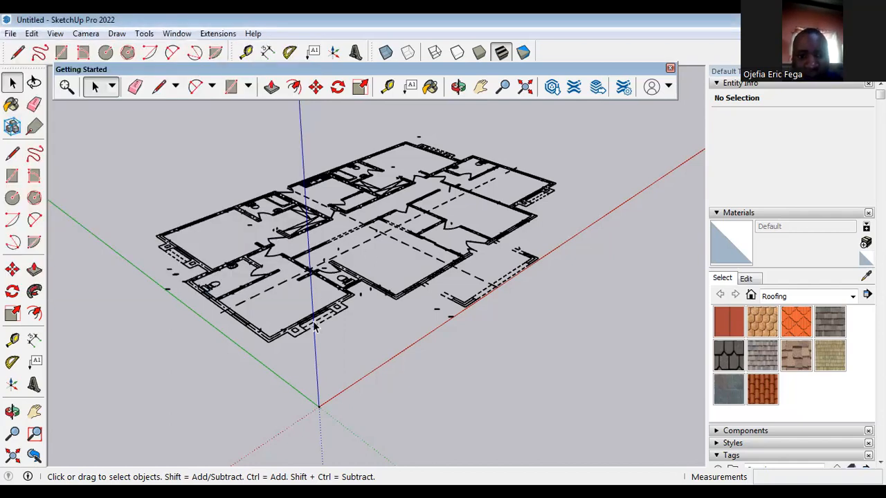
Step: Examine the imported floor plan's overall extents and the layout of its rooms, doors and entrance area
scroll(422, 270, up, 3)
click(426, 284)
scroll(436, 291, down, 5)
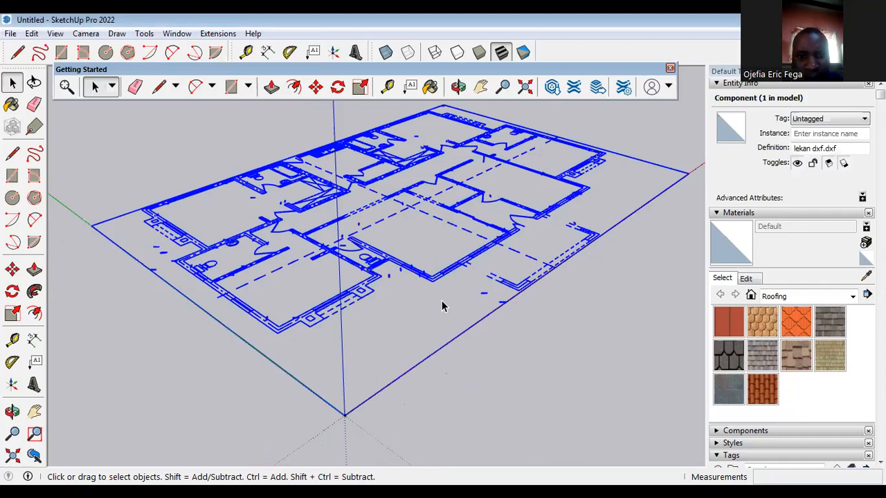
scroll(494, 255, up, 2)
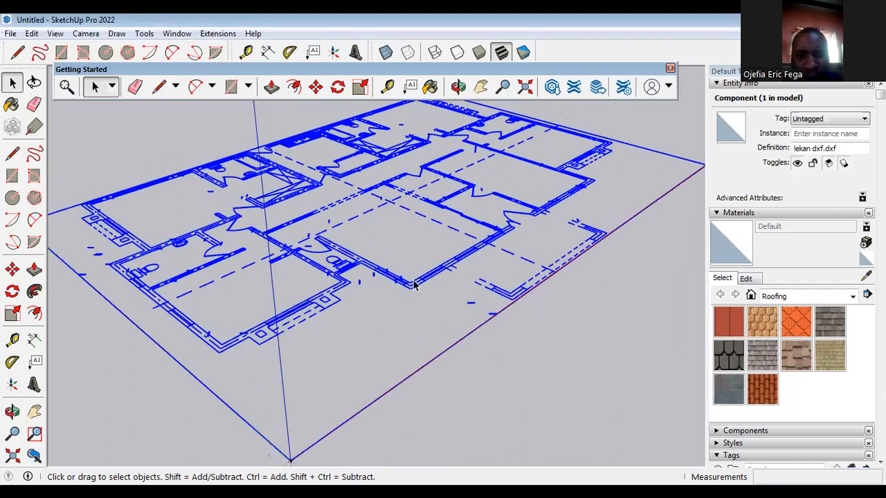
scroll(343, 342, down, 3)
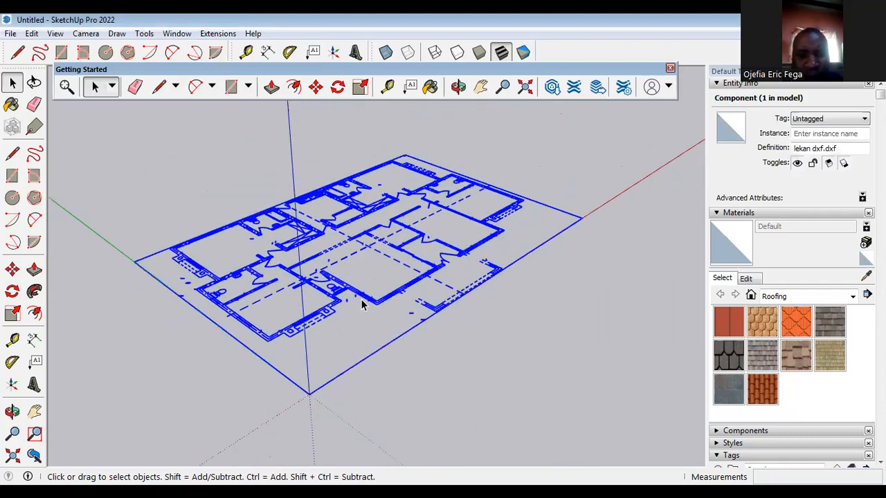
click(505, 168)
scroll(375, 305, up, 3)
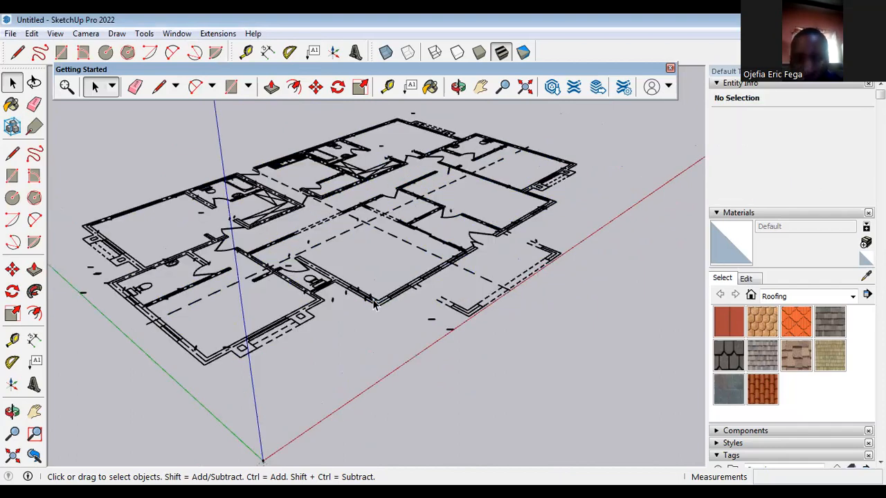
scroll(346, 279, up, 2)
scroll(342, 381, down, 4)
scroll(295, 345, up, 6)
scroll(422, 346, down, 4)
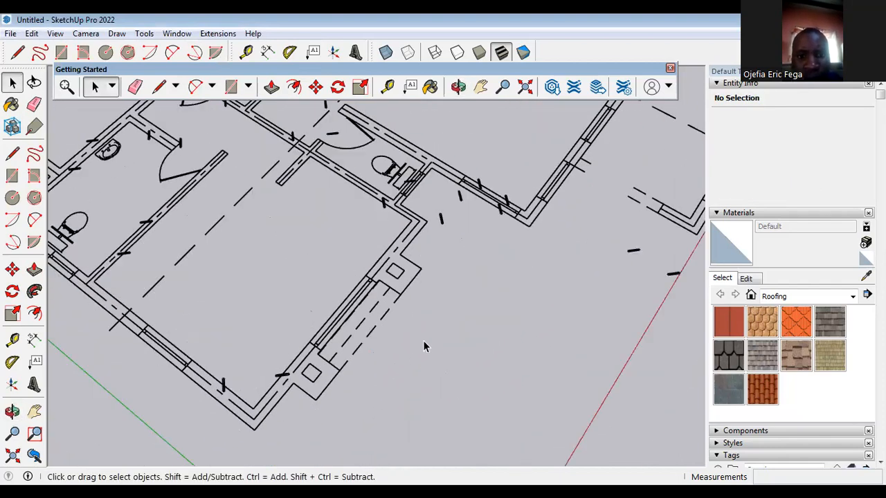
scroll(273, 285, up, 5)
scroll(215, 353, down, 6)
scroll(471, 339, up, 7)
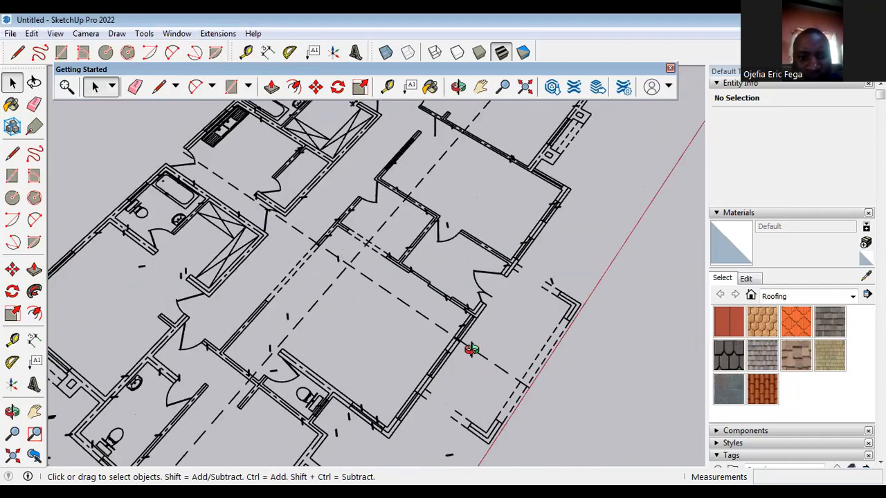
scroll(471, 333, down, 6)
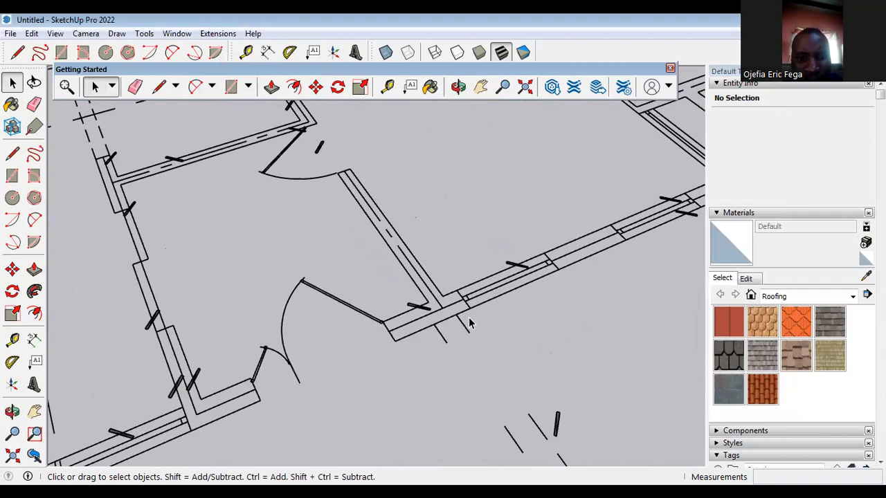
Step: Inspect the outer walls, window openings and columns of the end bedroom, and review the whole plan
scroll(549, 334, down, 1)
middle_drag(569, 332, 541, 279)
scroll(576, 304, up, 6)
scroll(579, 309, up, 1)
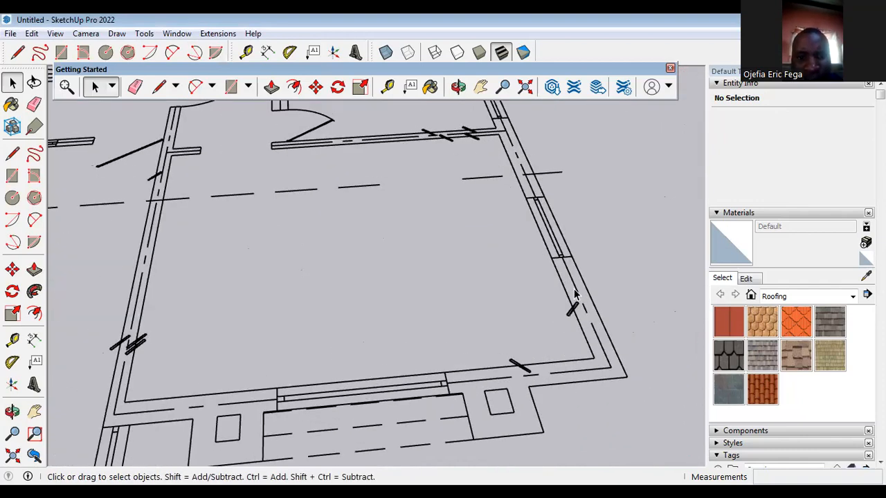
scroll(569, 272, up, 1)
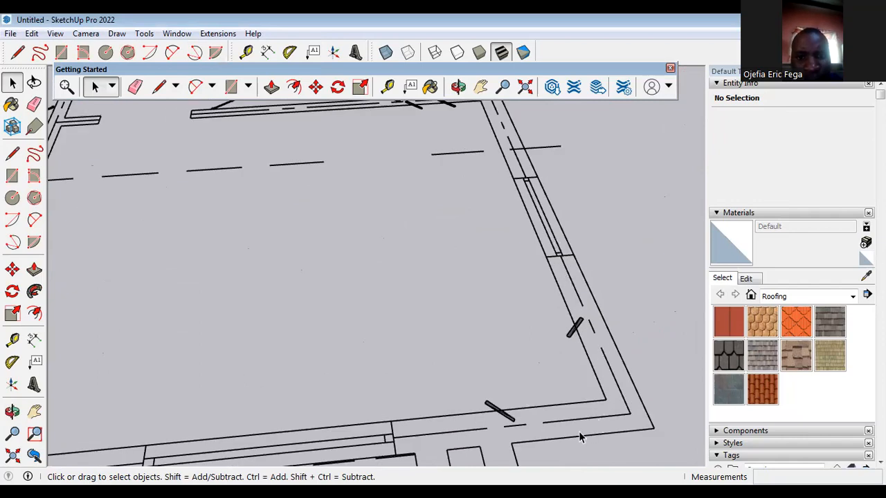
scroll(416, 405, down, 3)
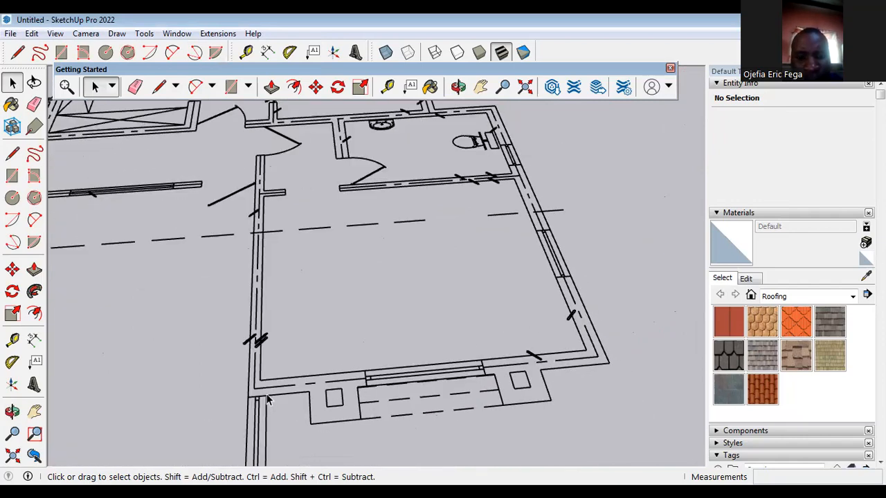
scroll(473, 299, down, 3)
scroll(368, 244, down, 5)
middle_drag(360, 305, 409, 298)
scroll(408, 297, down, 2)
scroll(244, 444, up, 3)
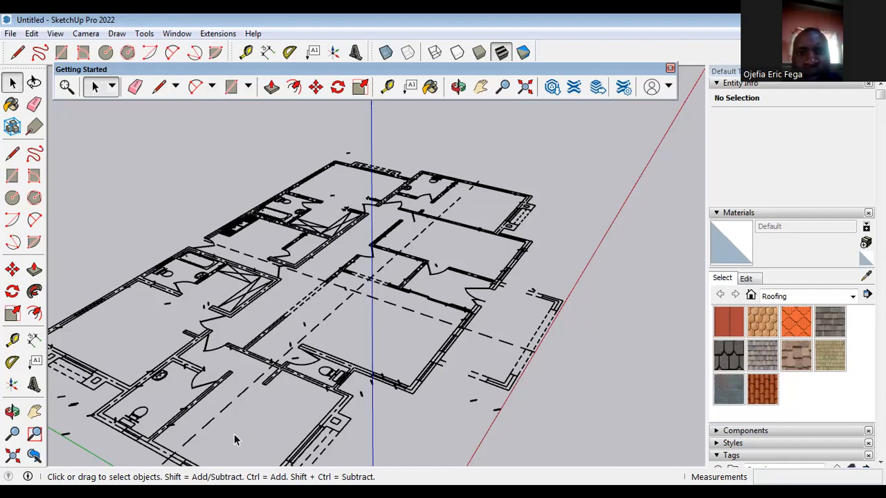
scroll(380, 291, down, 4)
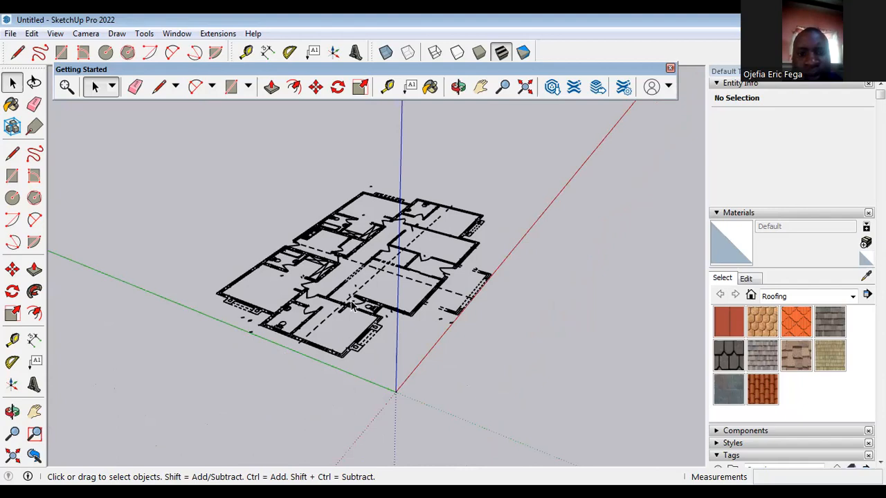
Step: Explode the imported floor plan component into separate edges and clear the selection
scroll(354, 306, up, 2)
scroll(357, 340, up, 2)
middle_drag(397, 392, 328, 351)
scroll(422, 346, down, 2)
middle_drag(386, 370, 312, 379)
scroll(368, 385, up, 3)
scroll(461, 405, down, 2)
scroll(452, 253, up, 1)
scroll(453, 224, up, 1)
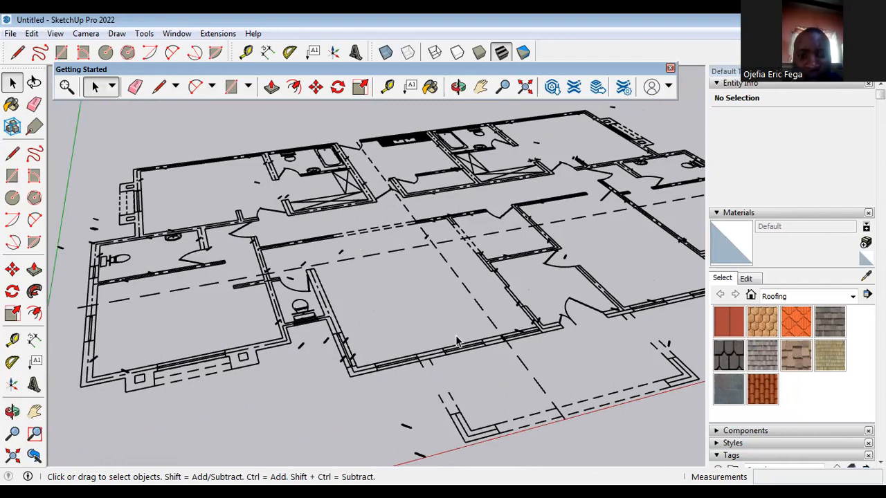
scroll(472, 364, down, 3)
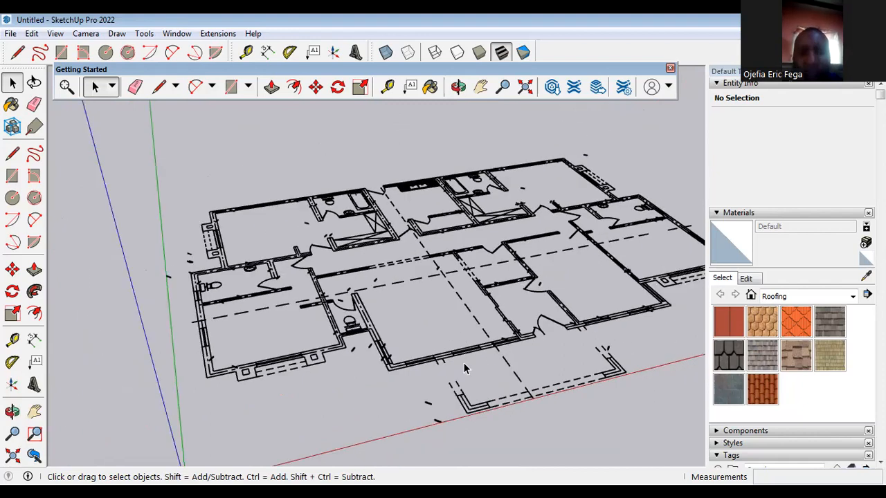
scroll(217, 377, up, 3)
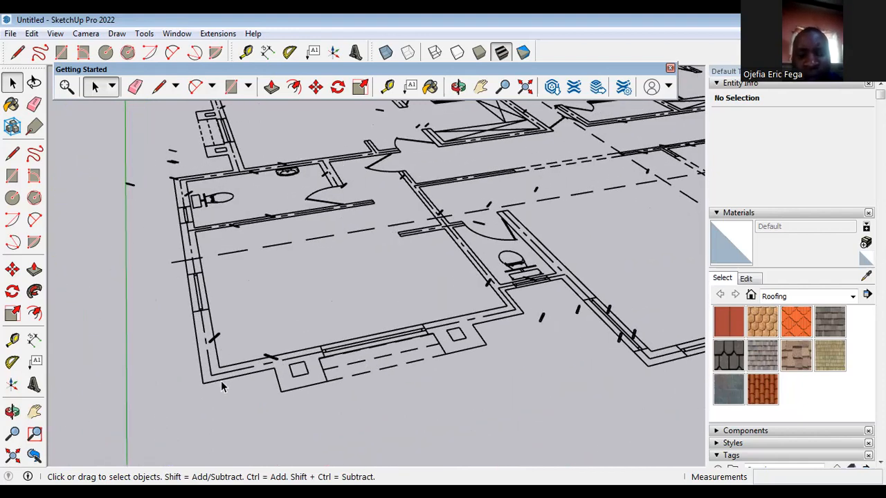
click(221, 380)
right_click(221, 381)
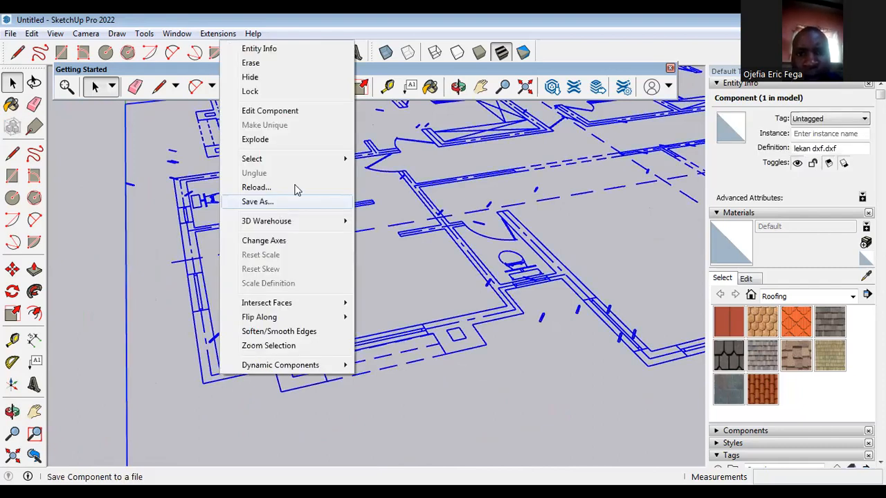
click(290, 141)
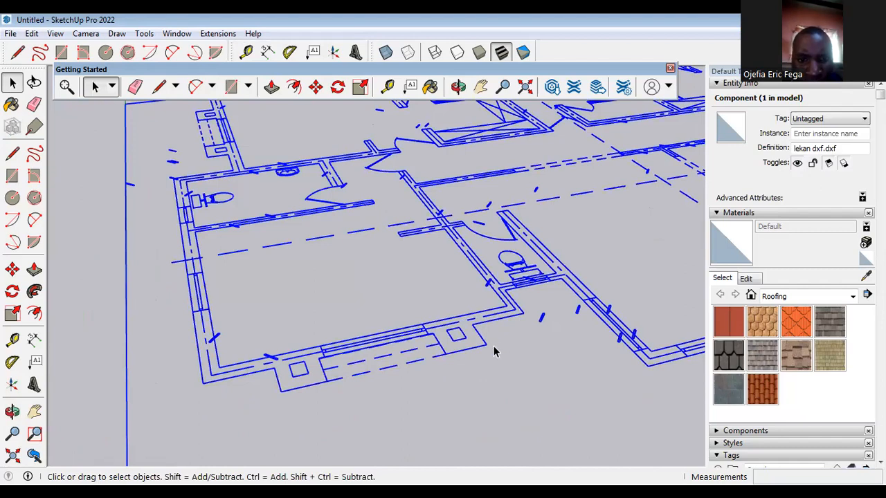
click(372, 339)
Step: Select a centre-line edge at the outer wall corner beside the small toilet to check the exploded plan
scroll(298, 377, down, 5)
scroll(395, 346, up, 6)
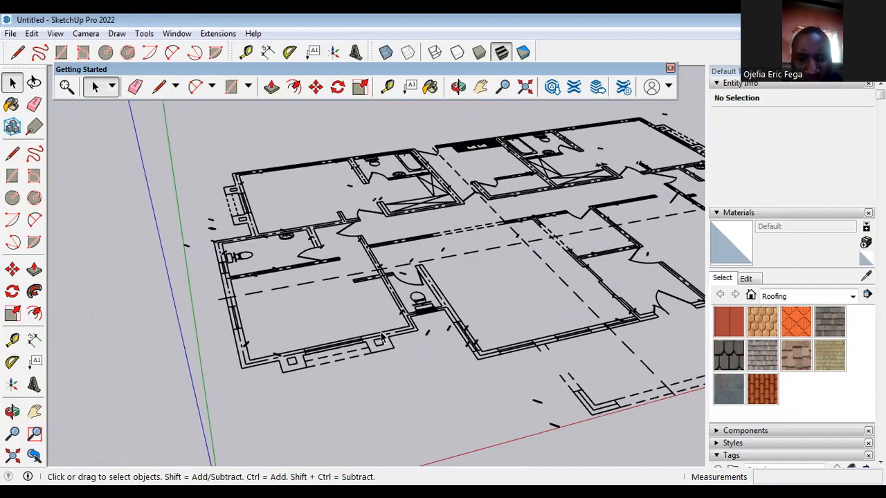
scroll(422, 322, up, 4)
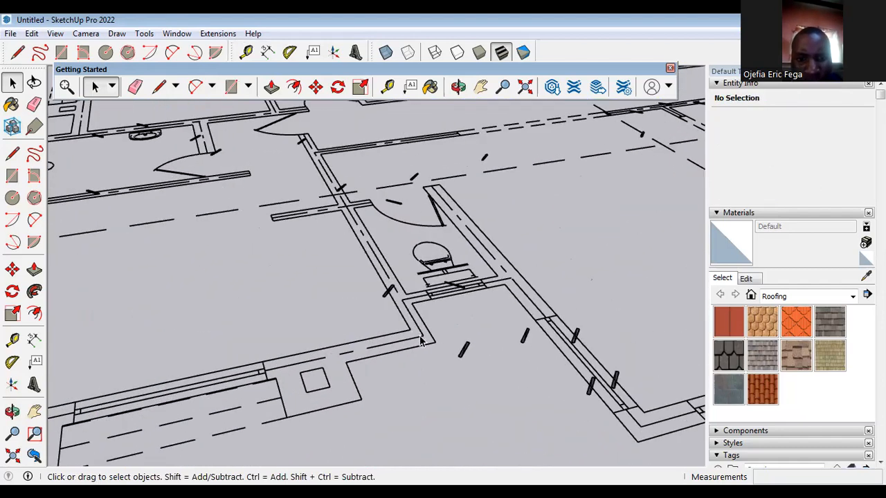
click(420, 339)
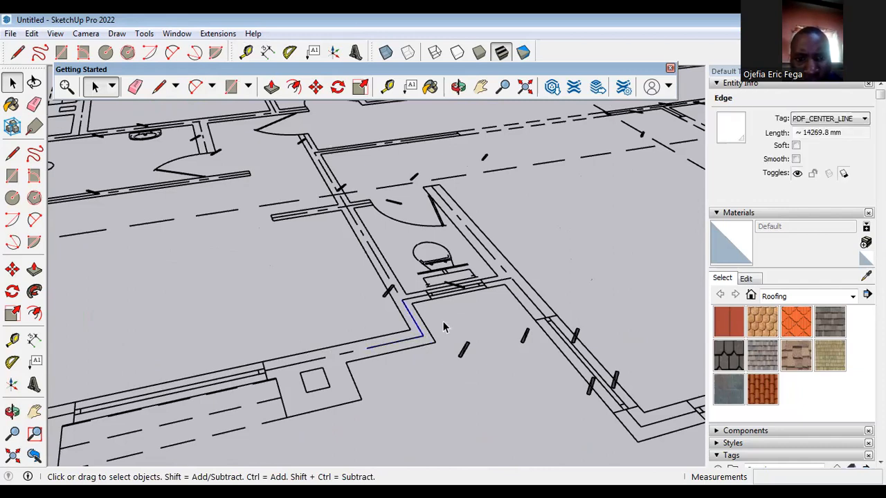
Step: Place a guide parallel to the end bedroom's outer wall edge with the Tape Measure, at a distance of 230 mm
scroll(426, 323, down, 5)
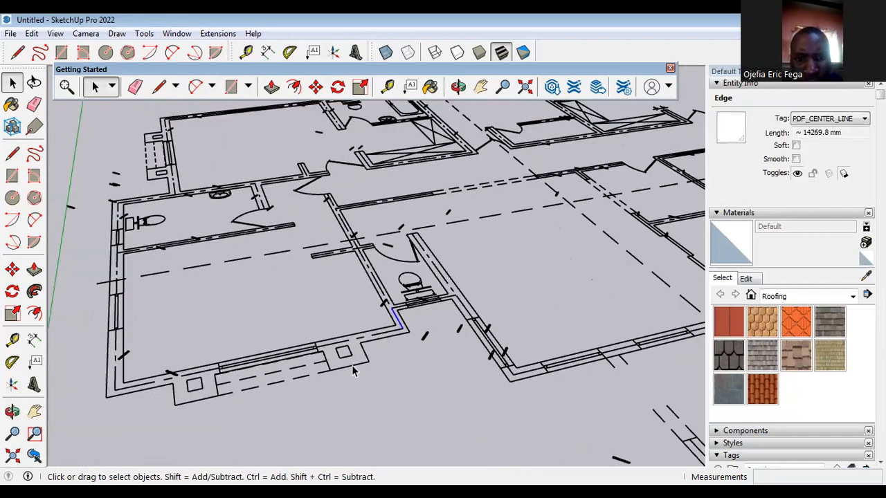
scroll(208, 374, down, 5)
middle_drag(192, 389, 263, 399)
scroll(264, 398, up, 5)
scroll(235, 384, down, 6)
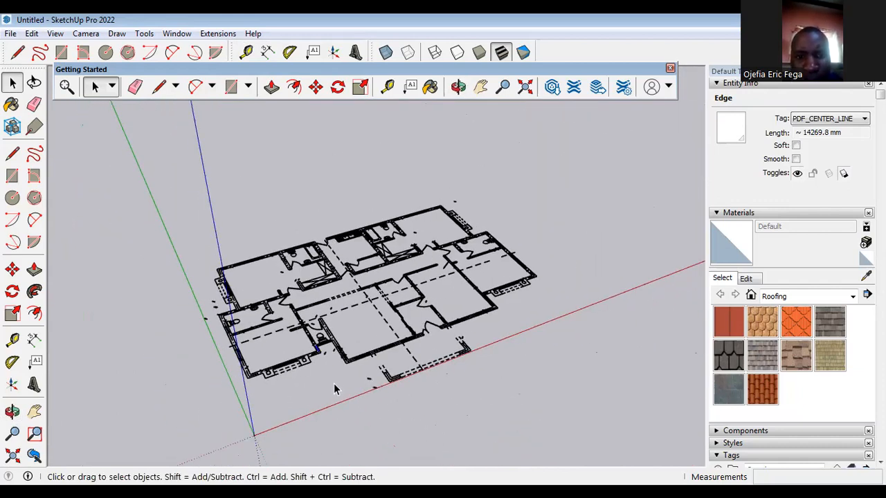
scroll(206, 387, up, 6)
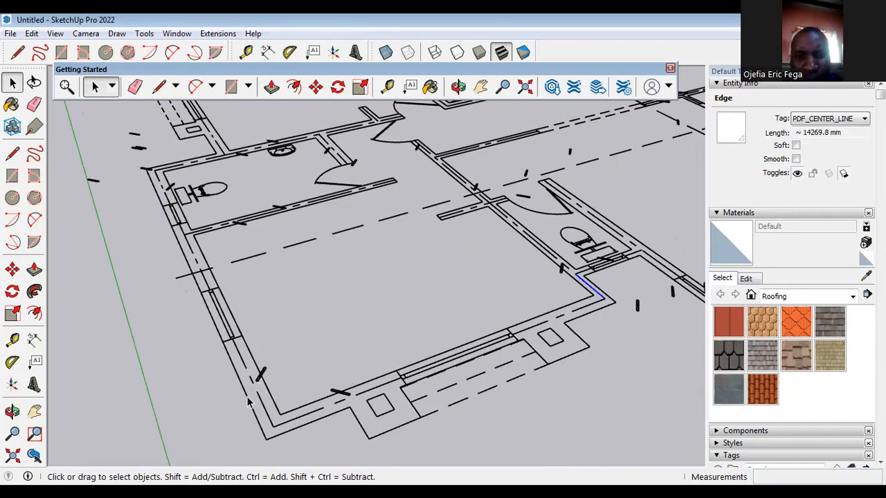
click(388, 86)
click(413, 134)
scroll(260, 374, up, 2)
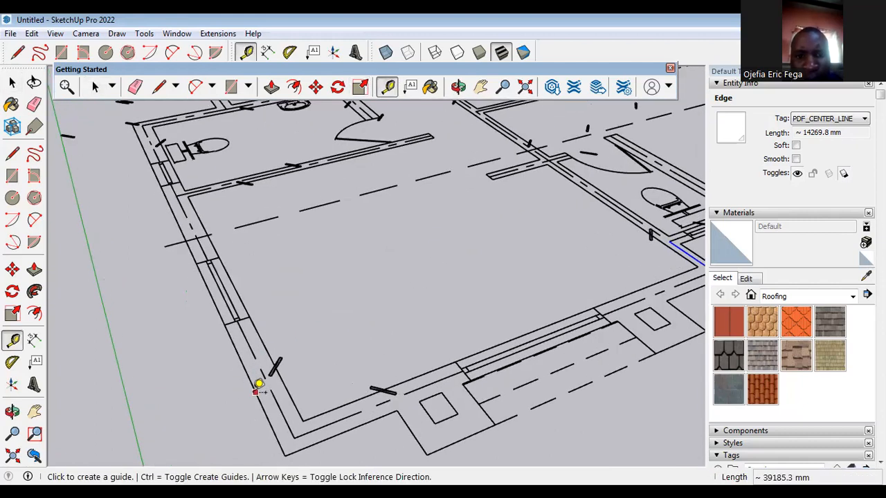
click(255, 392)
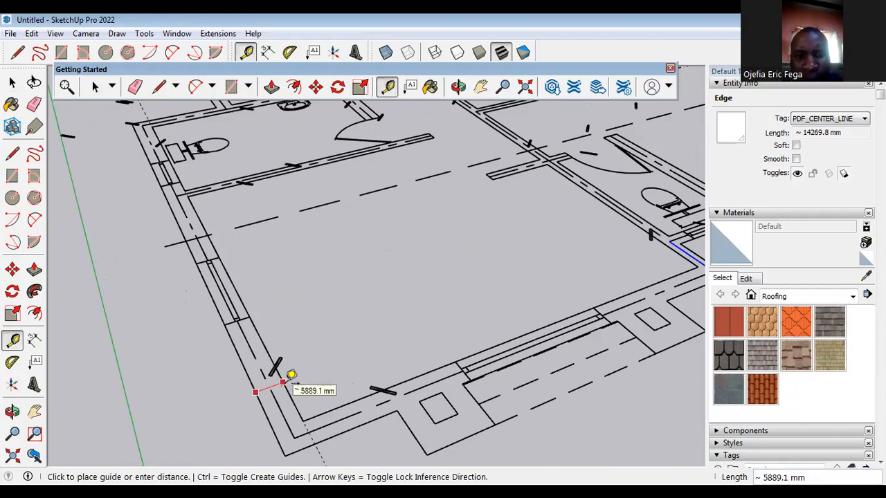
click(291, 375)
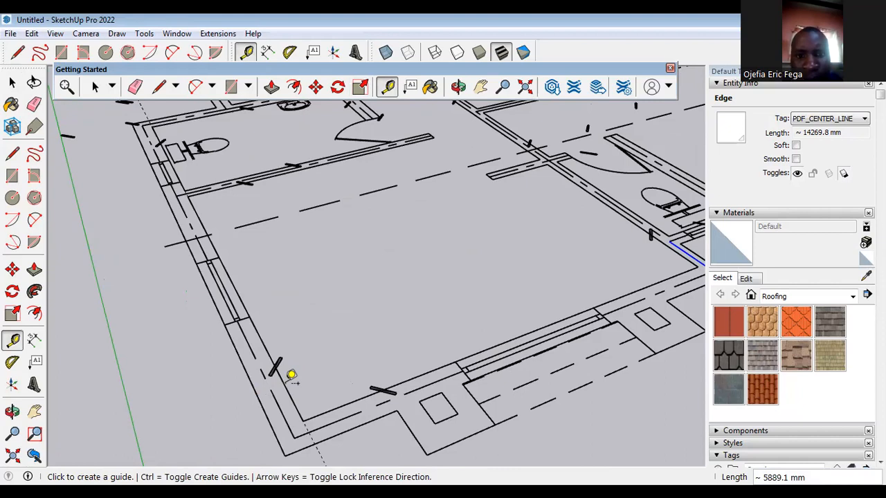
text(230)
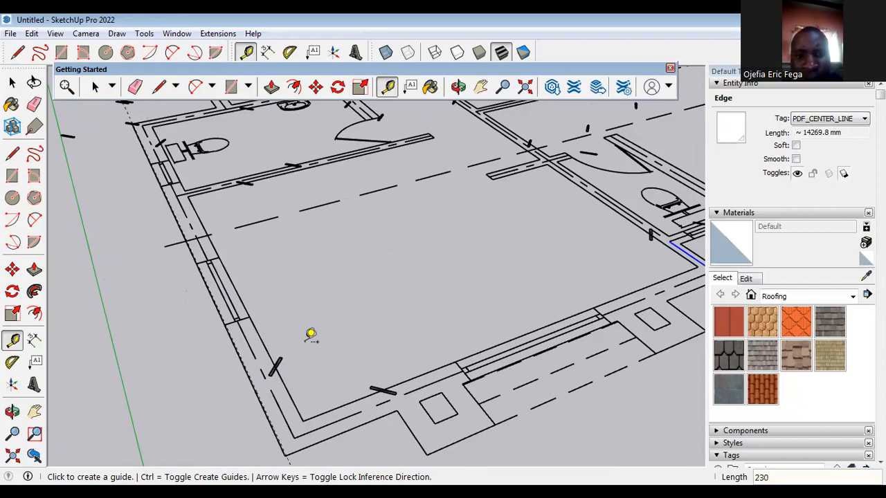
Step: Clear the selection and switch the Tape Measure to measuring without creating guides
right_click(279, 303)
click(297, 282)
key(Escape)
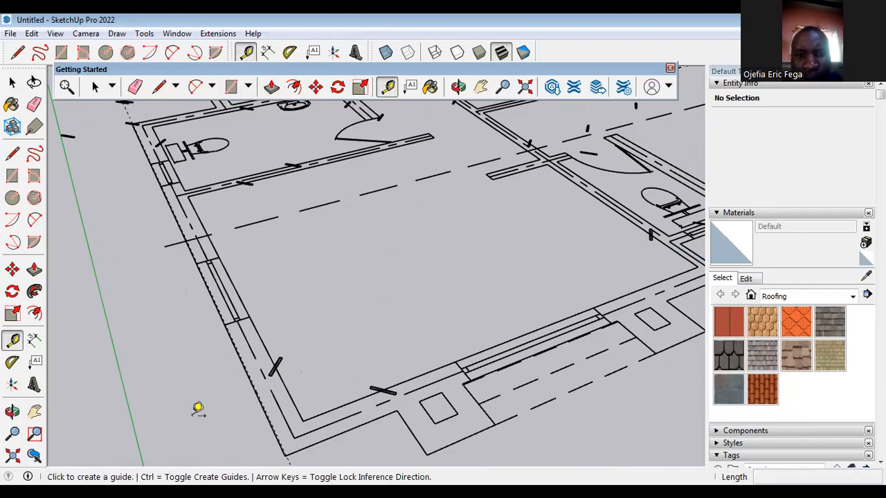
key(ctrl)
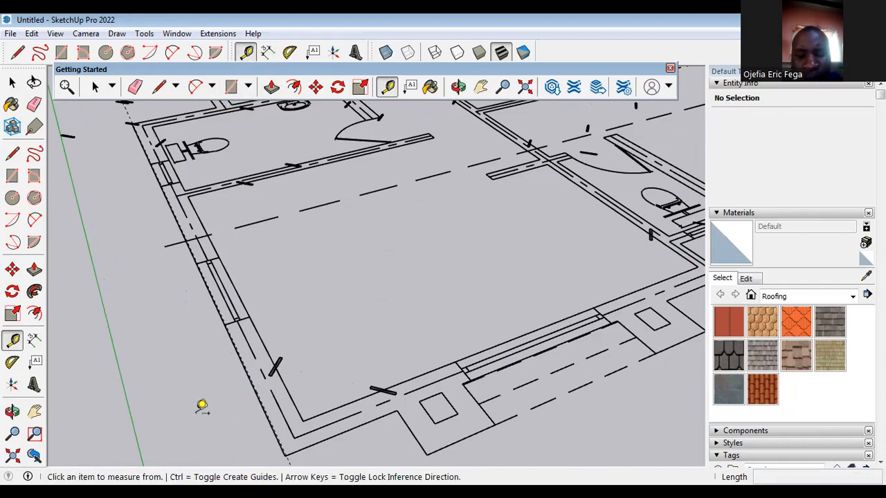
Step: Measure across the end bedroom's outer wall near its corner with the Tape Measure, without creating a guide
key(ctrl)
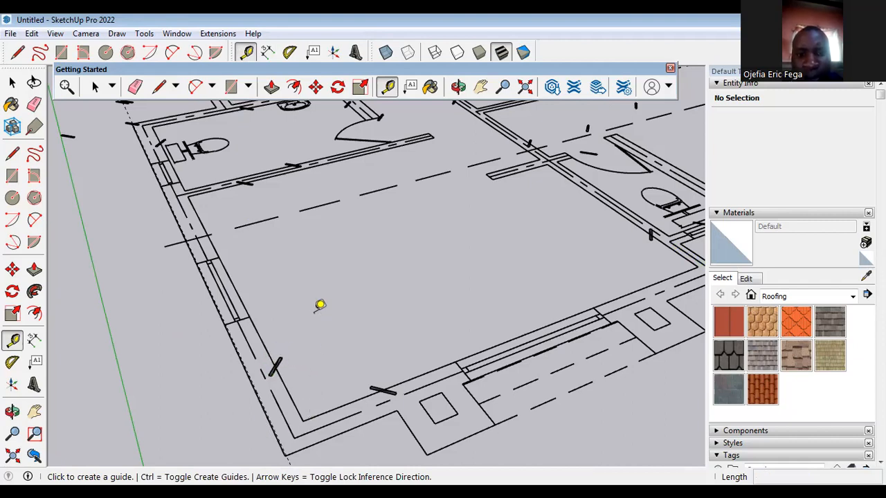
key(Escape)
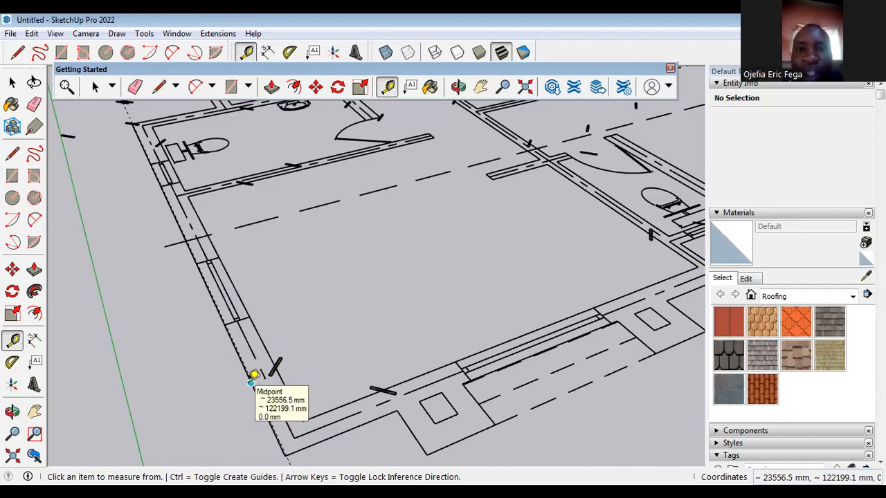
click(251, 383)
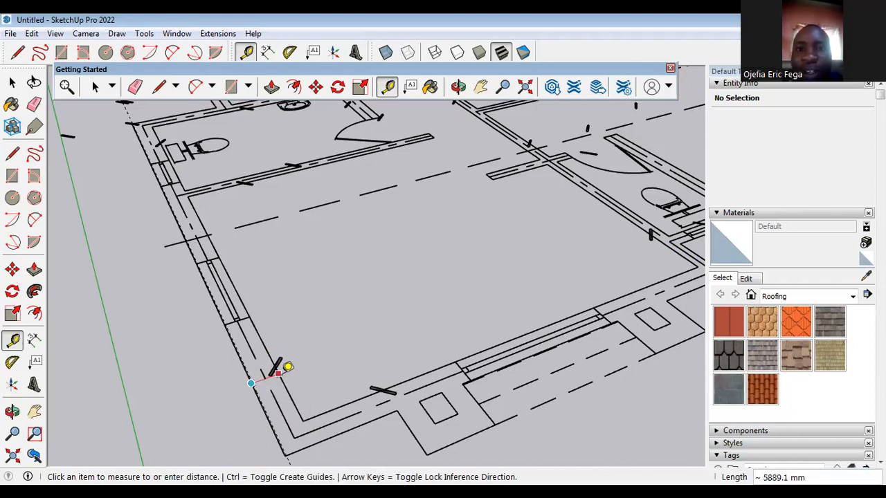
click(287, 366)
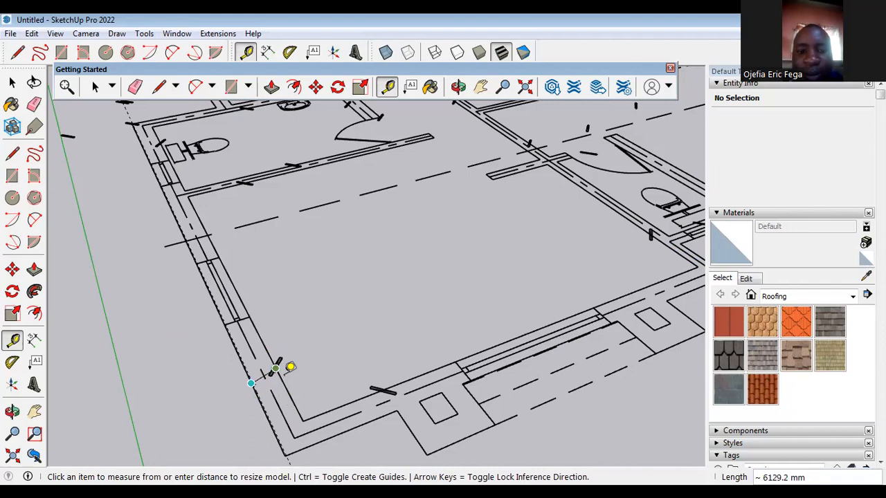
Step: Resize the whole model by measuring squarely across the end bedroom's outer wall and setting that thickness to 230 mm
scroll(271, 393, up, 3)
scroll(261, 394, up, 2)
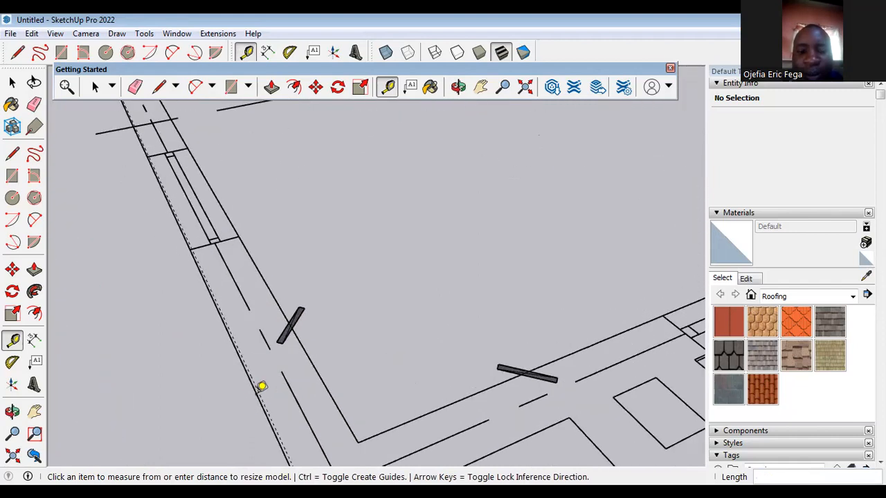
click(257, 393)
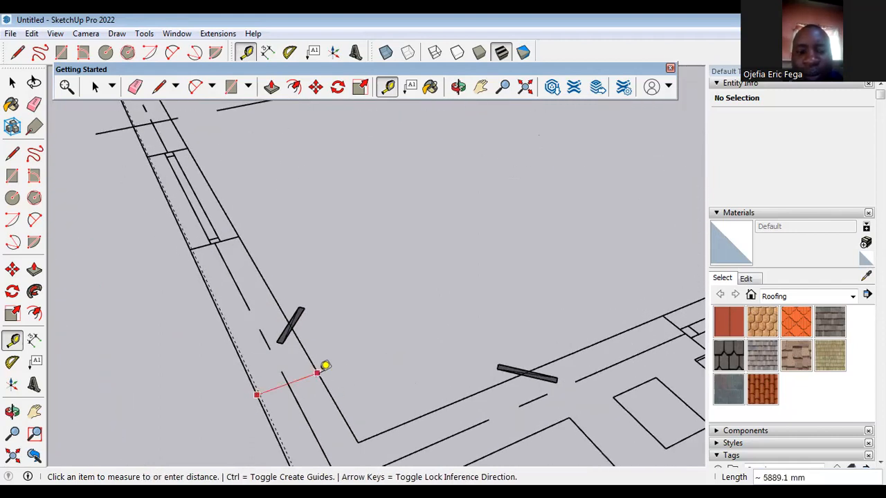
click(317, 373)
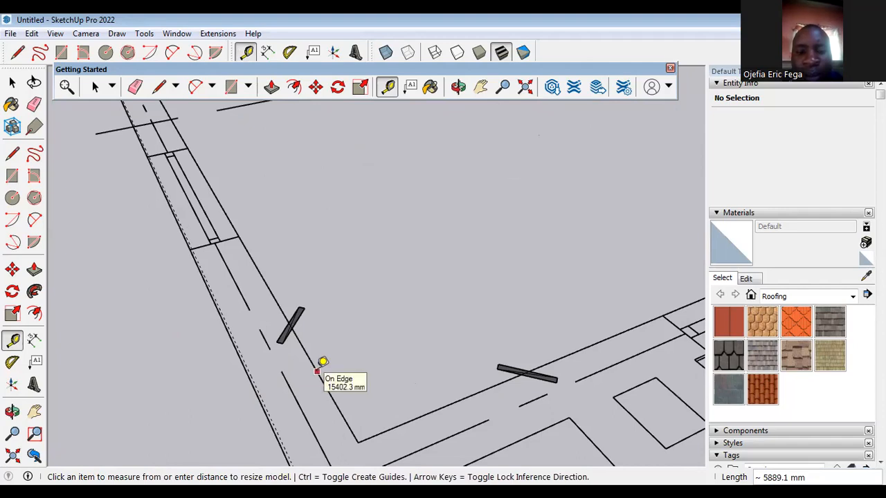
text(230)
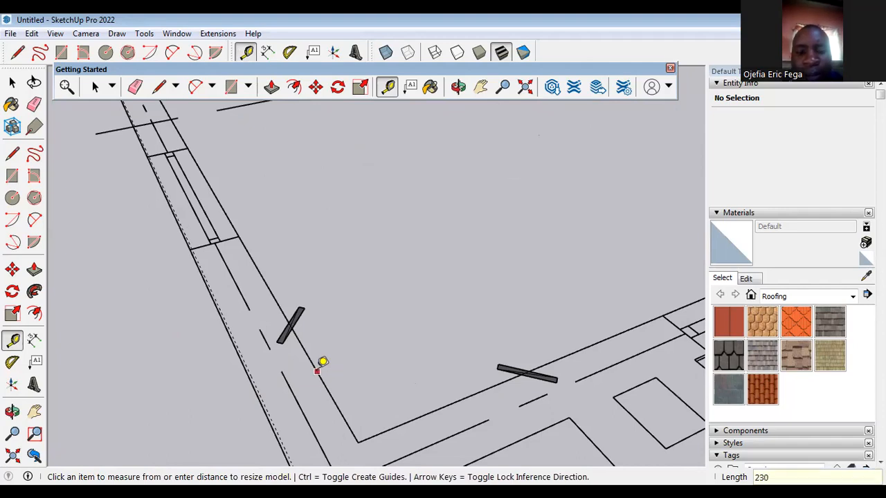
key(Return)
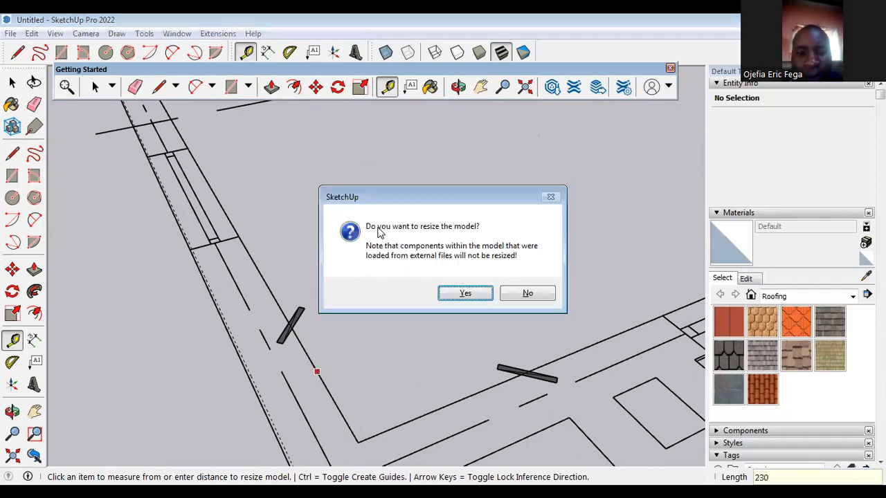
click(466, 294)
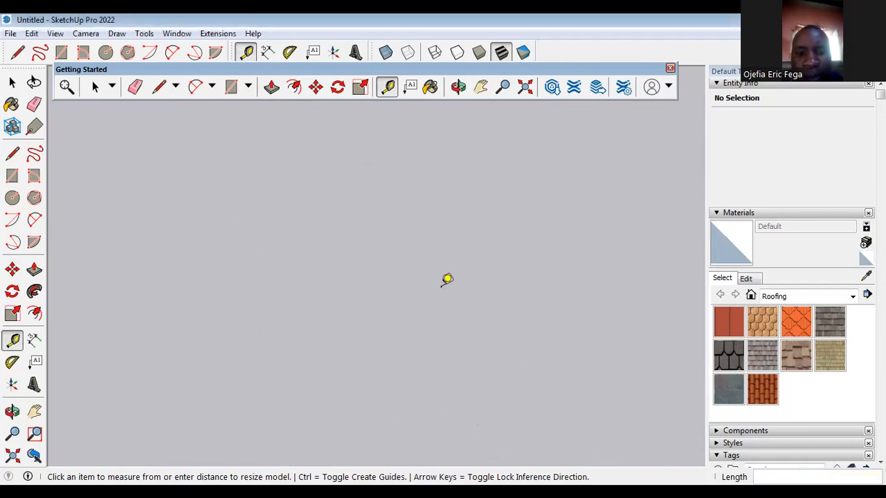
Step: Find the resized floor plan and measure the thickness of the end bedroom's window wall near the corner, leaving no guide
middle_drag(450, 280, 376, 263)
scroll(376, 263, down, 4)
scroll(401, 405, up, 4)
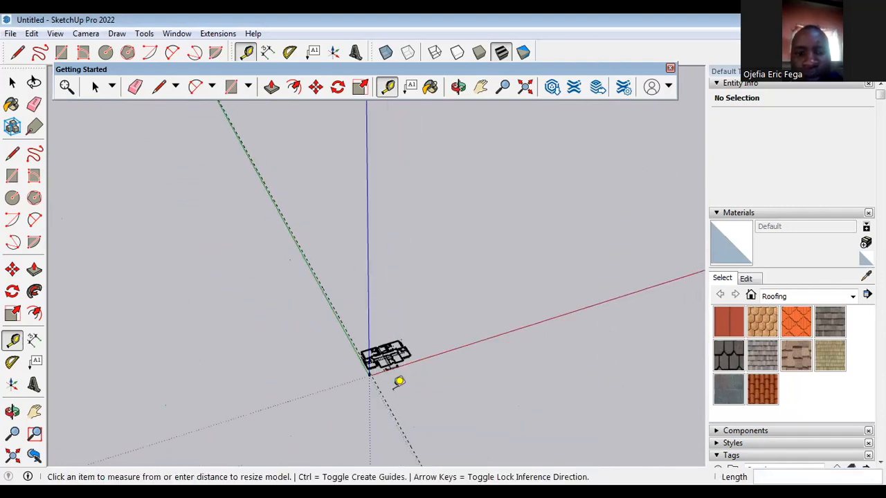
scroll(385, 352, up, 8)
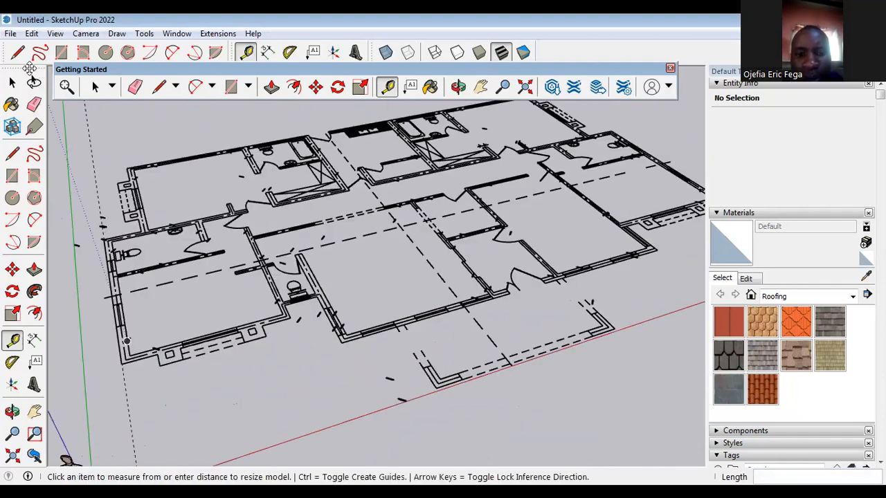
click(96, 89)
scroll(101, 378, up, 6)
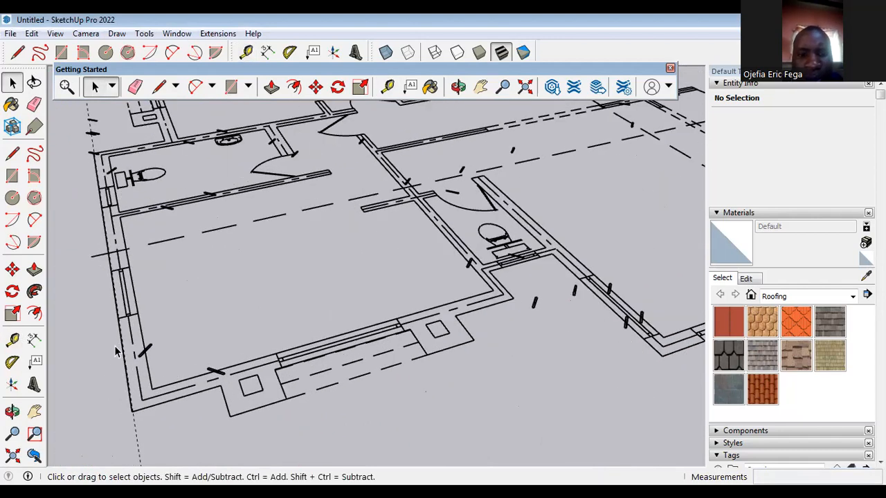
click(386, 85)
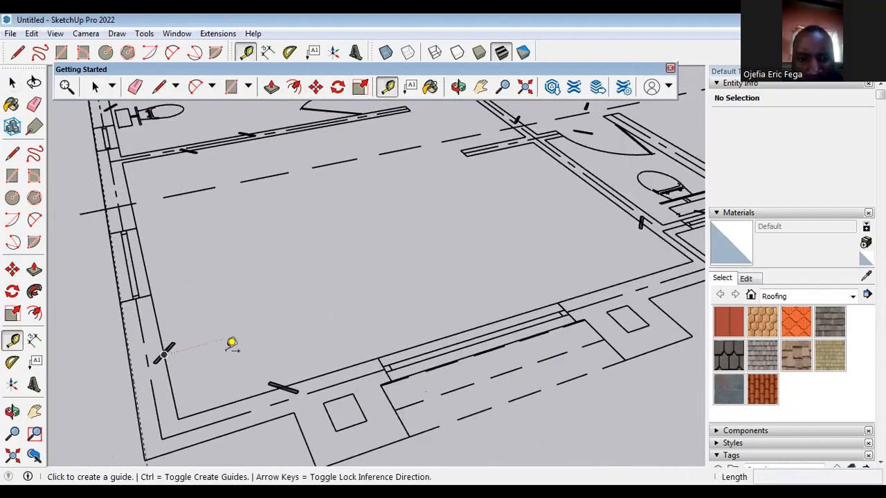
scroll(172, 415, up, 2)
scroll(121, 389, up, 1)
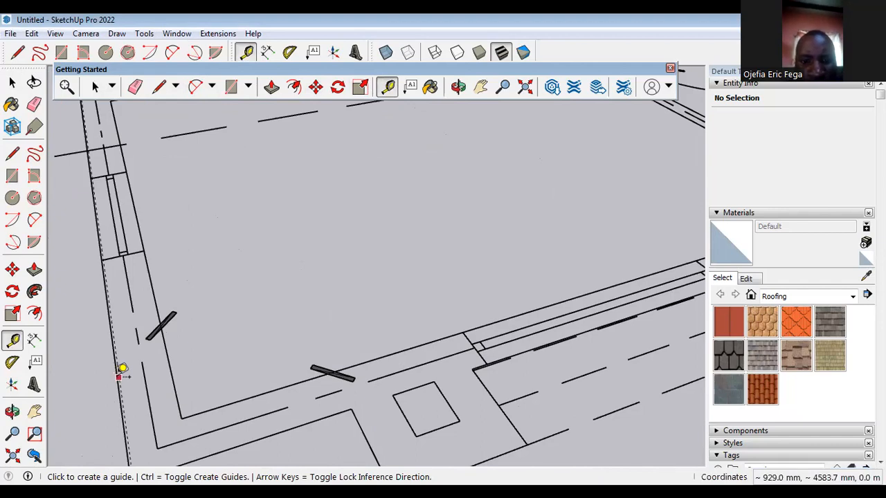
click(206, 412)
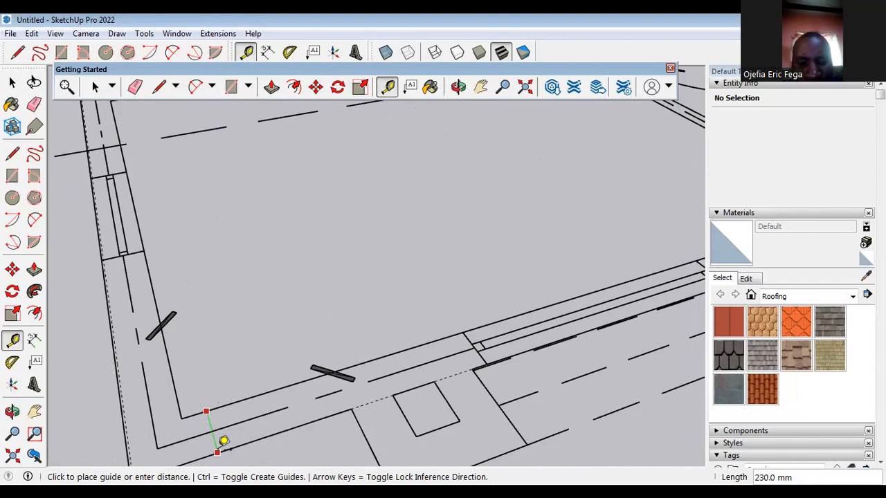
scroll(215, 416, down, 8)
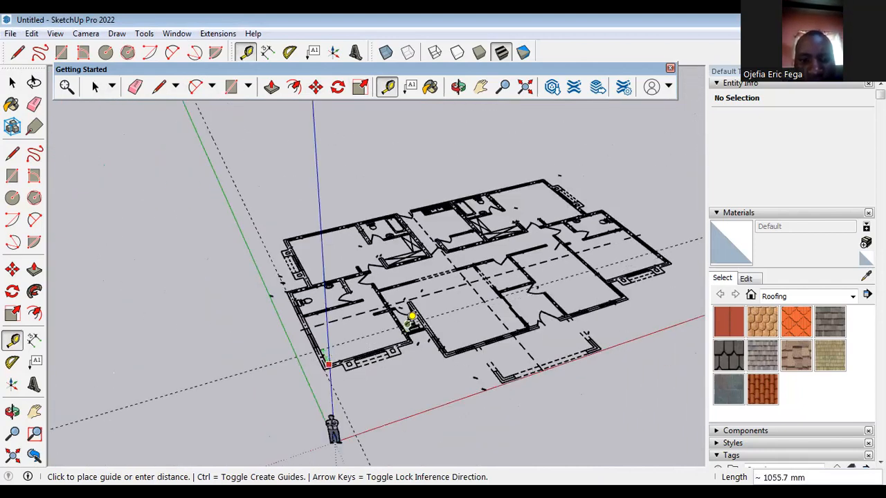
key(Escape)
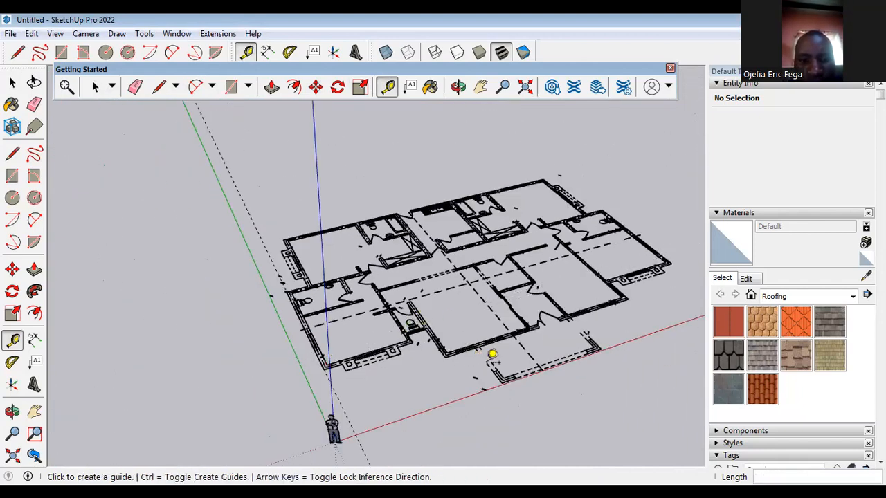
Step: Trace the outer wall edge with the Line tool from the outer corner beside the small toilet to the end bedroom's outer corner
click(96, 92)
scroll(329, 405, up, 5)
scroll(235, 350, up, 3)
click(159, 89)
scroll(158, 443, down, 2)
scroll(164, 189, up, 5)
scroll(164, 192, up, 4)
middle_drag(251, 254, 137, 256)
scroll(136, 271, up, 2)
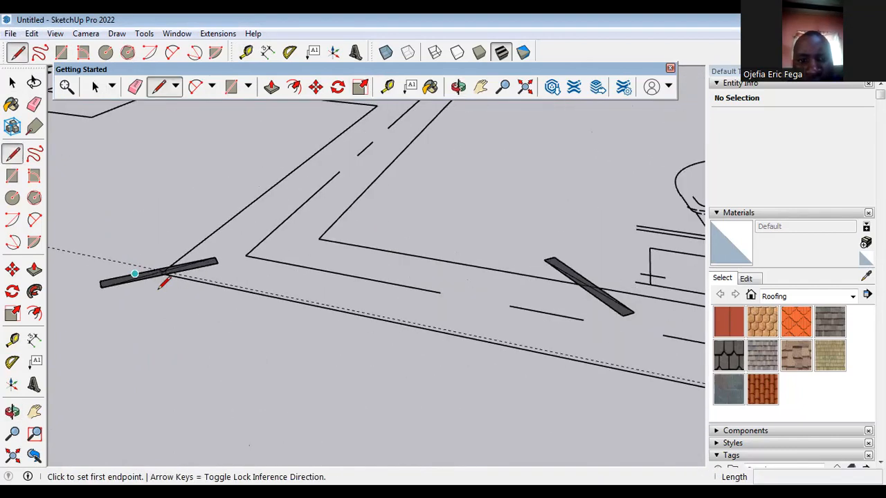
scroll(160, 286, up, 1)
click(161, 267)
scroll(104, 284, down, 8)
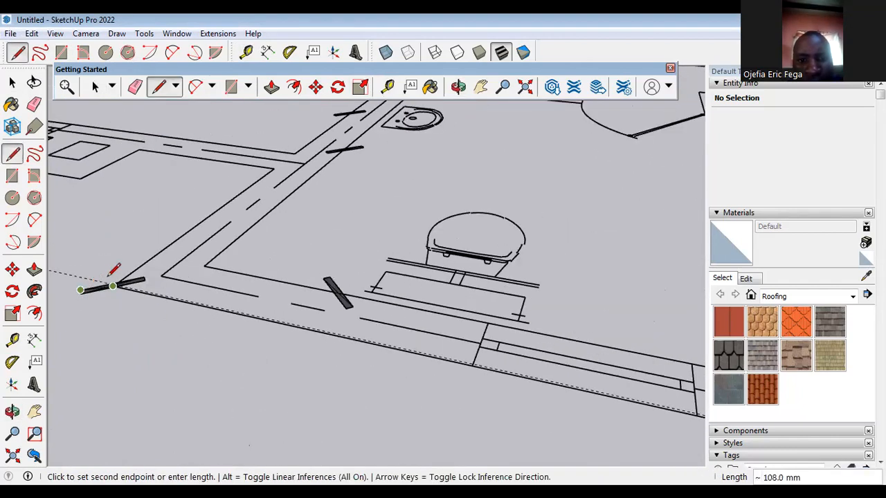
scroll(554, 384, up, 4)
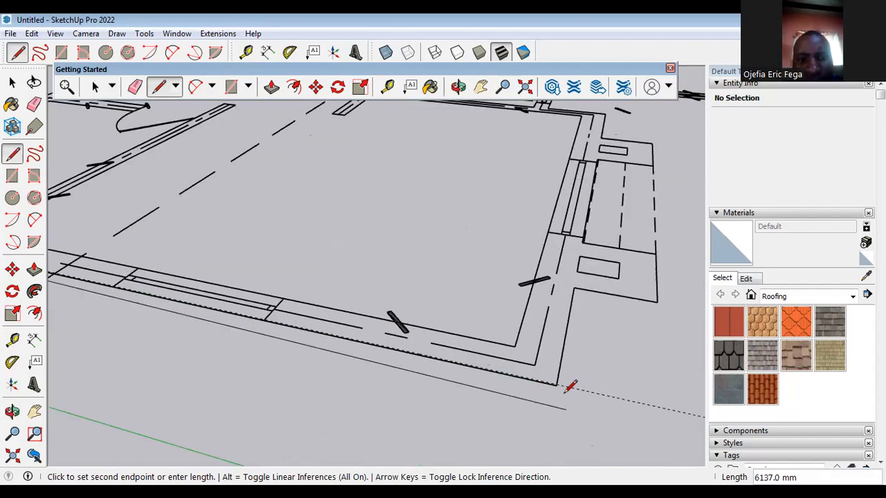
click(556, 385)
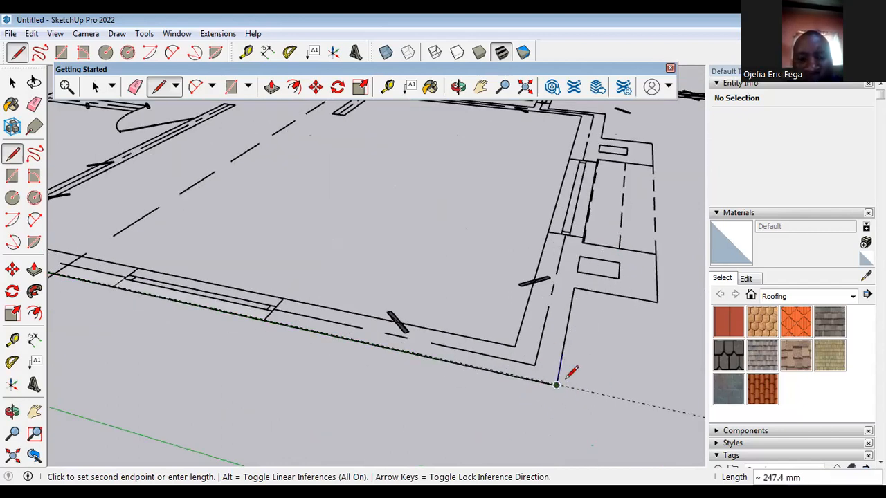
Step: Trace the short wall edge from the bedroom's outer corner and the outer outline of the projection in front of its window
shift+middle_drag(565, 378, 523, 408)
click(537, 313)
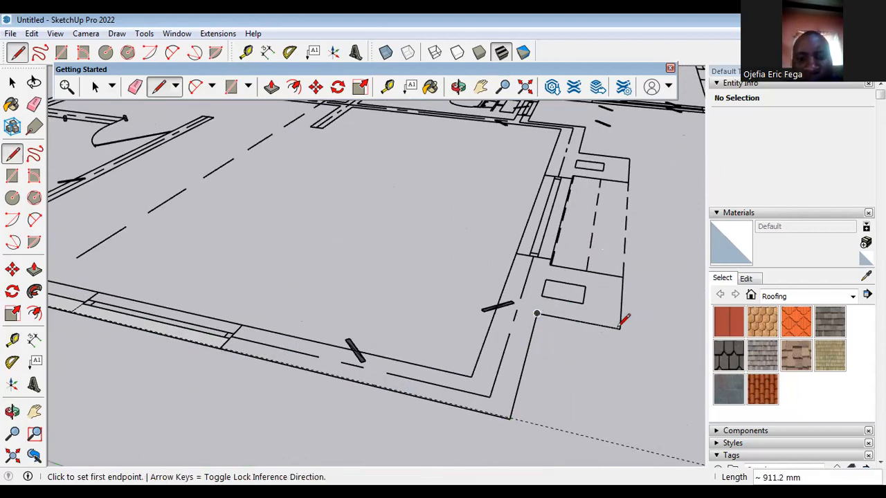
click(620, 329)
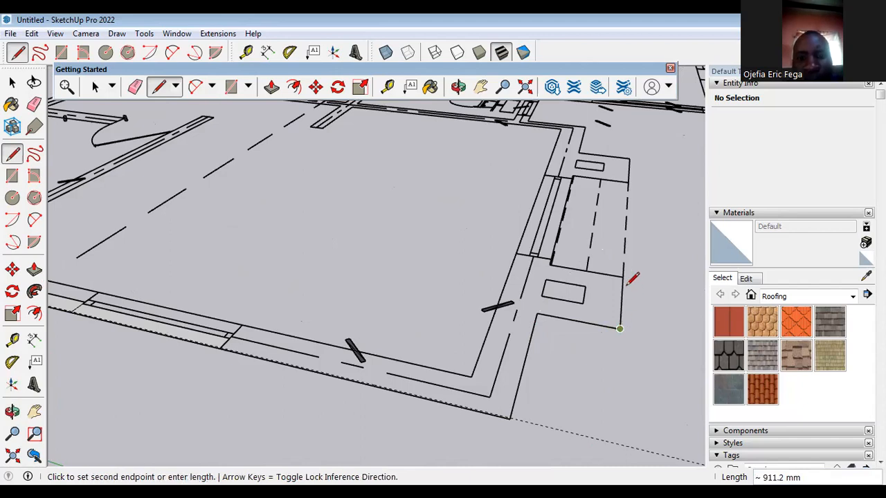
click(629, 160)
scroll(607, 154, up, 1)
scroll(603, 155, up, 1)
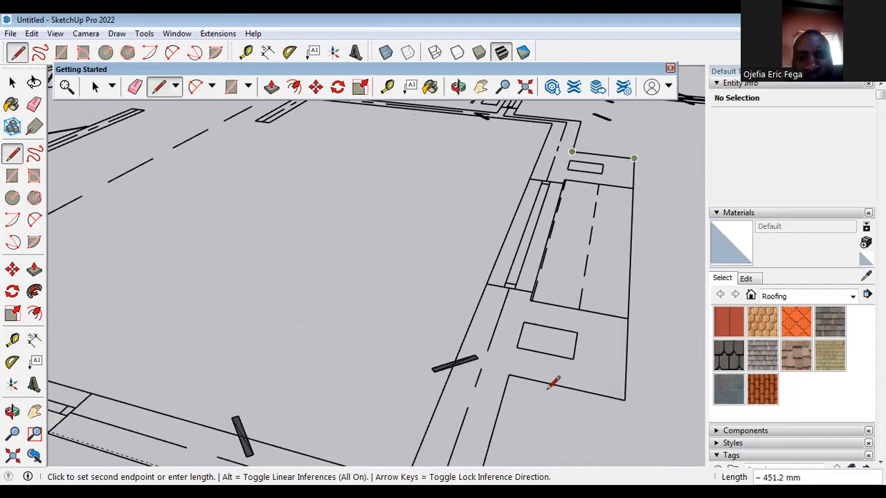
click(572, 152)
Step: Trace the outer wall edge from the corner past the window projection to the inner corner of the toilet recess
scroll(548, 389, down, 1)
scroll(560, 176, up, 3)
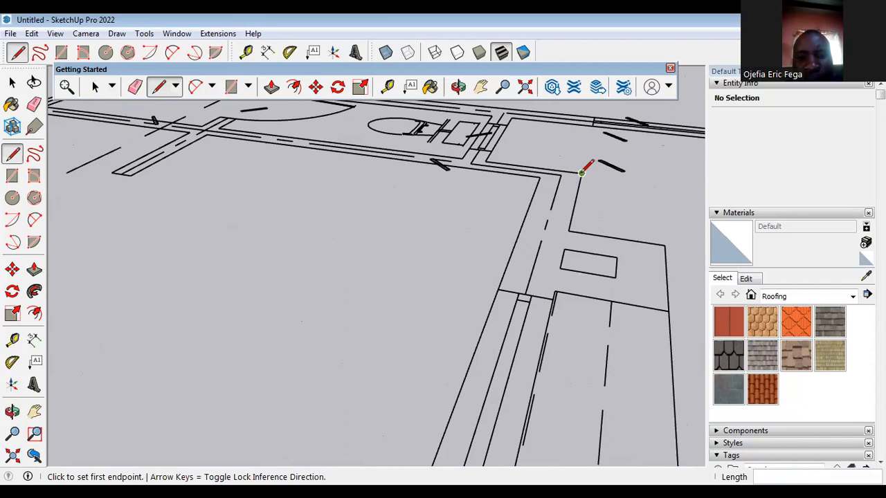
click(581, 173)
click(486, 162)
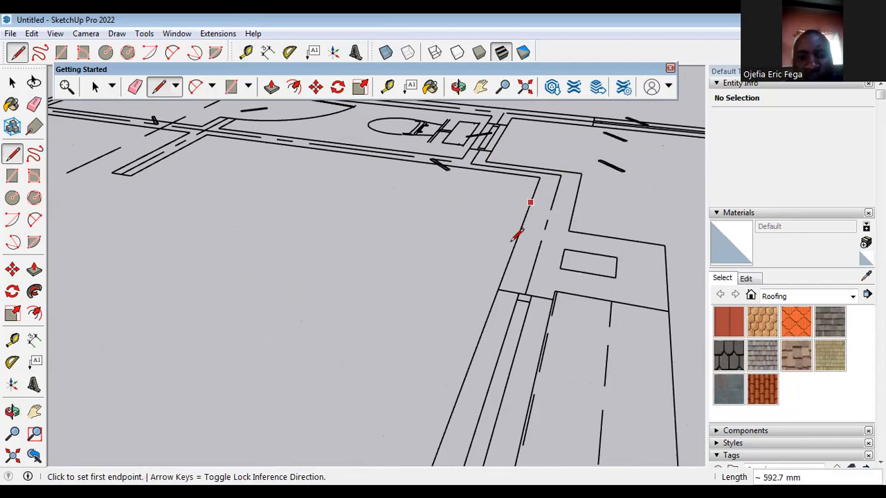
Step: Draw a line about 2154 mm long along the large room's outer side wall, from the toilet recess to the front corner
scroll(516, 236, down, 3)
middle_drag(291, 159, 208, 242)
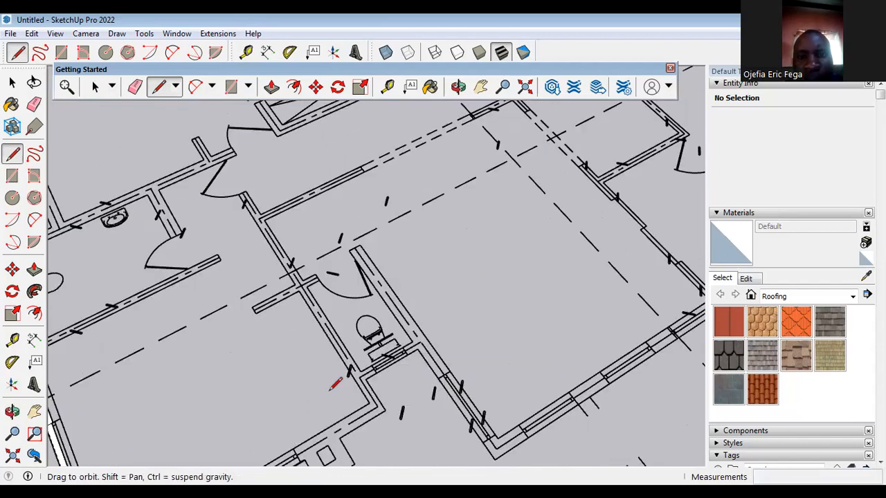
scroll(333, 385, up, 8)
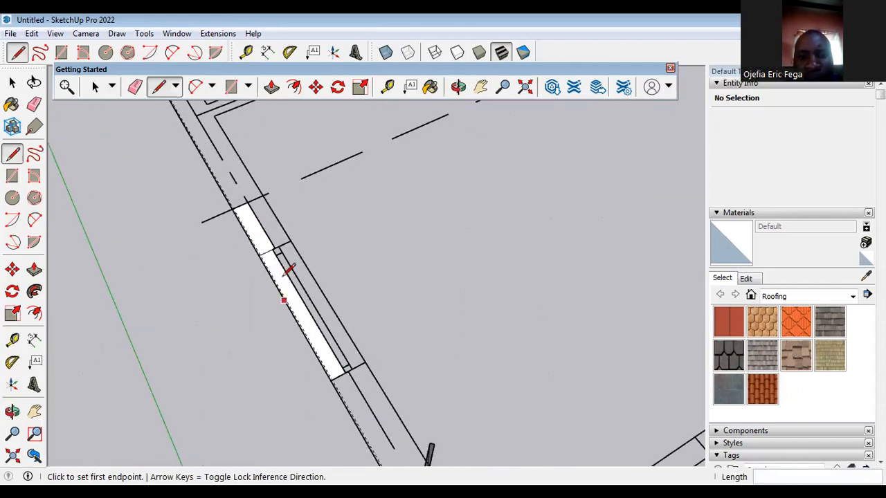
scroll(260, 203, down, 8)
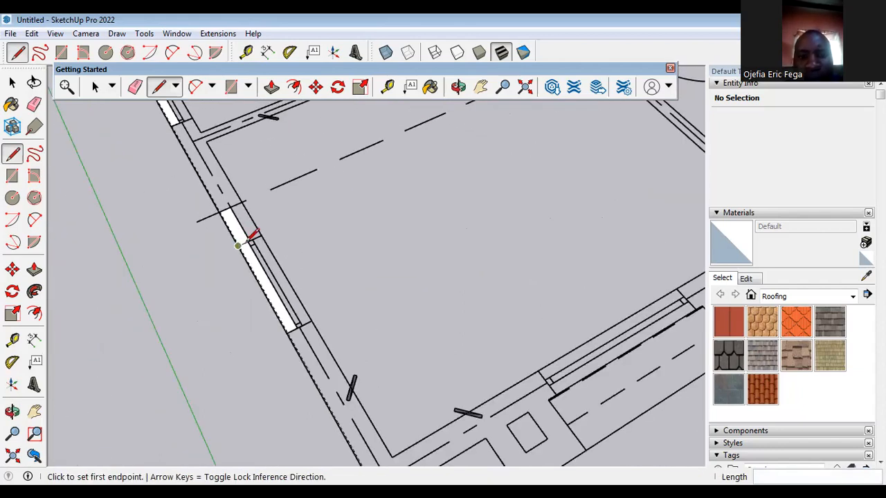
scroll(293, 305, up, 4)
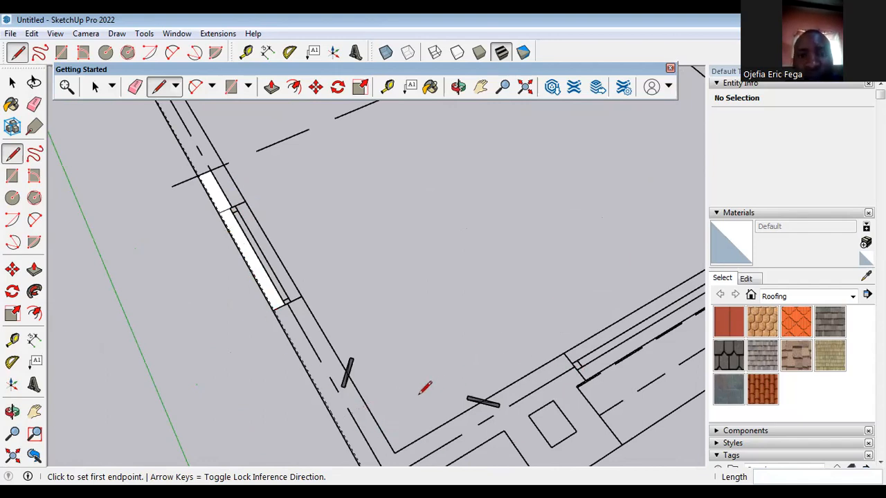
scroll(425, 385, down, 5)
scroll(447, 321, up, 3)
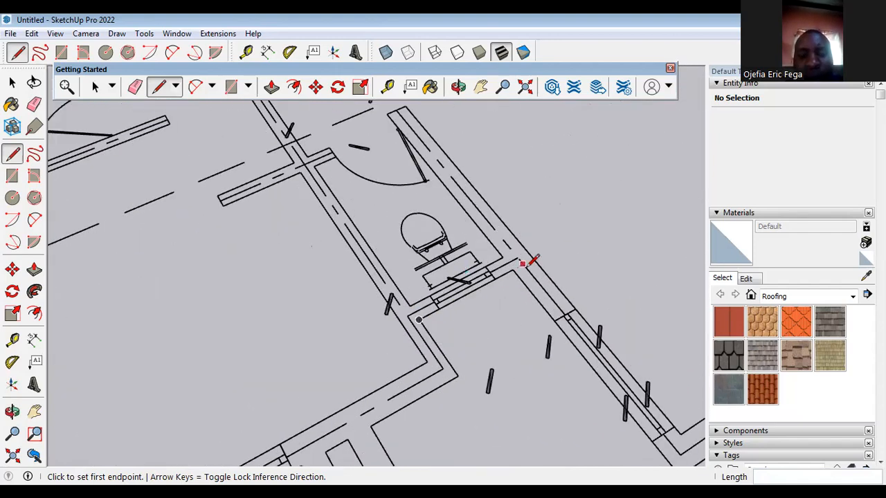
click(516, 267)
scroll(431, 307, down, 3)
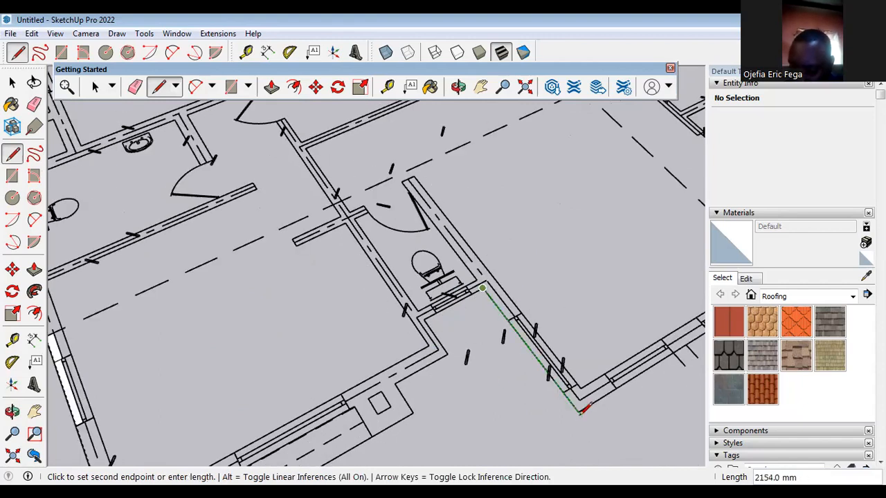
click(580, 408)
Step: Draw a line about 10235 mm long along the outer front wall edge, from just past the front corner to the far corner
scroll(483, 422, down, 3)
scroll(467, 411, up, 3)
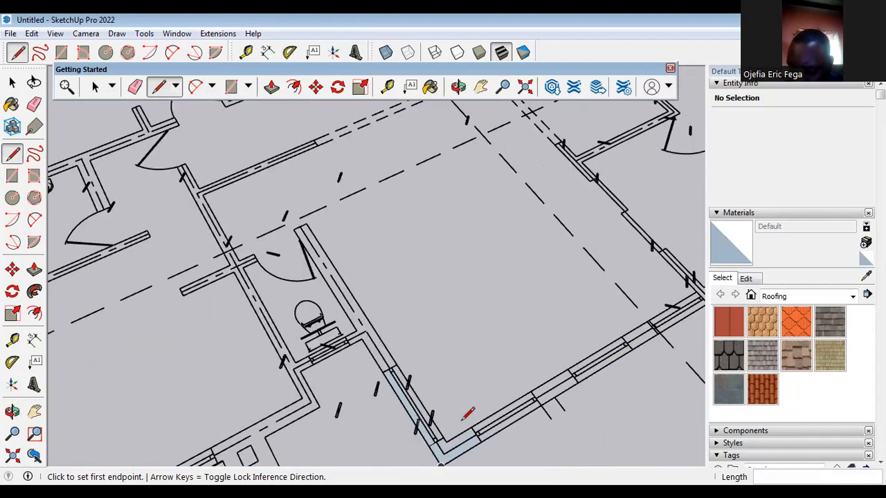
scroll(485, 434, up, 1)
click(478, 437)
scroll(589, 405, down, 3)
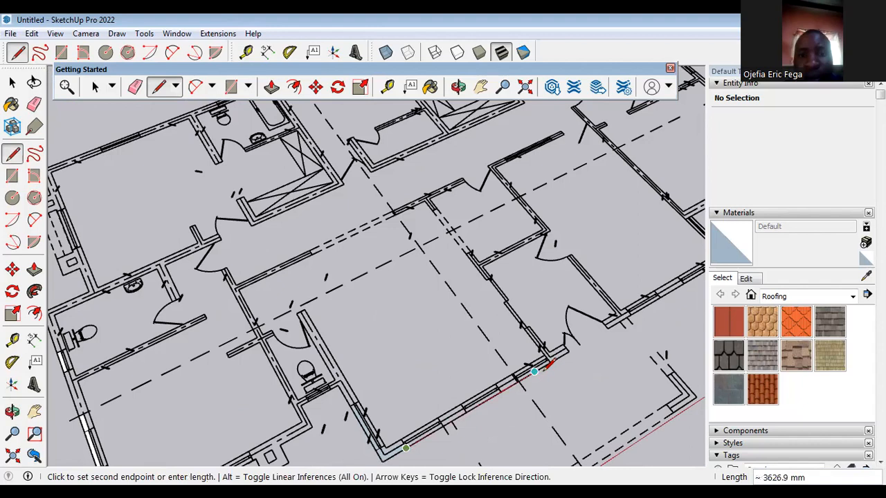
scroll(534, 362, down, 4)
scroll(526, 315, up, 5)
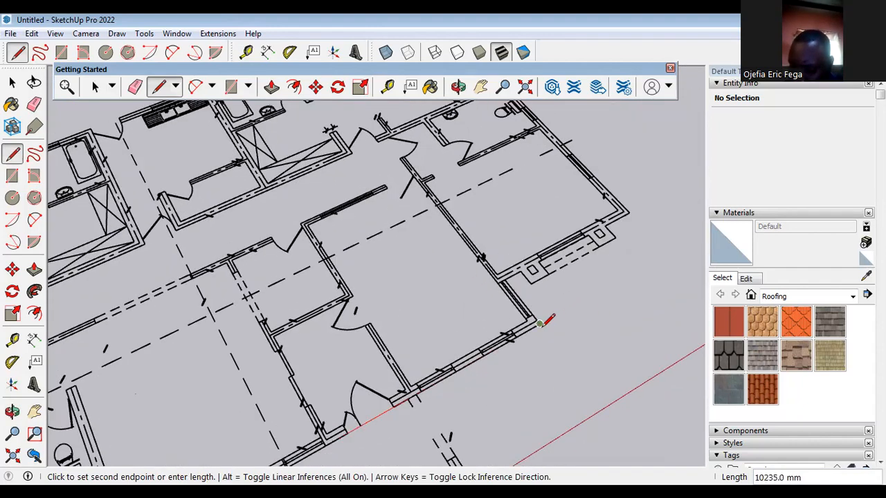
click(544, 318)
Step: Draw a line about 1495 mm long along the outer side wall edge, from the far front corner to the recess corner
scroll(544, 318, up, 3)
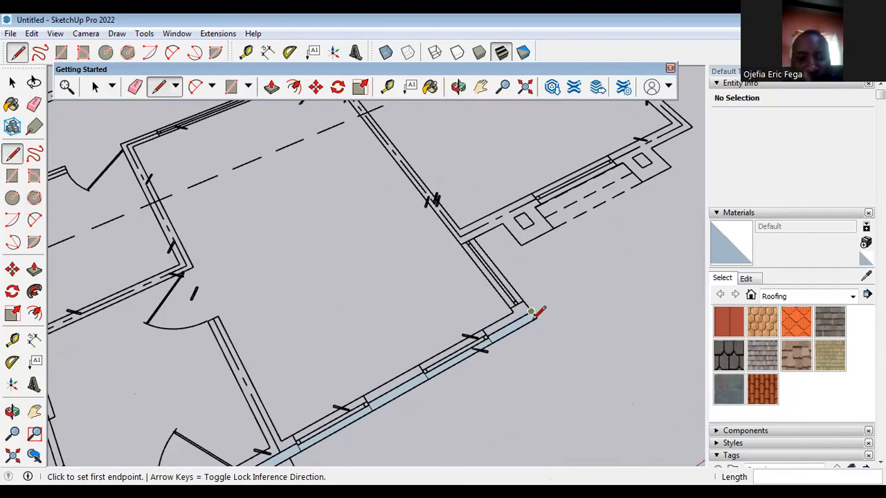
scroll(543, 313, up, 1)
click(535, 317)
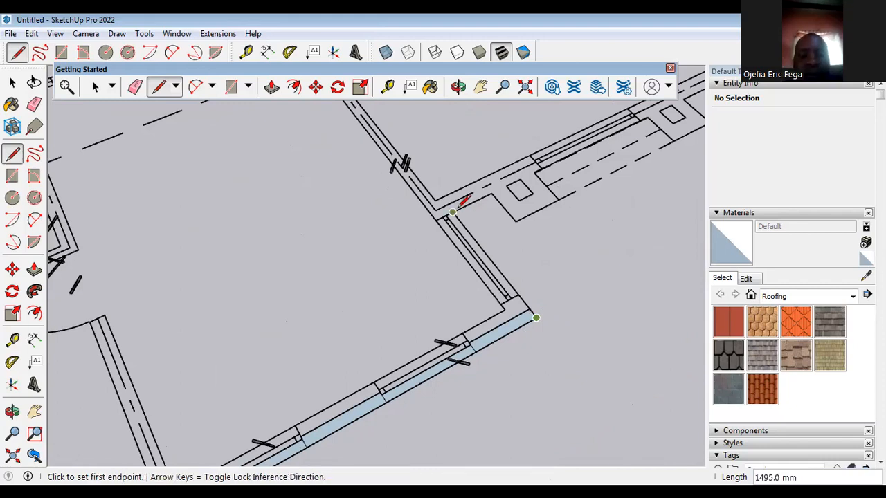
click(451, 213)
Step: Trace the wall edge from the recess corner and the outer outline of the neighbouring window projection, ending the line at its far corner
click(491, 194)
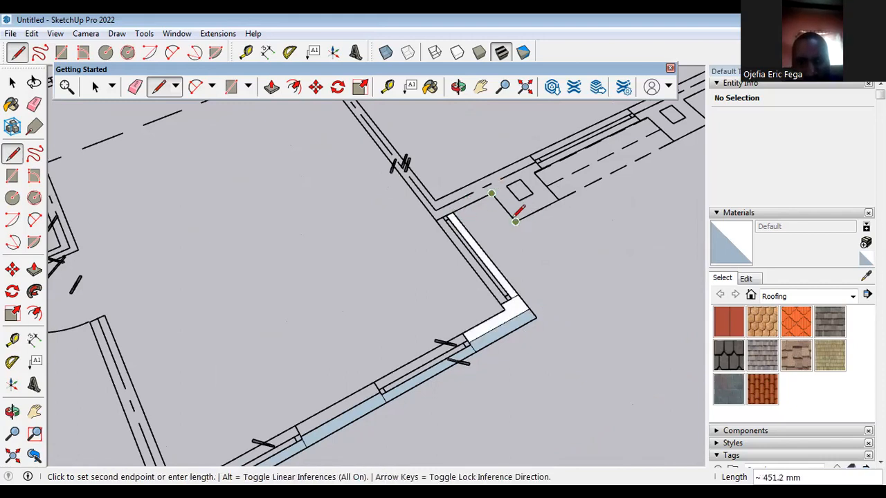
click(515, 222)
click(516, 222)
scroll(388, 339, down, 3)
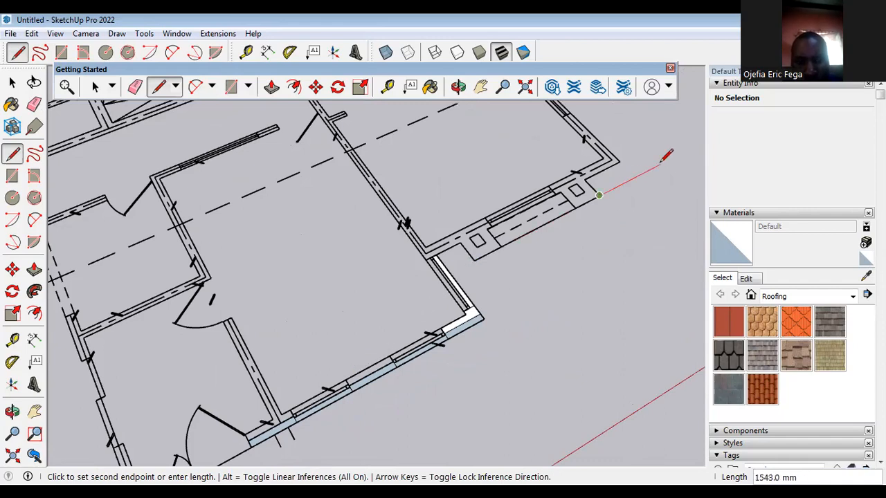
scroll(599, 193, down, 6)
key(Escape)
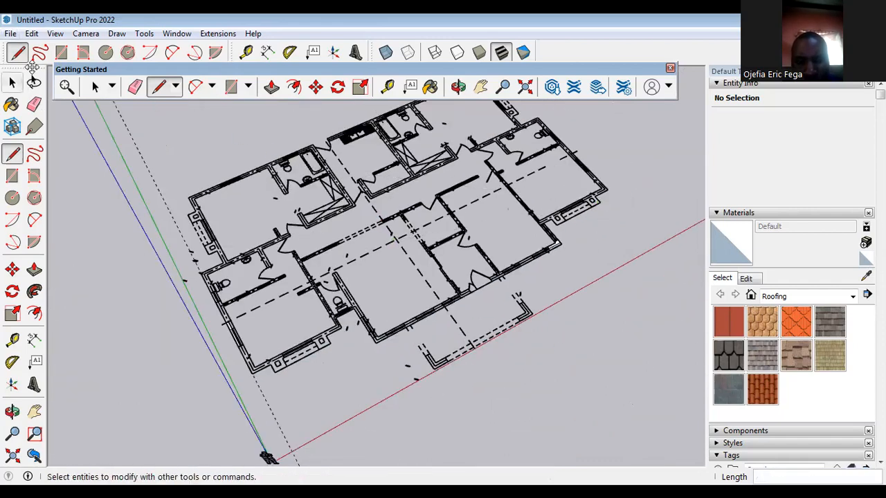
Step: Select the entire imported floor plan with its traced lines and delete it
scroll(415, 167, down, 2)
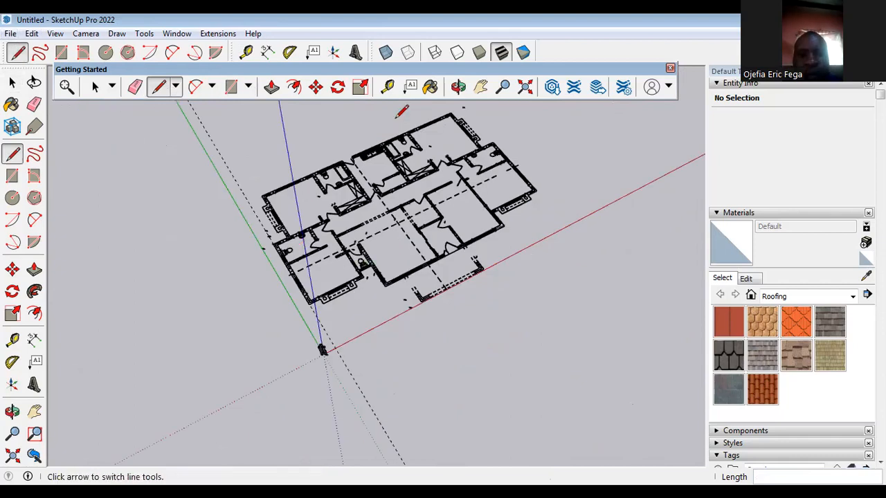
click(95, 86)
drag(188, 132, 560, 309)
scroll(559, 310, down, 1)
drag(230, 136, 593, 392)
key(Delete)
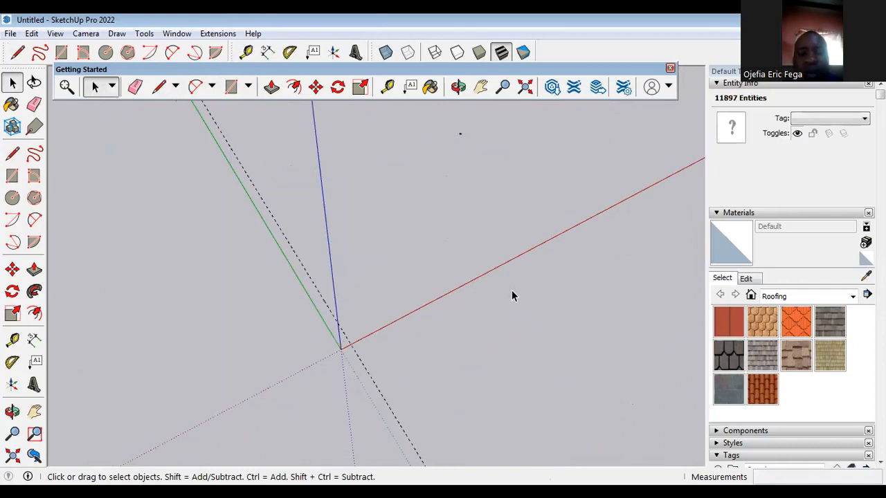
Step: Try to import the AutoCAD drawing listed directly below Drawing2 in the Documents library
click(12, 34)
click(31, 256)
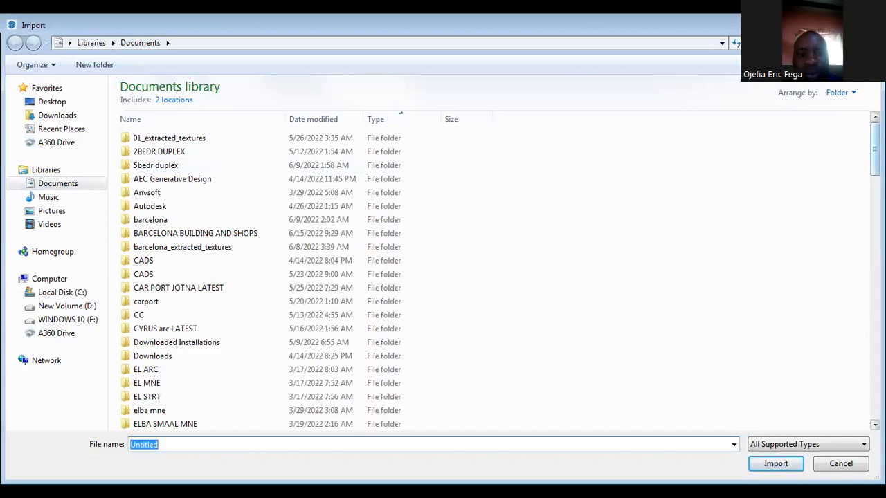
drag(875, 149, 875, 288)
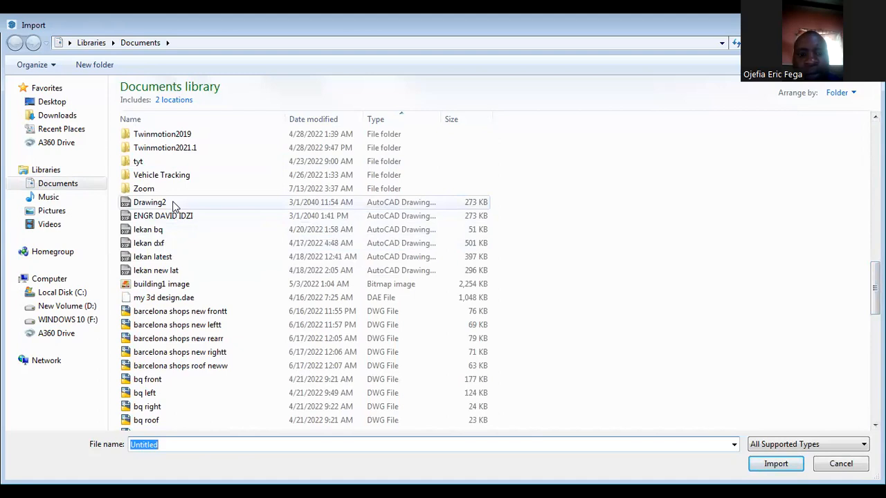
mouse_move(875, 288)
mouse_down()
mouse_move(875, 391)
mouse_move(875, 272)
mouse_up()
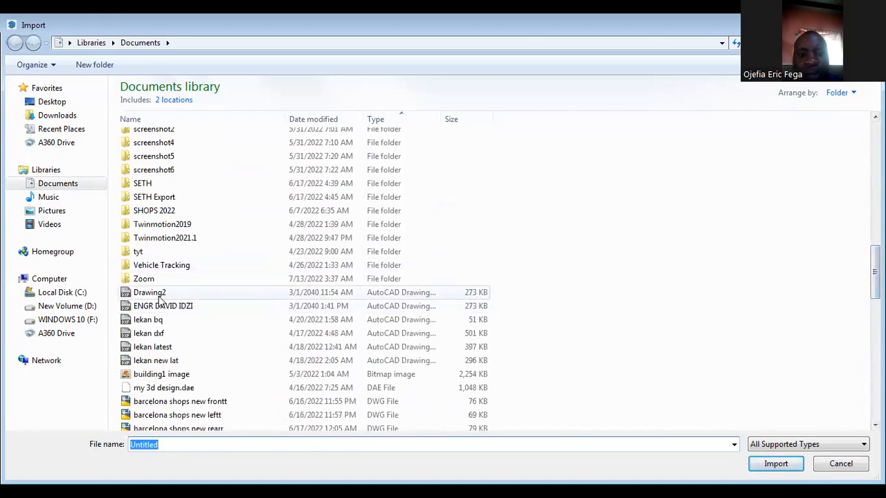
click(163, 310)
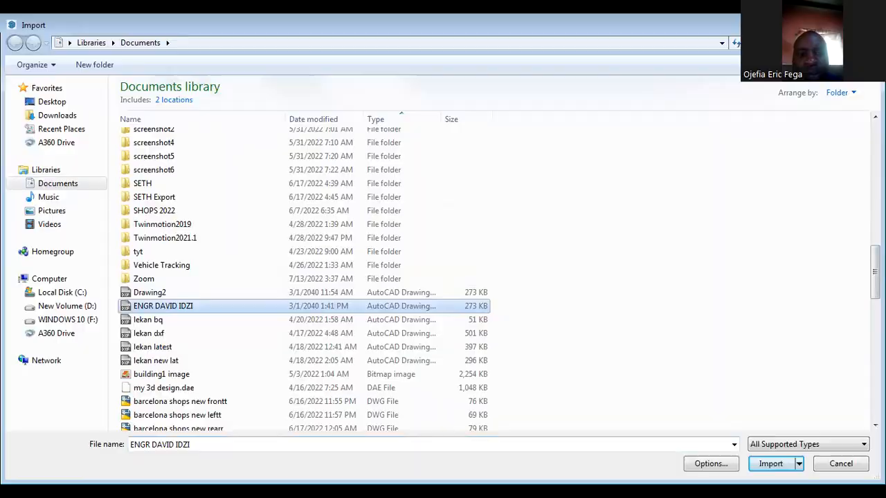
key(Return)
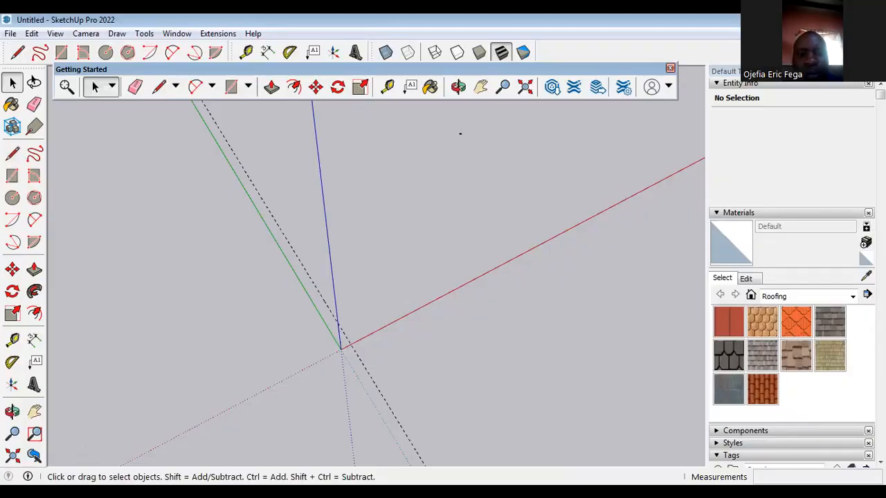
Step: Import the Basement plan DWG file from the DWG folder on the Desktop and dismiss the import results
key(super)
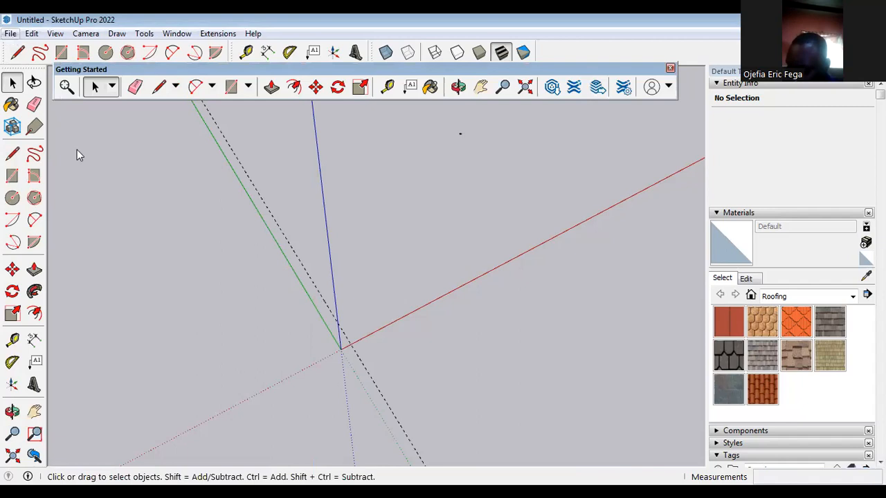
key(alt+f)
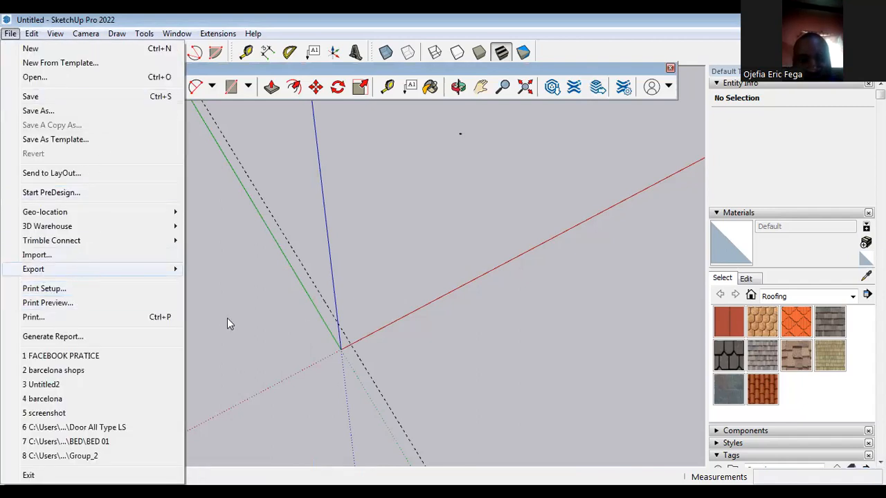
key(i)
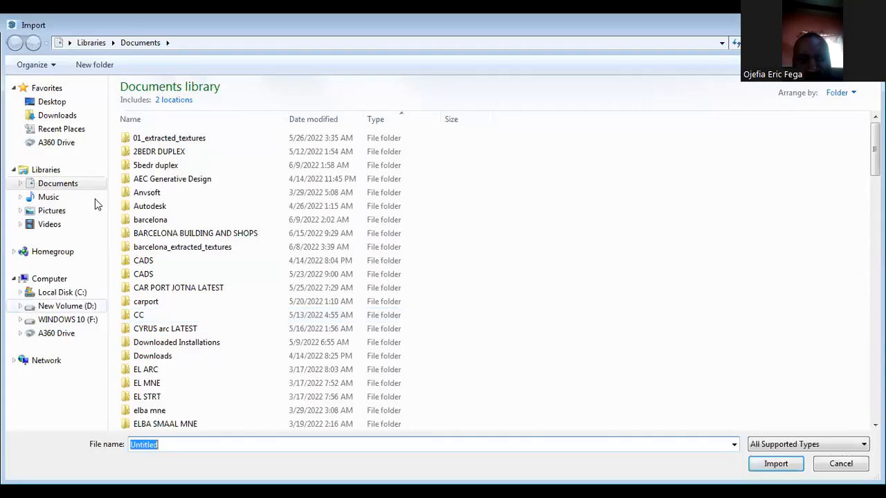
click(58, 103)
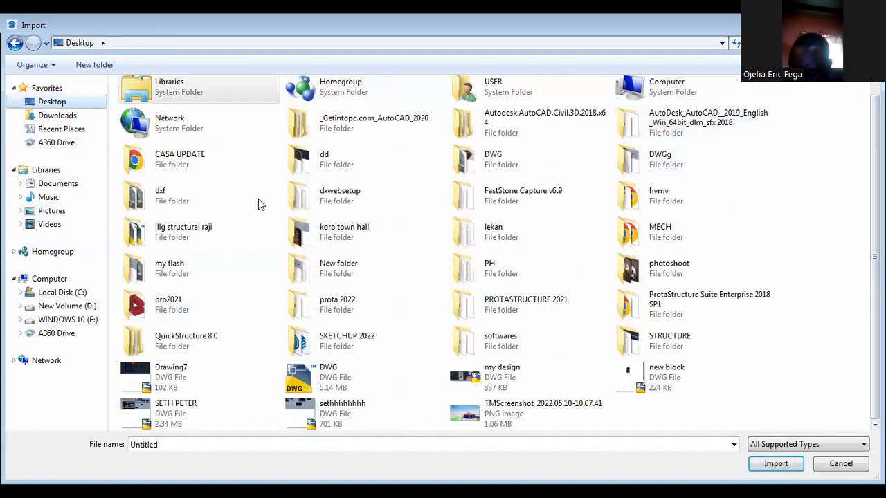
double_click(555, 164)
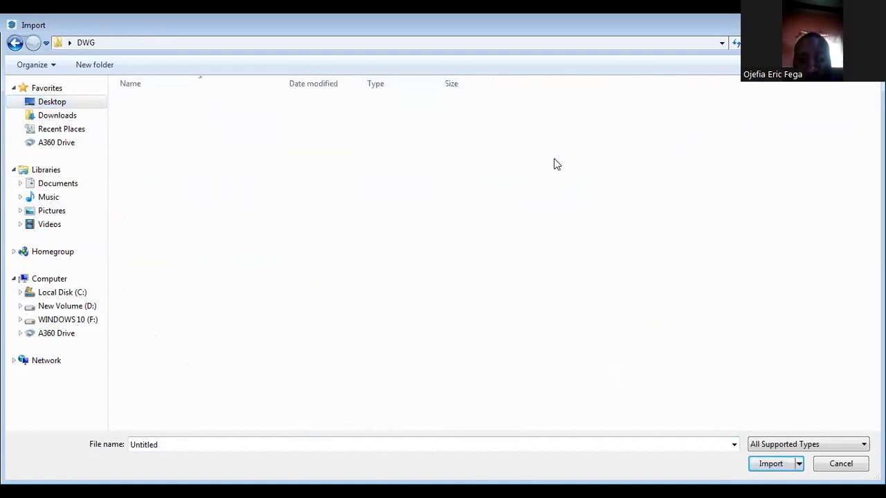
scroll(443, 263, down, 20)
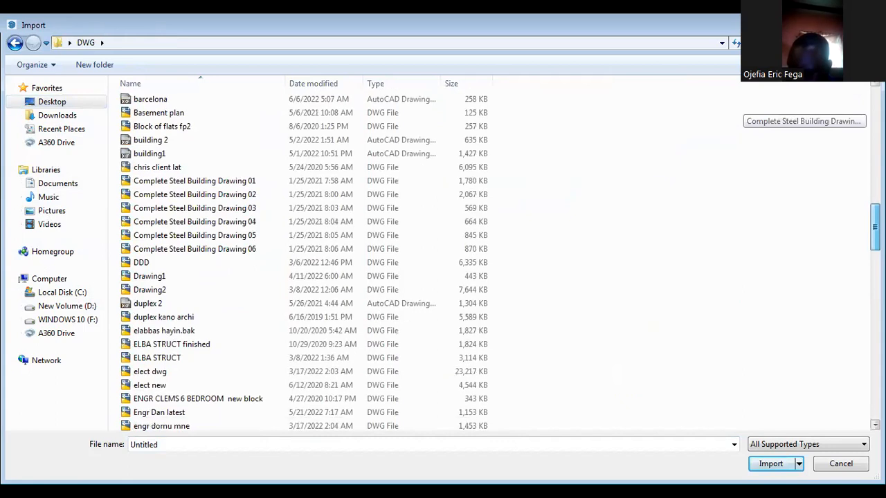
click(187, 112)
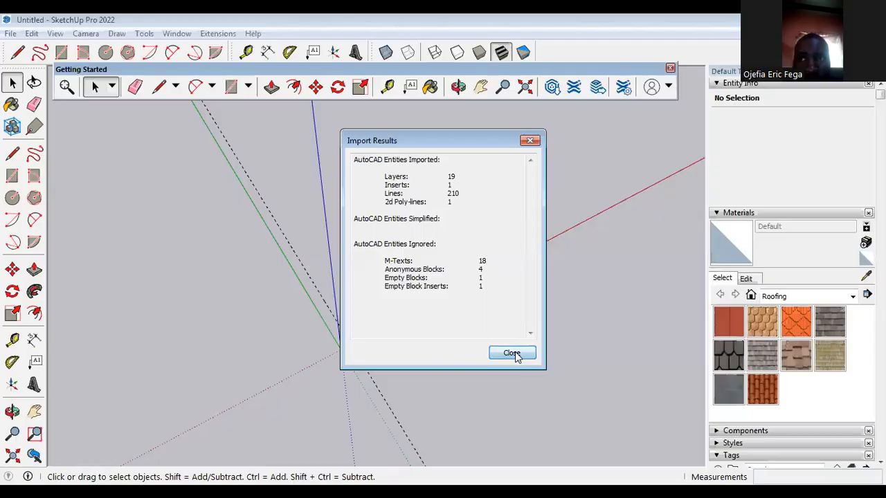
click(512, 353)
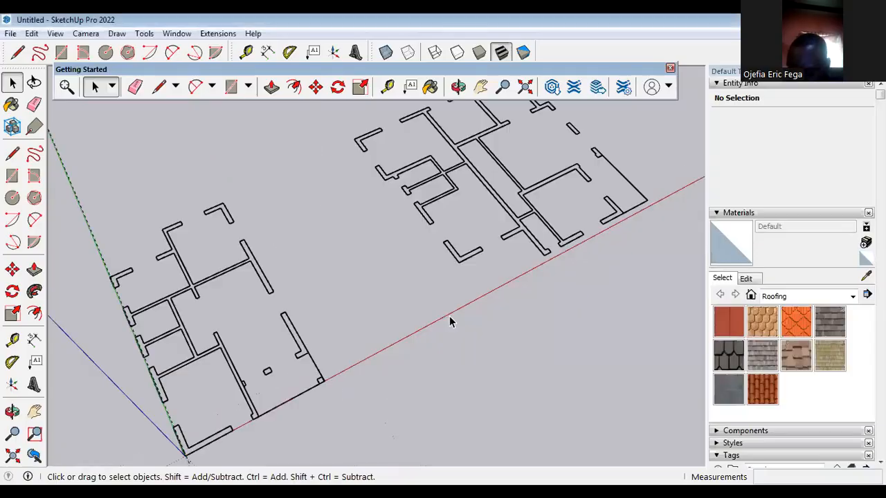
Step: Explode the imported drawing and delete the floor plan that lies away from the origin
middle_drag(451, 229, 208, 124)
drag(214, 111, 544, 336)
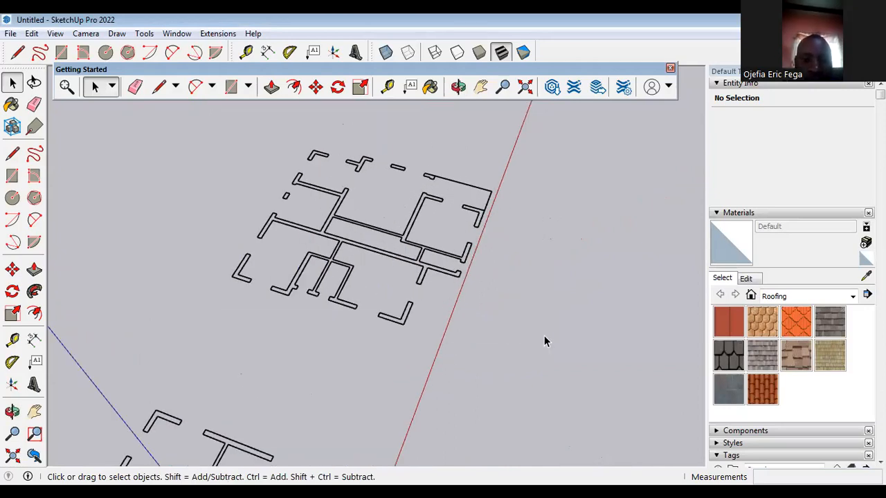
click(390, 254)
scroll(395, 248, down, 2)
right_click(401, 258)
click(415, 263)
drag(241, 133, 496, 312)
key(Delete)
Step: Measure across the wall near the origin corner with the Tape Measure and resize the whole model to a 230 mm wall thickness
scroll(417, 385, down, 3)
scroll(417, 382, up, 10)
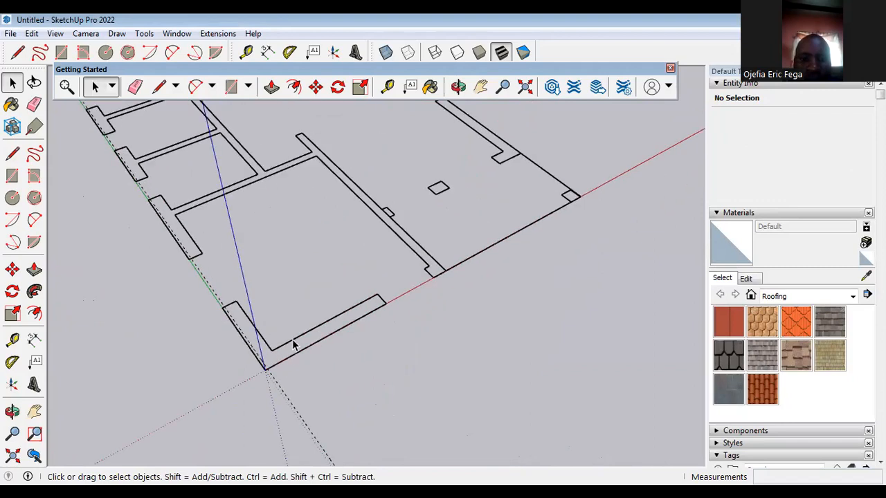
scroll(294, 345, up, 2)
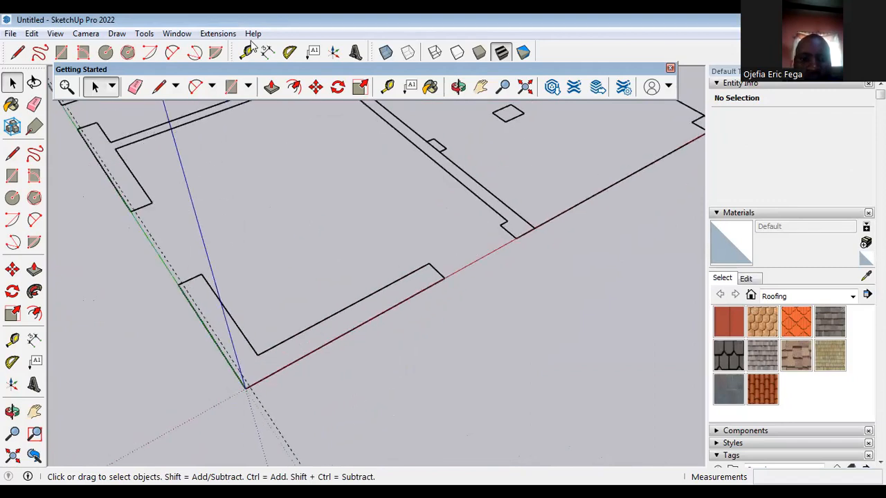
click(387, 87)
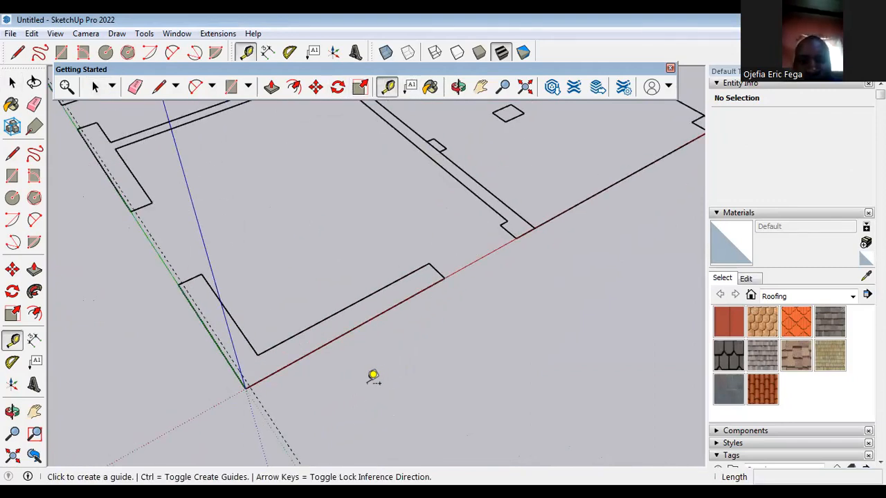
scroll(219, 340, up, 2)
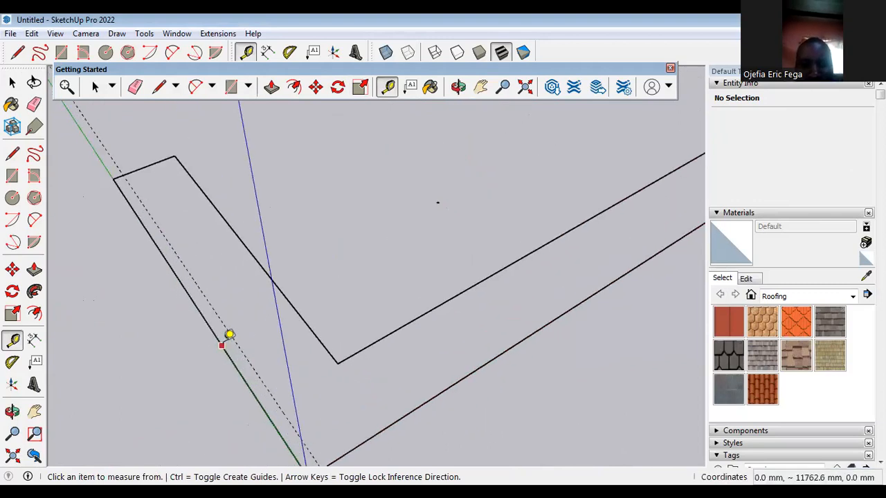
click(222, 345)
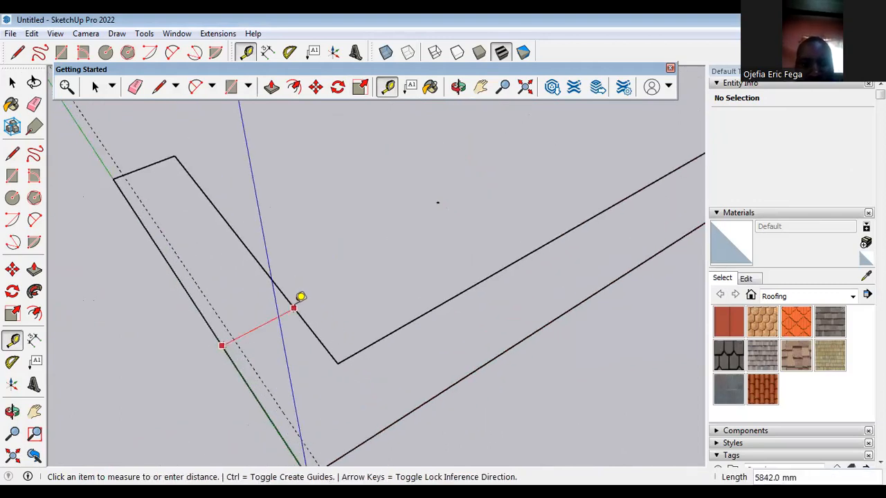
click(295, 307)
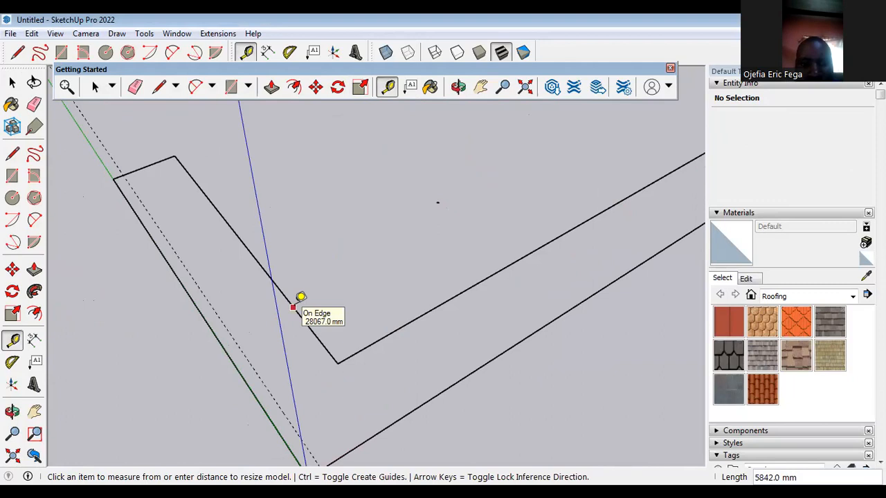
text(230)
key(Return)
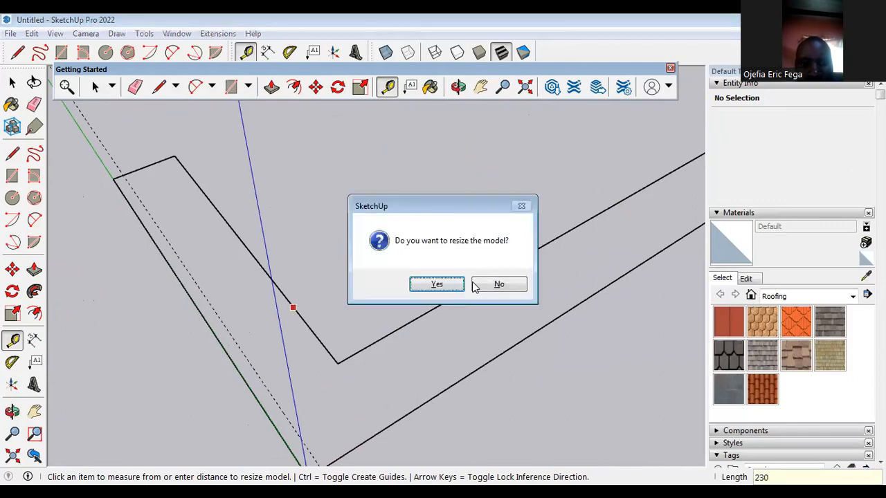
click(437, 284)
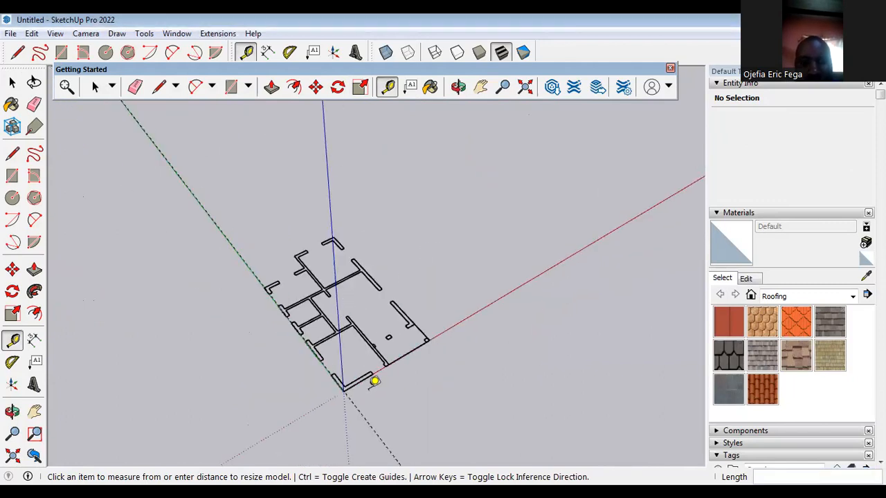
Step: Draw a line along the red axis from the origin corner to the outer wall corner at the plan's far end
key(space)
scroll(244, 241, up, 2)
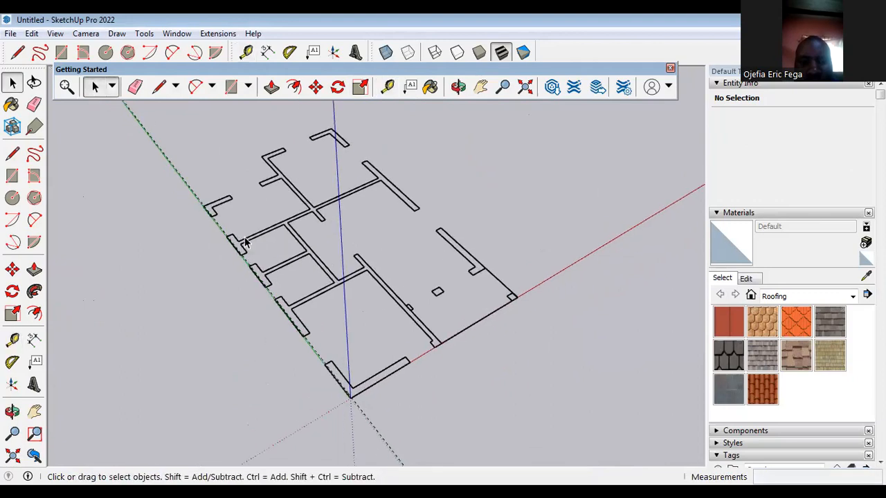
click(158, 87)
scroll(356, 405, up, 4)
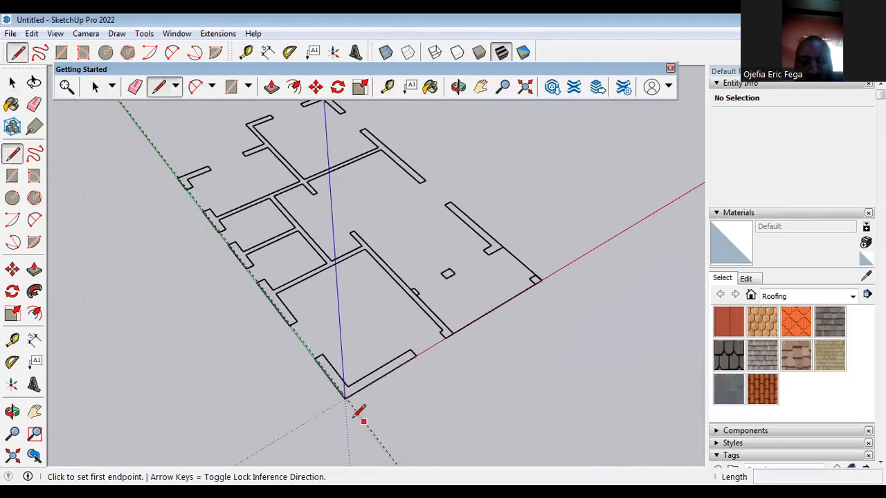
scroll(341, 393, up, 1)
click(350, 379)
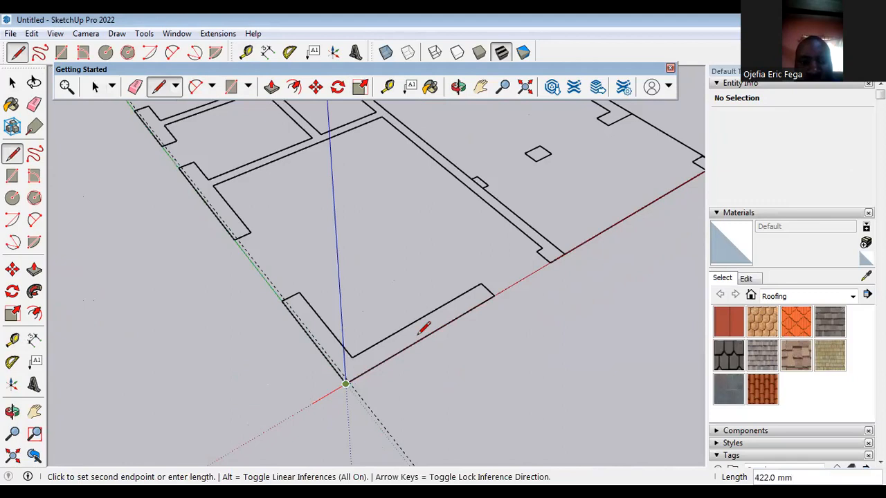
click(577, 250)
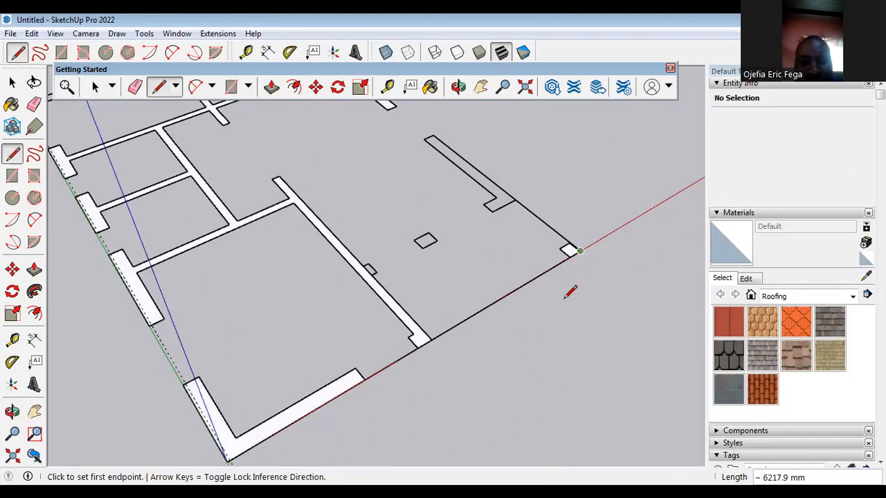
Step: Draw a line parallel to the green axis from that outer corner along the long side to the plan's far corner
click(580, 250)
scroll(562, 304, down, 3)
scroll(443, 153, up, 2)
scroll(471, 312, down, 2)
scroll(389, 186, up, 2)
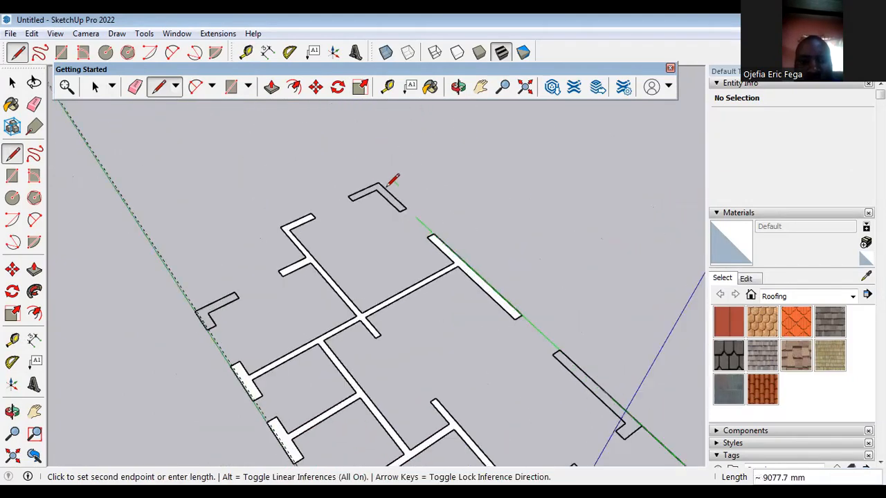
click(378, 182)
scroll(332, 194, down, 3)
scroll(389, 238, up, 3)
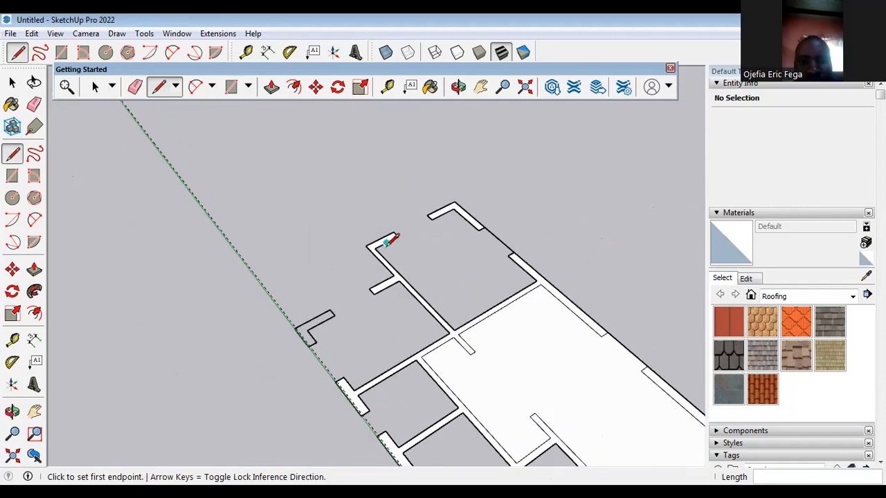
Step: Draw a line from the projecting room's wall junction across the opening to the outer wall corner on the green axis
scroll(433, 244, up, 2)
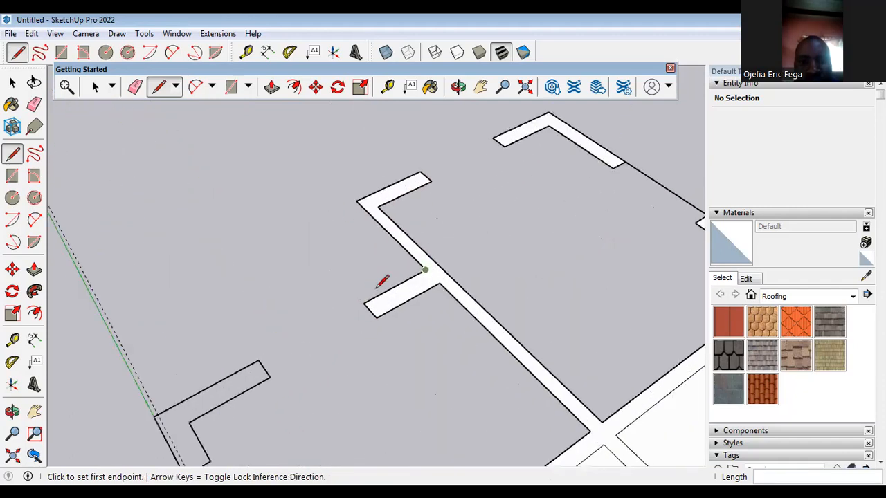
click(425, 270)
scroll(208, 390, down, 2)
scroll(233, 362, up, 3)
click(235, 355)
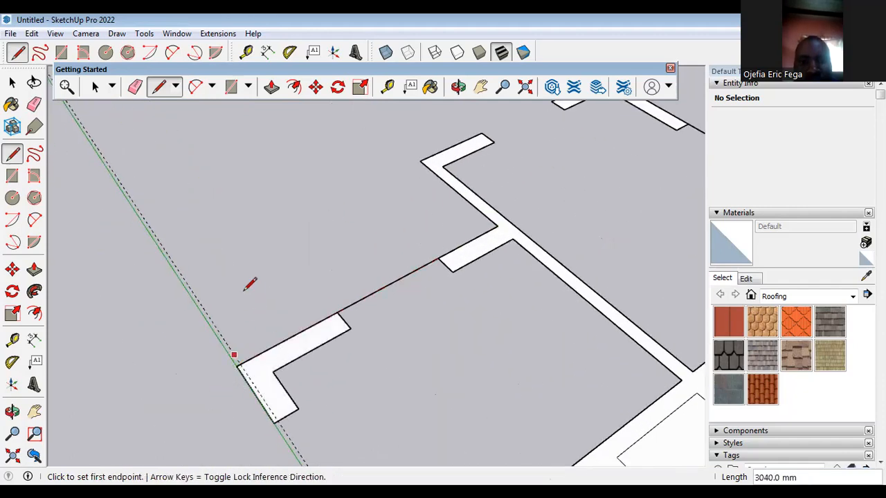
scroll(318, 290, down, 3)
scroll(270, 291, up, 3)
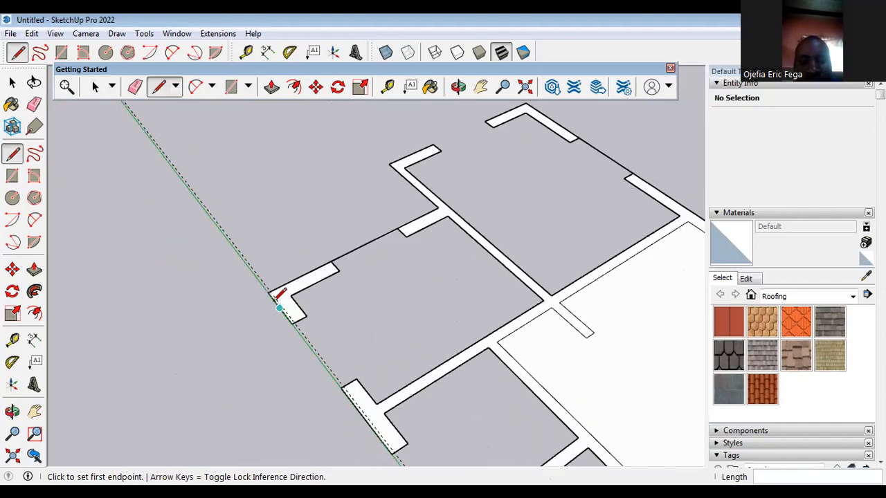
Step: Draw a line along the green-axis side from that outer wall corner back to the origin, closing the wall openings
click(269, 291)
scroll(360, 277, down, 4)
scroll(443, 429, up, 2)
scroll(410, 389, down, 2)
scroll(447, 443, up, 7)
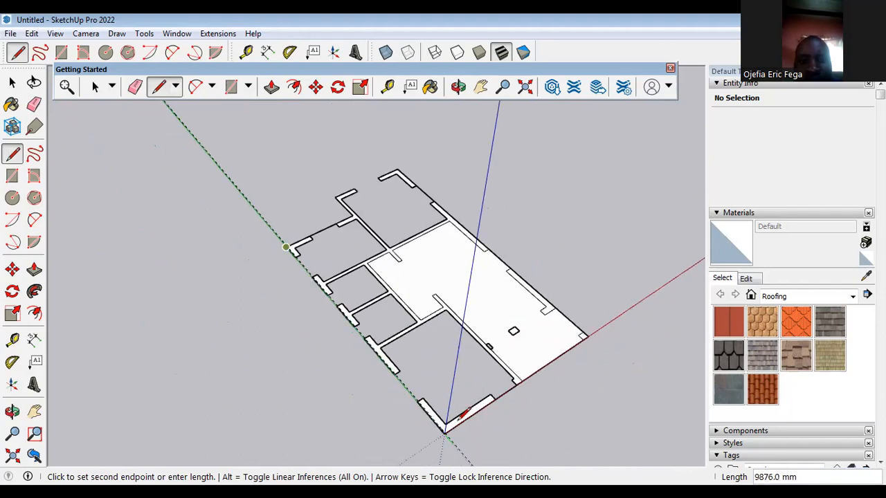
middle_drag(404, 432, 526, 374)
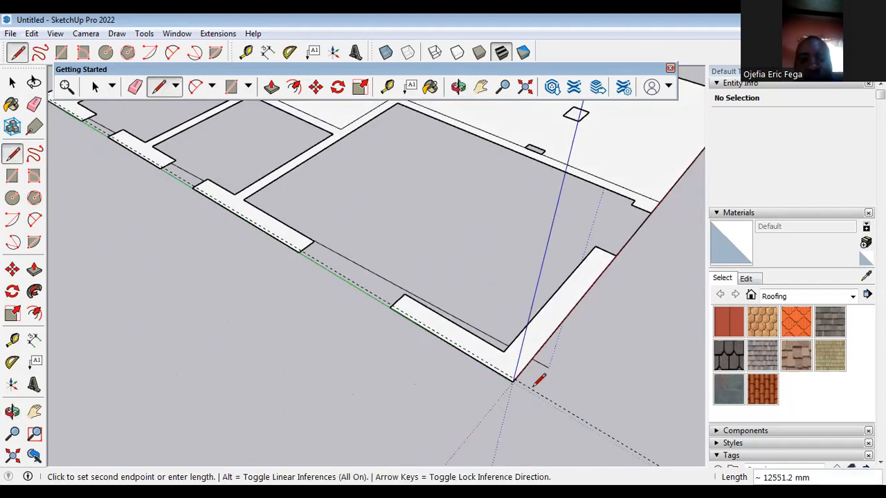
scroll(519, 367, up, 4)
click(513, 359)
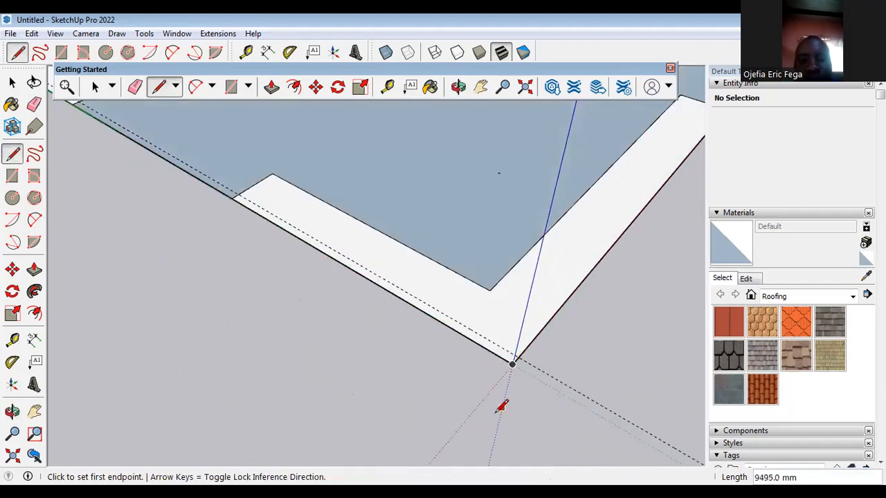
Step: Draw a line across the projecting room's end opening, joining its two outer wall corners
scroll(502, 401, down, 5)
scroll(501, 408, down, 1)
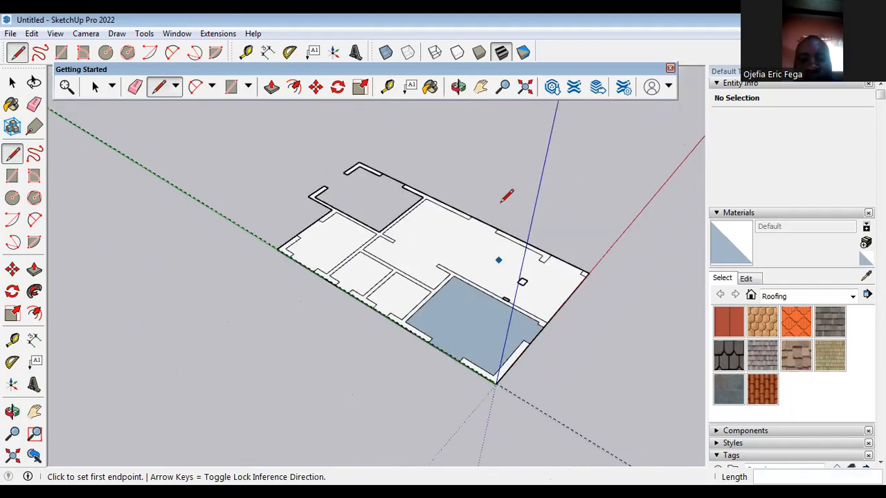
scroll(512, 229, up, 1)
middle_drag(558, 331, 94, 312)
scroll(502, 245, up, 2)
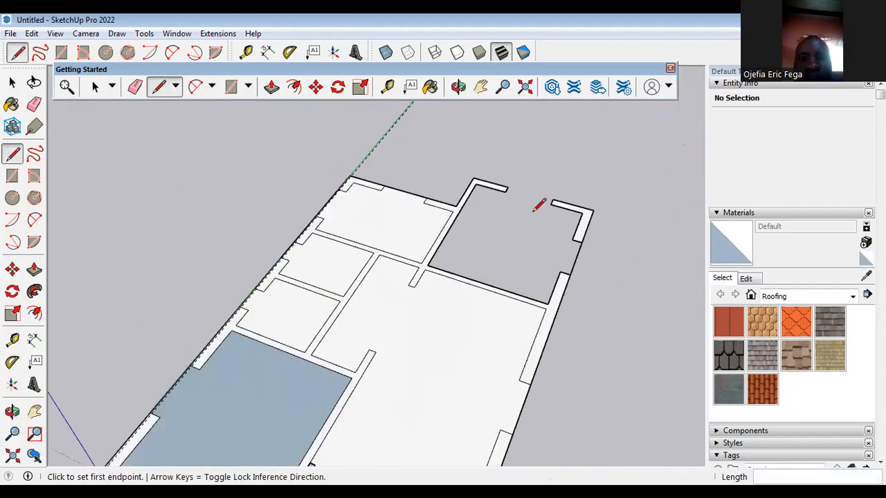
scroll(619, 204, down, 2)
middle_drag(619, 203, 518, 371)
scroll(526, 432, up, 3)
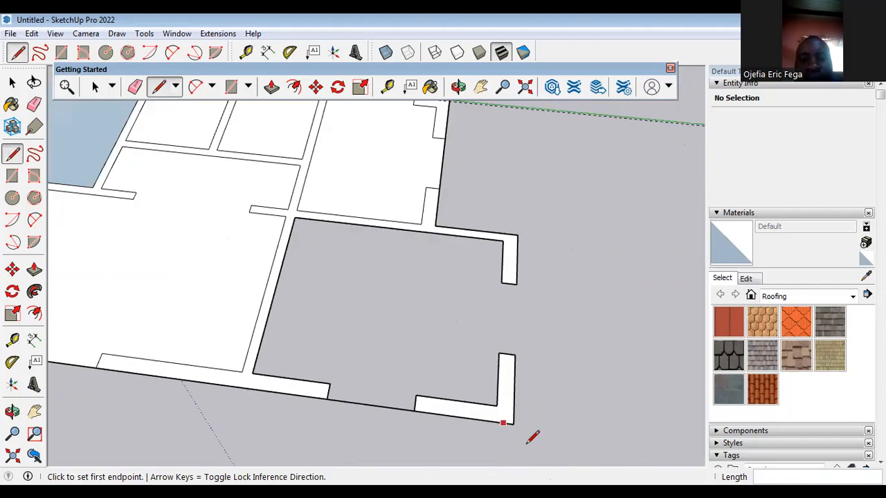
click(514, 423)
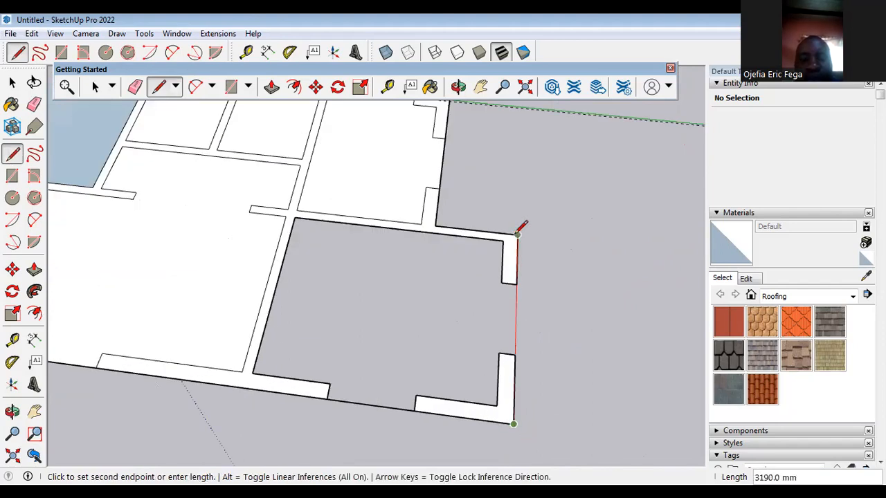
click(517, 234)
Step: Draw a line along the inner face of the projecting room's end wall, from one inside corner to the other
scroll(583, 294, down, 3)
middle_drag(355, 339, 223, 342)
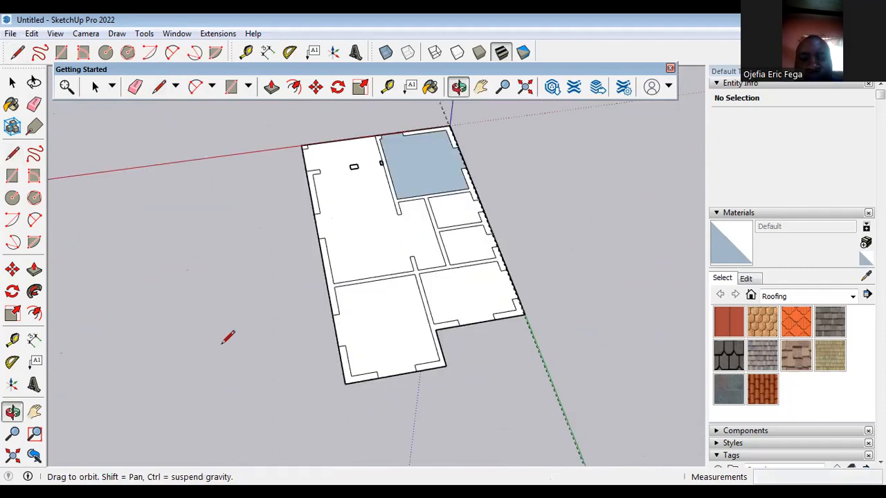
scroll(354, 377, up, 4)
click(346, 353)
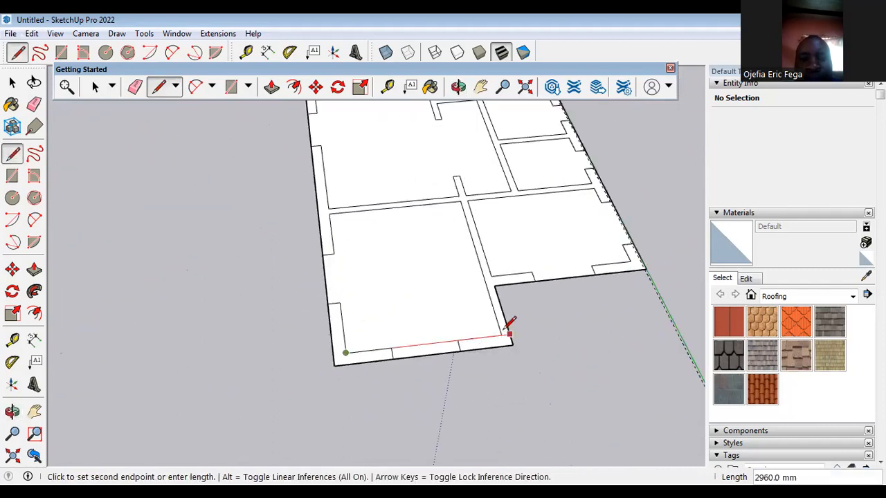
key(Escape)
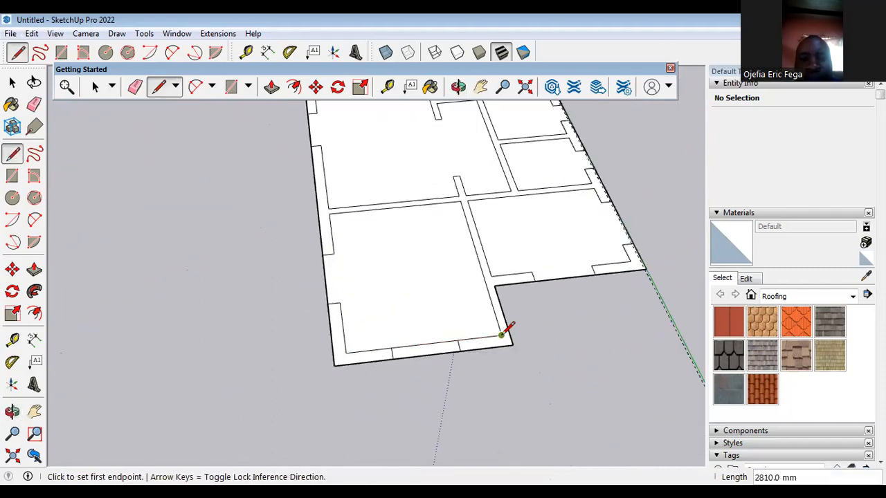
Step: Delete the floor face inside the projecting room
click(95, 88)
click(429, 291)
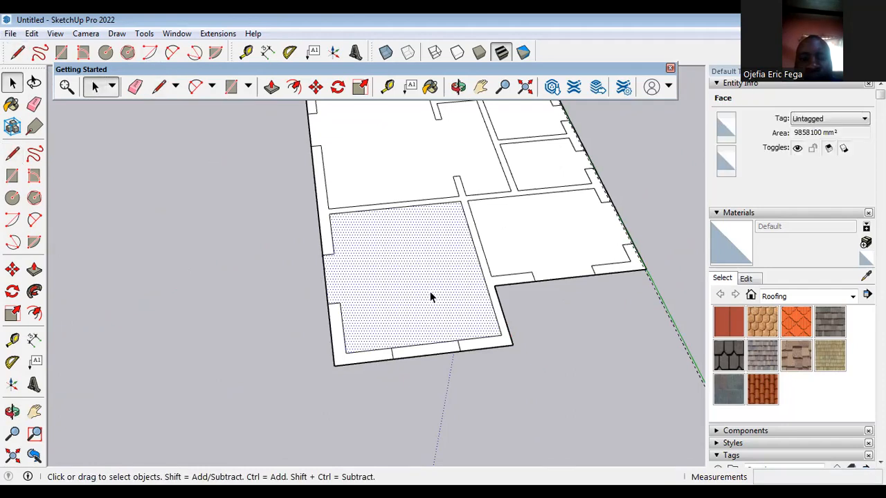
key(Delete)
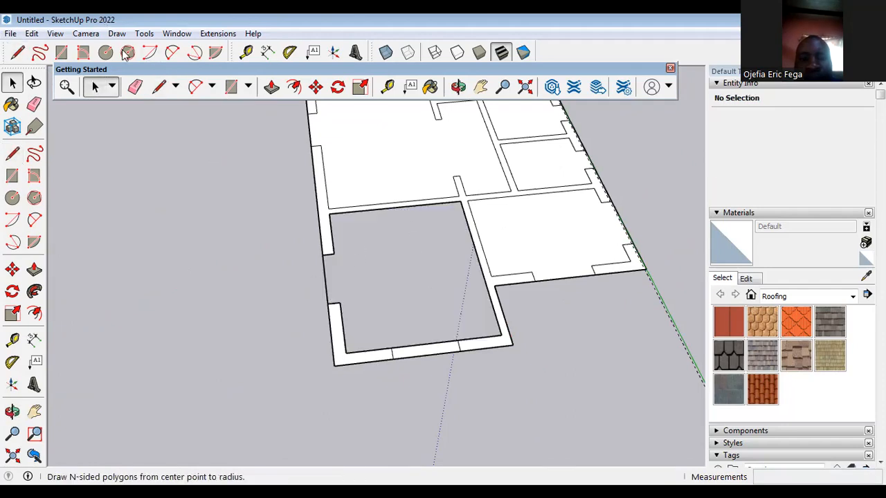
Step: Draw the inner line of the projecting room's long outer wall between its inside corners, and delete the room's new floor face
click(158, 87)
scroll(326, 204, up, 2)
click(338, 219)
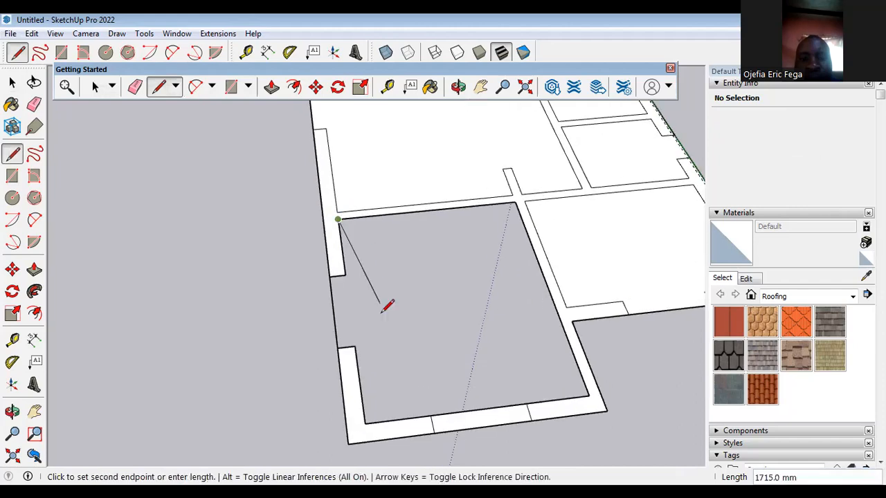
click(364, 422)
click(95, 87)
click(450, 306)
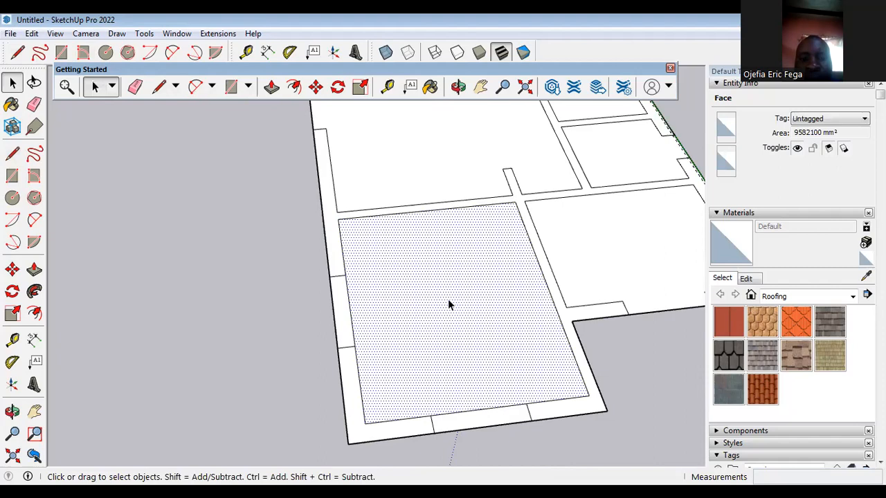
key(Escape)
Step: Erase the short lines crossing the projecting room's two outer walls at the window openings
click(135, 87)
scroll(360, 286, up, 3)
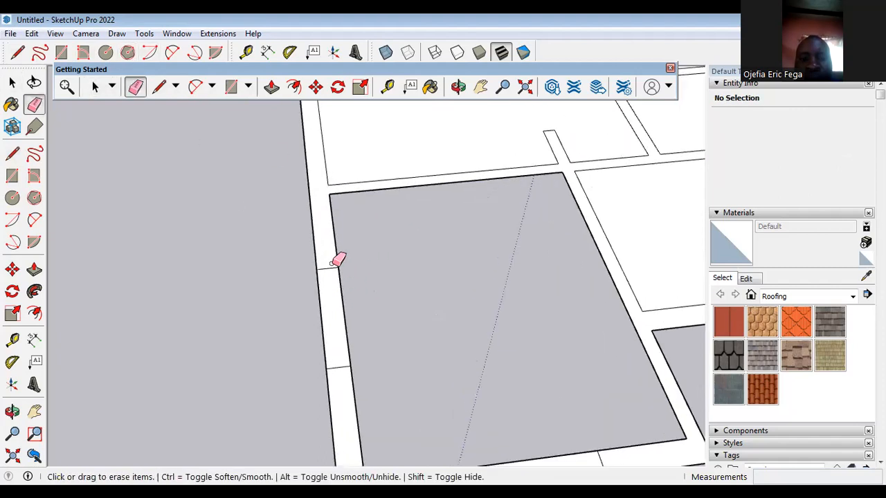
scroll(464, 356, down, 3)
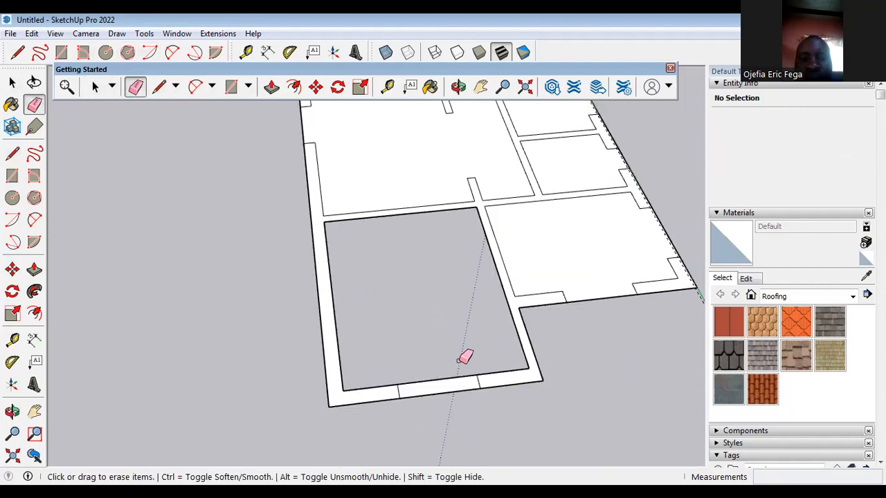
scroll(382, 379, up, 2)
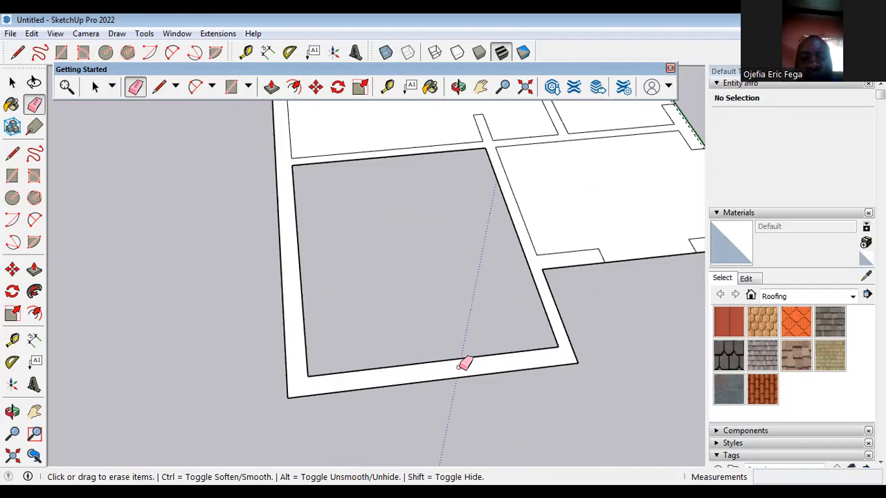
scroll(464, 365, down, 3)
Step: Draw a line along the inner face of the neighbouring room's end wall, joining its two inside corners
mouse_move(488, 381)
middle_down()
mouse_move(257, 369)
mouse_move(283, 376)
mouse_move(299, 334)
middle_up()
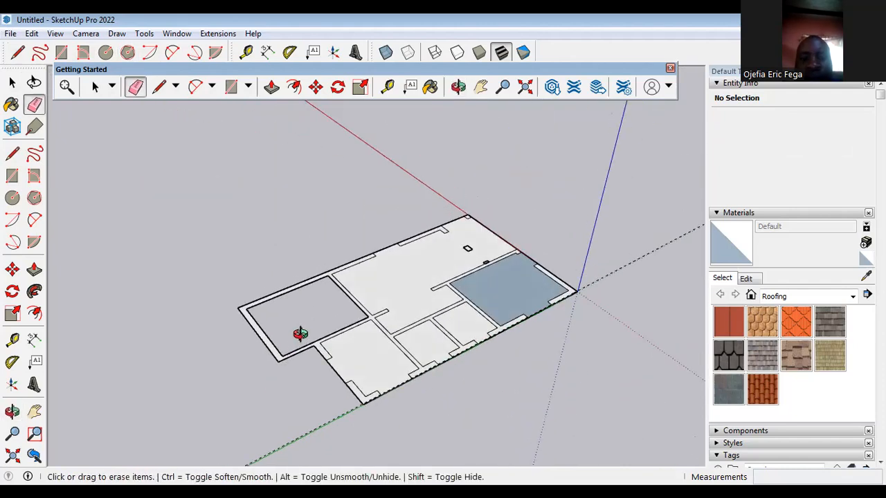
middle_drag(406, 407, 133, 177)
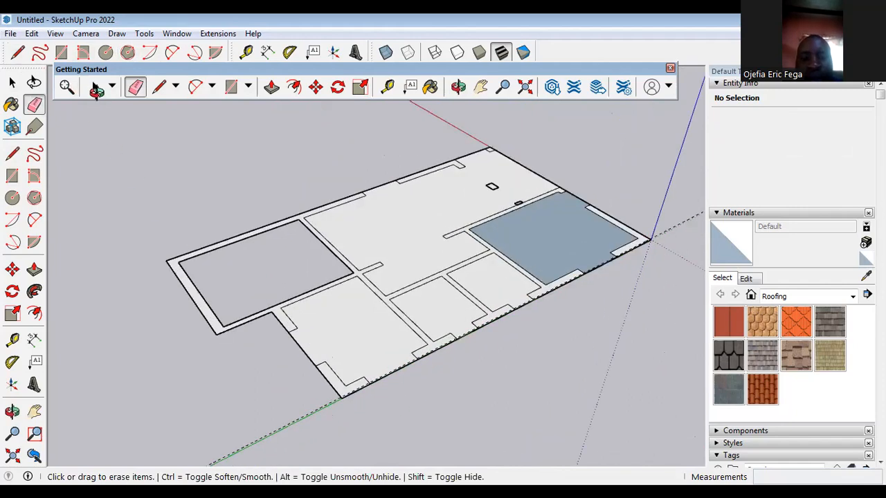
click(95, 88)
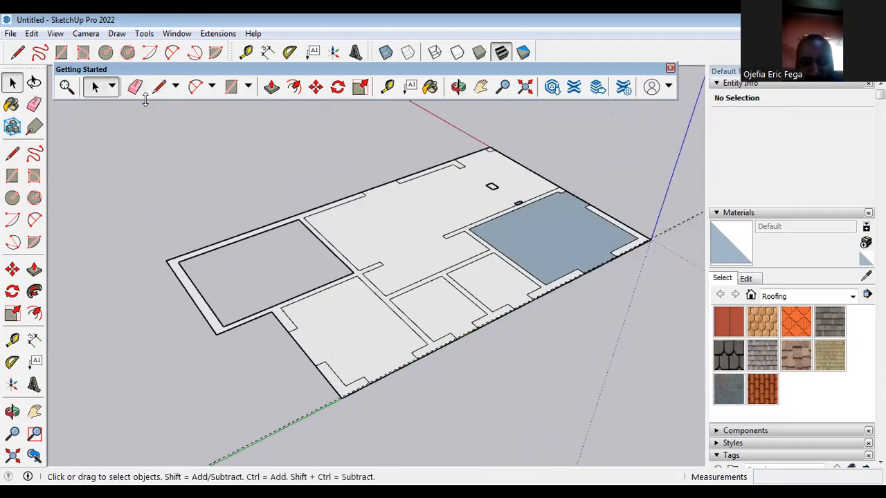
click(139, 89)
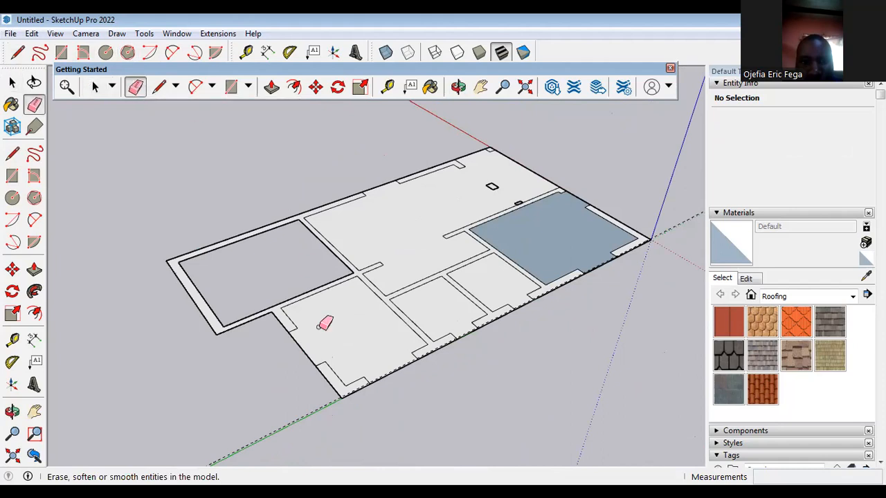
key(l)
scroll(349, 374, up, 3)
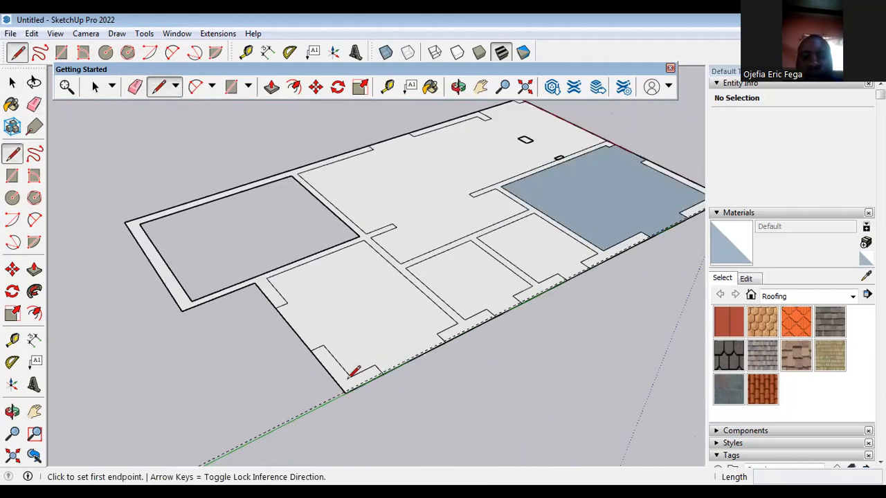
click(352, 372)
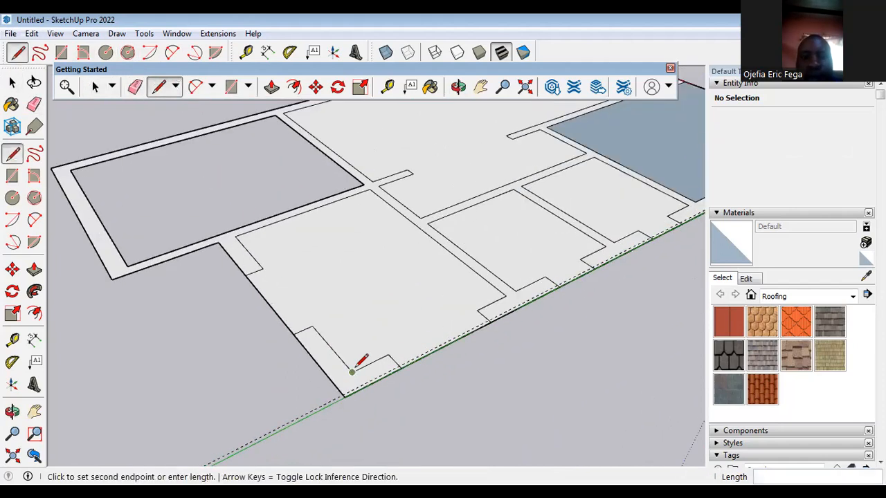
click(235, 236)
Step: Erase the two short lines crossing the neighbouring room's end wall at its opening
click(136, 87)
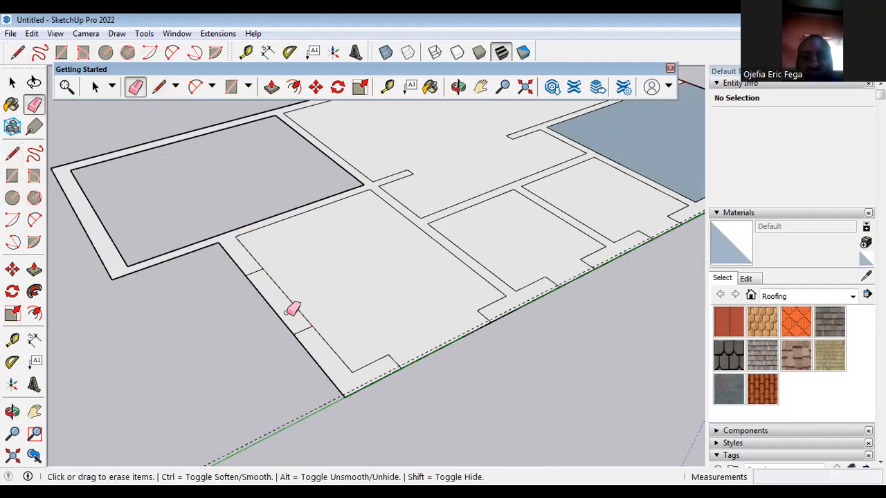
scroll(280, 305, up, 2)
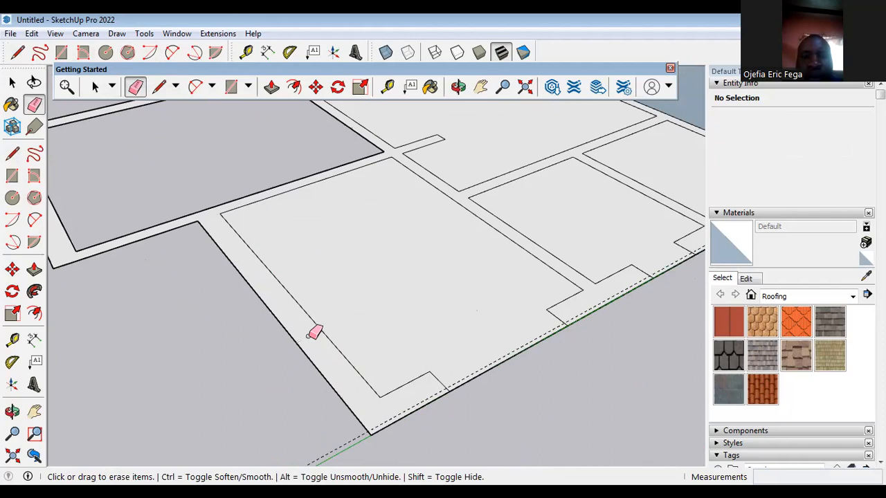
scroll(312, 334, down, 3)
scroll(447, 367, up, 3)
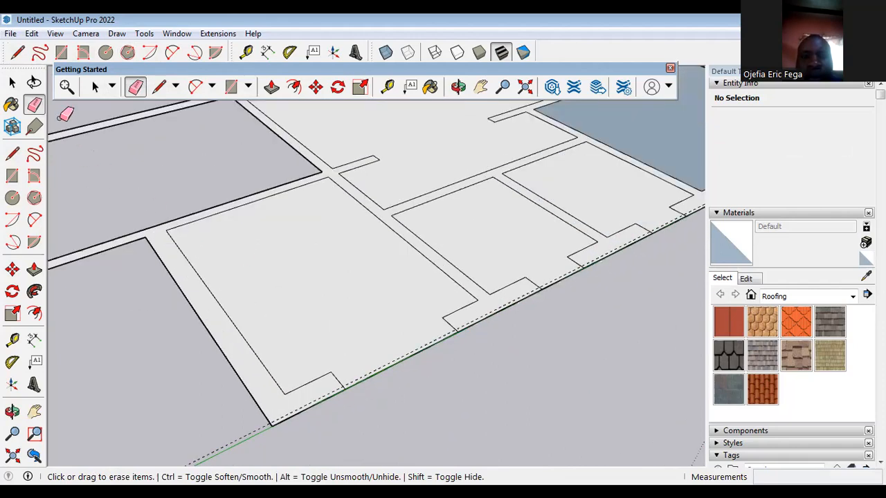
Step: Draw a line about 9035 mm long along the inner face of the green-axis outer wall, between its two end inside corners
click(159, 87)
click(284, 389)
scroll(609, 235, down, 3)
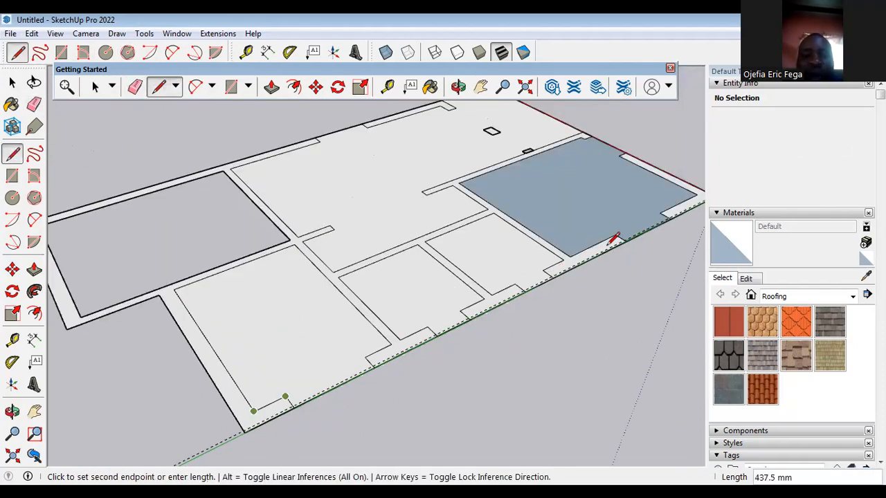
scroll(665, 186, up, 2)
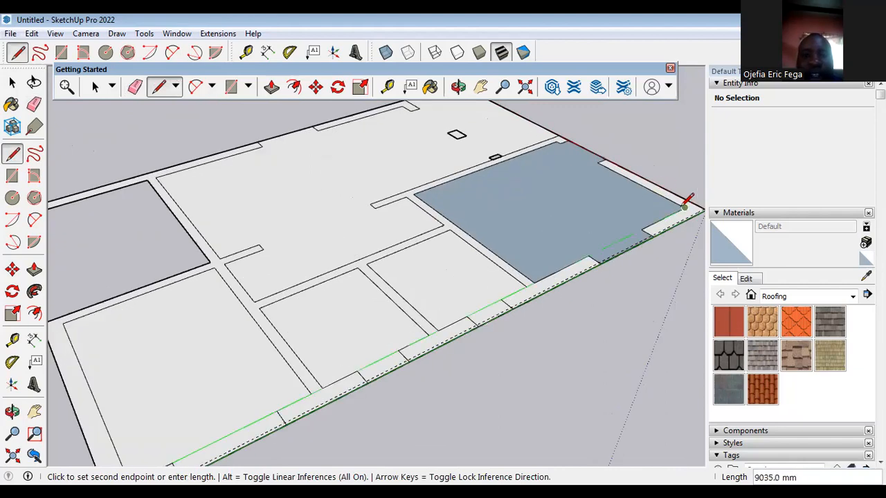
click(685, 208)
scroll(629, 253, down, 3)
Step: Erase the short lines crossing the green-axis outer wall at its window openings and wall junctions
click(135, 87)
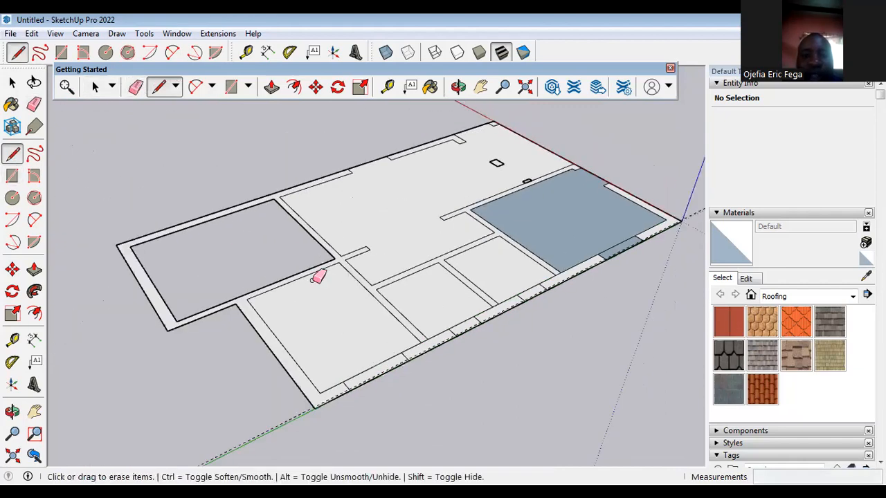
scroll(346, 377, up, 3)
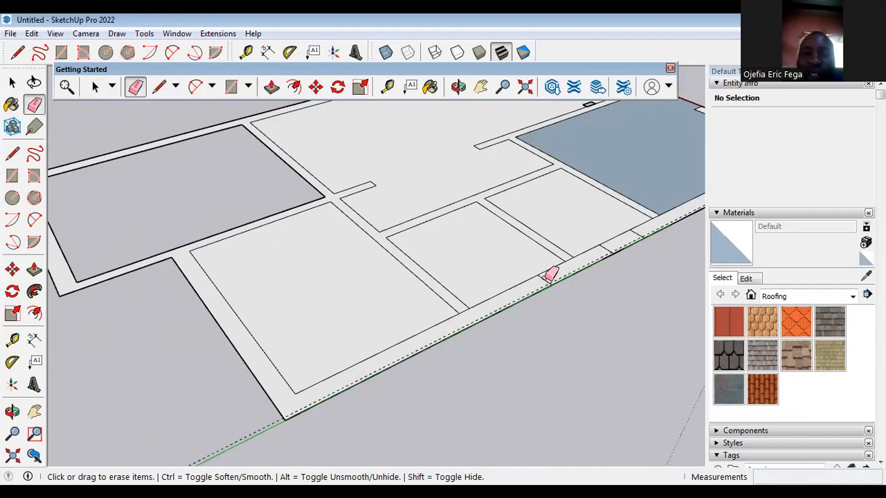
drag(582, 255, 647, 230)
scroll(679, 237, down, 3)
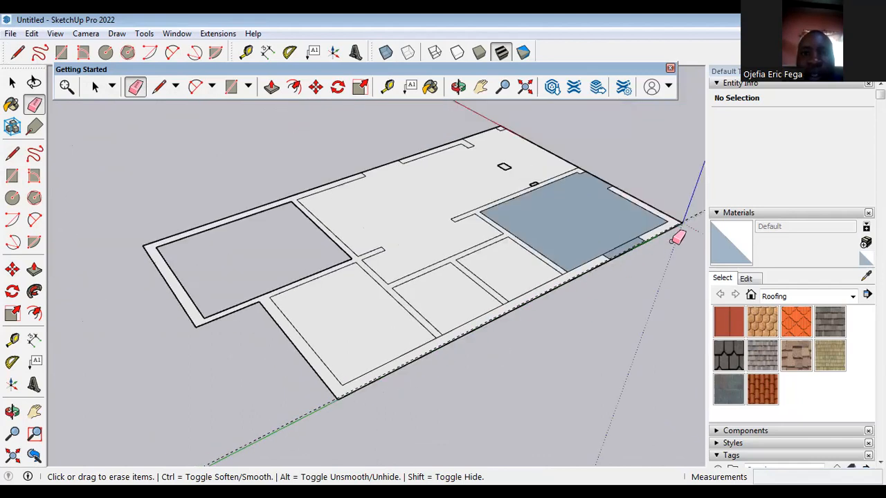
scroll(652, 221, up, 4)
click(623, 243)
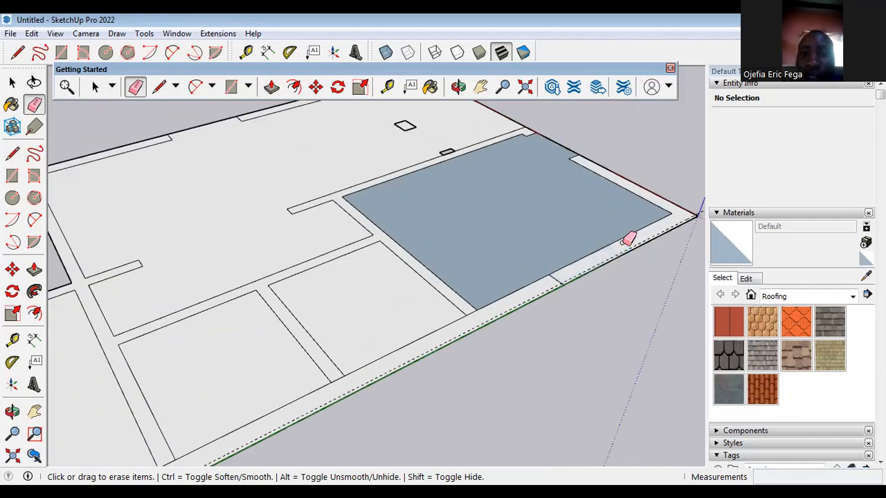
Step: Draw a line about 3948 mm long along the red-axis wall's inner face, from the blue room's opening to the corner pillar
scroll(570, 265, down, 3)
mouse_move(574, 267)
middle_down()
mouse_move(300, 306)
mouse_move(410, 255)
middle_up()
scroll(410, 255, down, 2)
scroll(470, 375, up, 2)
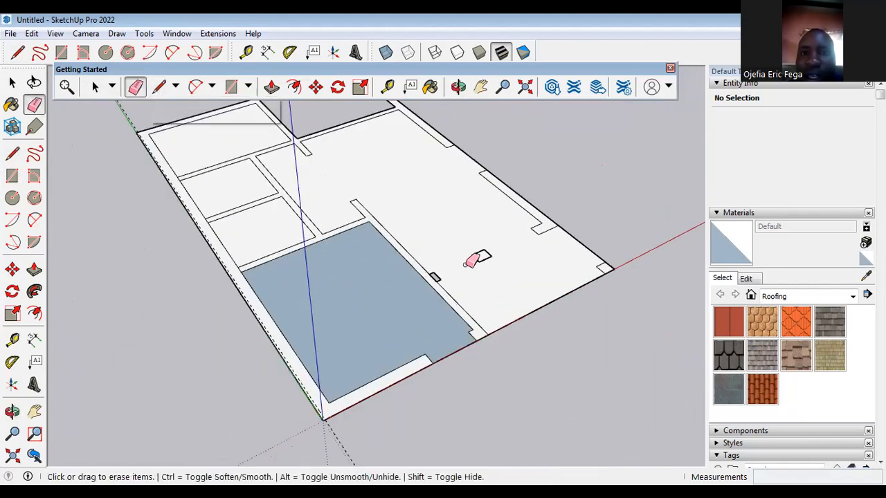
scroll(476, 257, up, 2)
click(158, 86)
scroll(506, 429, up, 3)
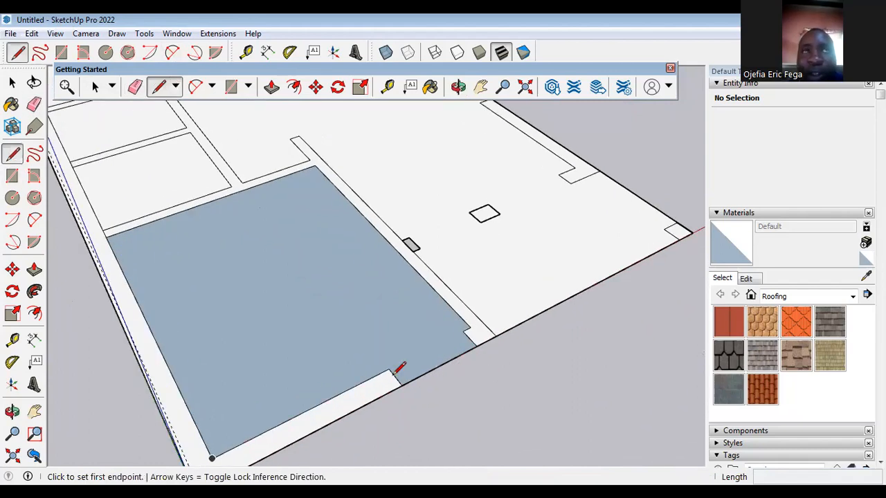
scroll(389, 367, down, 3)
scroll(408, 377, up, 2)
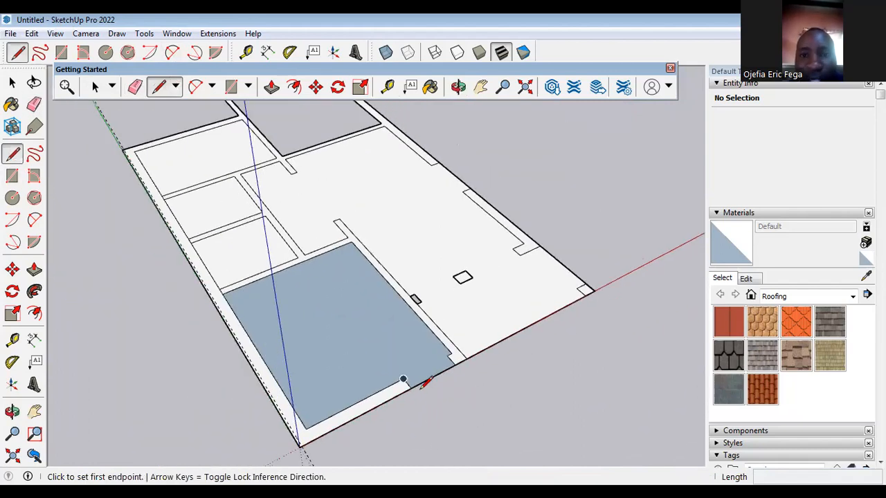
click(404, 378)
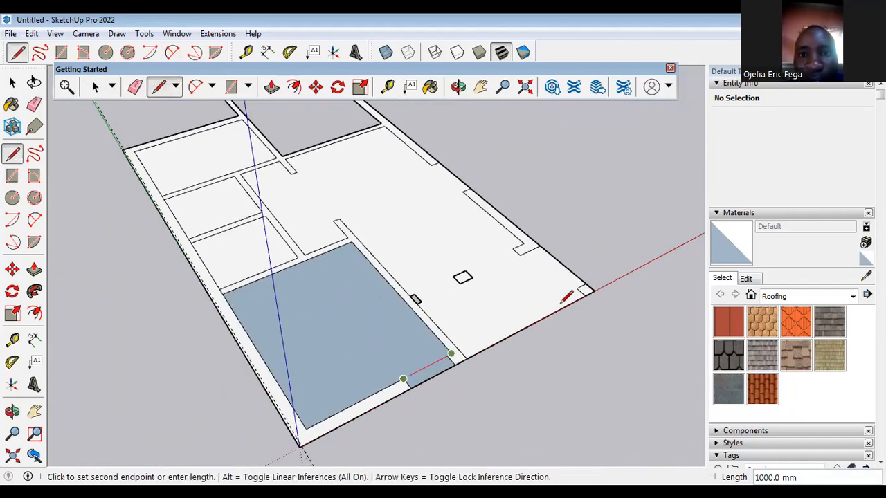
click(579, 287)
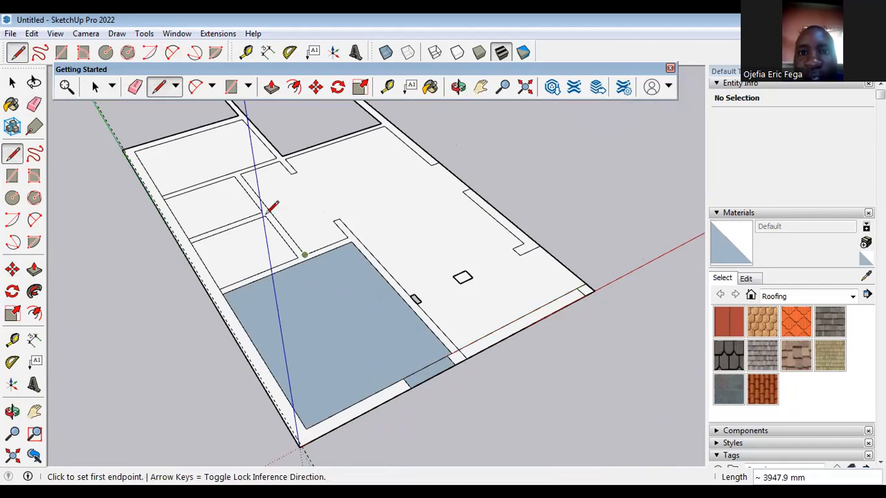
click(135, 86)
scroll(409, 385, up, 2)
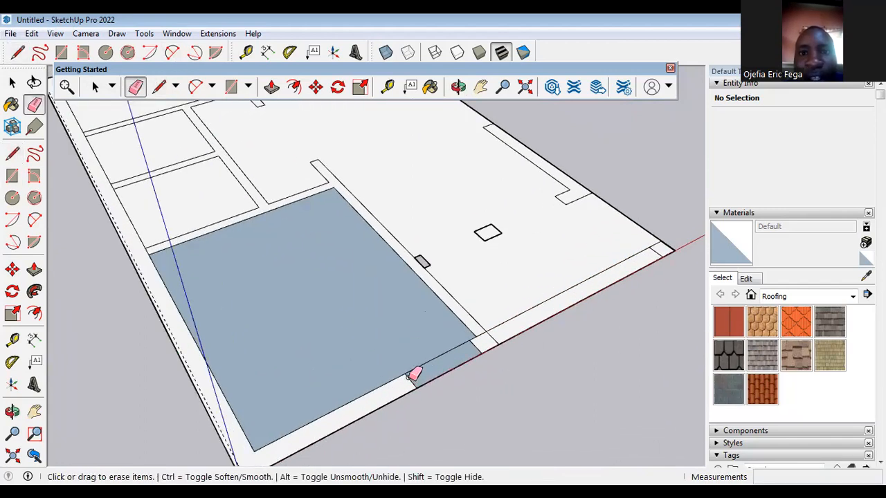
scroll(414, 374, down, 2)
Step: Draw two parallel lines between the outer side wall and the blue room's partition, passing along both sides of the small columns
middle_drag(418, 367, 283, 286)
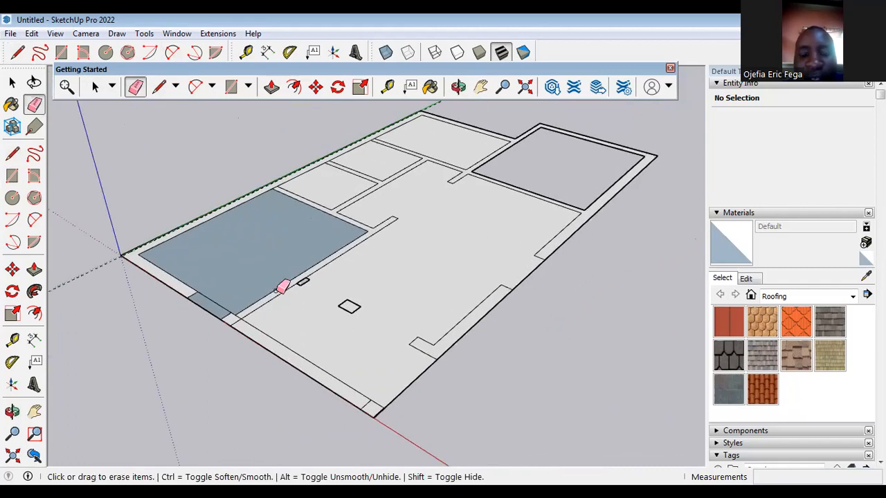
scroll(211, 198, up, 2)
click(160, 86)
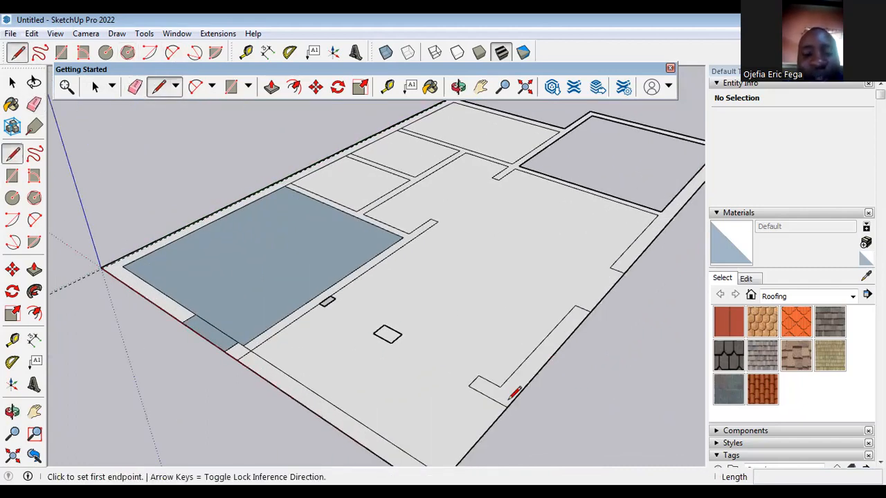
scroll(512, 394, up, 1)
click(496, 408)
scroll(256, 276, up, 2)
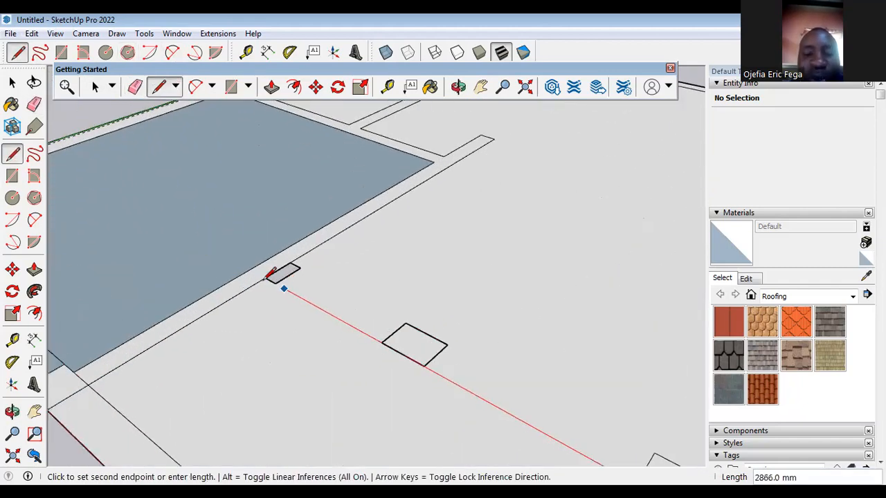
click(462, 369)
scroll(463, 369, down, 2)
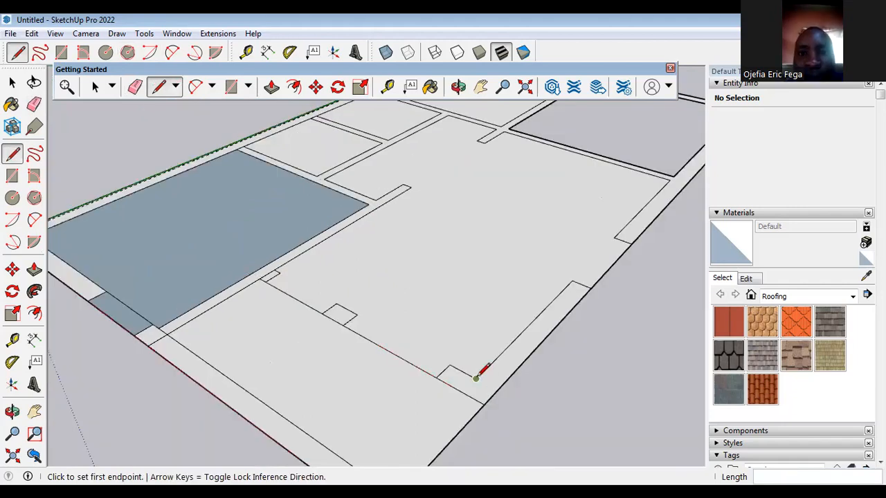
click(476, 377)
click(283, 261)
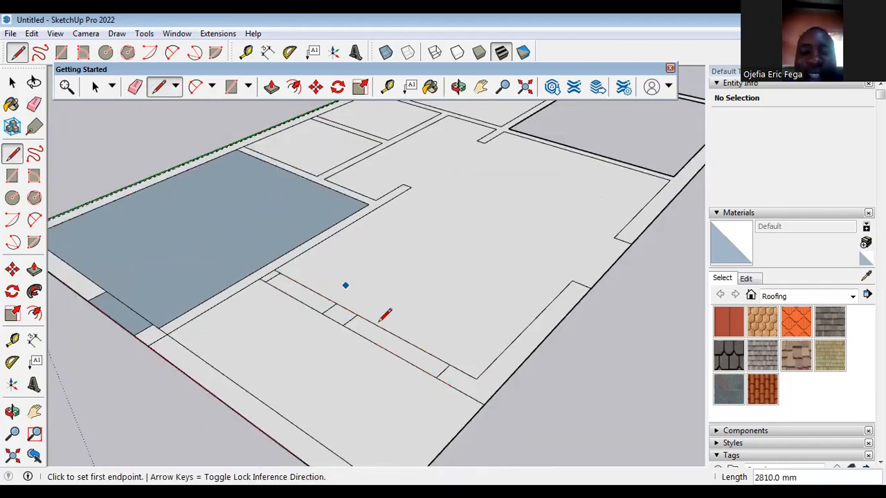
Step: Draw a 1270 mm line along the front area's open outer side, from the corner pillar's inside corner to the column strip
scroll(380, 320, down, 2)
scroll(387, 416, up, 1)
middle_drag(356, 436, 596, 388)
scroll(301, 328, down, 3)
middle_drag(467, 395, 397, 374)
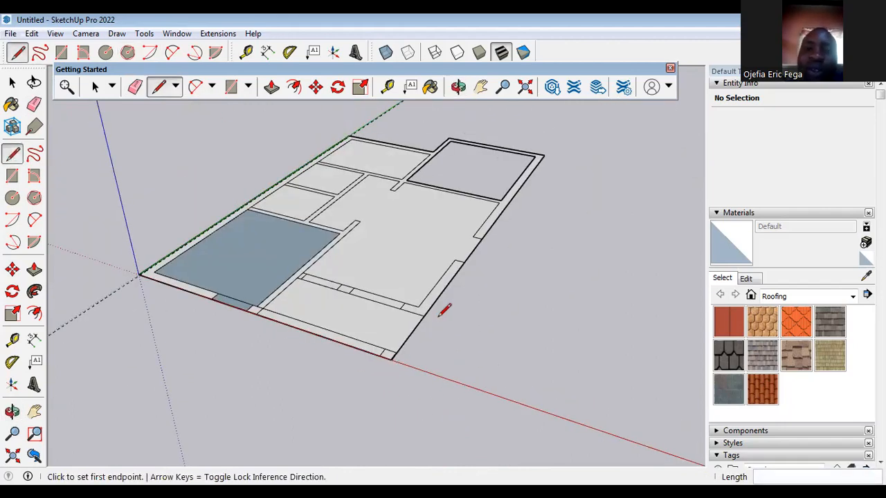
scroll(441, 345, up, 2)
middle_drag(342, 388, 206, 341)
scroll(206, 341, up, 2)
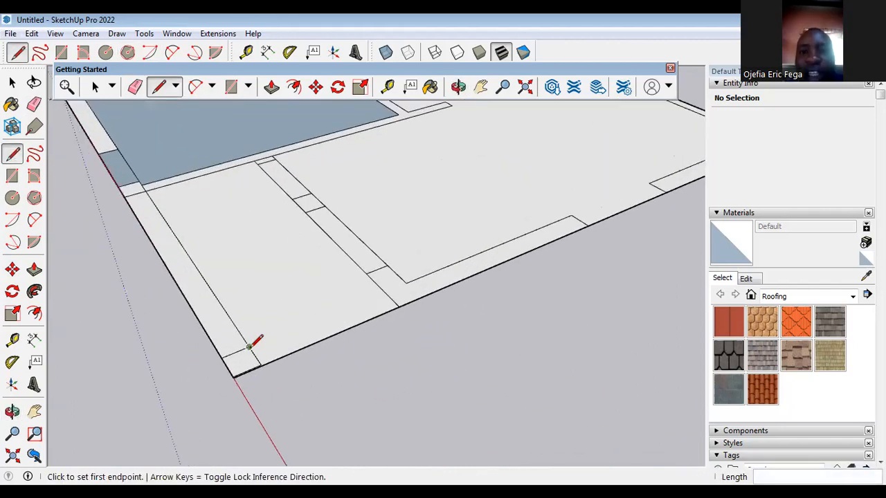
click(249, 347)
click(384, 293)
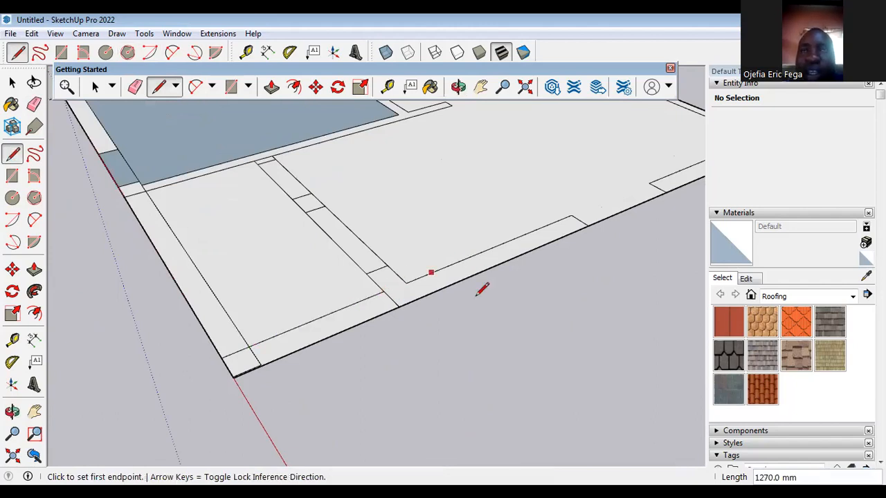
Step: Erase the short lines crossing the red-axis wall at the blue room's opening and at the partition junction
scroll(476, 325, down, 3)
scroll(387, 353, down, 3)
middle_drag(385, 370, 140, 108)
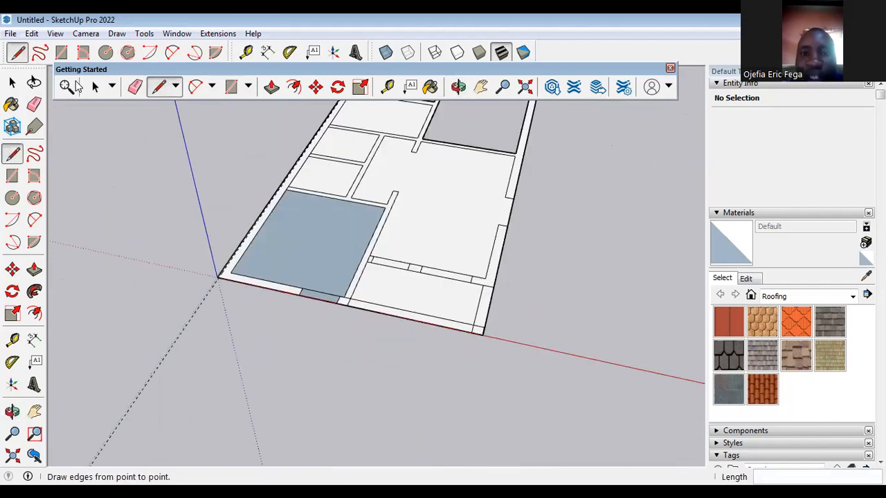
scroll(294, 215, up, 1)
middle_drag(220, 263, 403, 331)
scroll(402, 333, up, 1)
scroll(273, 269, up, 1)
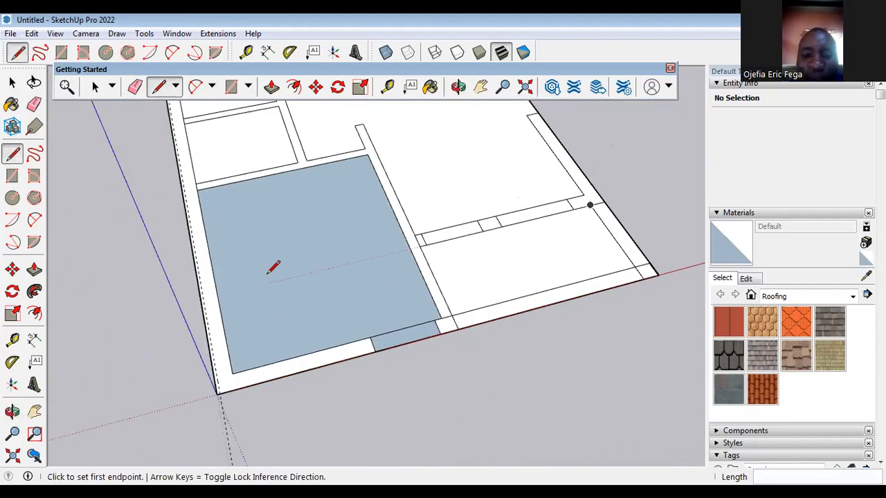
click(135, 87)
scroll(376, 357, up, 2)
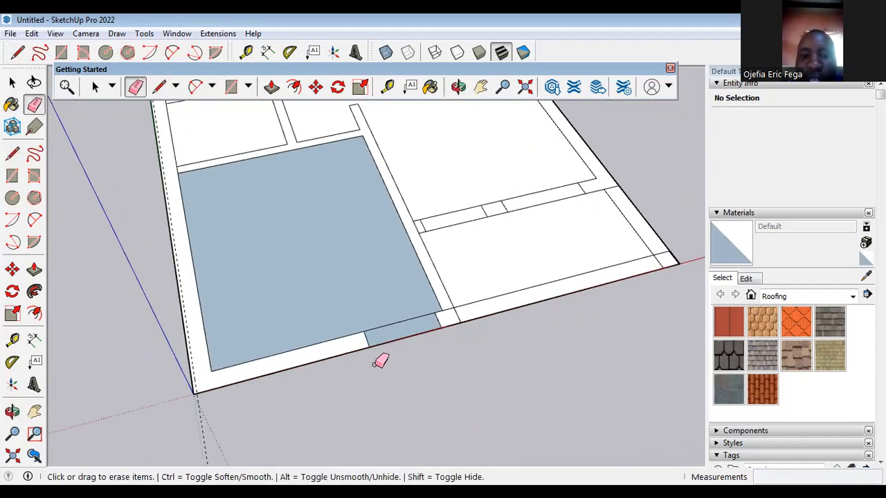
click(362, 322)
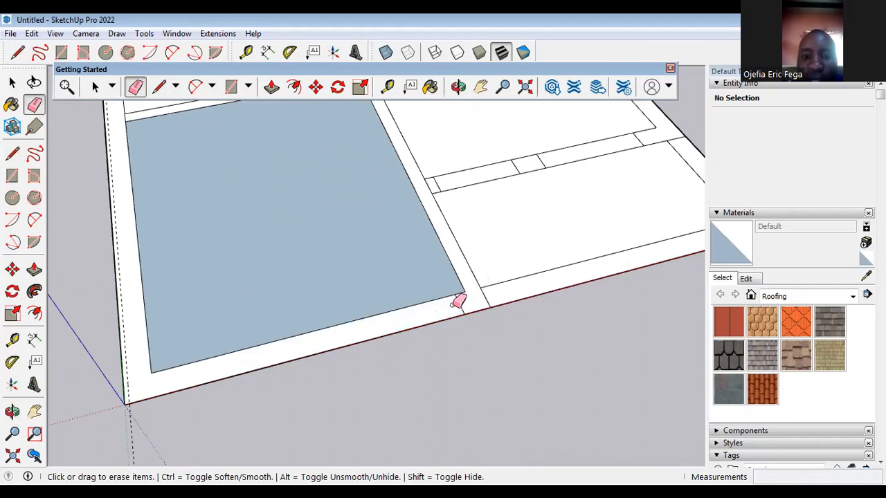
middle_drag(440, 368, 495, 294)
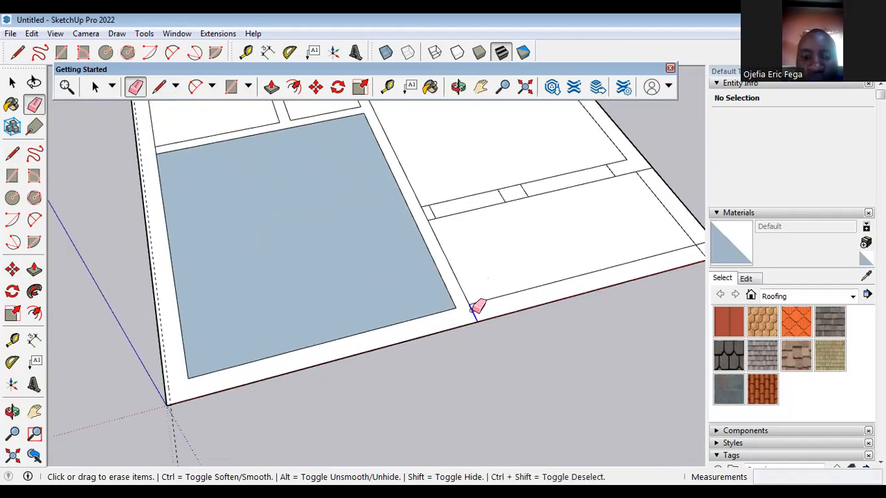
Step: Push/Pull the connected wall face up to a height of 3000 mm
scroll(478, 308, down, 5)
middle_drag(494, 376, 459, 368)
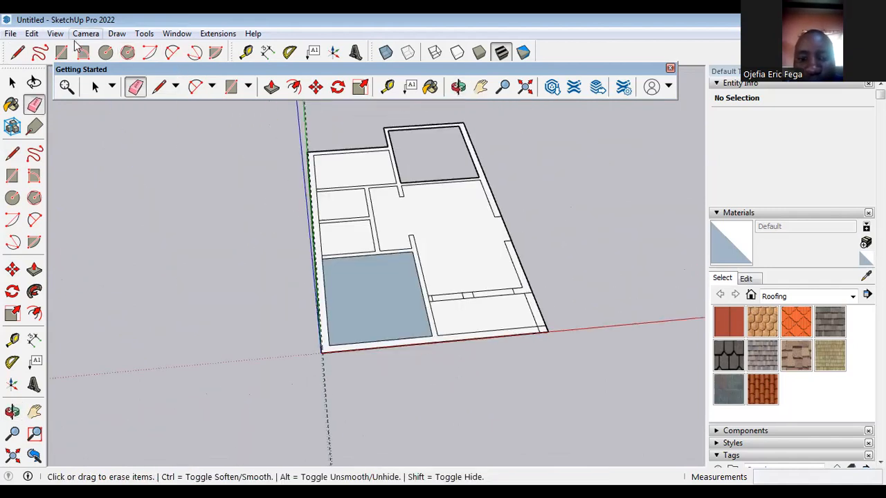
click(95, 86)
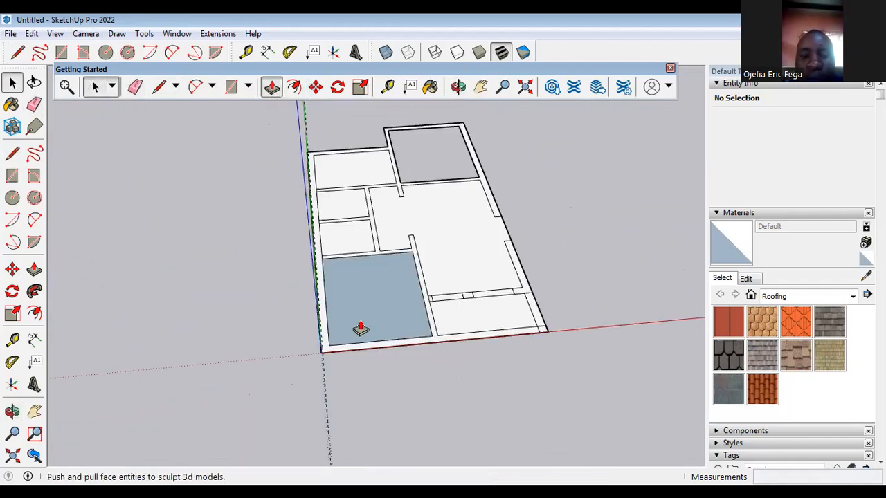
scroll(330, 356, up, 2)
click(316, 340)
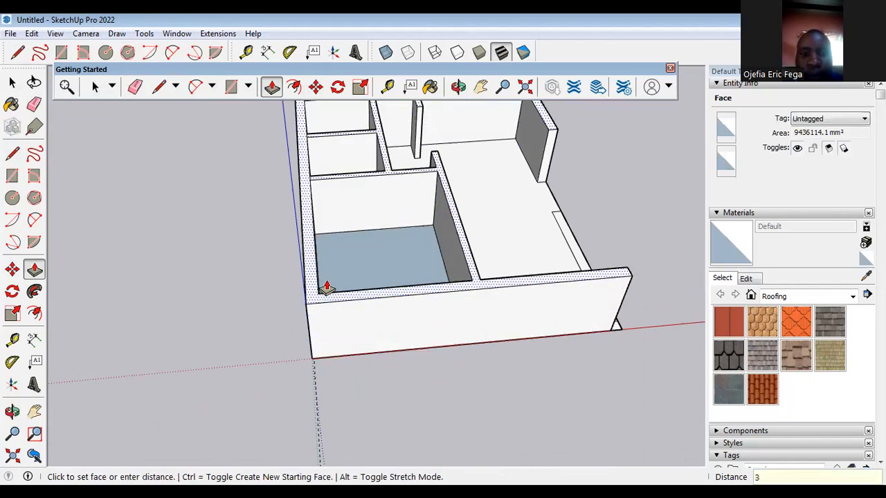
key(Return)
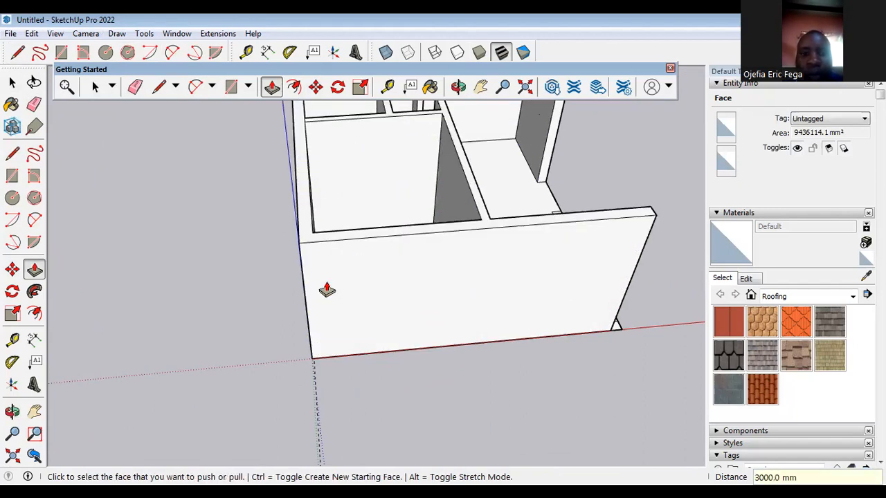
Step: Push/Pull the separate side wall segment beside the column strip up 3000 mm, level with the neighbouring wall
scroll(327, 289, down, 3)
middle_drag(499, 309, 415, 323)
scroll(414, 322, up, 2)
scroll(360, 346, up, 2)
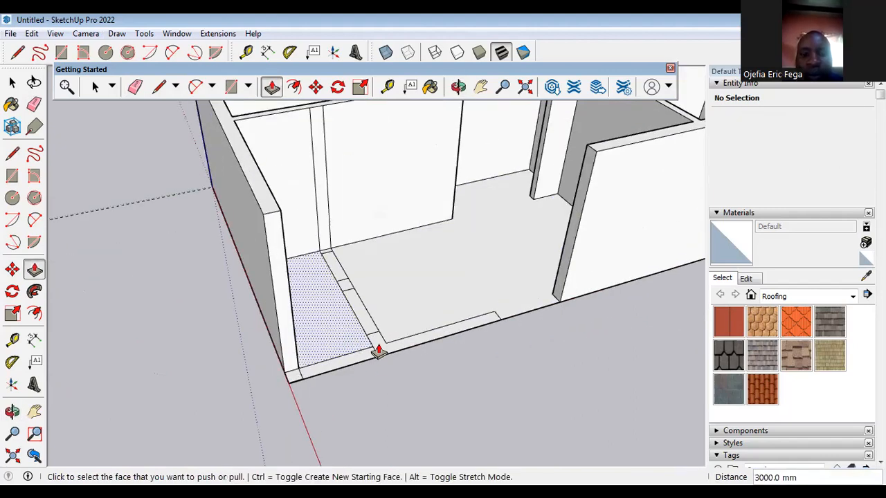
click(380, 349)
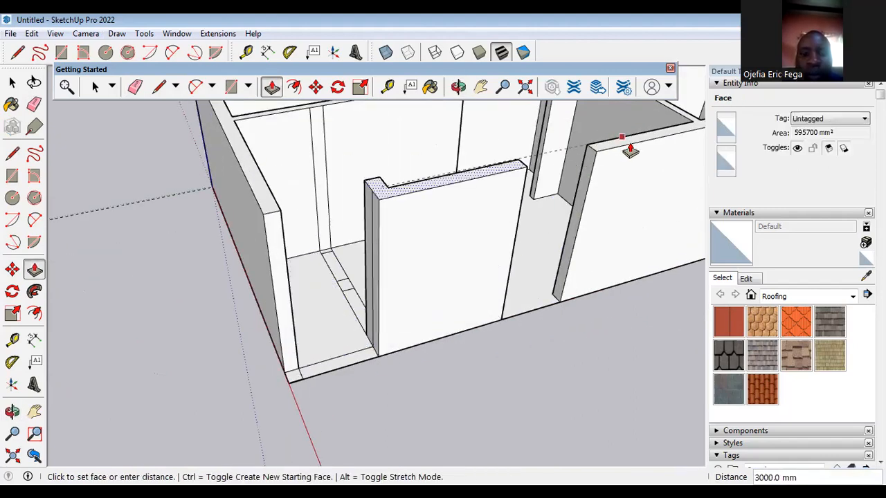
scroll(352, 392, up, 1)
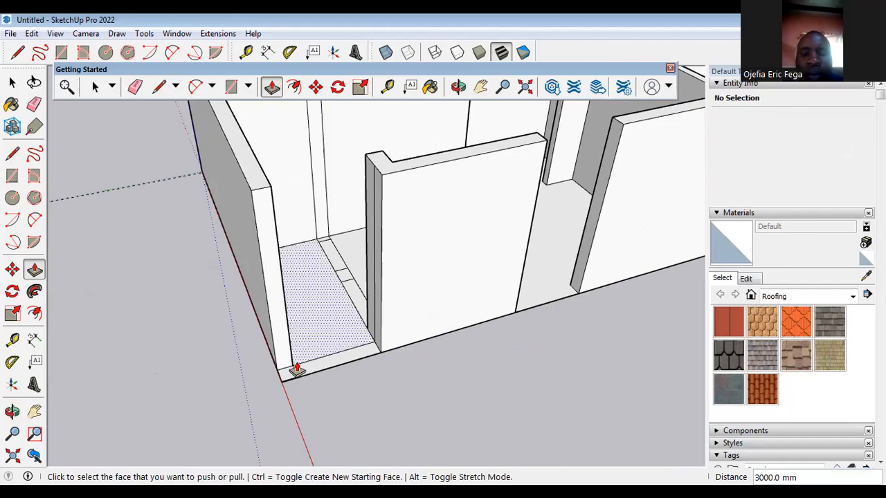
Step: Draw a 230 mm line across the top of the red-axis wall where the inner partition meets it
scroll(292, 381, up, 1)
scroll(383, 419, down, 3)
middle_drag(285, 407, 142, 115)
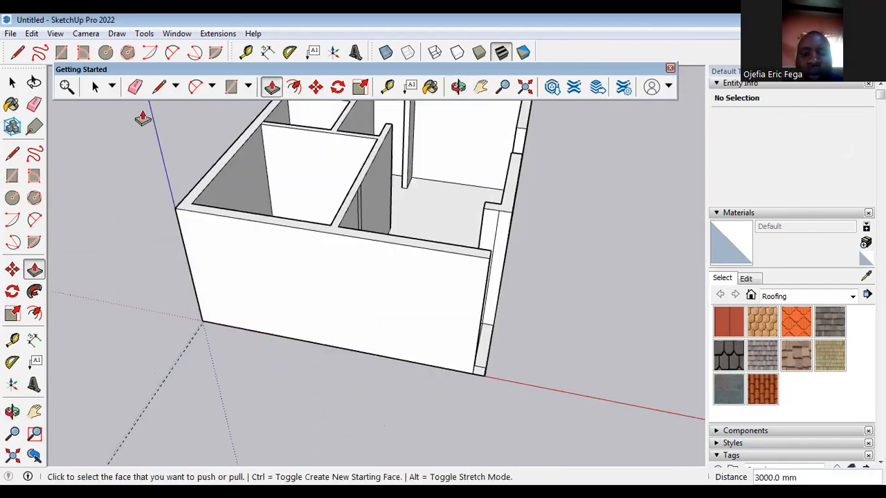
click(159, 88)
scroll(359, 204, up, 4)
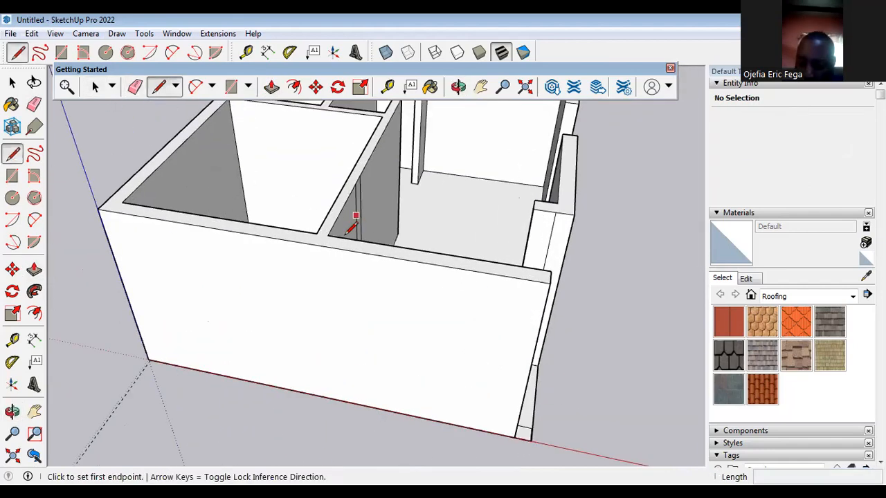
click(321, 235)
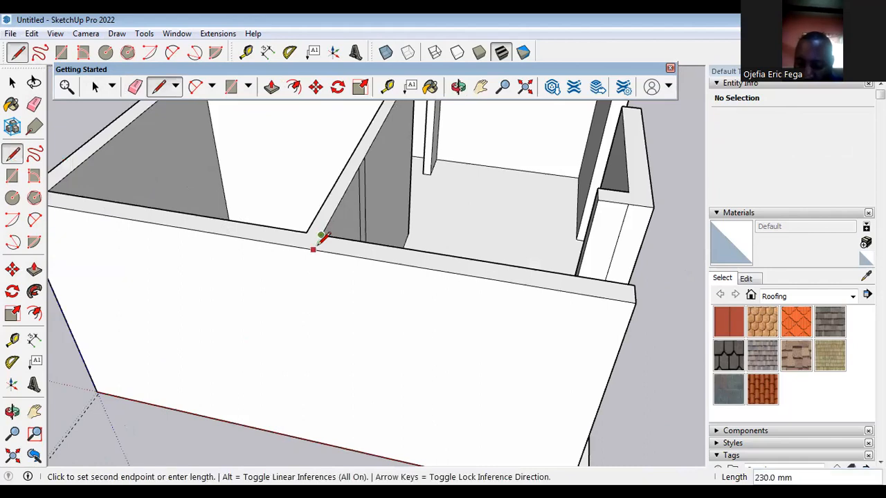
click(313, 250)
Step: Try to draw a vertical dividing line down the red-axis wall's outer face from the partition junction, and erase it
scroll(319, 205, down, 3)
click(317, 226)
scroll(318, 320, up, 2)
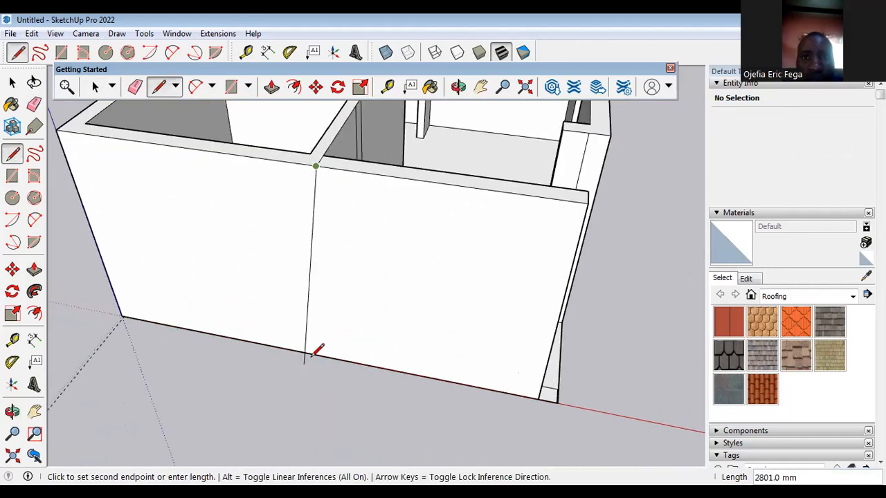
click(316, 354)
scroll(311, 340, down, 3)
middle_drag(407, 332, 387, 334)
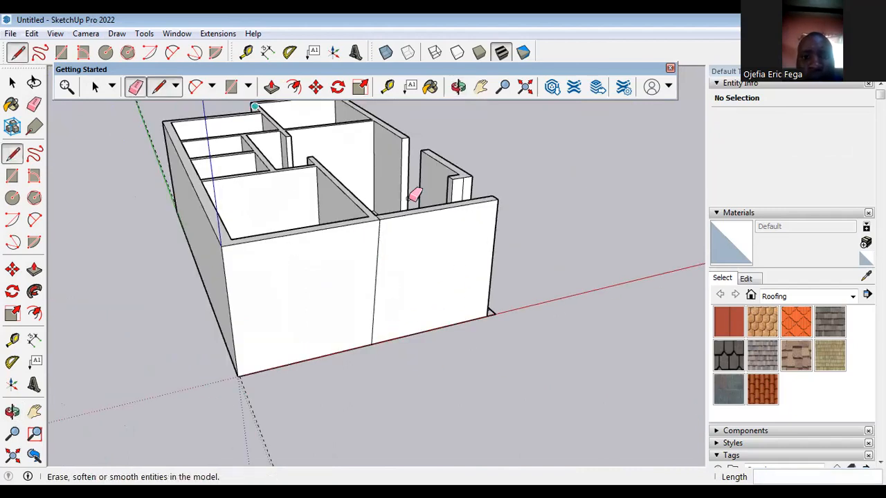
scroll(387, 256, up, 1)
click(373, 237)
scroll(378, 221, up, 2)
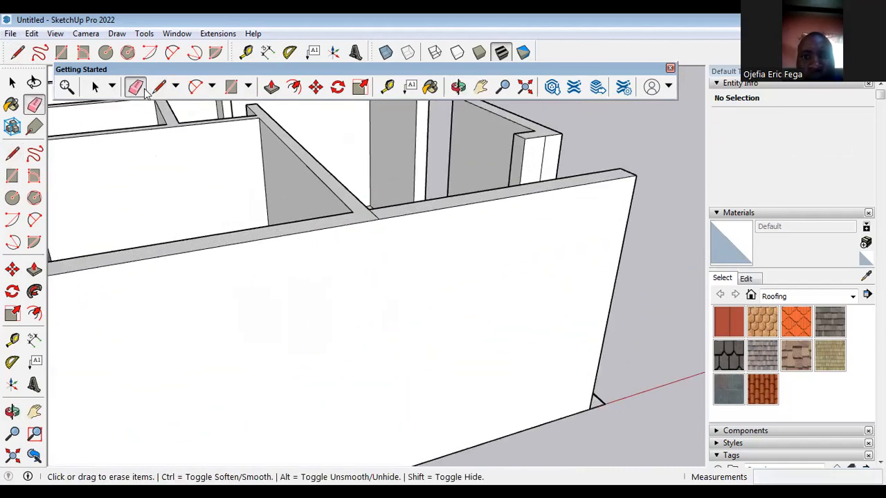
Step: Draw a 3000 mm vertical line down the red-axis wall's outer face, from the partition junction to the base edge
click(158, 86)
click(378, 217)
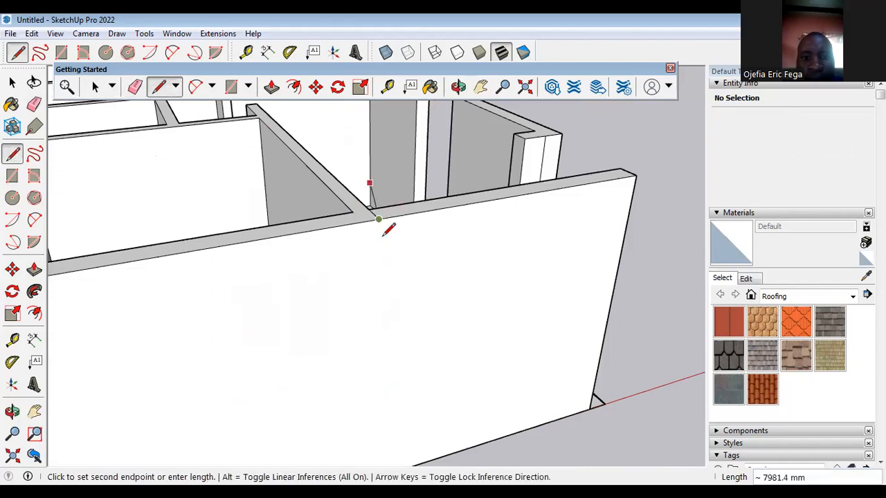
scroll(389, 276, down, 3)
scroll(384, 313, up, 2)
click(374, 317)
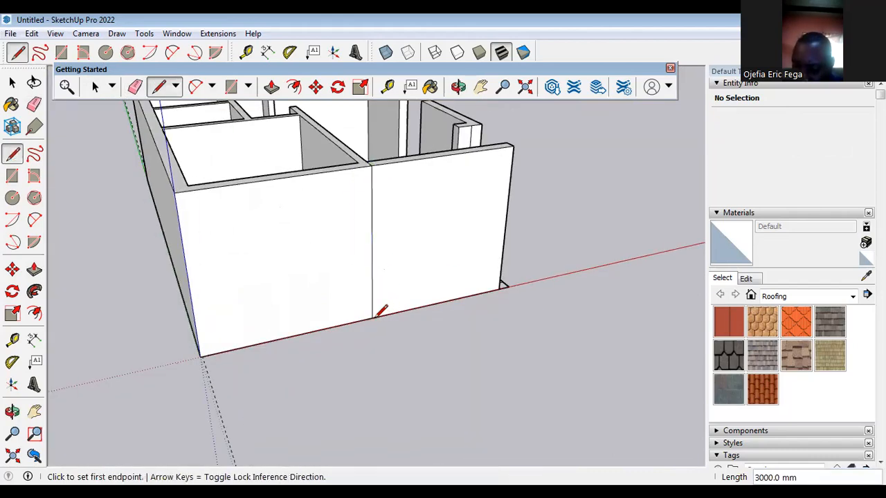
Step: Push/Pull the small corner pillar face at the end of the red-axis wall up 3000 mm, level with the wall top
scroll(420, 332, down, 3)
middle_drag(420, 333, 251, 113)
scroll(293, 270, up, 4)
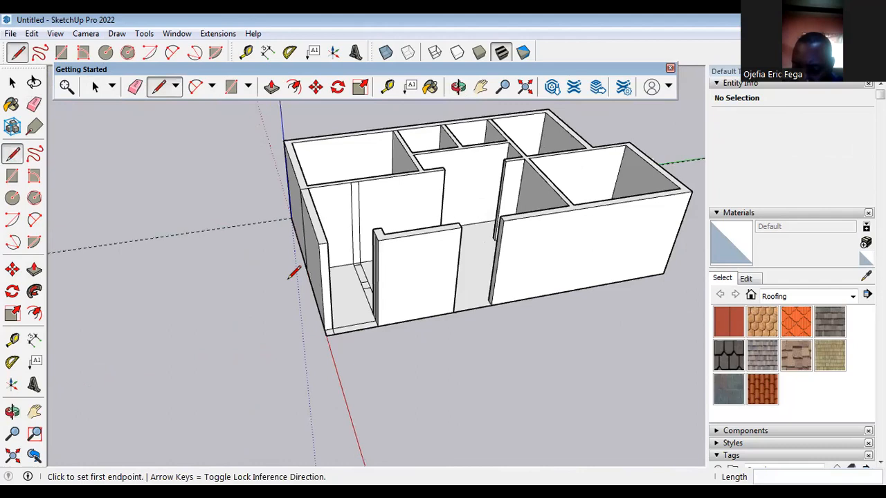
middle_drag(364, 317, 473, 220)
mouse_move(530, 334)
middle_down()
mouse_move(198, 314)
mouse_move(411, 411)
mouse_move(484, 408)
middle_up()
scroll(220, 306, up, 1)
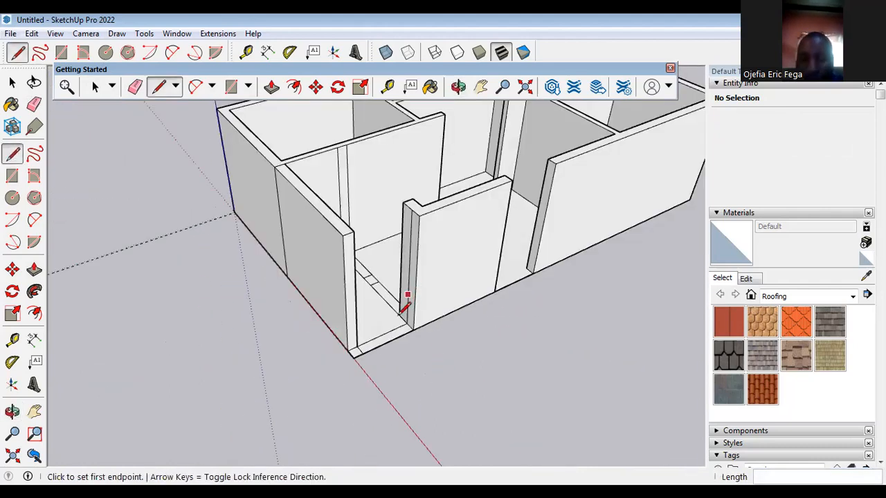
scroll(406, 307, up, 1)
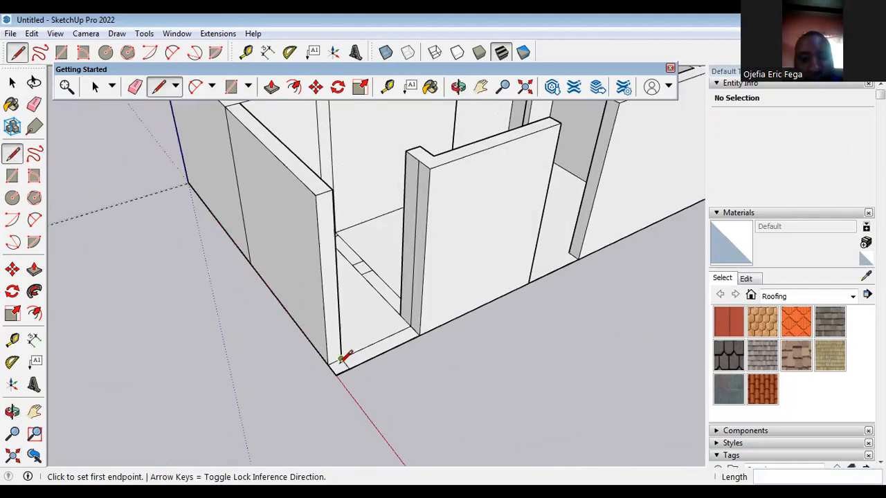
click(271, 86)
scroll(324, 375, up, 2)
click(339, 372)
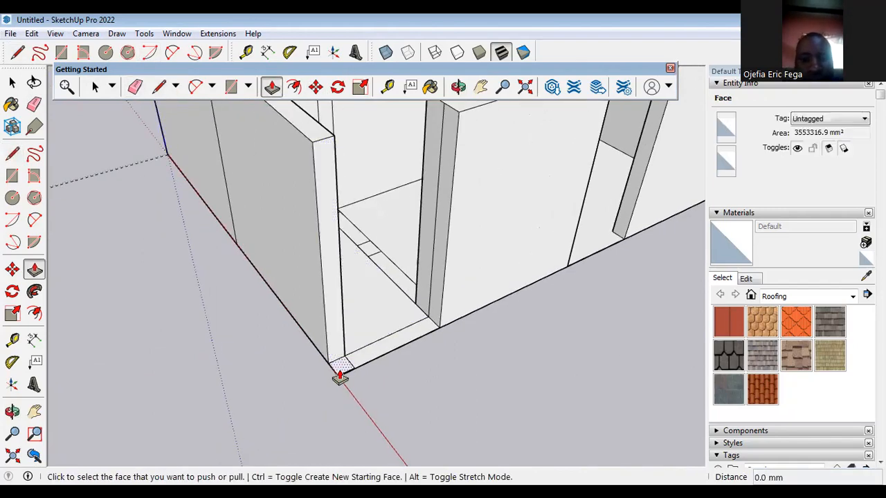
click(296, 135)
middle_drag(336, 273, 296, 339)
Step: Push/Pull the floor strip between the corner pillar and the column up 3000 mm to close the front area's side
scroll(263, 341, up, 3)
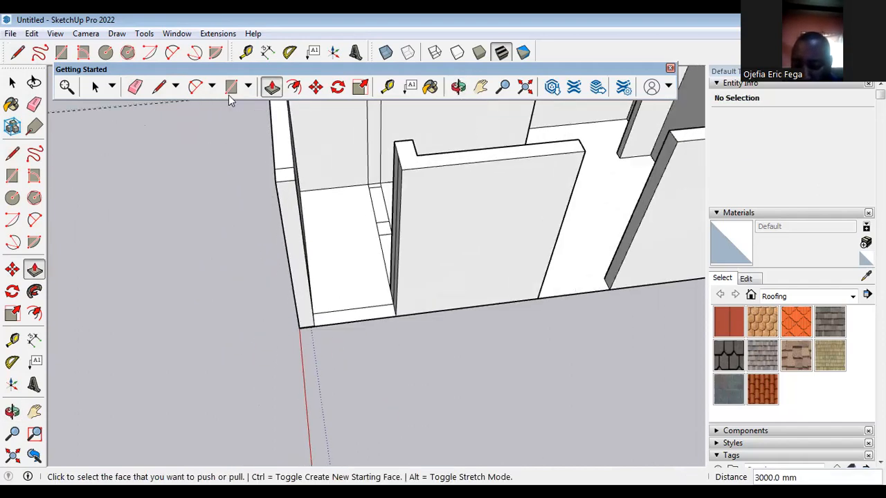
click(350, 320)
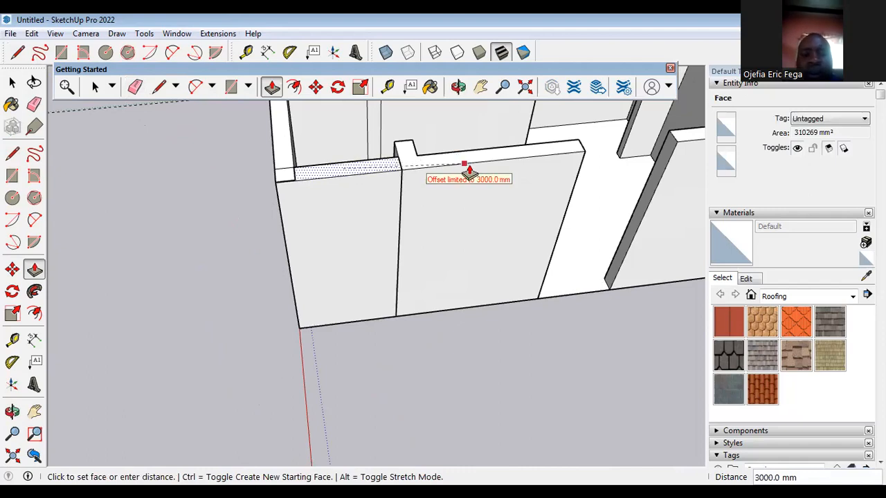
middle_drag(263, 276, 504, 289)
click(500, 257)
middle_drag(435, 258, 337, 362)
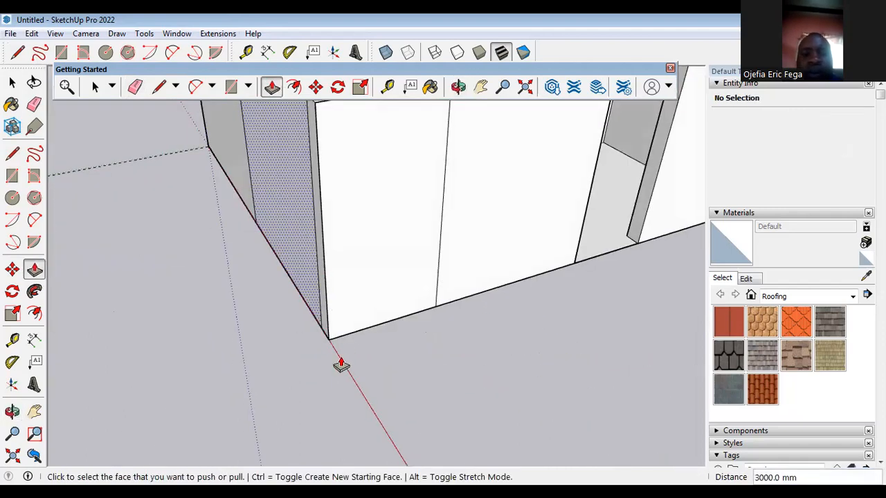
Step: Draw a 1200 mm line across the inner side of the remaining opening between the two outer side walls
scroll(336, 362, down, 5)
middle_drag(415, 352, 374, 344)
scroll(497, 334, up, 5)
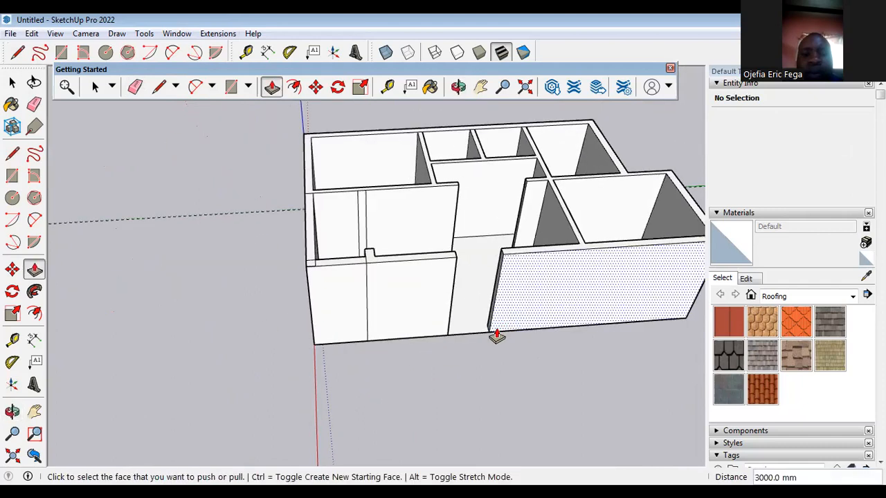
click(158, 86)
scroll(480, 409, up, 5)
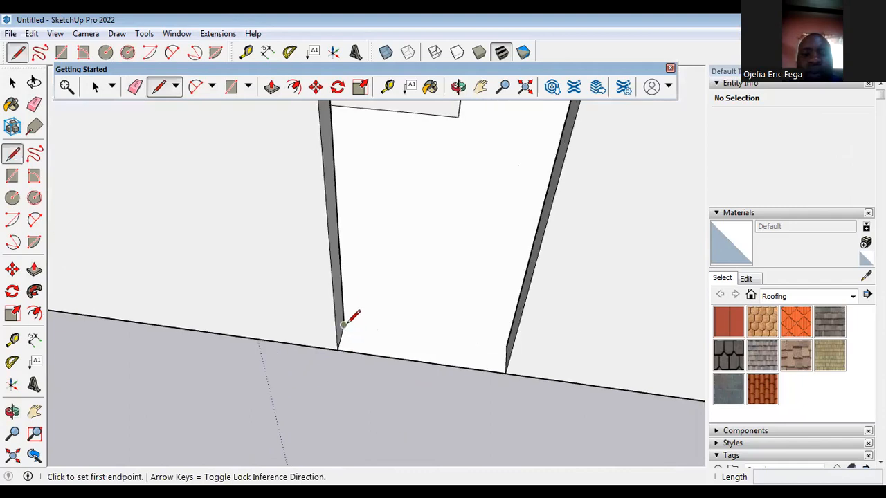
click(344, 324)
scroll(436, 353, up, 2)
click(528, 333)
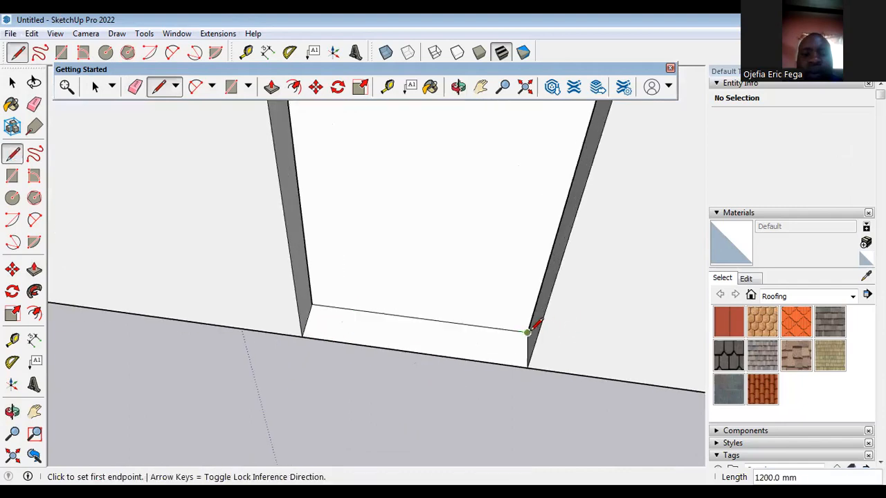
scroll(528, 331, down, 3)
Step: Push/Pull the strip in the 1200 mm opening up until it is level with the neighbouring wall tops
click(271, 87)
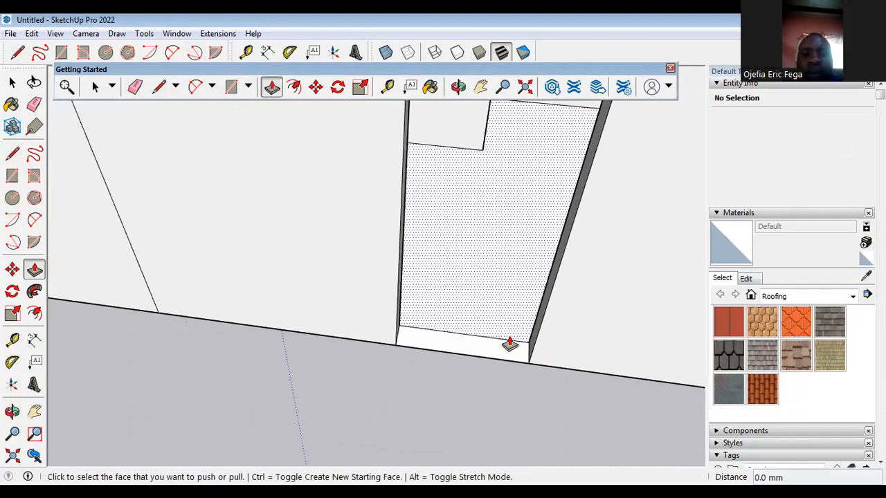
click(478, 355)
scroll(497, 231, down, 3)
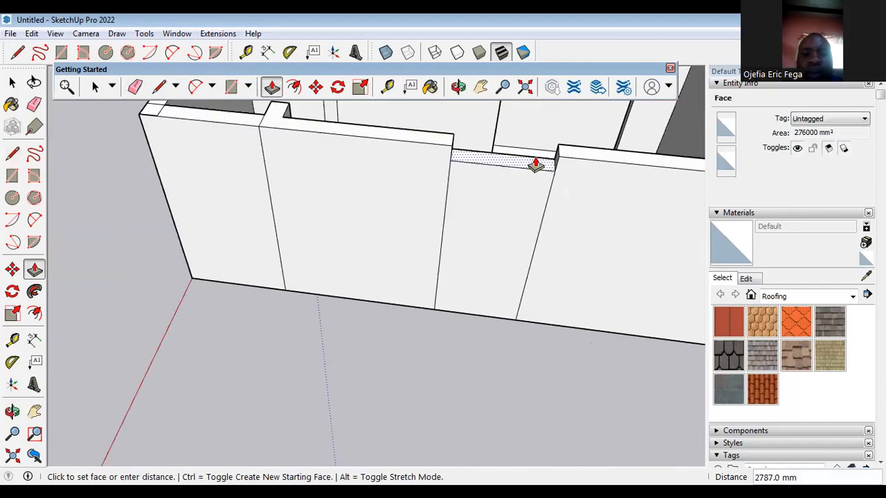
click(501, 238)
middle_drag(501, 238, 533, 166)
Step: Copy the outer top edge of the filled 1200 mm opening 900 mm down the wall face
click(314, 88)
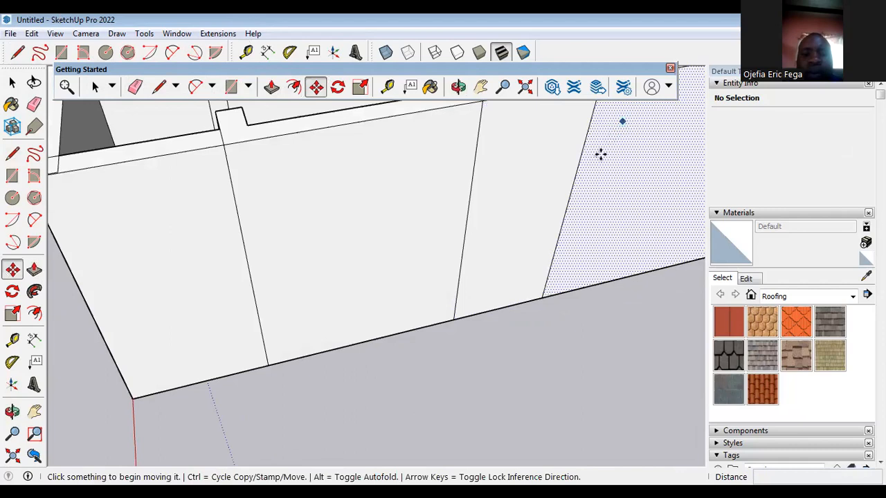
scroll(548, 154, down, 3)
scroll(559, 159, up, 3)
click(558, 156)
key(ctrl)
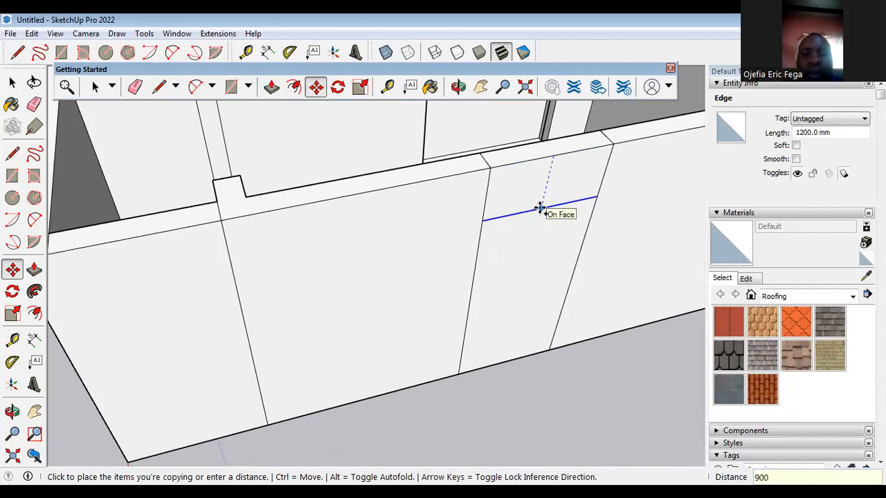
text(900)
key(Return)
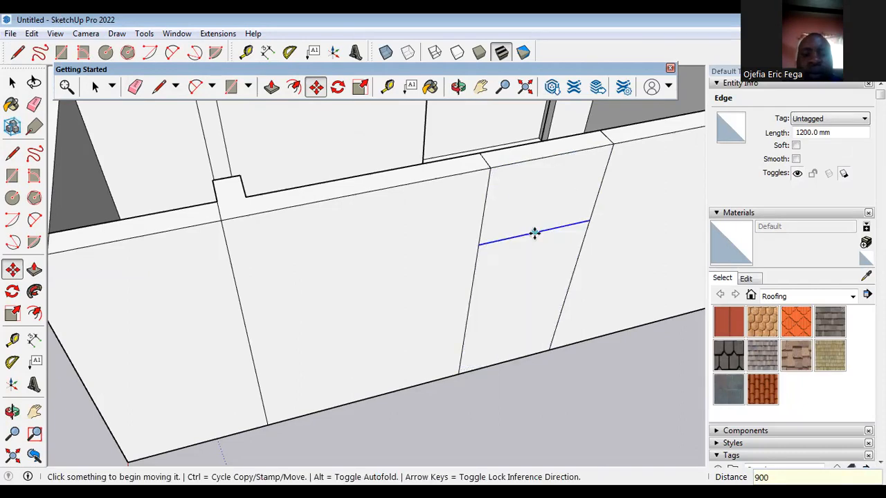
Step: Copy the new horizontal line a further 1200 mm down the wall face to outline a window
click(534, 233)
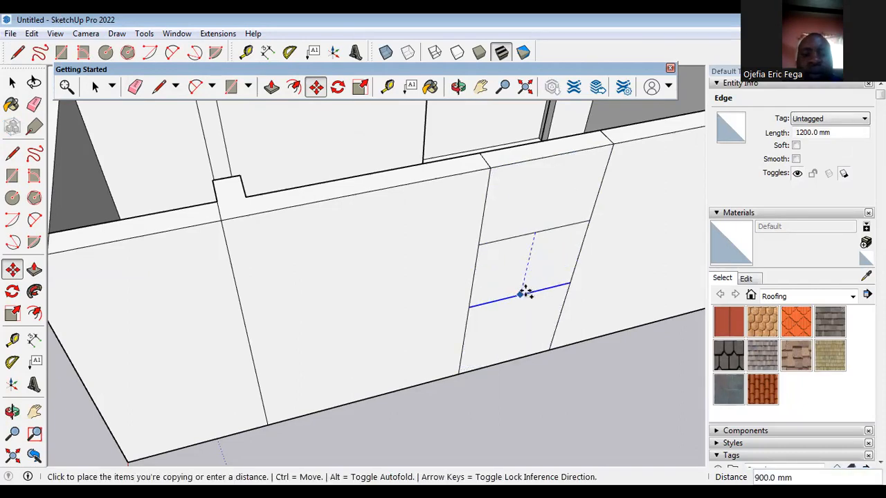
text(1)
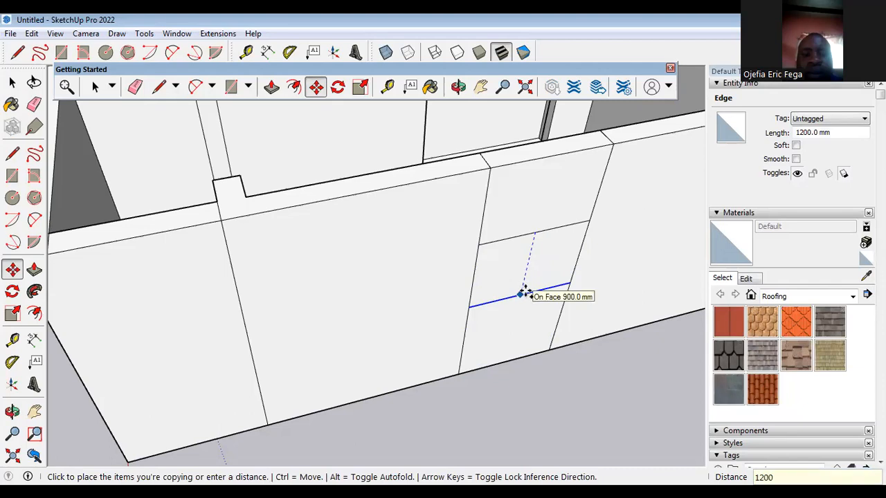
text(200)
key(Return)
Step: Erase the short lines crossing the wall top at both ends of the filled 1200 mm opening
click(135, 87)
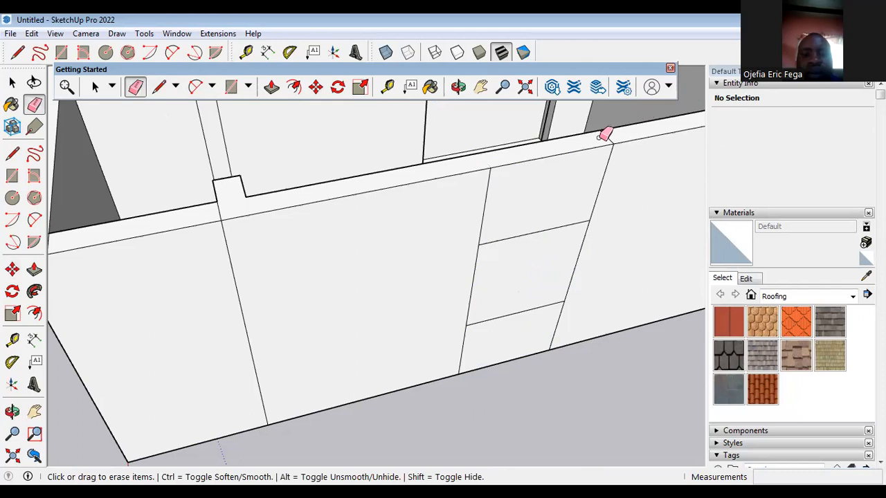
Step: Erase the leftover construction edges around the window outline on the long outer wall, keeping only the window rectangle
mouse_move(574, 178)
mouse_down()
mouse_move(468, 210)
mouse_move(543, 338)
mouse_move(445, 346)
mouse_move(445, 324)
mouse_up()
scroll(468, 281, down, 3)
mouse_move(469, 281)
middle_down()
mouse_move(433, 332)
mouse_move(360, 365)
middle_up()
middle_drag(447, 342, 508, 272)
scroll(526, 178, up, 3)
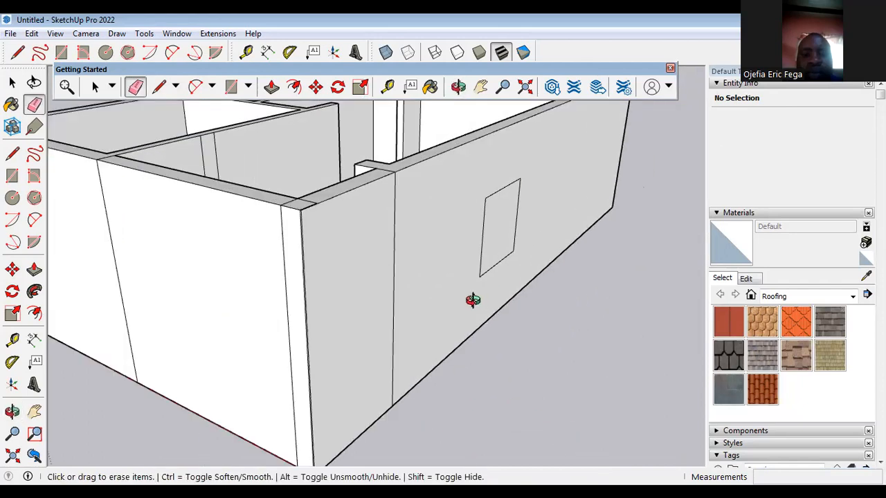
middle_drag(473, 300, 423, 313)
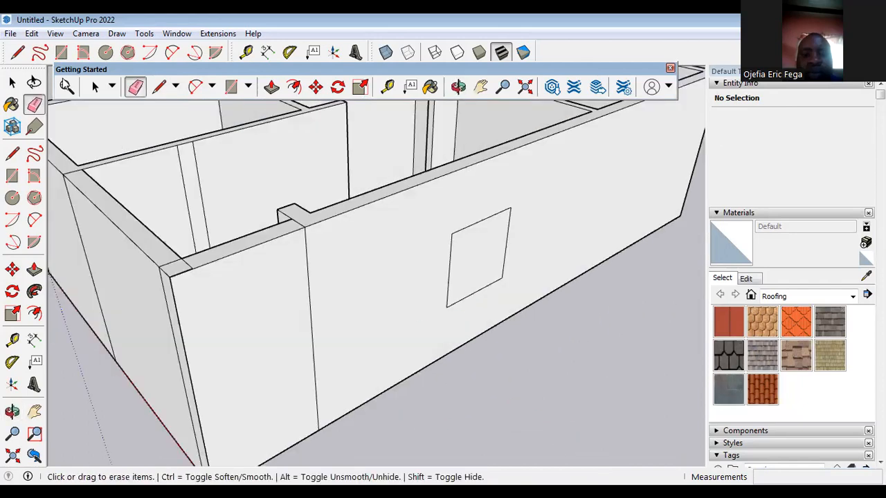
Step: Try to push the window rectangle through the long outer wall with Push/Pull
click(271, 86)
scroll(494, 348, up, 4)
middle_drag(495, 348, 466, 304)
scroll(452, 261, up, 2)
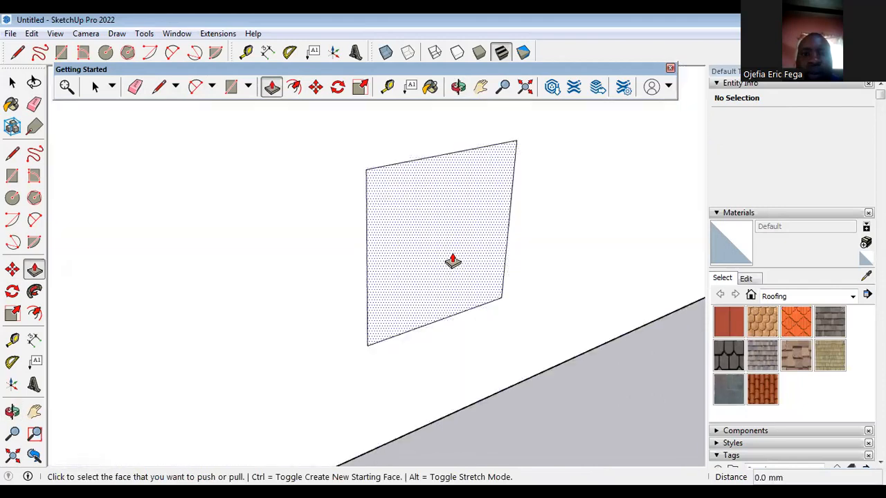
click(476, 300)
click(395, 228)
scroll(423, 265, down, 4)
middle_drag(402, 320, 593, 342)
Step: Try to erase the leftover geometry around the window opening
click(135, 86)
scroll(463, 277, up, 4)
mouse_move(554, 269)
mouse_down()
mouse_move(508, 173)
mouse_move(477, 175)
mouse_up()
scroll(477, 175, down, 4)
middle_drag(633, 245, 255, 156)
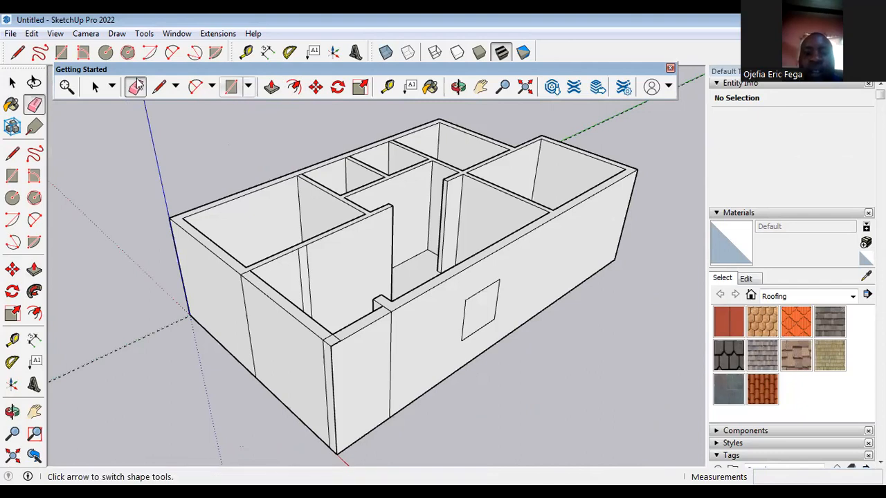
Step: Push the window face about 665 mm into the wall and undo that push
click(272, 86)
scroll(496, 320, up, 3)
scroll(495, 320, up, 2)
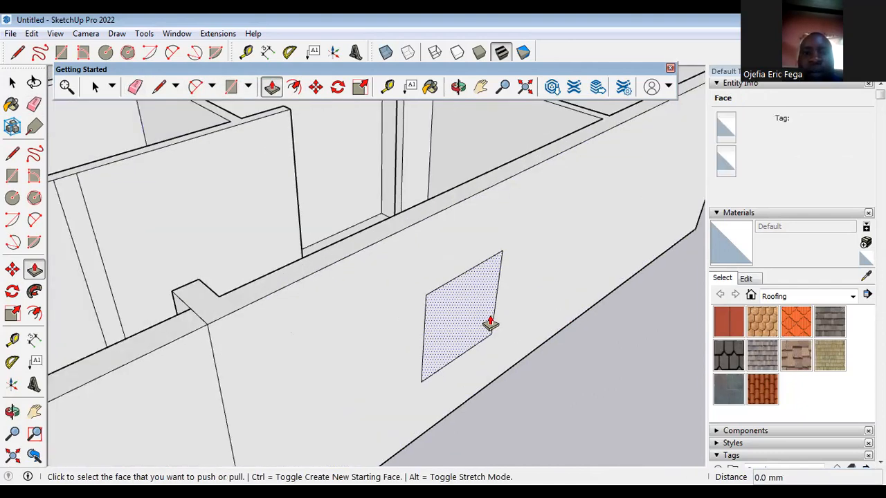
click(489, 321)
middle_drag(447, 299, 387, 318)
click(388, 319)
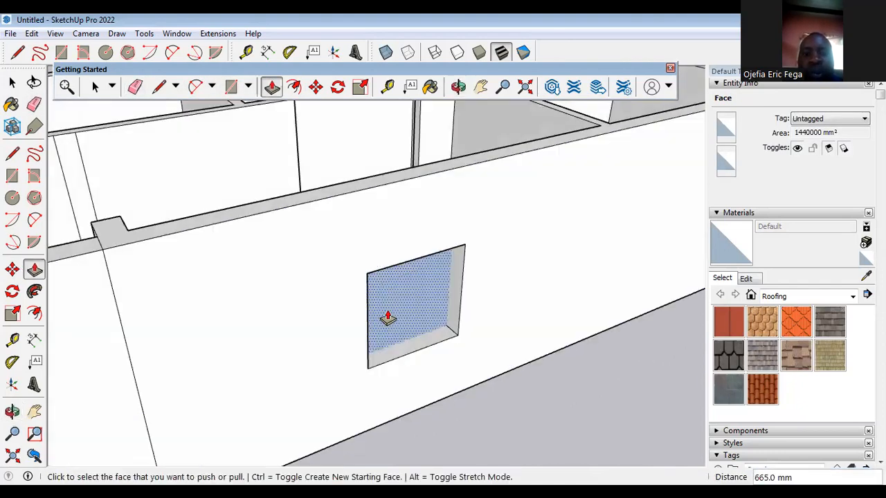
key(ctrl+z)
Step: Try again to push the window face inward, and inspect the wall from inside the room
scroll(397, 295, up, 2)
click(461, 348)
click(391, 285)
scroll(506, 415, down, 4)
middle_drag(506, 415, 631, 467)
middle_drag(609, 389, 589, 380)
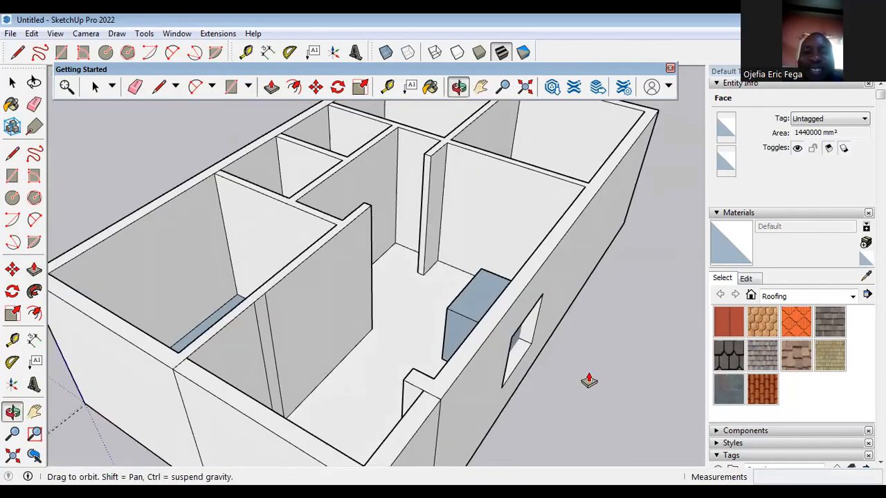
click(486, 340)
Step: Push the window face inward 230 mm to cut the opening through the wall thickness
middle_drag(468, 374, 543, 321)
scroll(485, 326, up, 5)
click(454, 352)
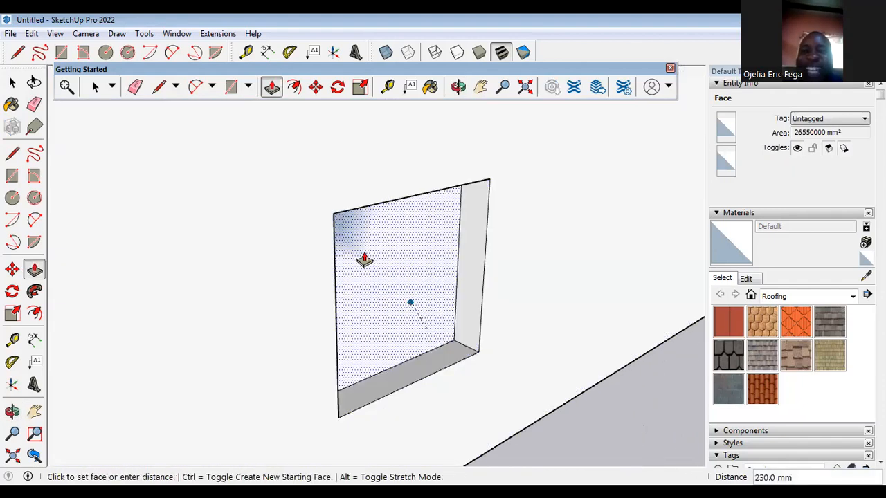
click(364, 259)
scroll(406, 340, down, 5)
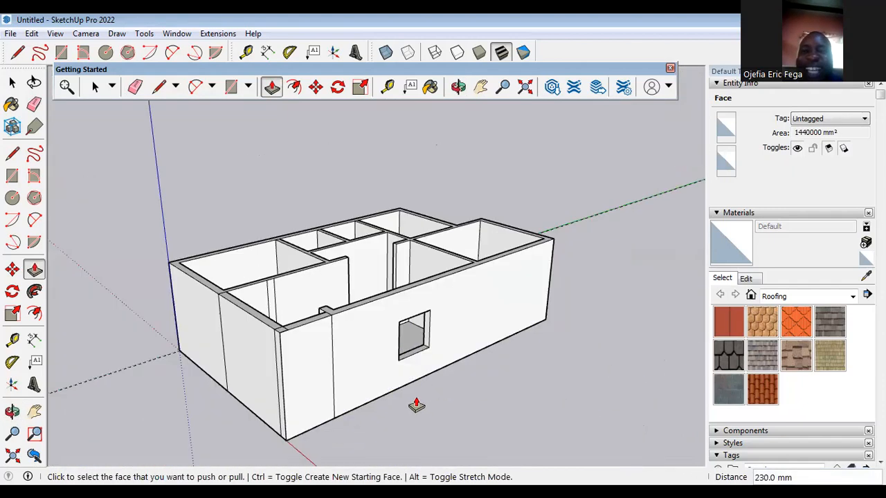
Step: Pull the floor strip adjoining the short wall stub near the window up 3000 mm to form an interior wall
scroll(312, 242, up, 3)
click(95, 86)
scroll(222, 332, down, 3)
middle_drag(222, 332, 318, 186)
scroll(263, 252, up, 3)
scroll(263, 251, up, 4)
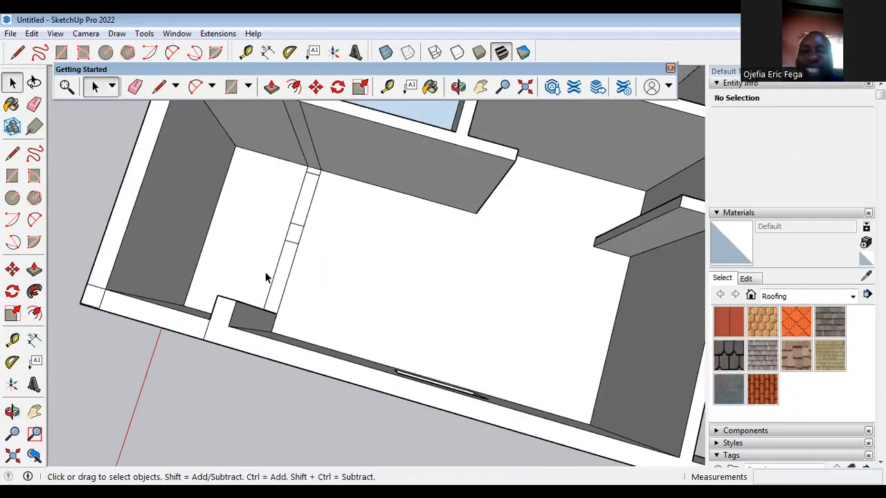
click(271, 87)
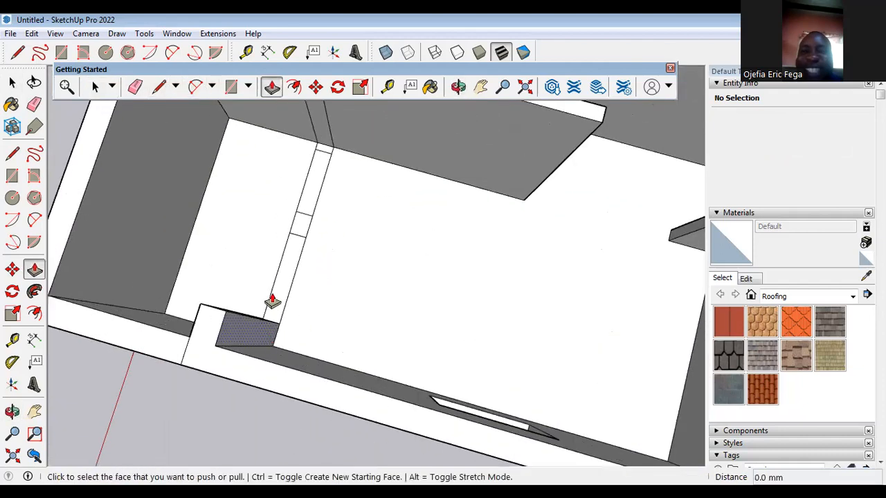
click(266, 305)
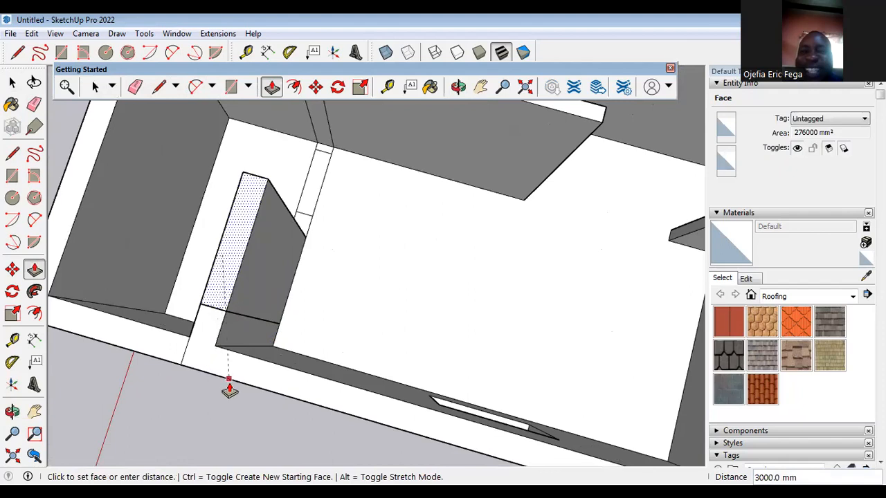
click(229, 389)
Step: Pull the small strip segment at the end of the new interior wall up 3000 mm, level with that wall
click(312, 198)
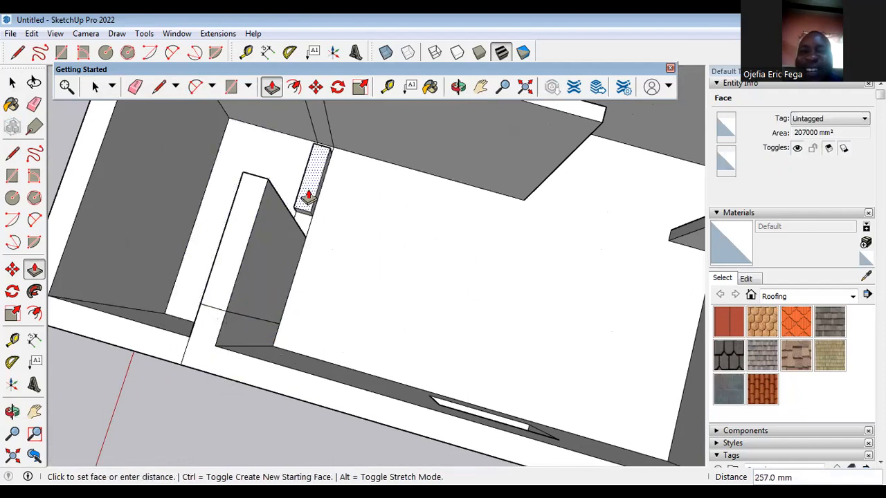
click(316, 198)
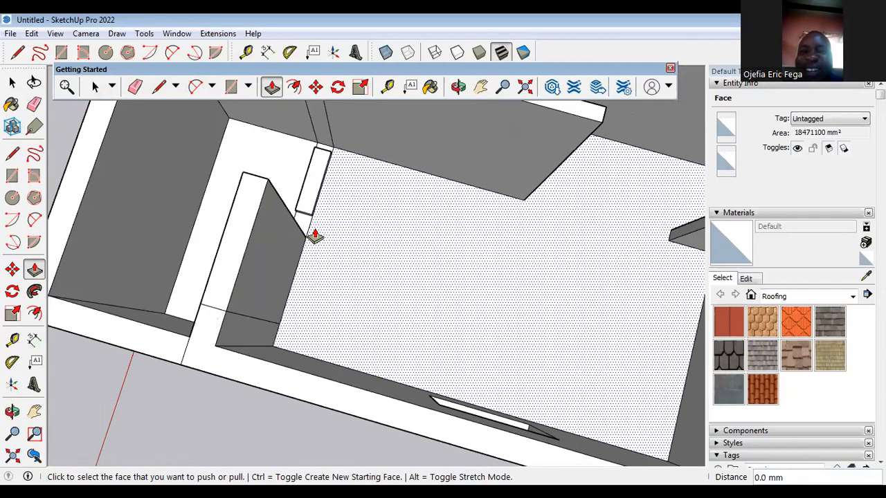
scroll(315, 237, up, 3)
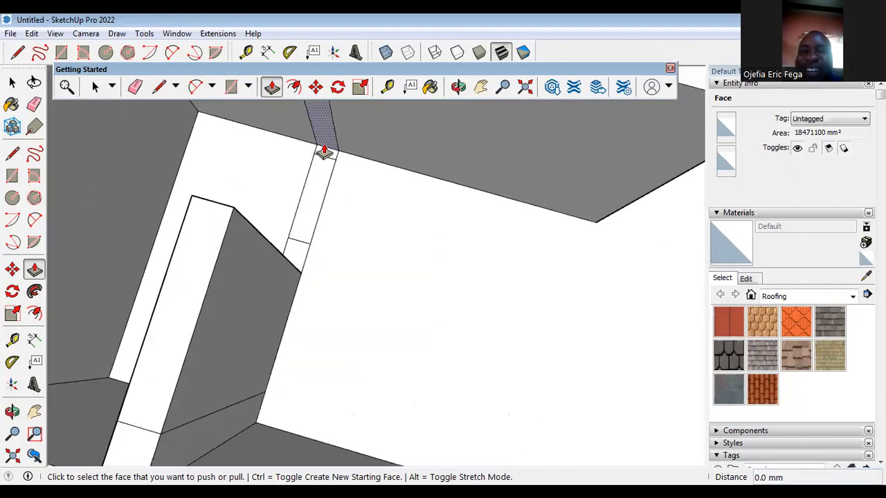
click(300, 258)
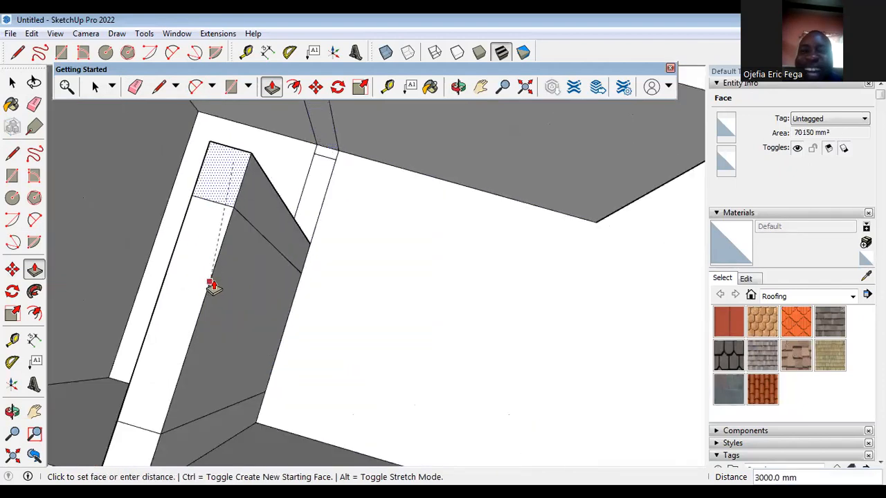
click(210, 282)
Step: Copy the top edge of the end wall's narrower panel 450 mm straight down the face
scroll(206, 232, down, 3)
middle_drag(149, 302, 395, 333)
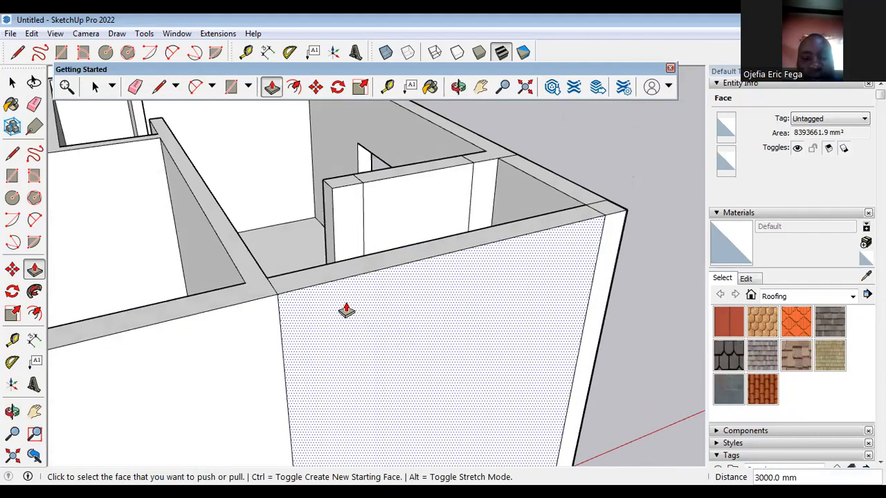
scroll(346, 310, down, 3)
key(m)
scroll(353, 297, up, 3)
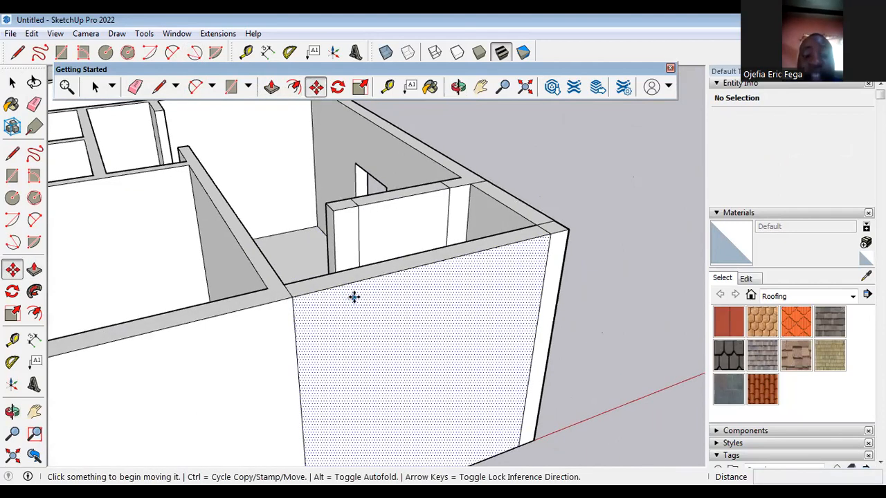
click(403, 271)
key(ctrl)
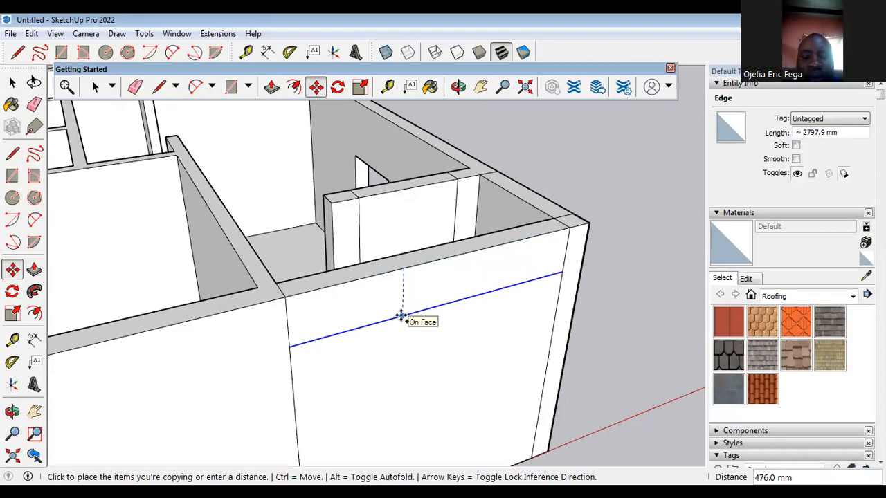
text(450)
key(Return)
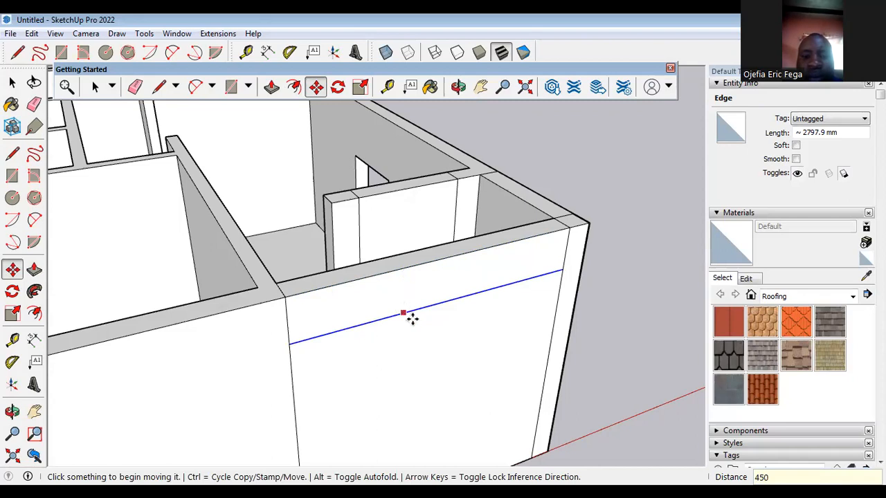
Step: Copy the new horizontal line a further 450 mm down the same wall panel
scroll(411, 319, down, 2)
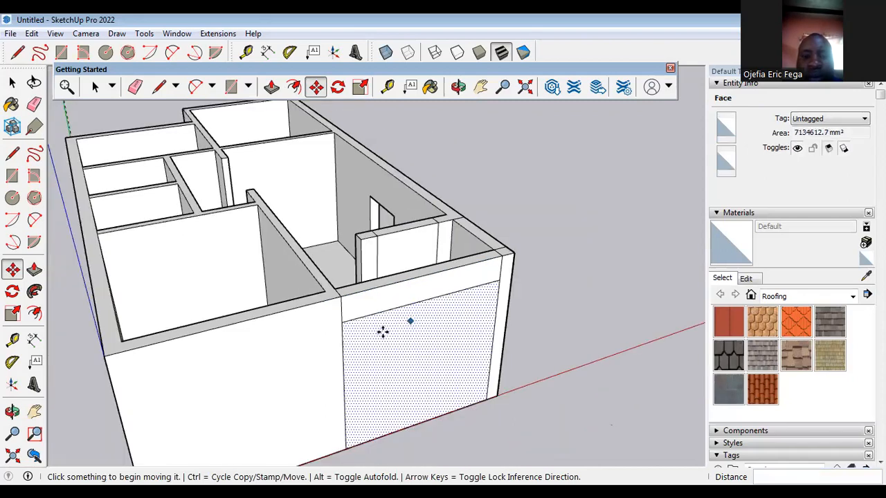
scroll(382, 333, up, 2)
click(409, 302)
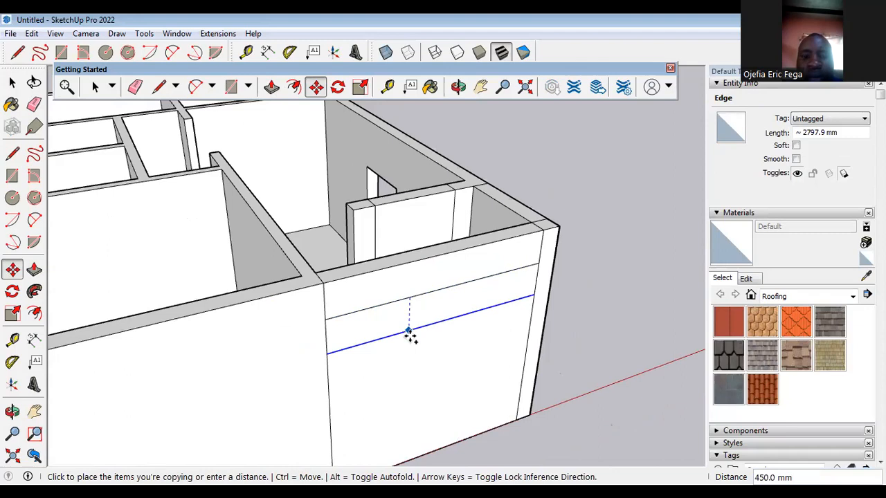
click(409, 332)
Step: Draw a 100 mm line along the lower copied edge, starting where it meets the panel's side edge beside the adjoining wall
scroll(401, 388, up, 2)
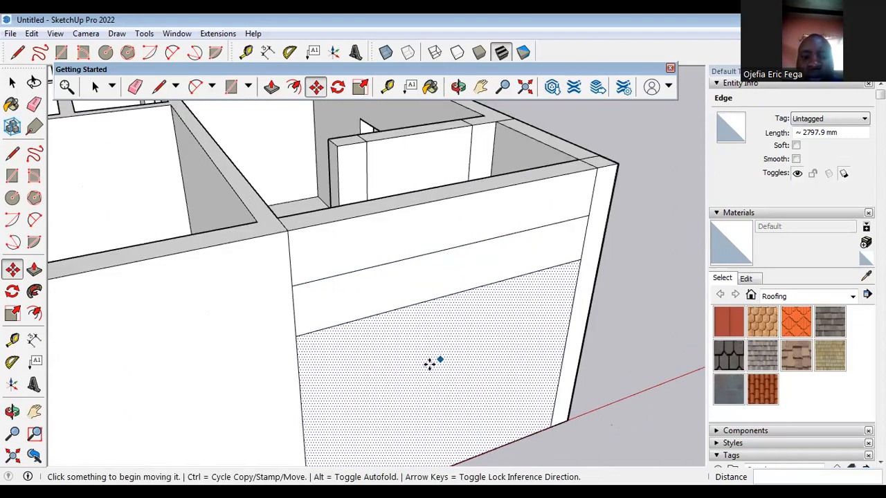
scroll(274, 331, up, 4)
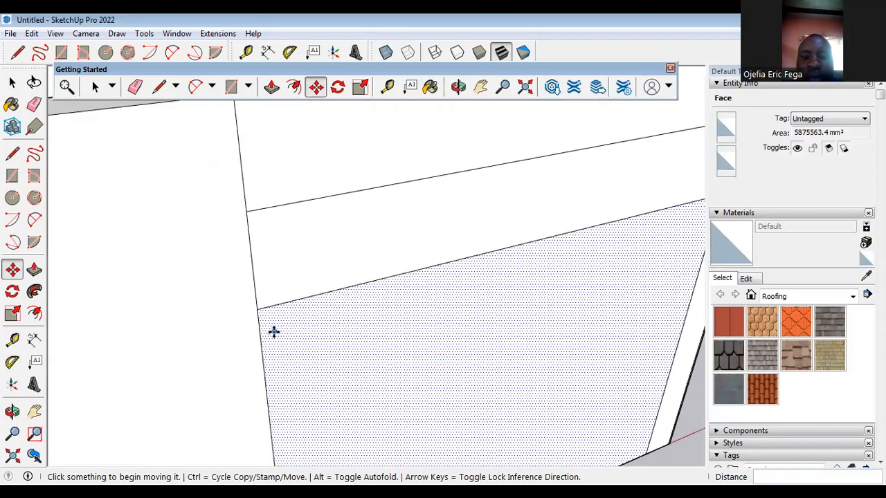
scroll(274, 333, up, 1)
click(159, 86)
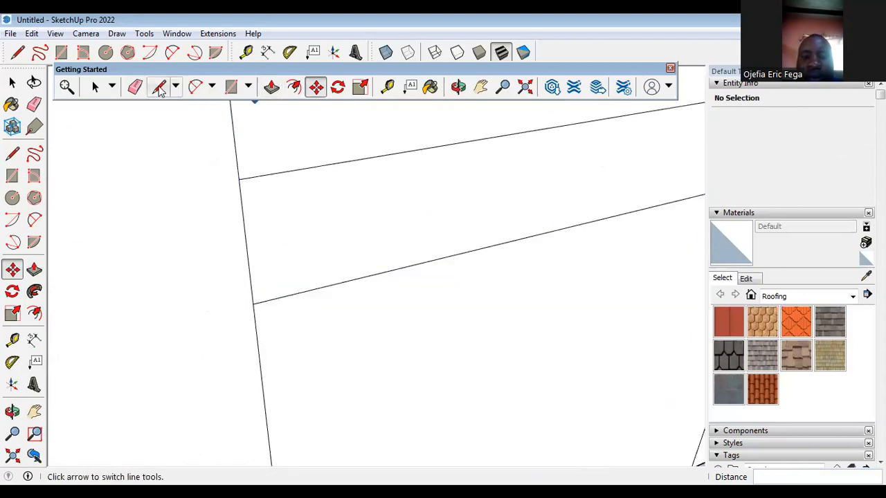
scroll(290, 284, up, 2)
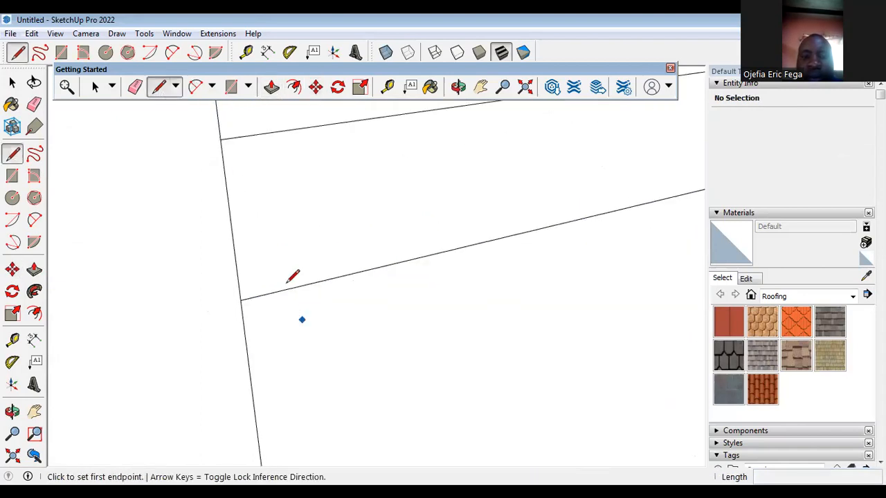
click(233, 298)
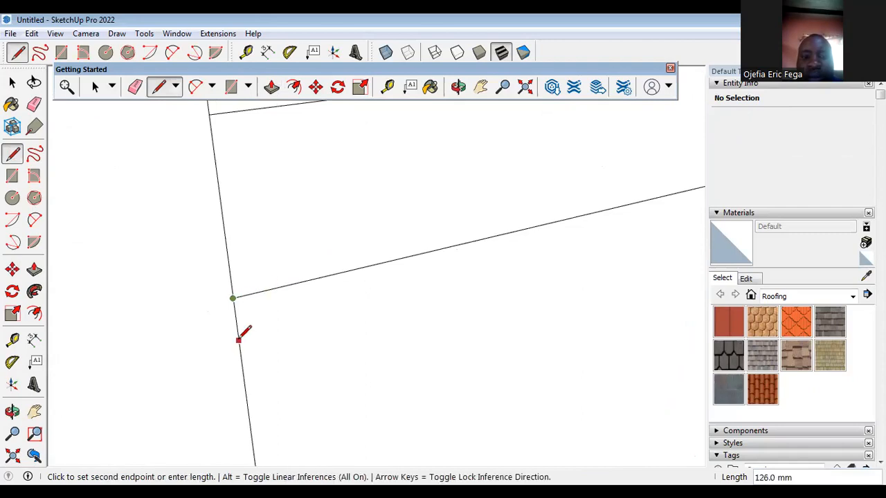
scroll(239, 325, down, 3)
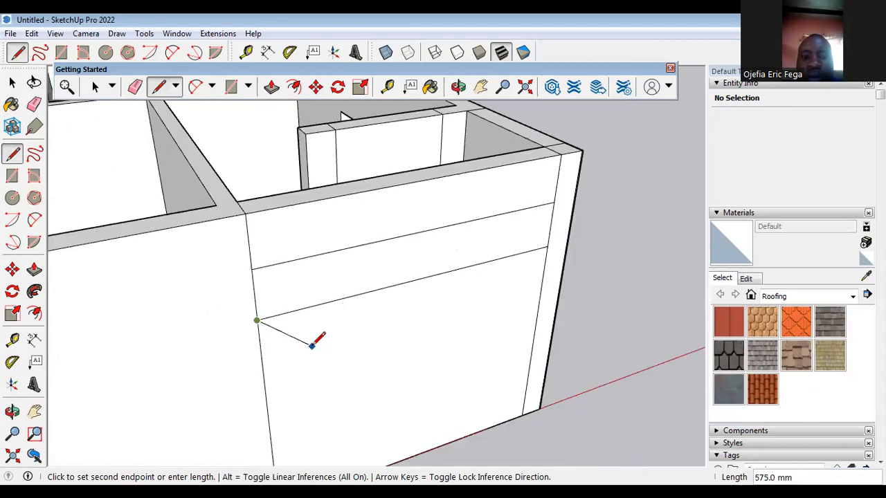
scroll(312, 344, up, 3)
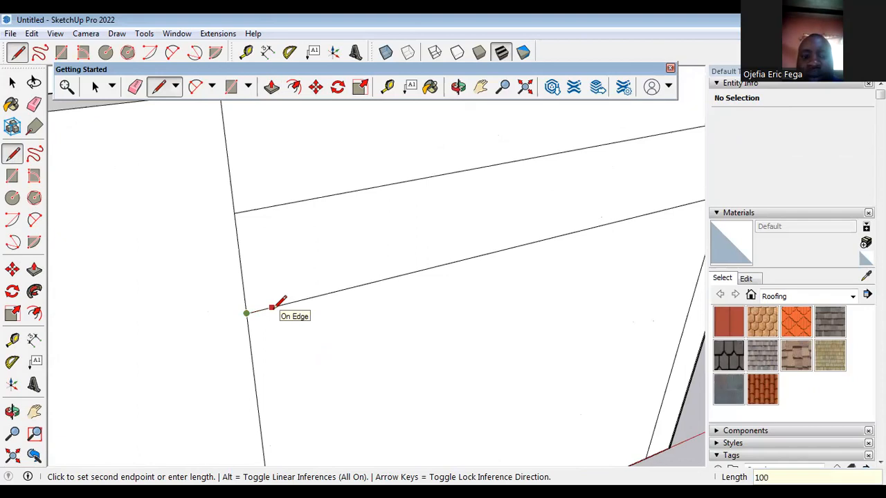
click(272, 305)
Step: Draw a two-step profile of 50 mm segments from the 100 mm point down and back to the panel's side edge
scroll(271, 304, up, 1)
click(271, 305)
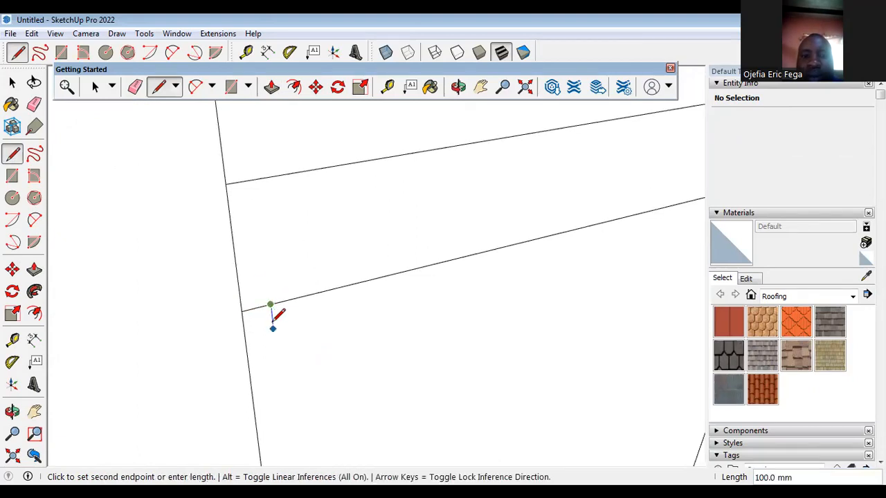
text(50)
key(Return)
scroll(275, 315, up, 1)
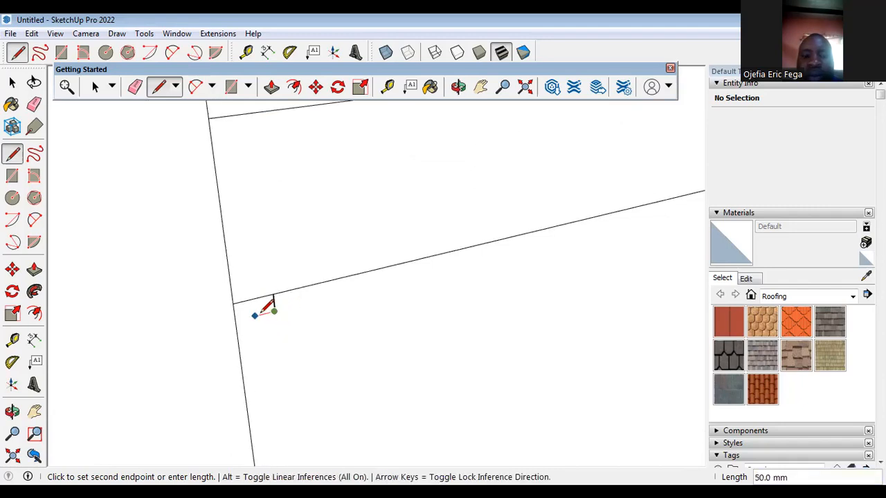
text(50)
key(Return)
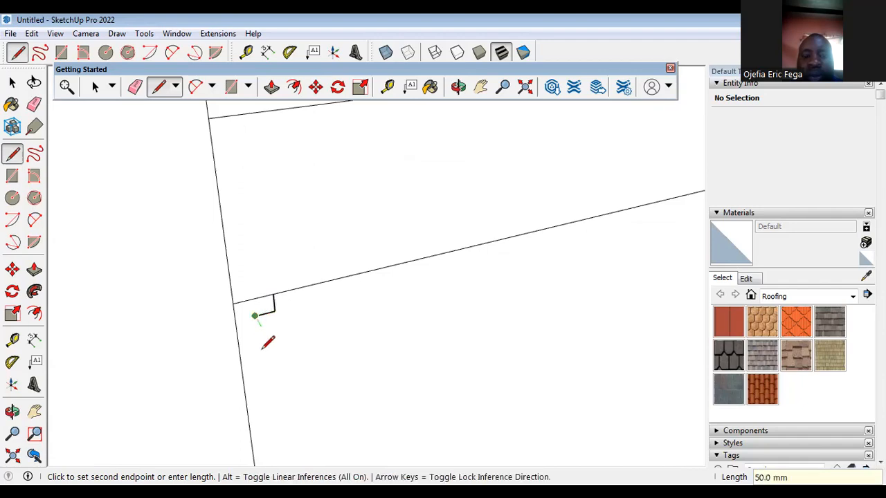
scroll(267, 342, up, 1)
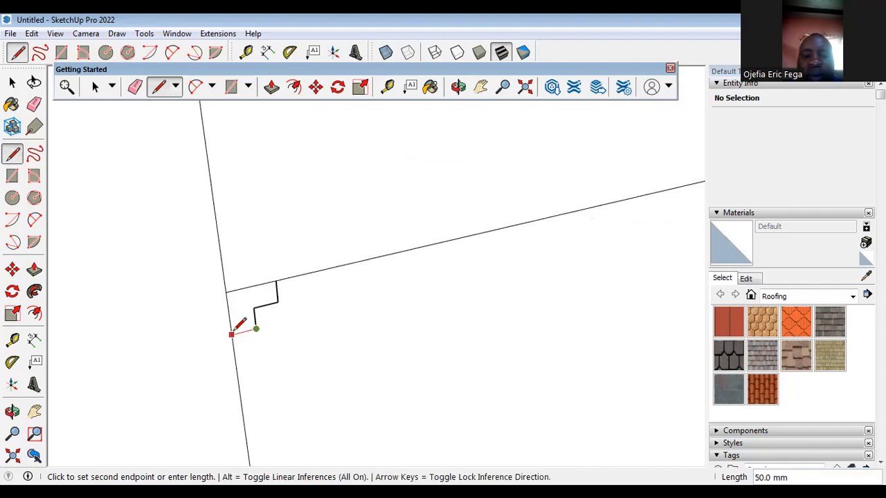
click(231, 334)
scroll(209, 302, down, 4)
scroll(555, 264, up, 2)
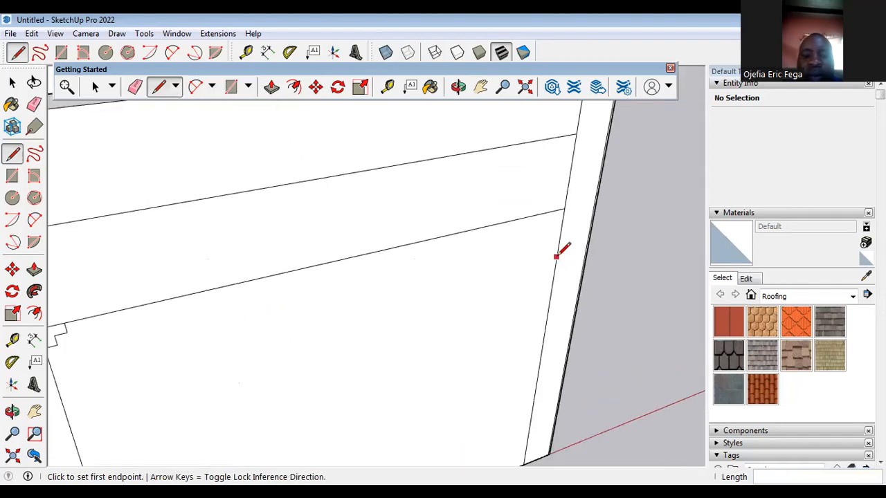
scroll(556, 259, down, 1)
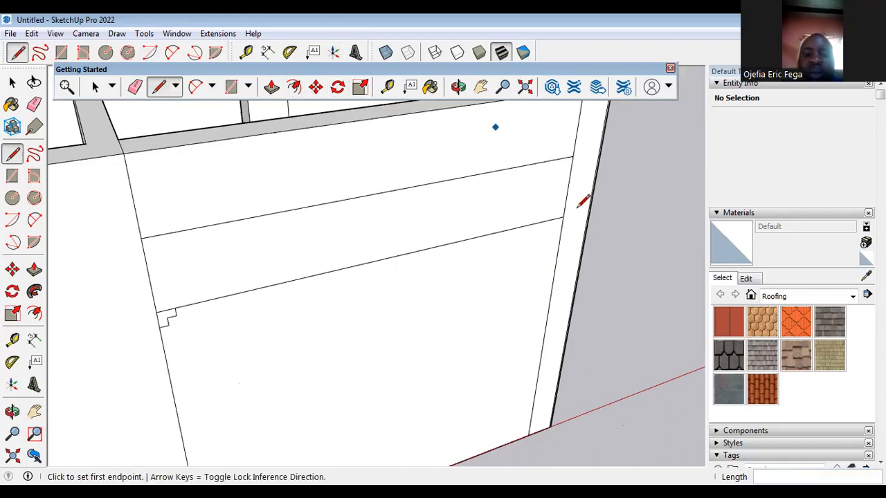
click(95, 86)
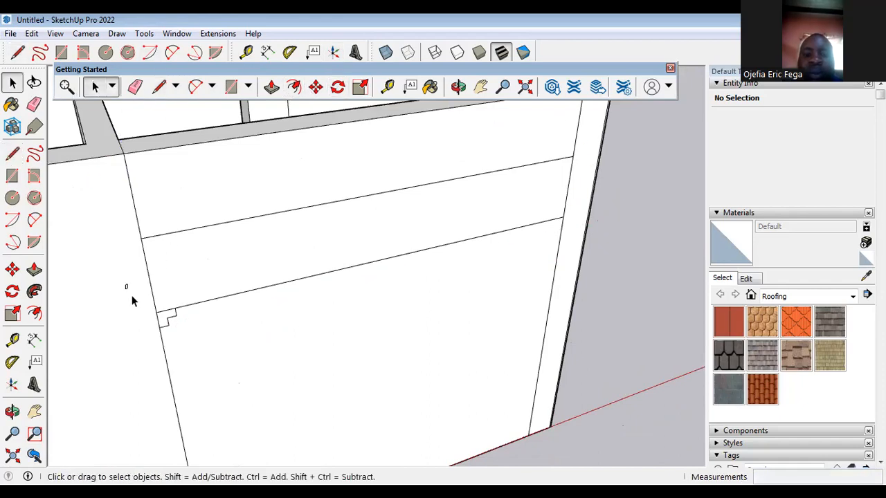
drag(188, 348, 187, 346)
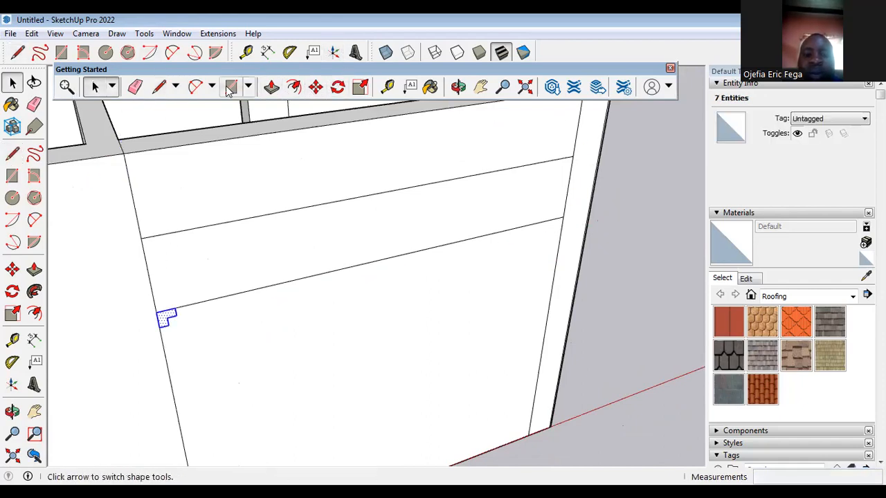
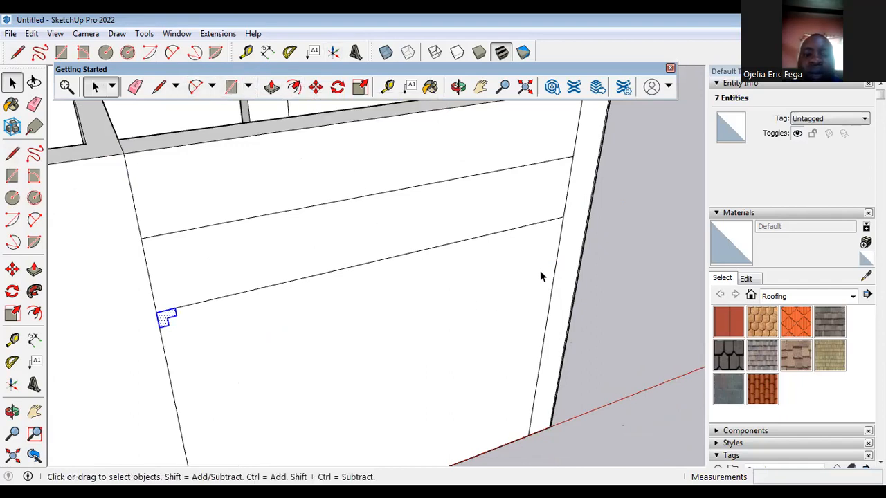
click(603, 191)
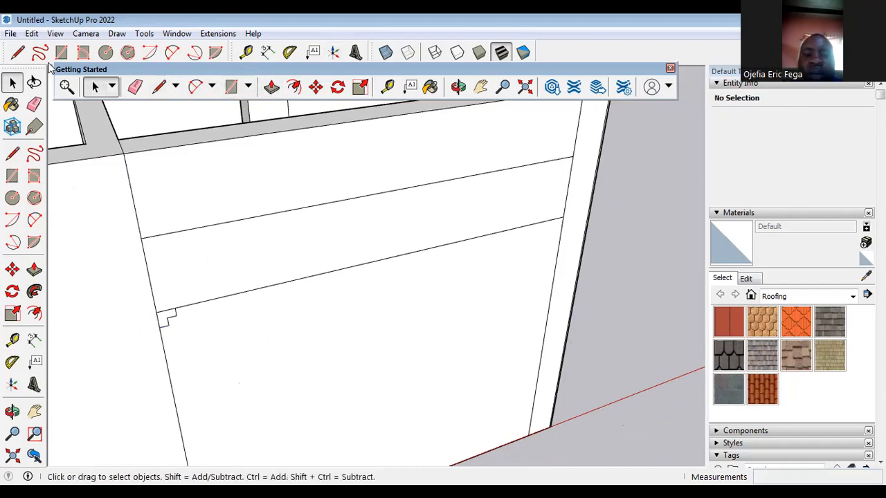
Step: Draw a 100 mm line along the lower copied edge, starting where it meets the panel's side edge near the building's outer corner
click(158, 85)
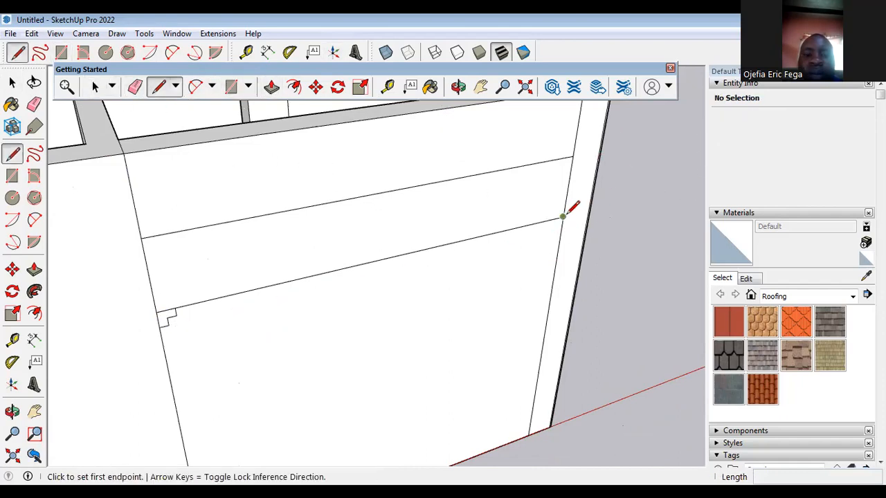
click(563, 216)
scroll(533, 221, up, 2)
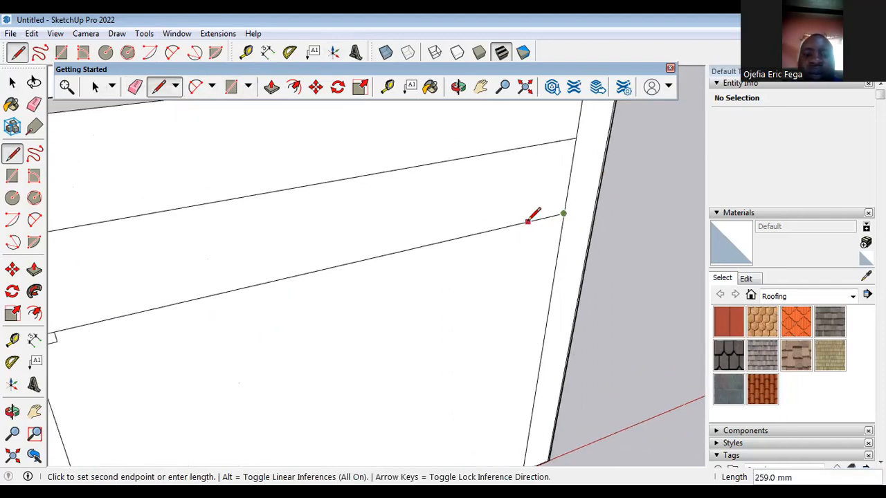
text(100)
key(Return)
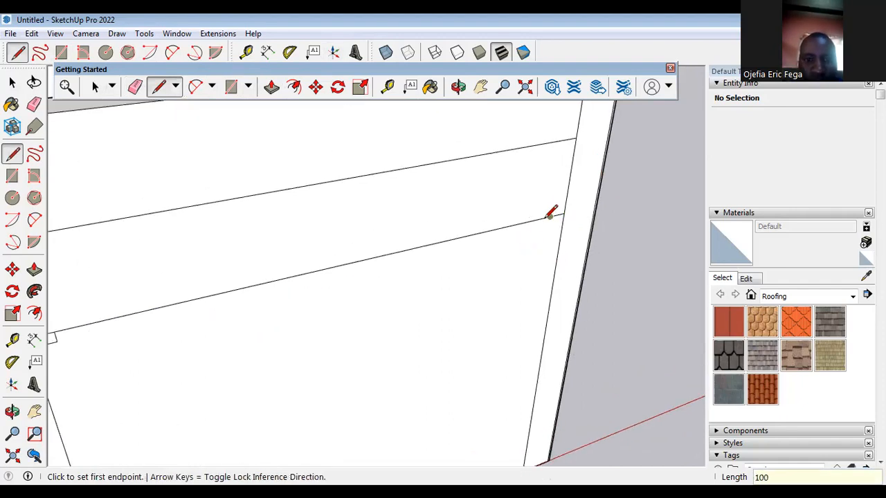
Step: Try to draw a stepped profile from the 100 mm point down and back to the panel's side edge near the outer corner
click(547, 240)
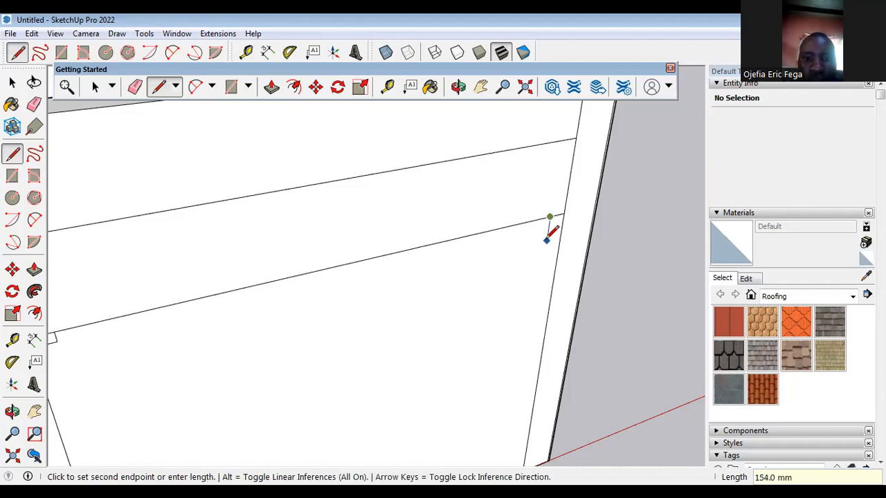
scroll(543, 234, up, 4)
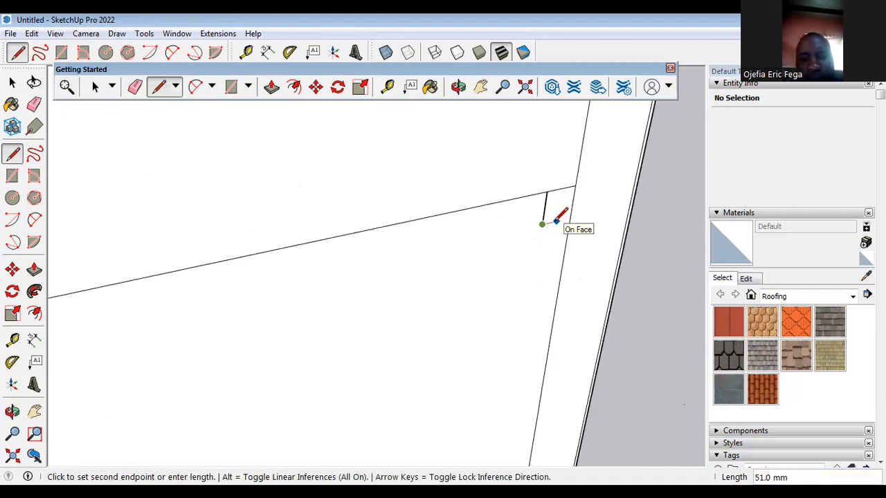
text(50)
key(Return)
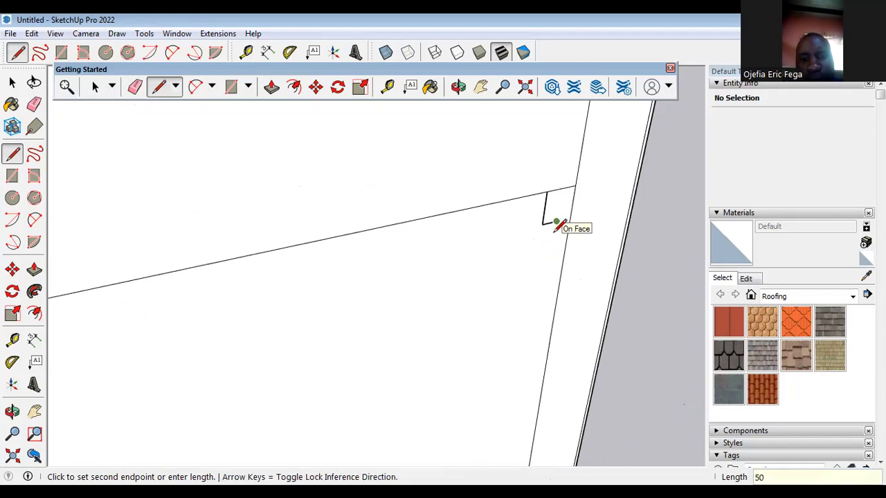
click(553, 237)
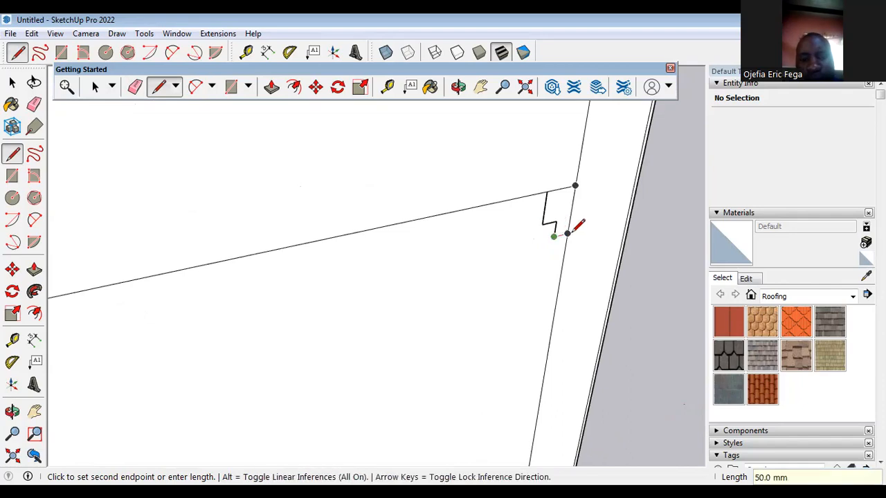
click(568, 234)
Step: Undo the stepped profile segments near the outer corner, back to the 100 mm line
mouse_move(568, 234)
middle_down()
mouse_move(540, 221)
mouse_move(554, 162)
mouse_move(578, 220)
middle_up()
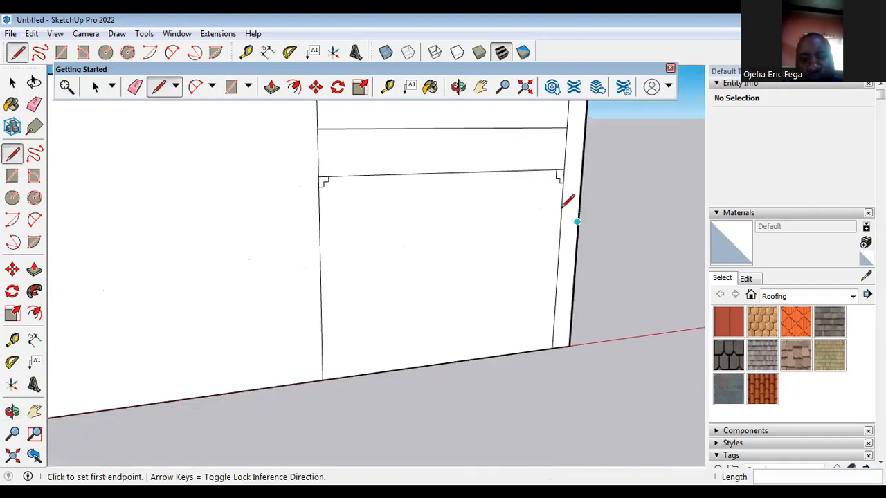
scroll(563, 206, up, 2)
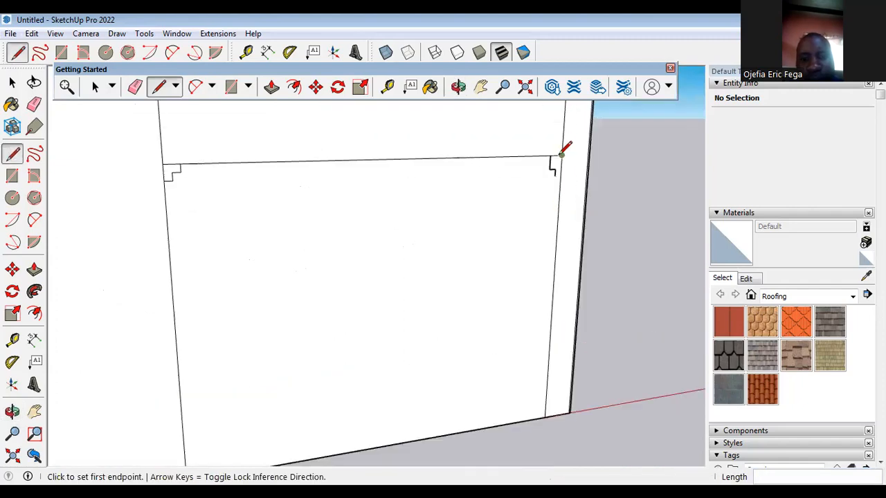
scroll(551, 167, up, 1)
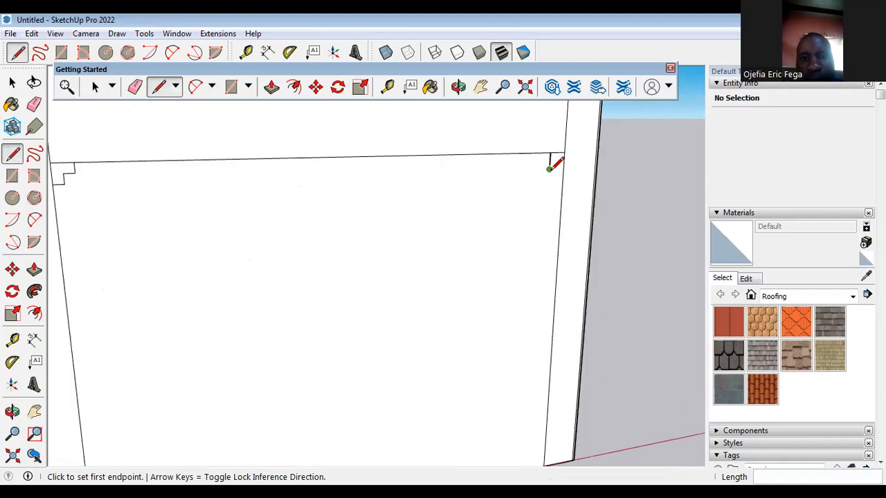
scroll(555, 149, up, 1)
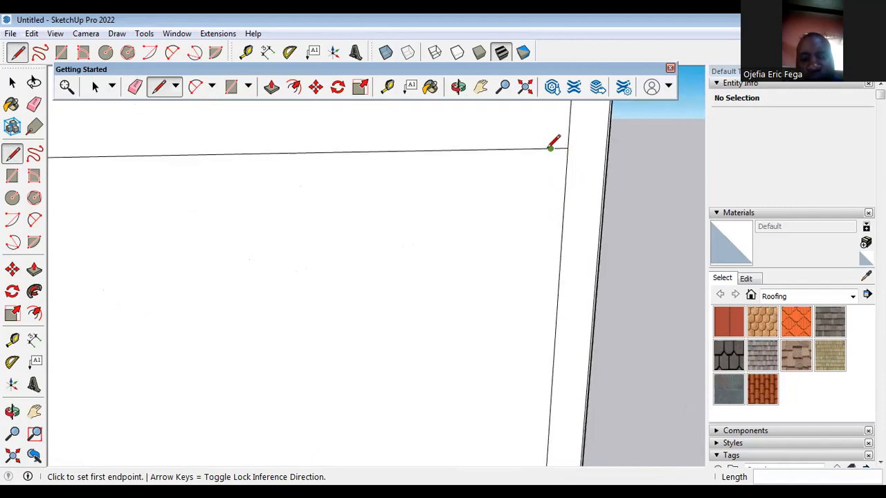
Step: Draw a two-step profile of 50 mm segments from the 100 mm point down and back to the side edge near the outer corner
click(550, 149)
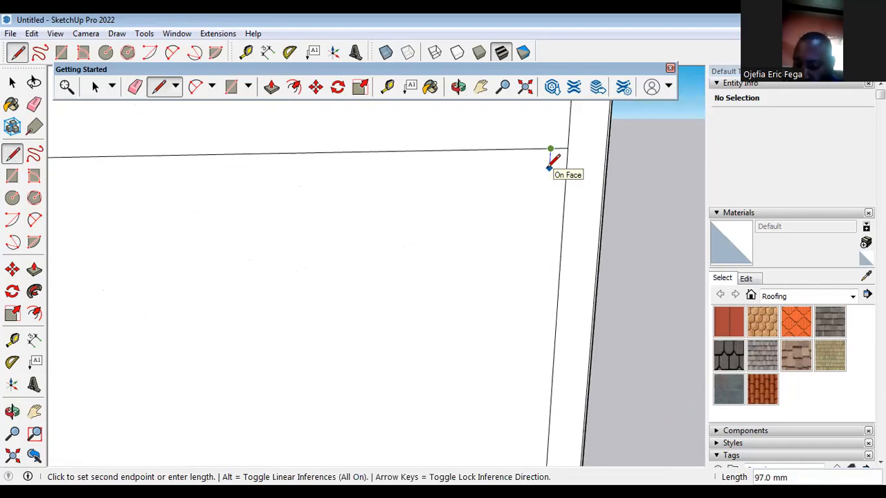
scroll(557, 162, up, 2)
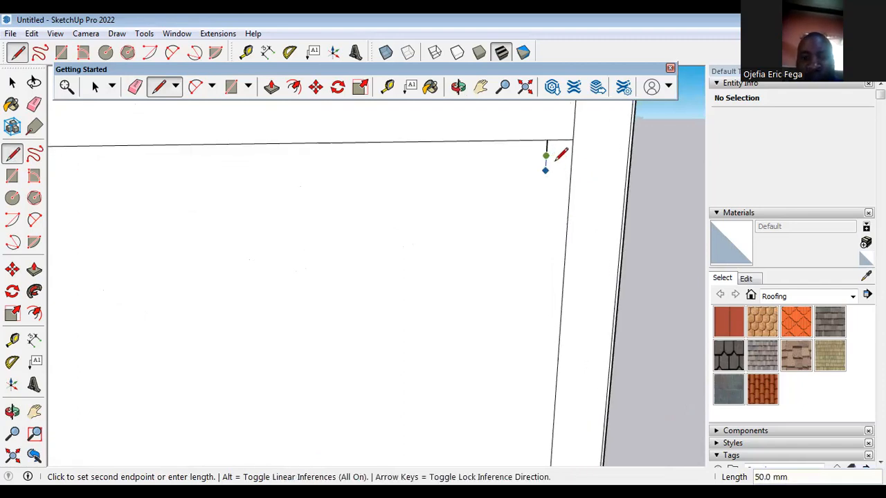
click(559, 155)
click(558, 171)
click(572, 170)
scroll(592, 176, down, 2)
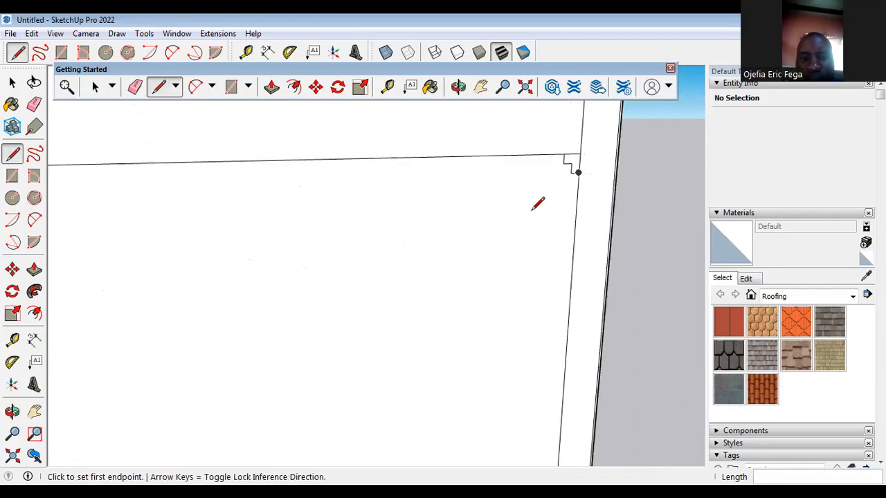
Step: Draw a two-point arc between the inner upper corners of the two stepped profiles, with a 450 mm bulge reaching the upper copied line
scroll(538, 205, down, 3)
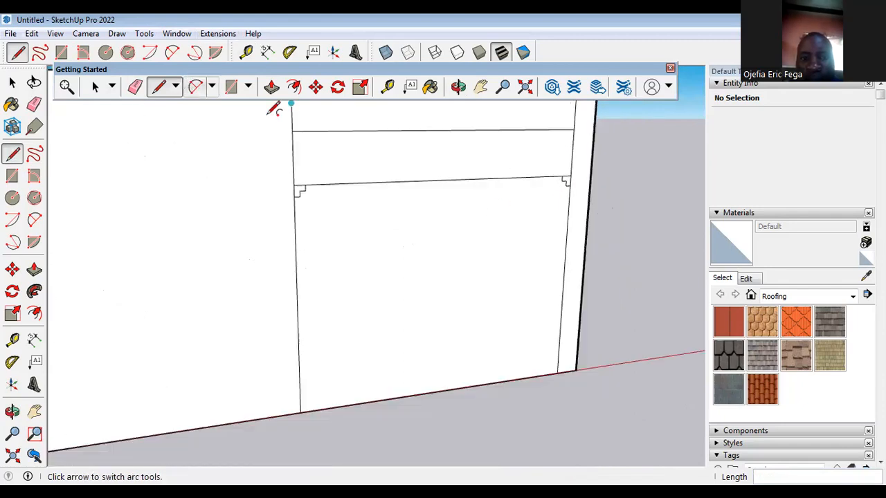
key(a)
scroll(563, 181, up, 2)
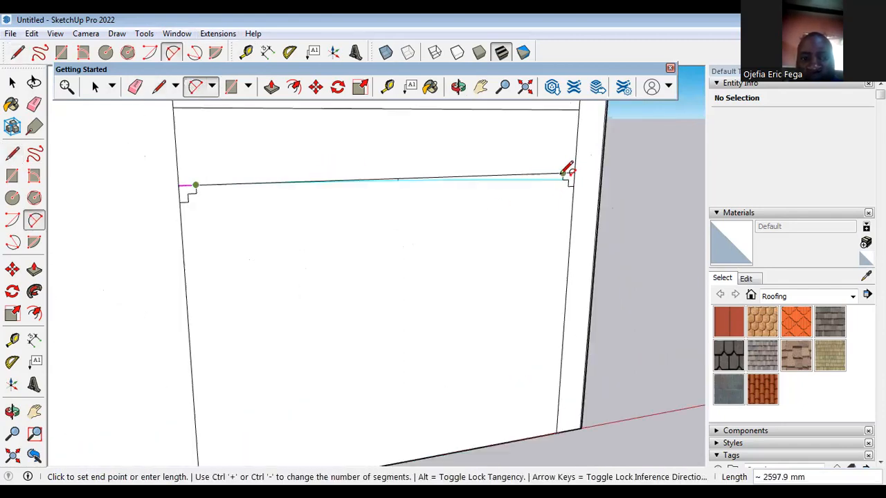
click(563, 175)
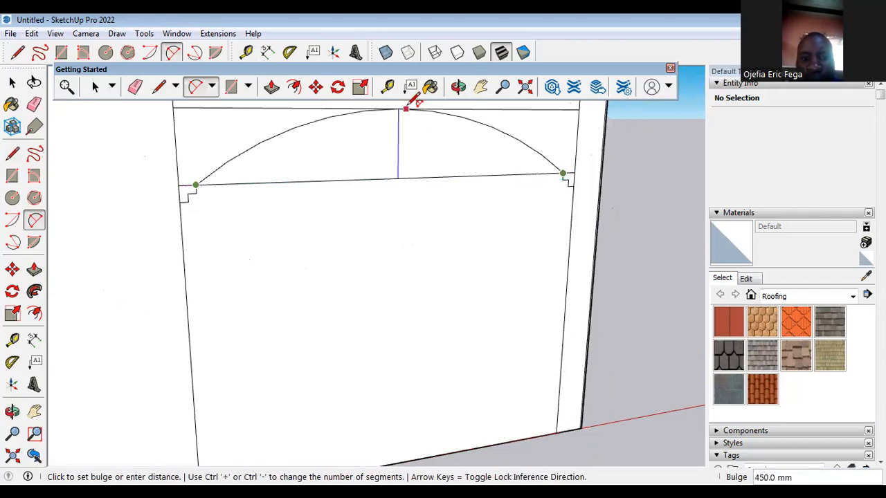
click(411, 101)
Step: Erase both copied horizontal lines around the arc, including the short pieces above the stepped profiles
scroll(462, 232, down, 2)
key(space)
click(135, 86)
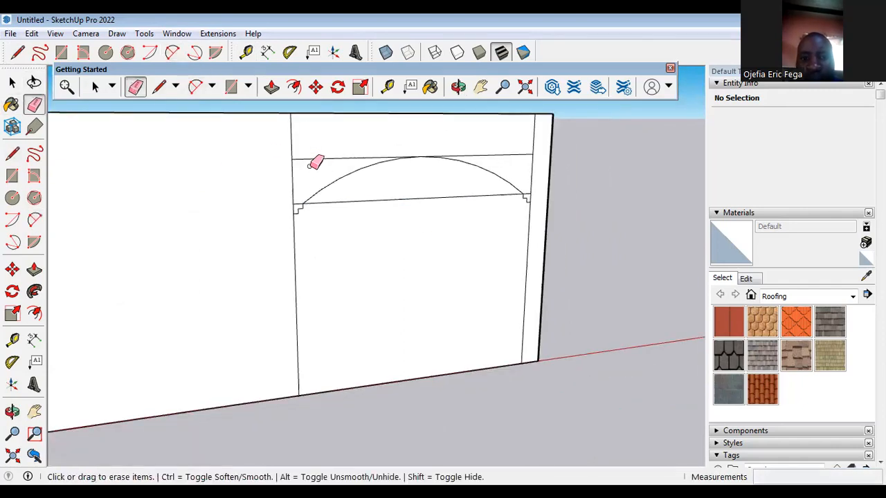
click(367, 158)
click(490, 157)
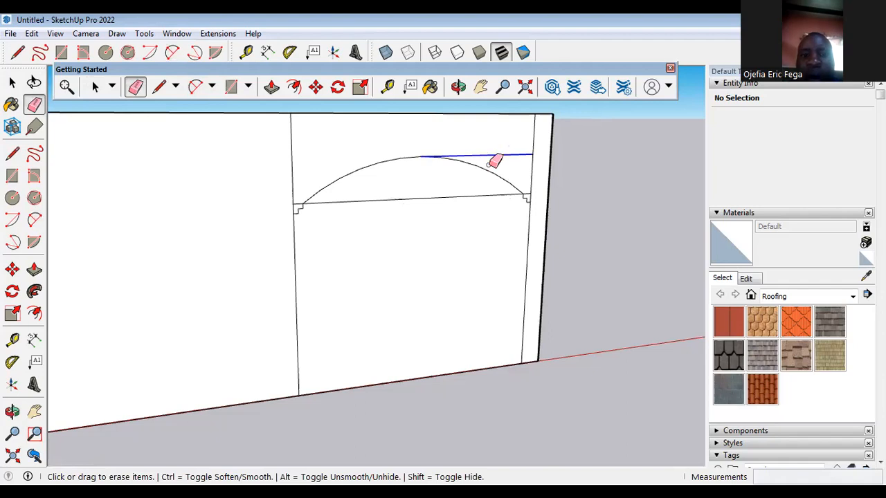
click(471, 196)
scroll(324, 198, up, 3)
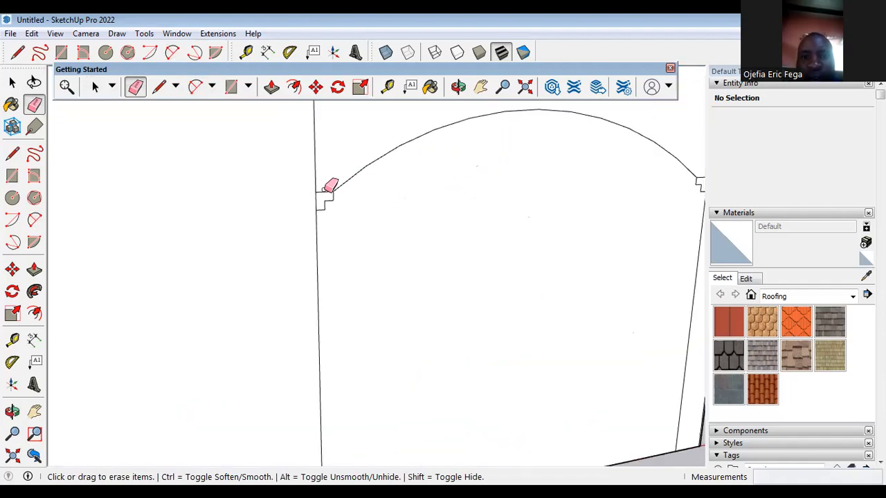
scroll(503, 203, down, 2)
scroll(566, 192, up, 3)
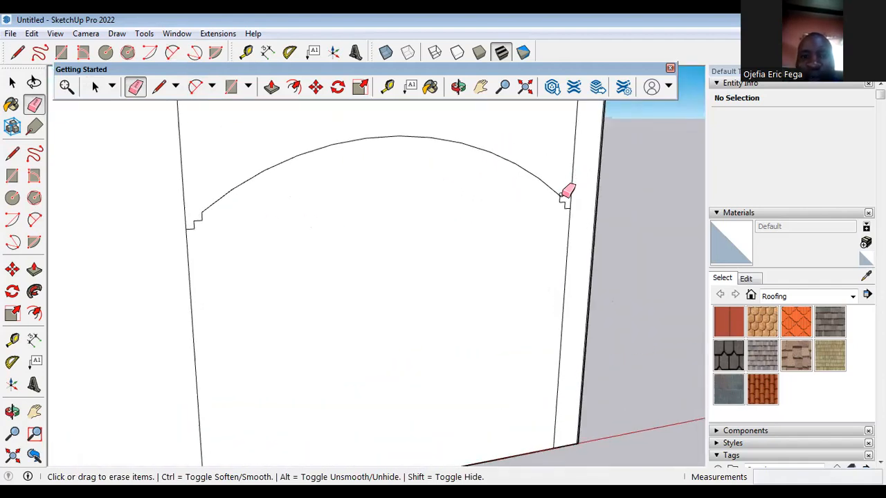
Step: Push the face below the arc 230 mm through the end wall to cut the arched opening
scroll(499, 237, down, 3)
mouse_move(499, 237)
middle_down()
mouse_move(501, 287)
mouse_move(524, 300)
middle_up()
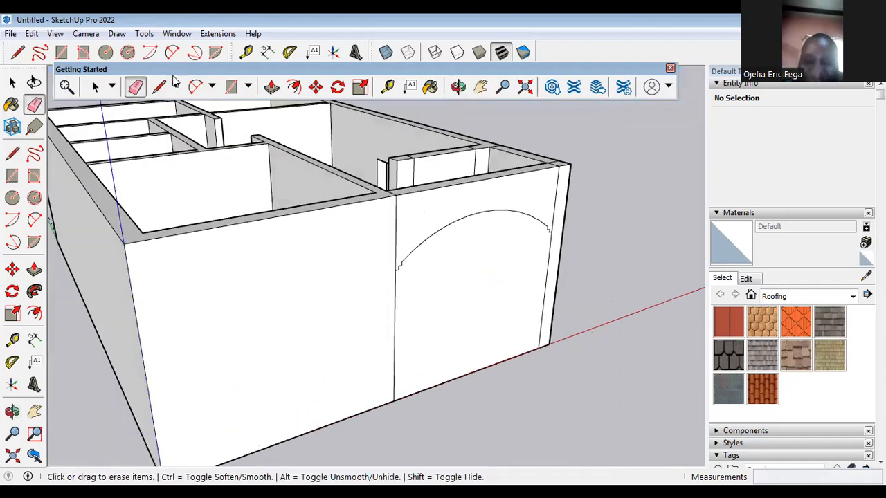
click(272, 86)
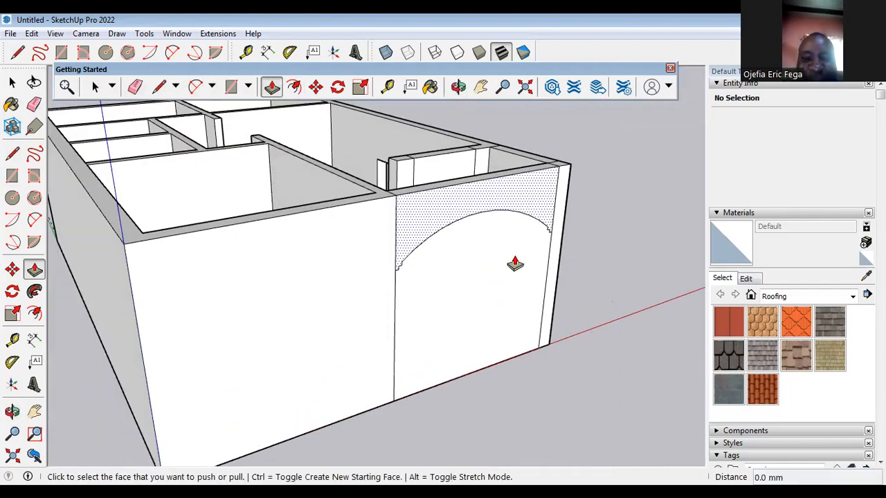
scroll(520, 256, up, 2)
click(522, 333)
click(395, 263)
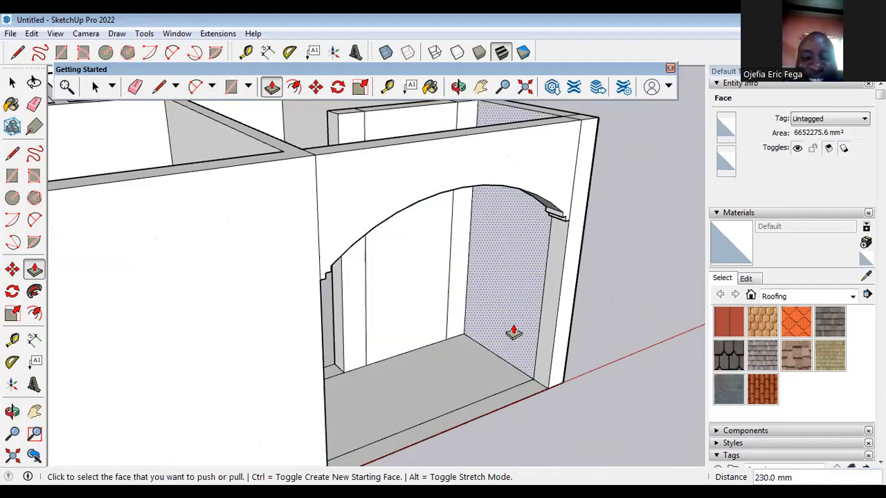
Step: Erase the leftover vertical lines on the end wall's outer face above and beside the arched opening
scroll(553, 336, down, 3)
middle_drag(594, 343, 238, 211)
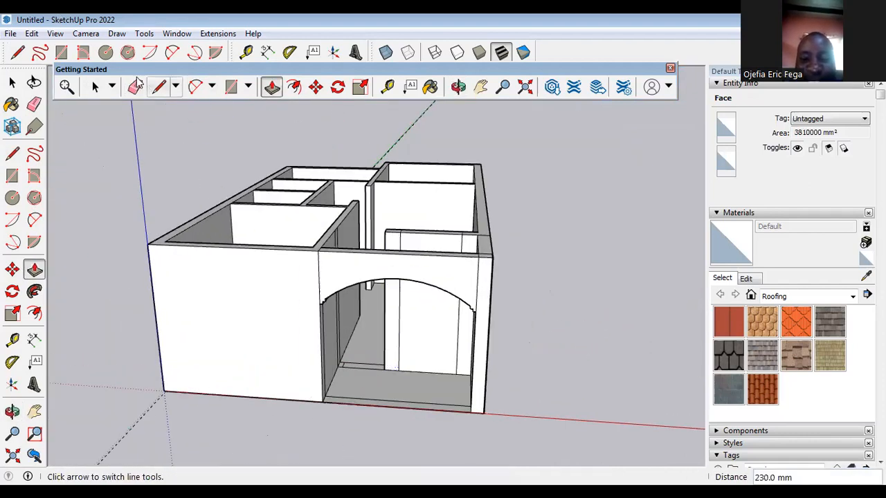
click(134, 87)
scroll(528, 305, up, 2)
scroll(425, 220, down, 2)
mouse_move(458, 306)
middle_down()
mouse_move(464, 326)
mouse_move(501, 206)
middle_up()
scroll(508, 206, up, 2)
click(506, 207)
scroll(237, 241, up, 2)
click(311, 199)
scroll(313, 199, down, 1)
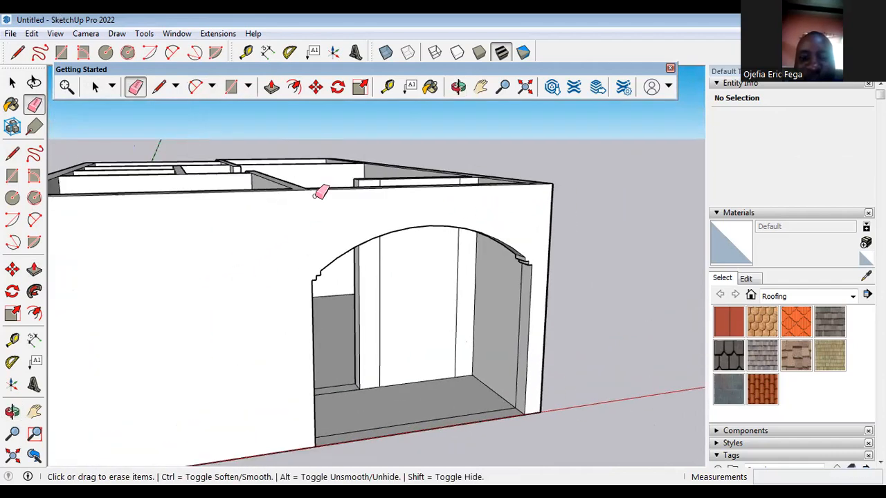
Step: Erase the leftover seam lines on top of the walls at the outer corner beside the arch
middle_drag(320, 192, 320, 340)
scroll(316, 301, up, 2)
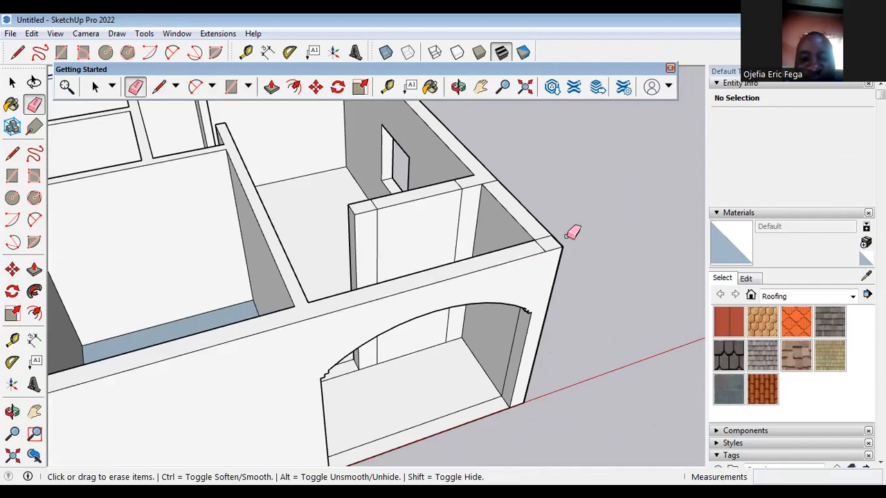
scroll(554, 239, up, 1)
scroll(517, 252, down, 3)
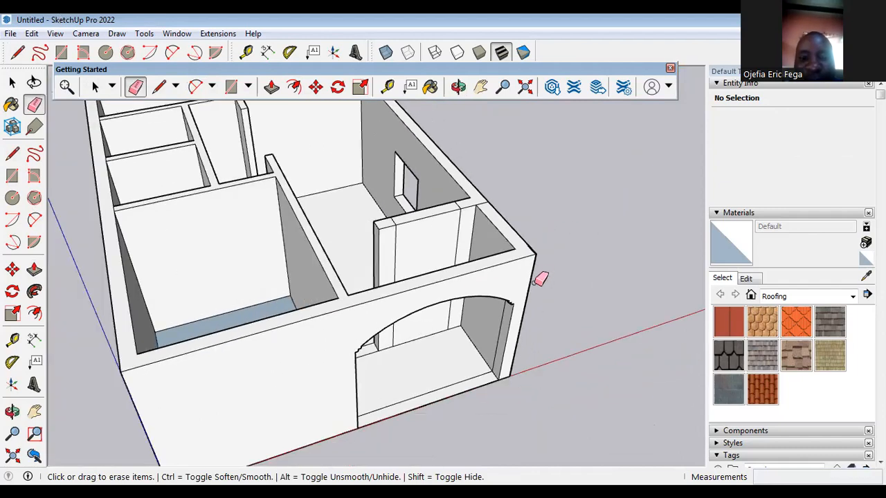
Step: Pull the larger floor strip in the partition gap behind the arched opening up 3000 mm, level with the adjoining wall top
middle_drag(533, 283, 283, 362)
scroll(287, 360, up, 2)
middle_drag(306, 392, 379, 436)
middle_drag(358, 254, 306, 293)
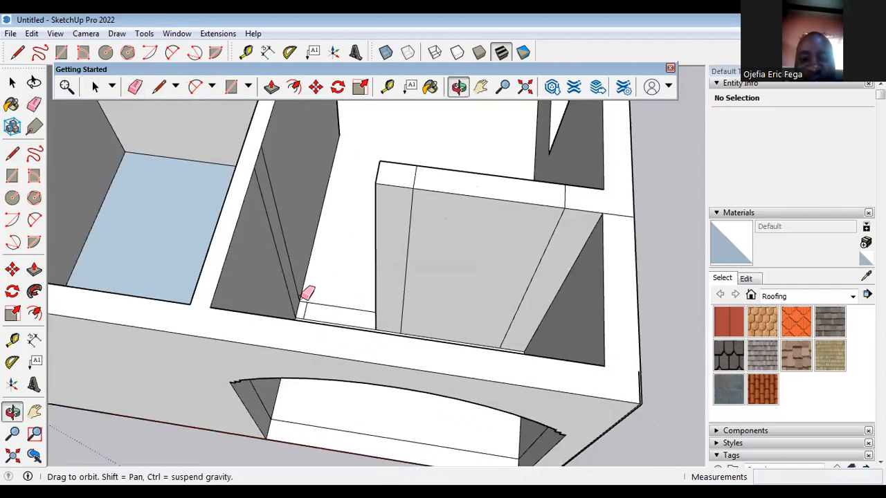
scroll(337, 281, up, 4)
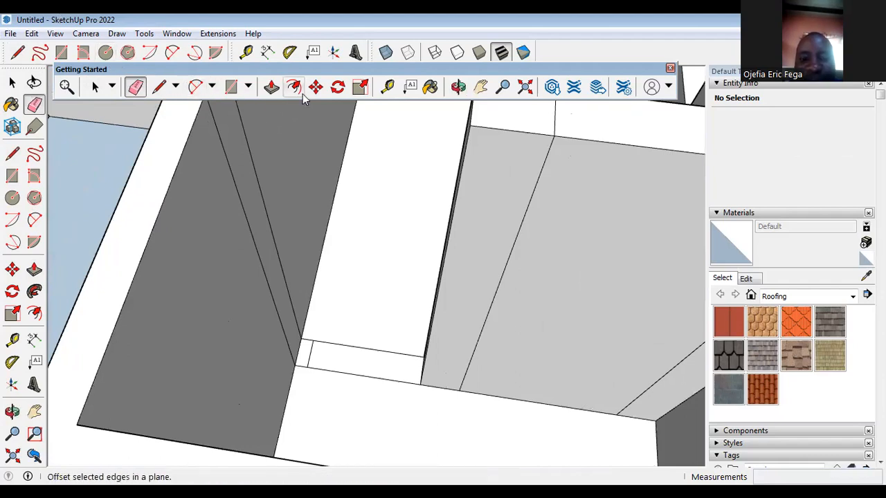
click(270, 85)
click(359, 367)
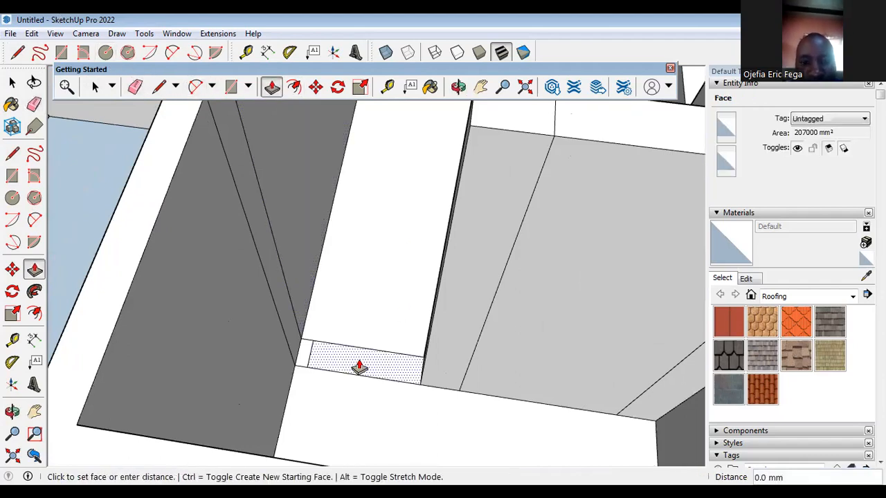
scroll(359, 366, down, 3)
click(393, 357)
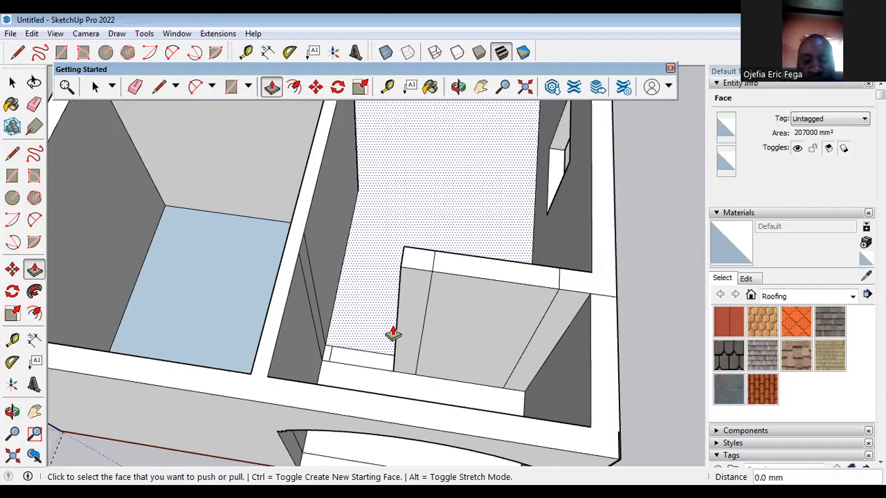
scroll(325, 368, up, 2)
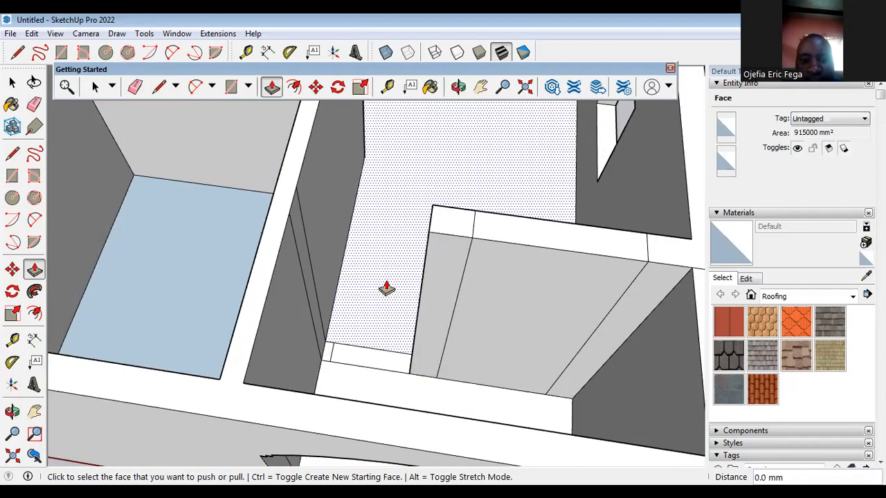
click(383, 362)
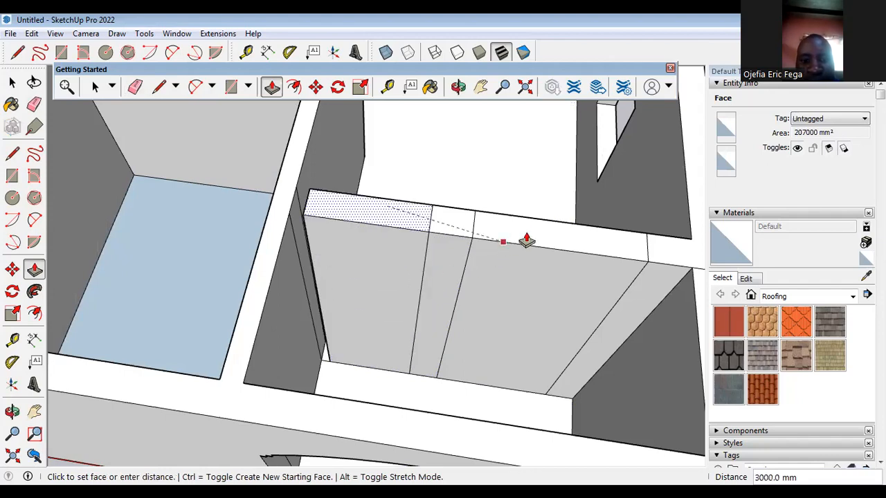
click(549, 256)
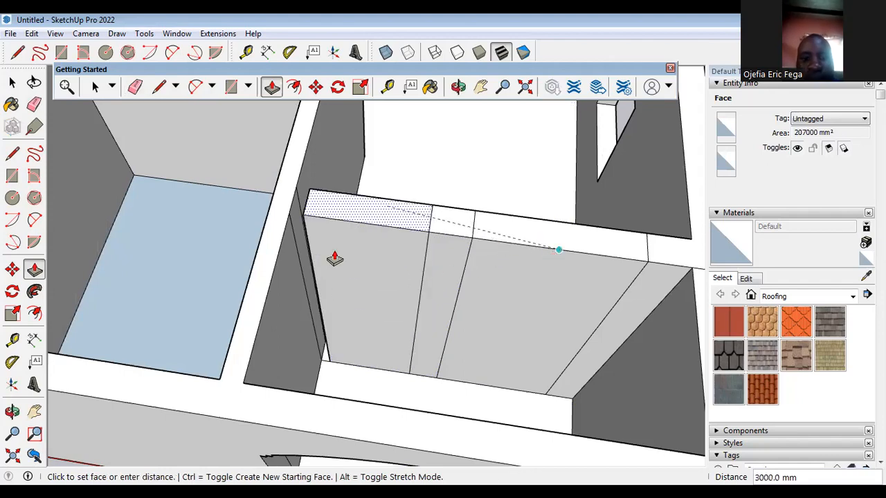
Step: Pull the small remaining strip beside the raised section up 3000 mm to close the partition wall
scroll(332, 290, up, 5)
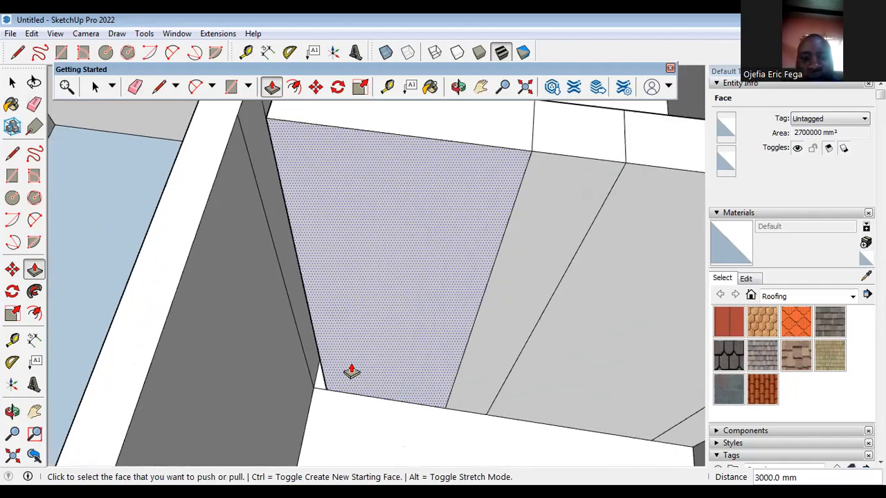
scroll(352, 371, down, 3)
mouse_move(337, 376)
middle_down()
mouse_move(364, 405)
mouse_move(340, 392)
middle_up()
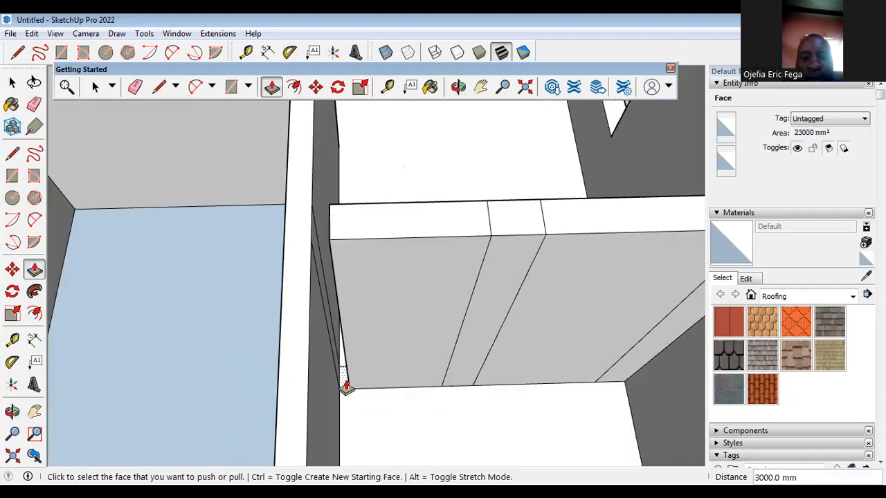
click(344, 388)
click(447, 257)
Step: Copy the top edge of the 900 mm wide wall section down 900 mm to mark the door head
middle_drag(446, 258, 485, 276)
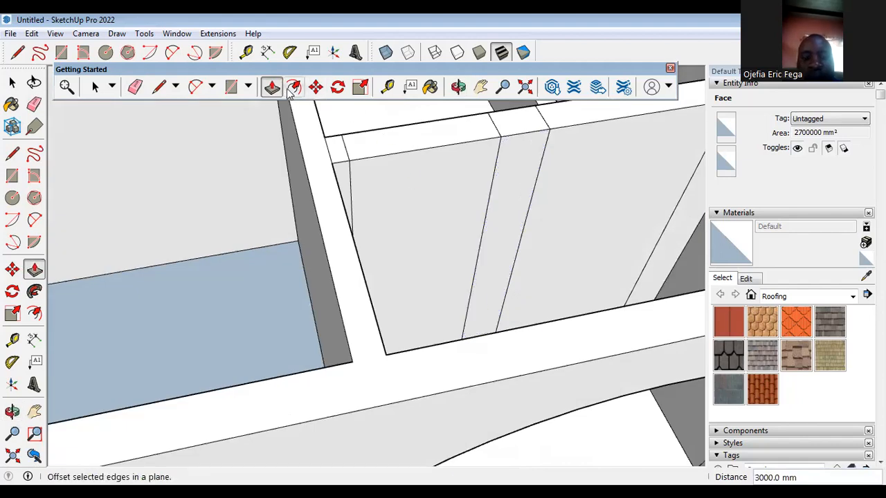
click(315, 86)
middle_drag(433, 130, 431, 166)
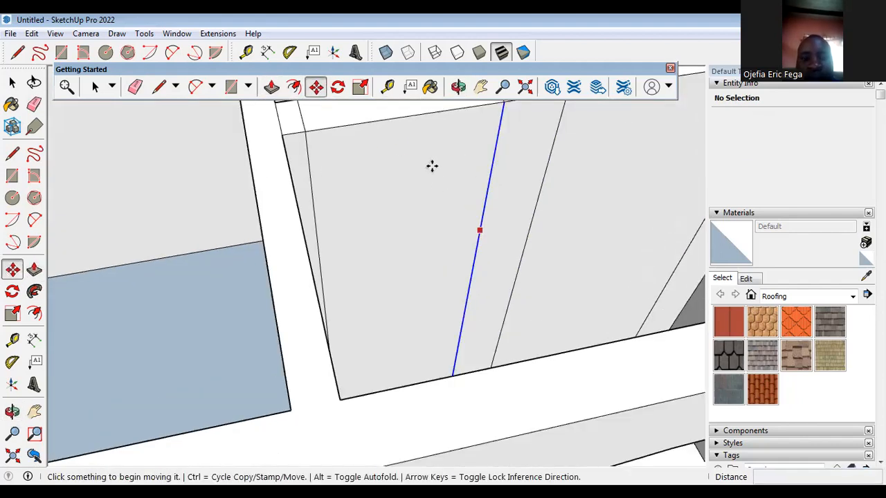
click(418, 118)
key(ctrl)
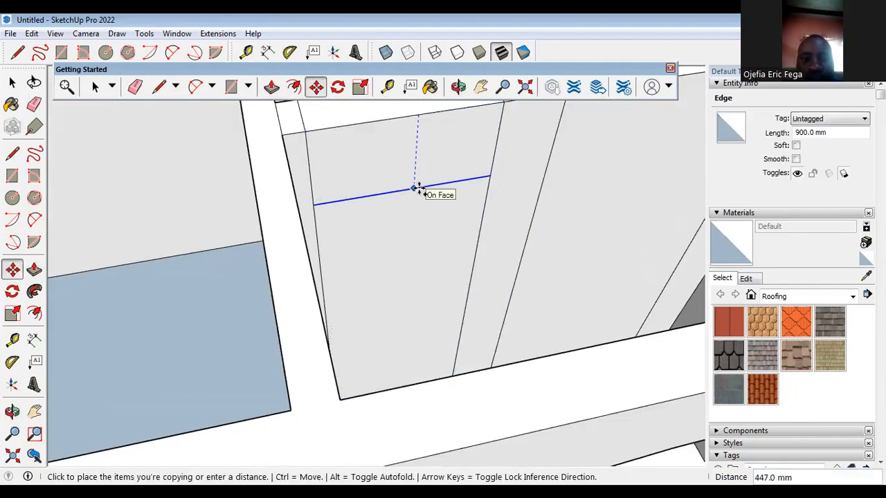
text(900)
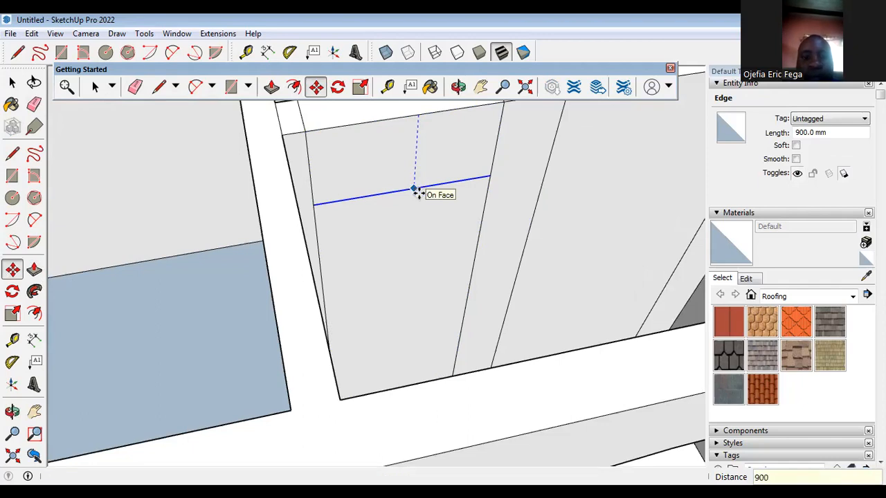
key(Return)
Step: Erase the leftover lines above the door head and across the wall top, working on both sides of the partition
click(135, 86)
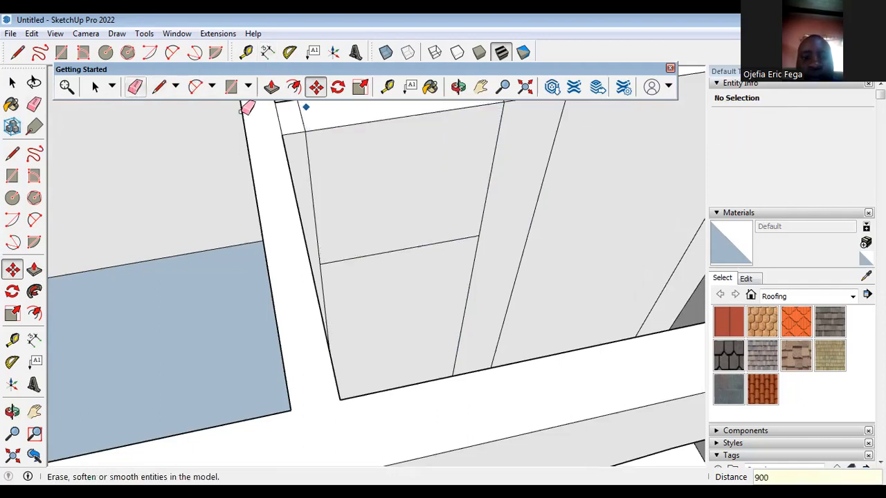
scroll(277, 111, down, 1)
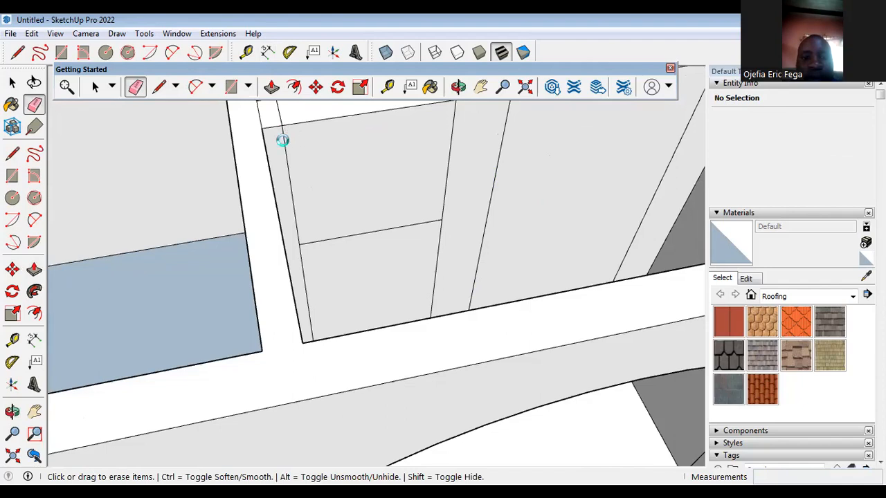
scroll(417, 155, down, 3)
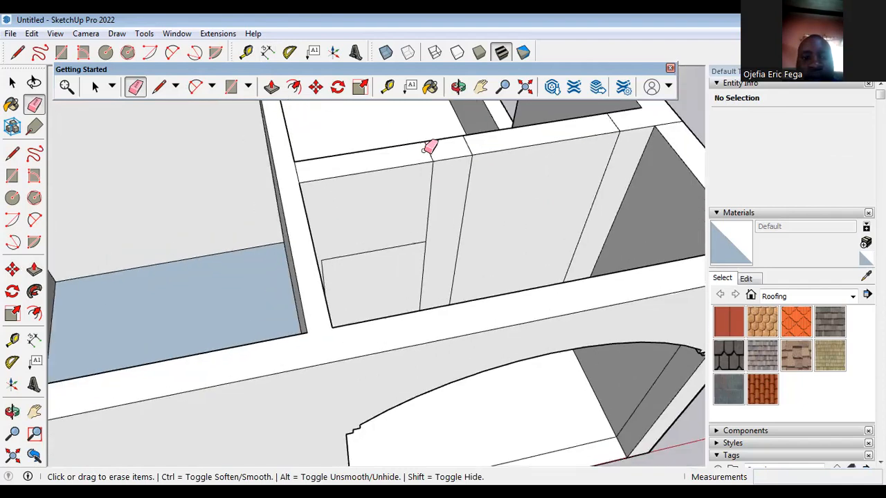
click(431, 173)
mouse_move(431, 173)
middle_down()
mouse_move(332, 237)
mouse_move(526, 251)
middle_up()
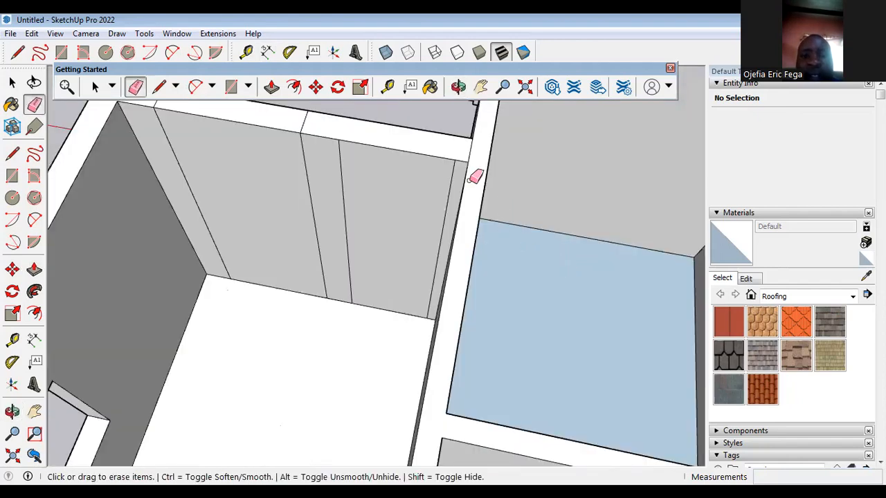
click(341, 154)
mouse_move(336, 162)
middle_down()
mouse_move(352, 277)
mouse_move(459, 277)
mouse_move(327, 287)
mouse_move(488, 282)
middle_up()
Step: Push the door face 230 mm through the partition wall to cut the doorway
scroll(489, 282, up, 3)
scroll(394, 315, down, 1)
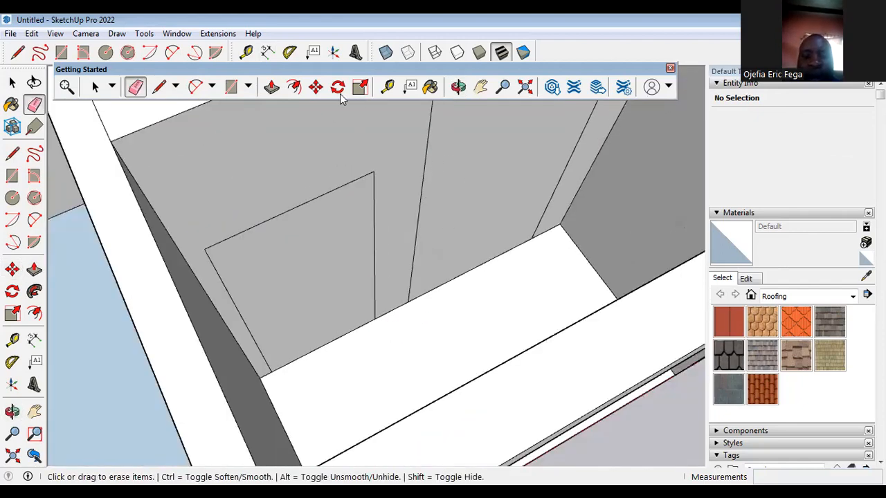
click(271, 86)
middle_drag(322, 200, 380, 344)
click(367, 329)
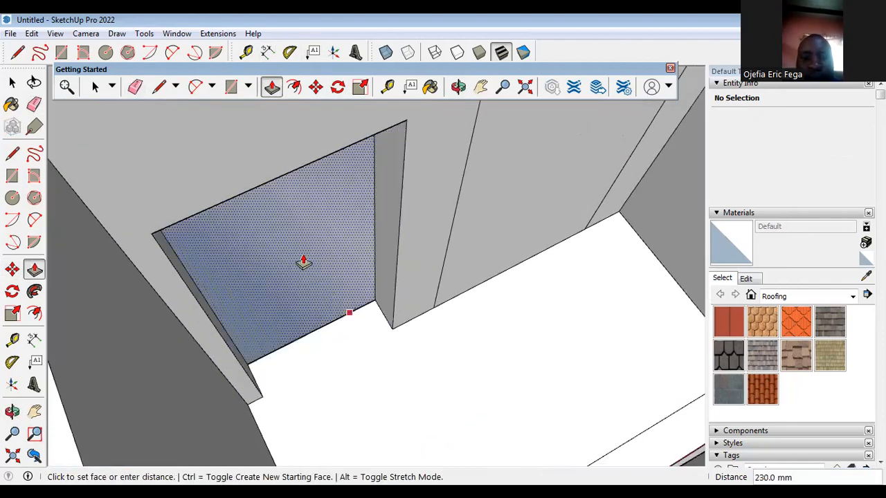
click(283, 239)
middle_drag(307, 316, 402, 336)
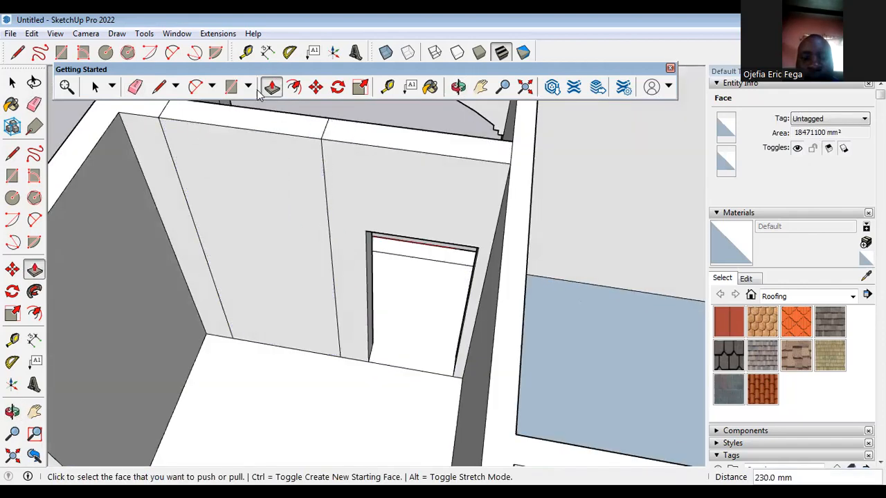
Step: Copy the top edge of the 1200 mm wide wall section down 900 mm and its bottom edge up 900 mm
click(135, 88)
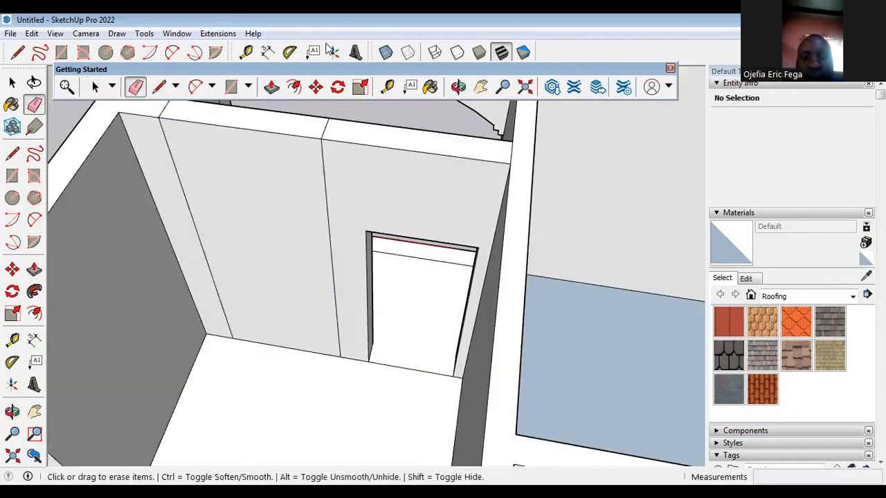
click(316, 87)
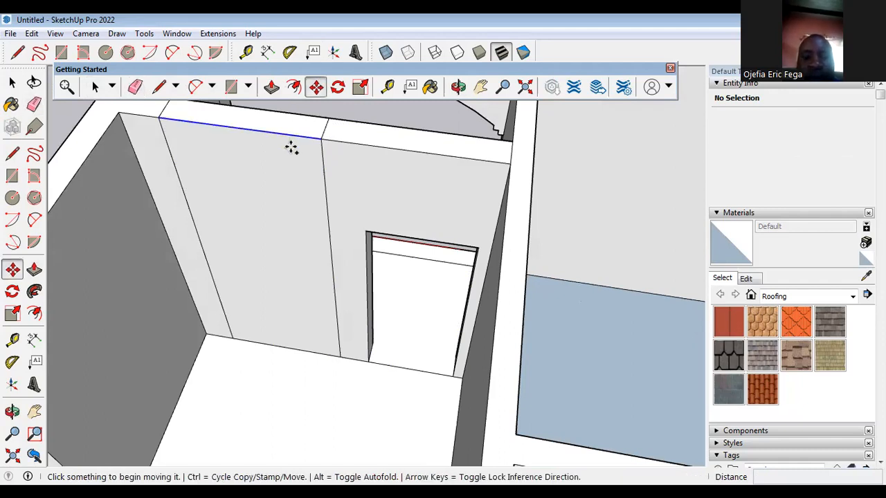
click(294, 136)
key(ctrl)
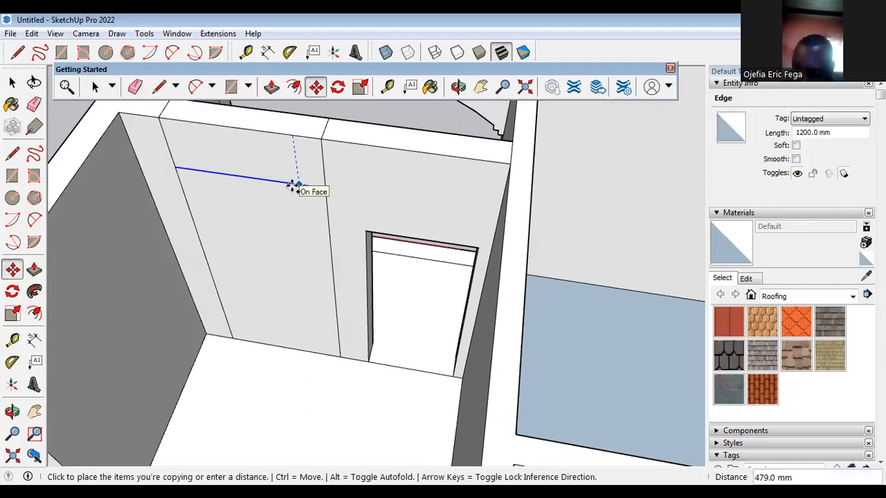
key(Return)
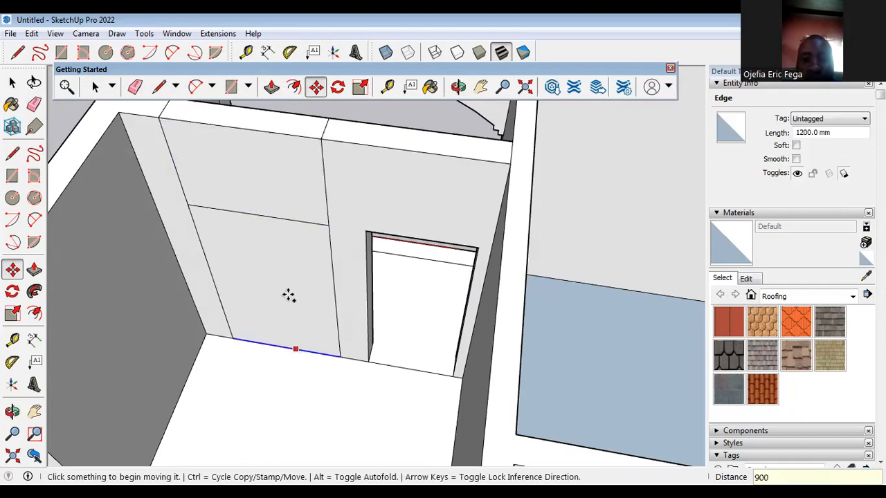
key(Return)
Step: Erase the surplus lines above and below the window outline beside the doorway, including those across the wall top
click(135, 87)
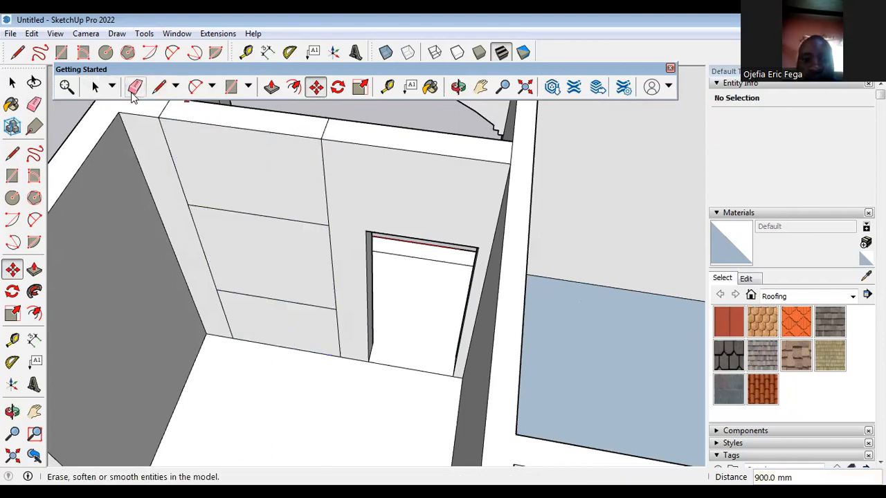
mouse_move(340, 179)
mouse_down()
mouse_move(157, 159)
mouse_move(168, 133)
mouse_up()
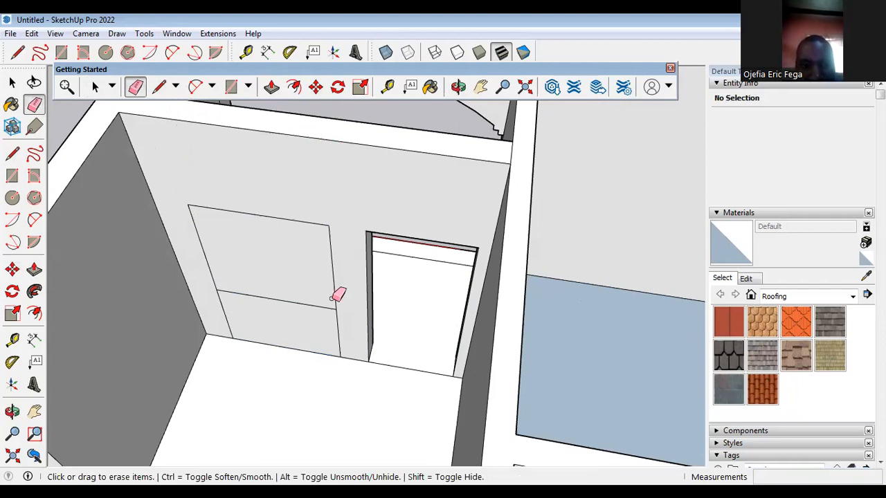
scroll(322, 337, up, 1)
drag(215, 312, 197, 305)
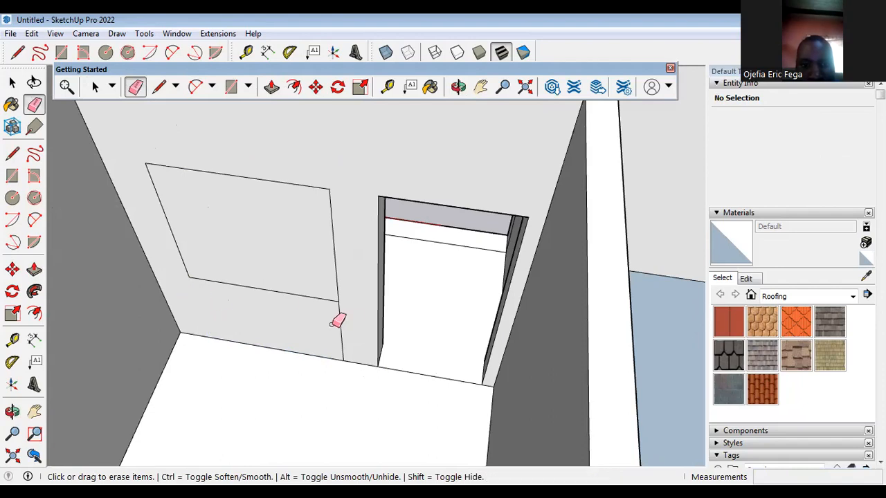
click(339, 318)
Step: Erase the leftover vertical lines on the arch-facing side of the partition wall
middle_drag(338, 311, 115, 379)
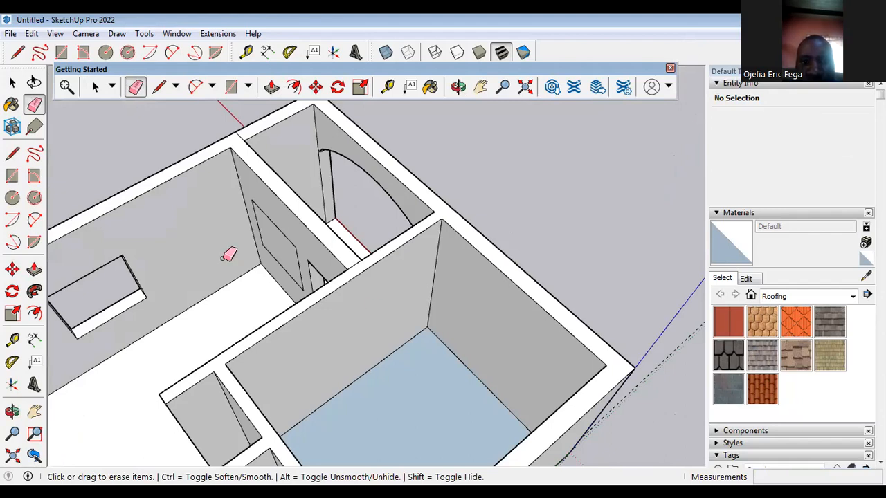
mouse_move(245, 217)
middle_down()
mouse_move(290, 259)
mouse_move(518, 159)
mouse_move(427, 177)
middle_up()
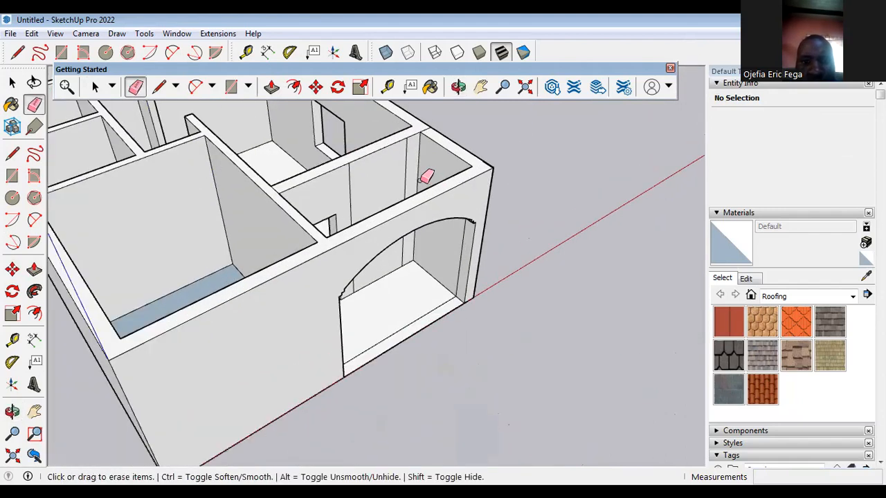
scroll(397, 166, up, 3)
mouse_move(320, 195)
middle_down()
mouse_move(419, 284)
mouse_move(379, 249)
mouse_move(337, 260)
mouse_move(305, 239)
middle_up()
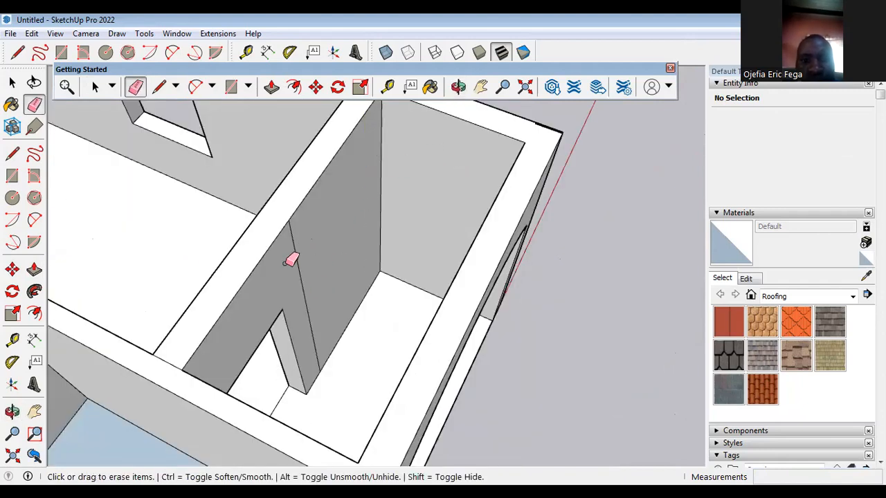
middle_drag(316, 301, 726, 318)
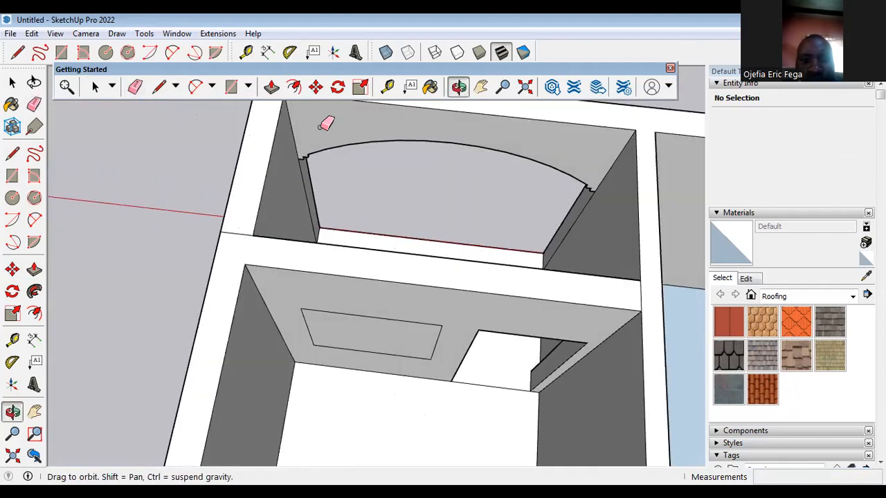
Step: Push the rectangular window face beside the doorway 230 mm through the partition wall to cut the opening
middle_drag(320, 127, 317, 89)
click(272, 88)
scroll(342, 173, down, 2)
middle_drag(325, 277, 405, 177)
scroll(338, 269, up, 2)
click(438, 289)
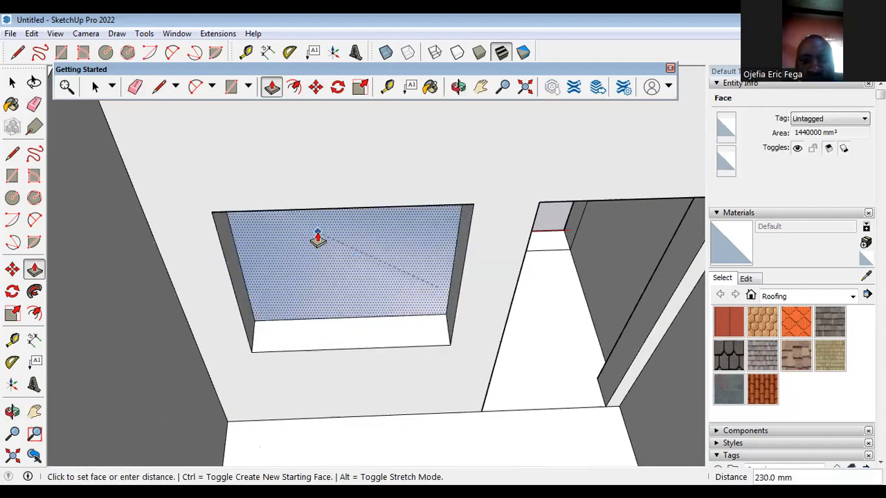
click(317, 238)
Step: Examine the house front and the door and window openings behind the arch from outside
scroll(415, 326, down, 5)
middle_drag(413, 332, 841, 297)
middle_drag(400, 440, 348, 277)
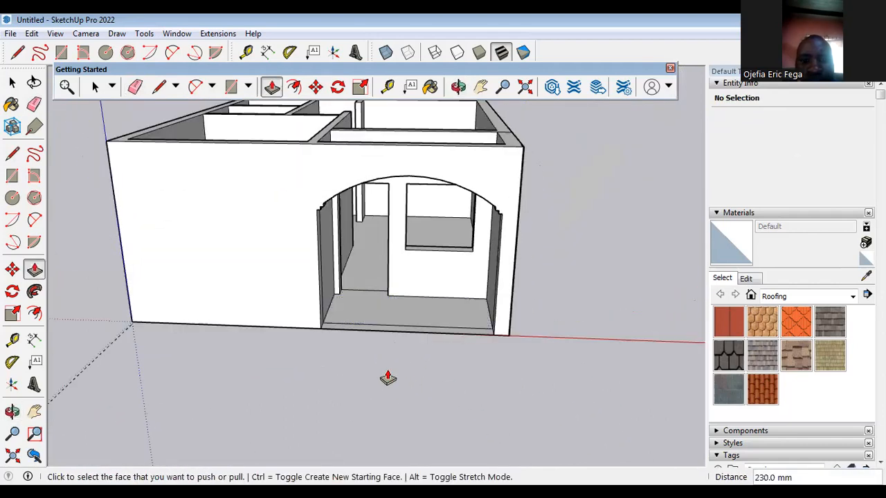
scroll(388, 378, down, 3)
middle_drag(435, 403, 368, 263)
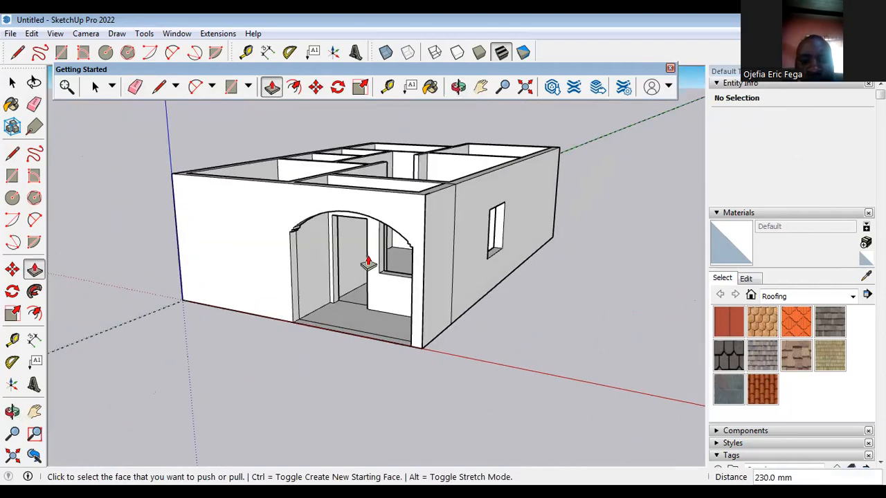
scroll(308, 286, up, 2)
middle_drag(304, 383, 319, 366)
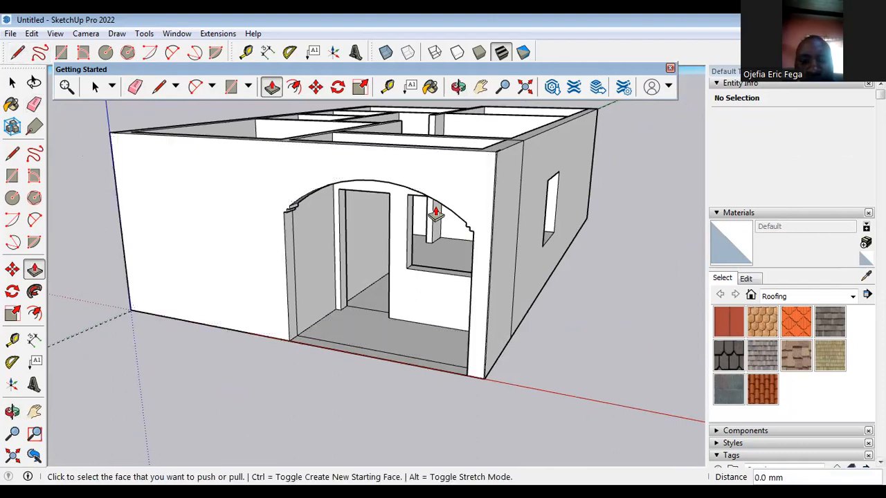
Step: Switch to the Door All Type LS model and dismiss the crash error report without sending it
click(95, 86)
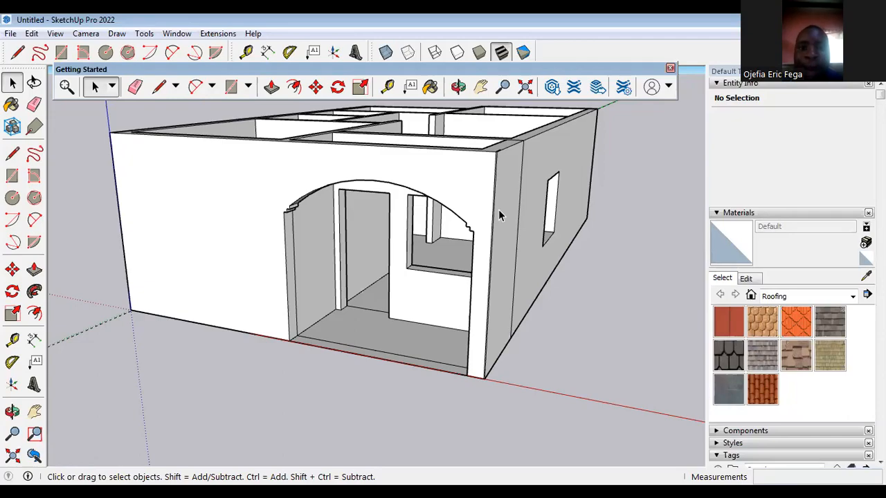
key(super+d)
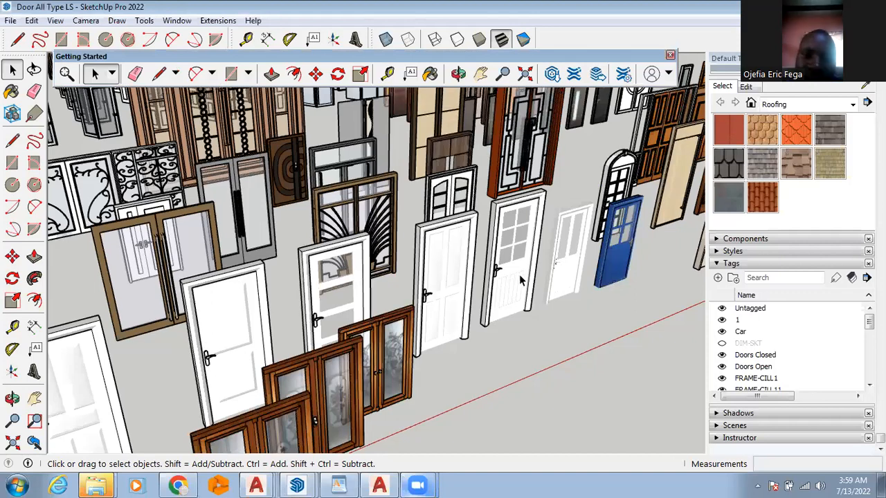
scroll(520, 279, down, 3)
scroll(528, 339, down, 2)
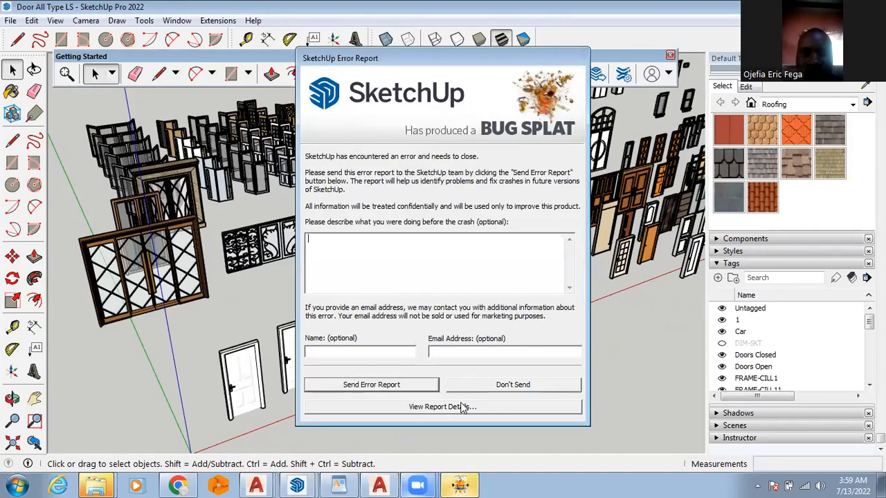
click(507, 385)
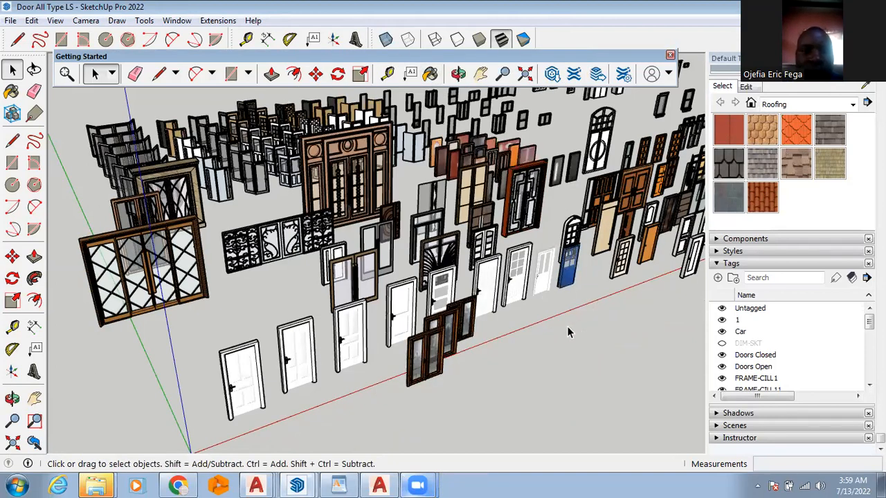
Step: Select the brown louvred door with the narrow glass pane in the door collection
scroll(505, 341, up, 2)
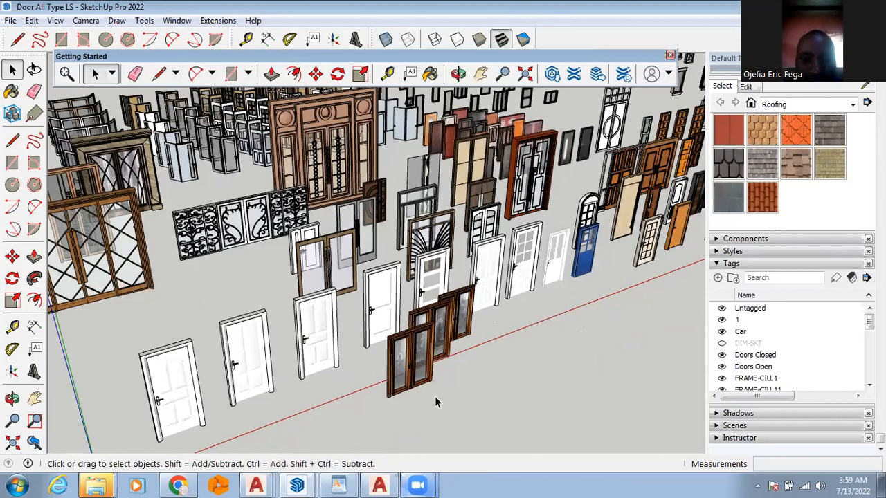
scroll(249, 323, down, 3)
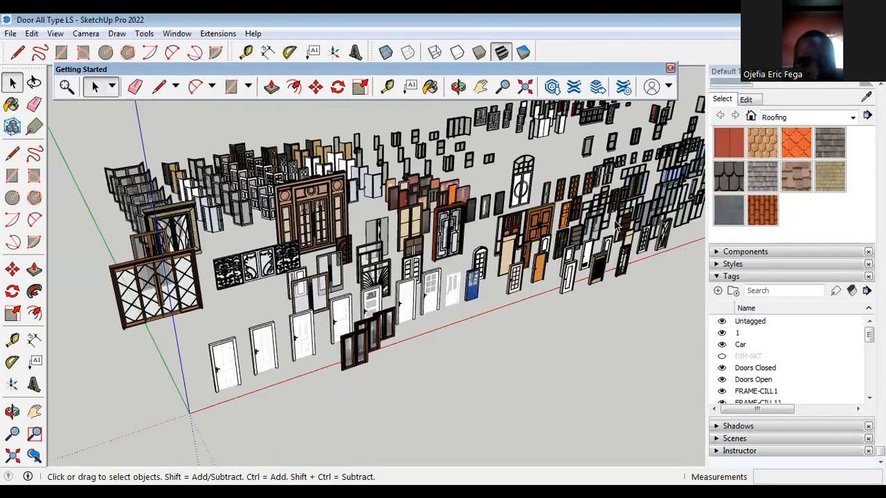
scroll(492, 299, up, 3)
scroll(421, 304, up, 3)
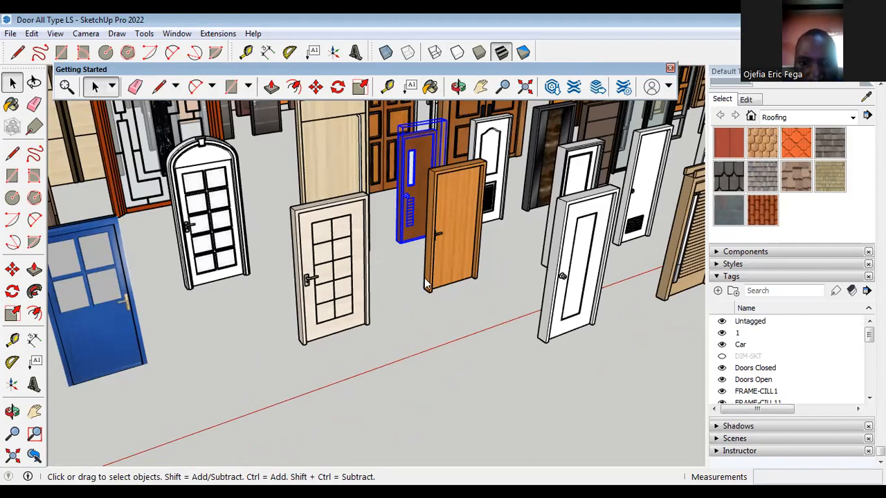
key(alt+Tab)
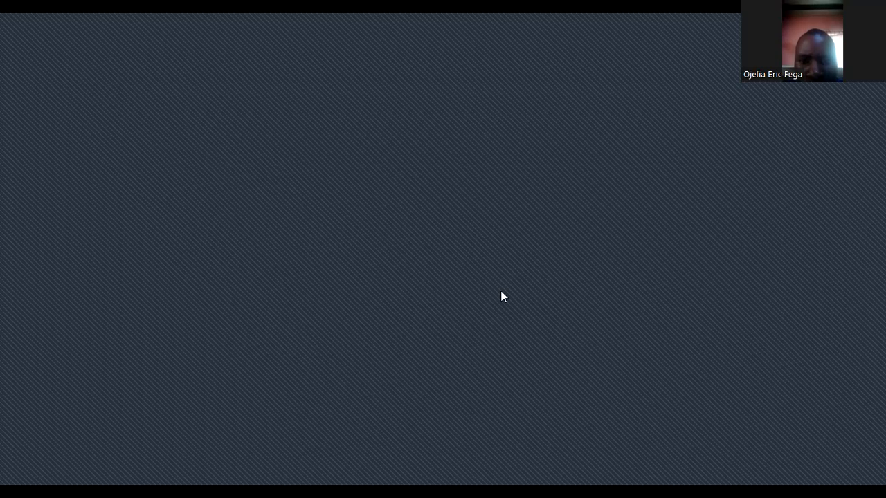
key(alt+Tab)
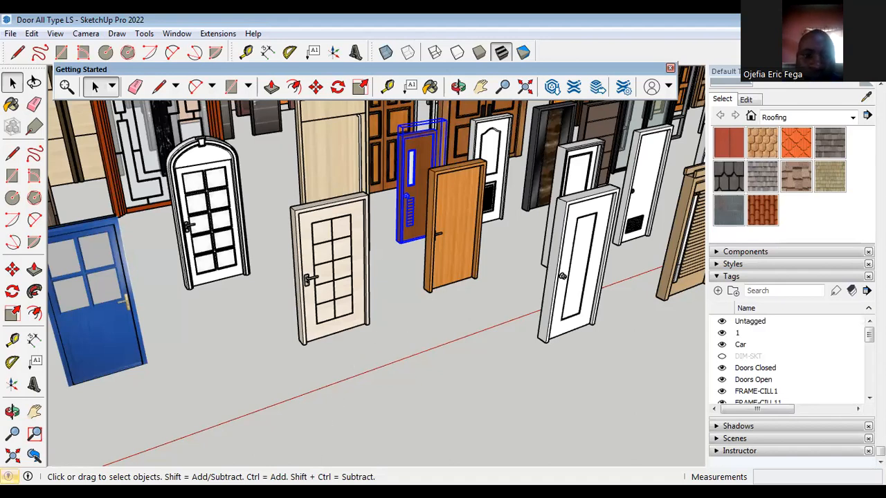
click(11, 34)
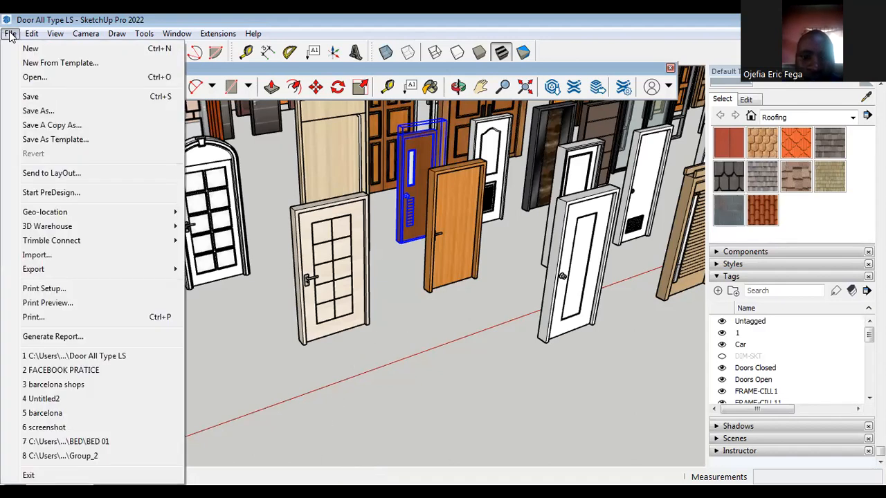
click(34, 78)
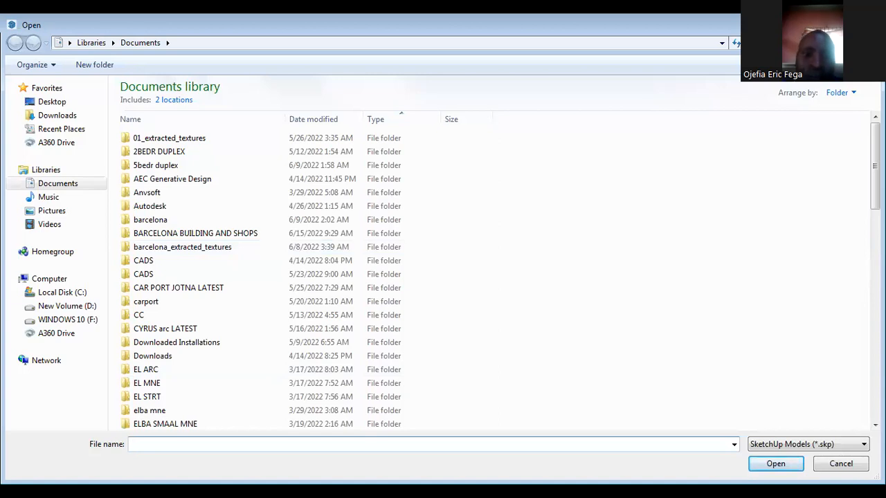
drag(875, 166, 875, 335)
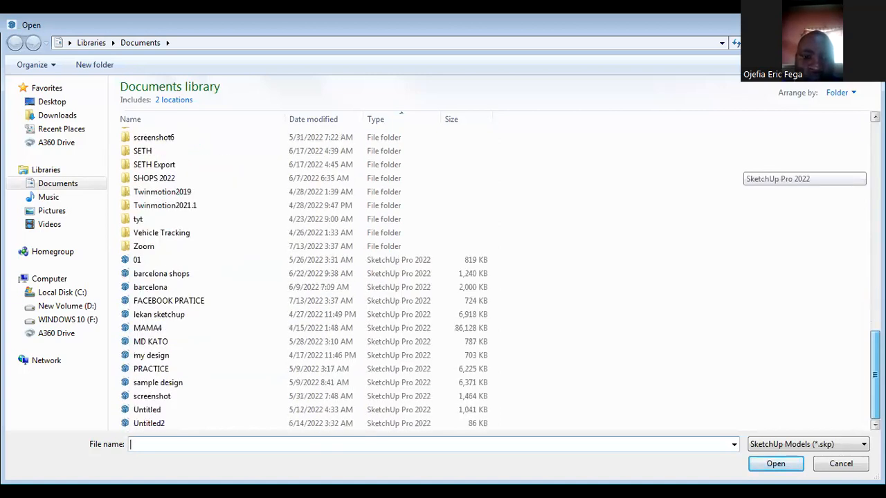
click(358, 425)
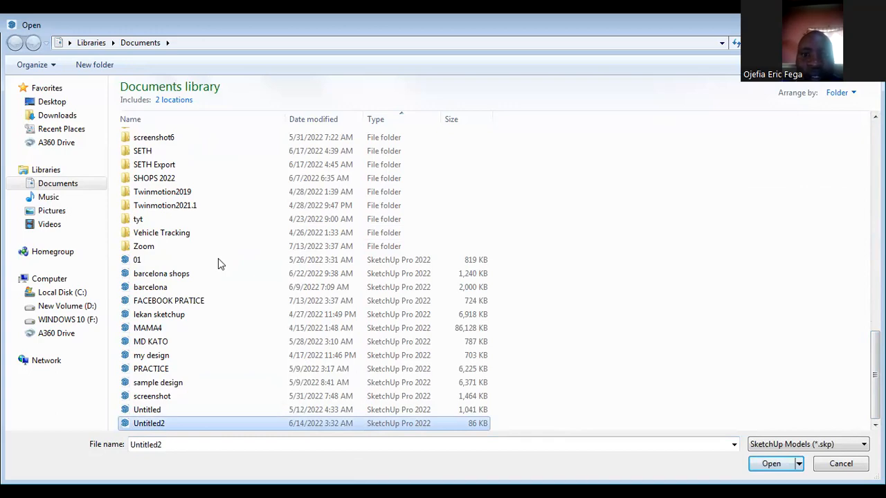
key(Escape)
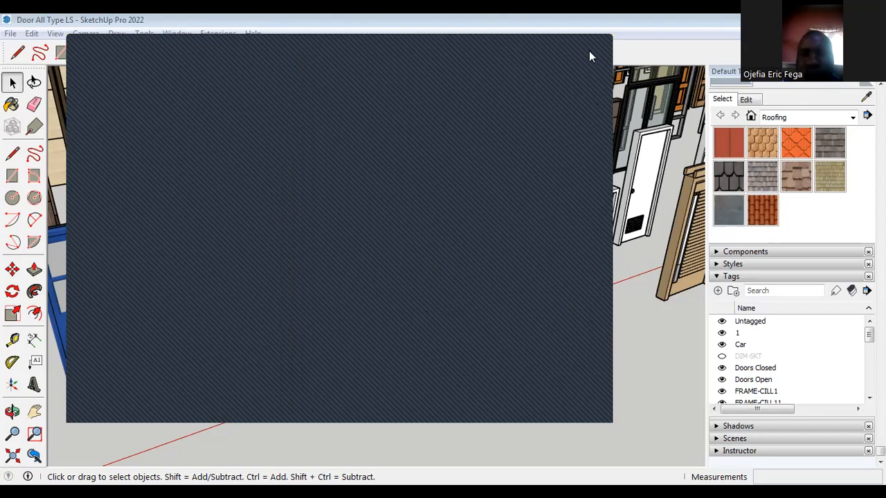
click(43, 16)
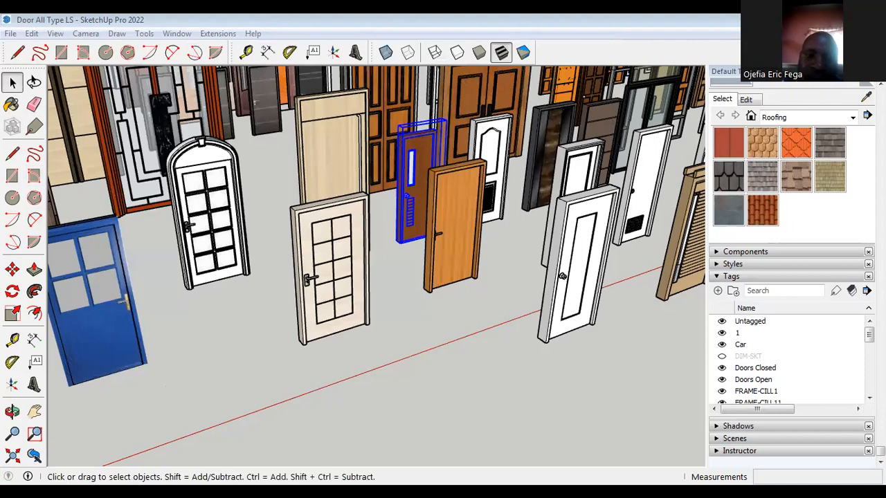
Step: Start a new blank SketchUp model
click(11, 33)
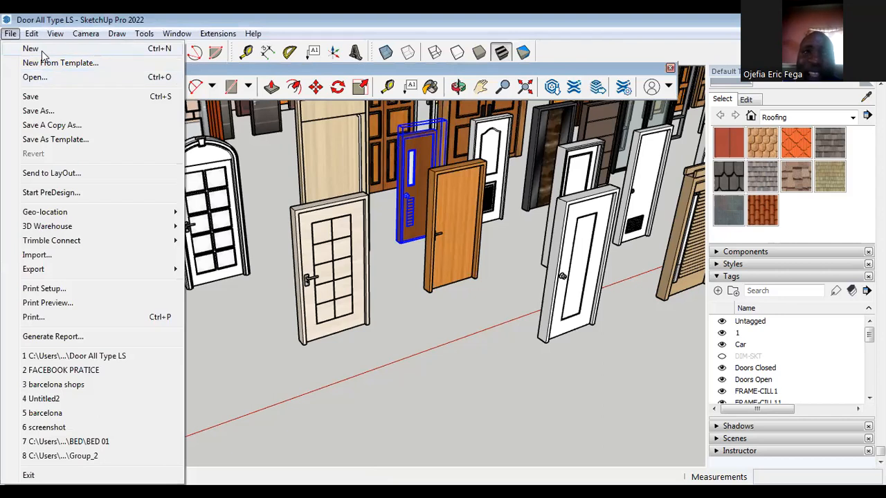
click(31, 48)
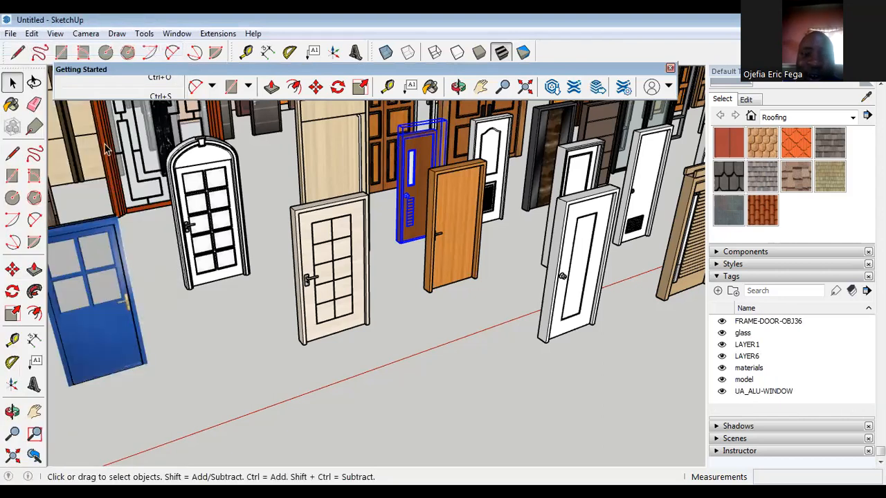
scroll(415, 332, up, 5)
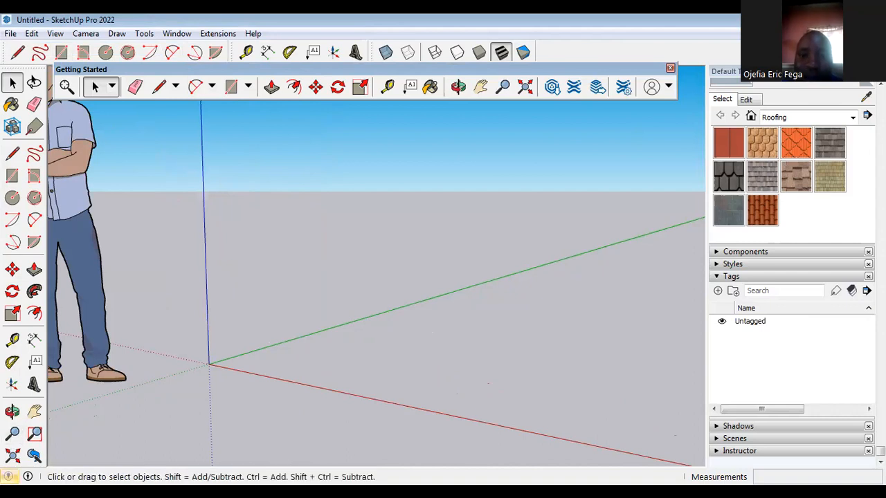
key(super)
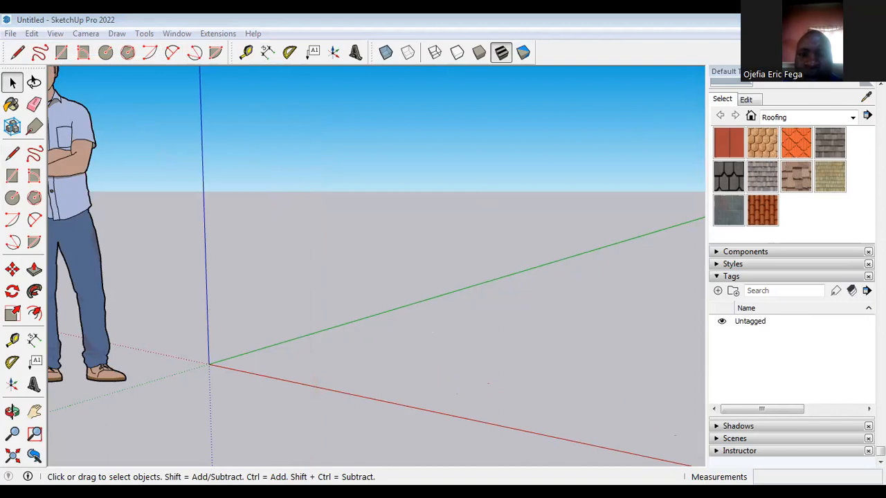
click(365, 188)
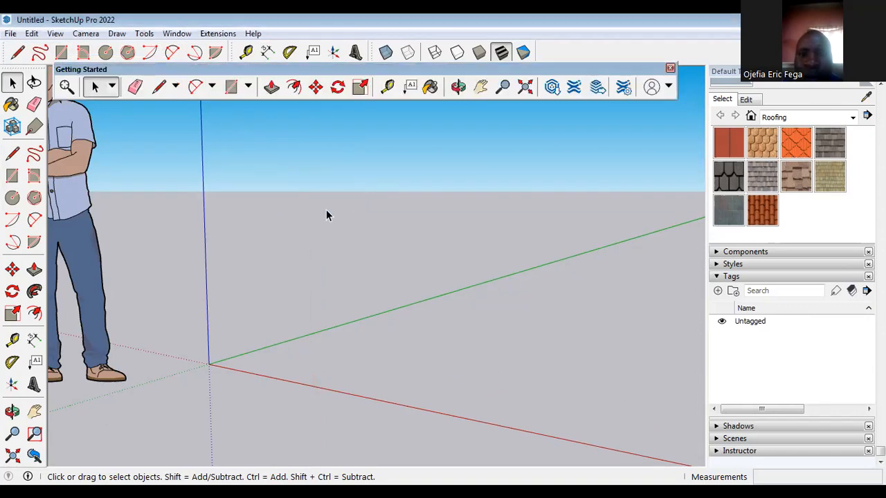
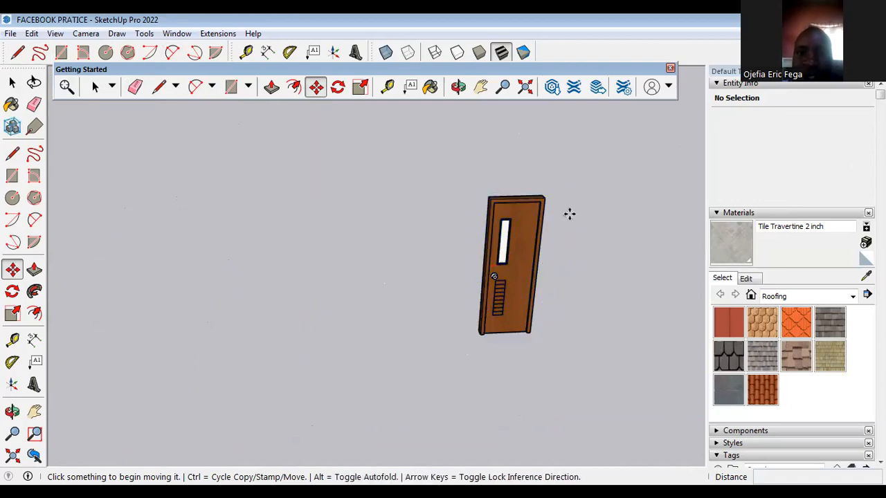
key(ctrl)
click(535, 207)
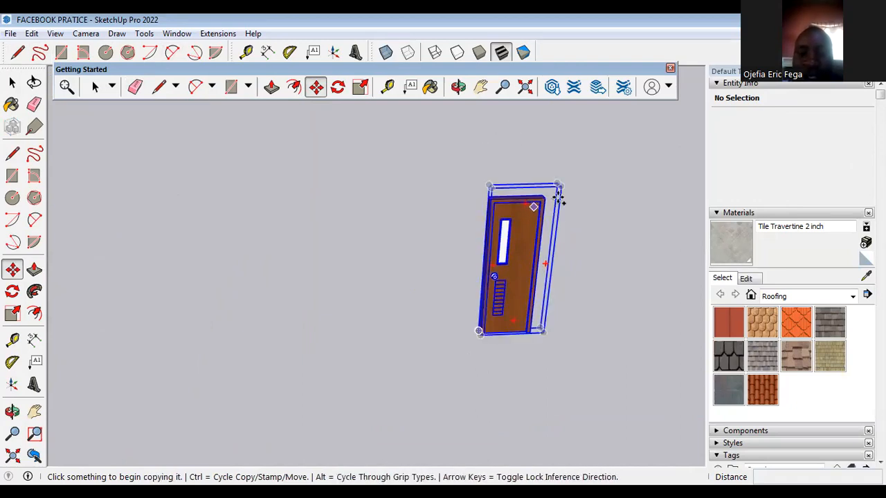
key(Escape)
key(Escape)
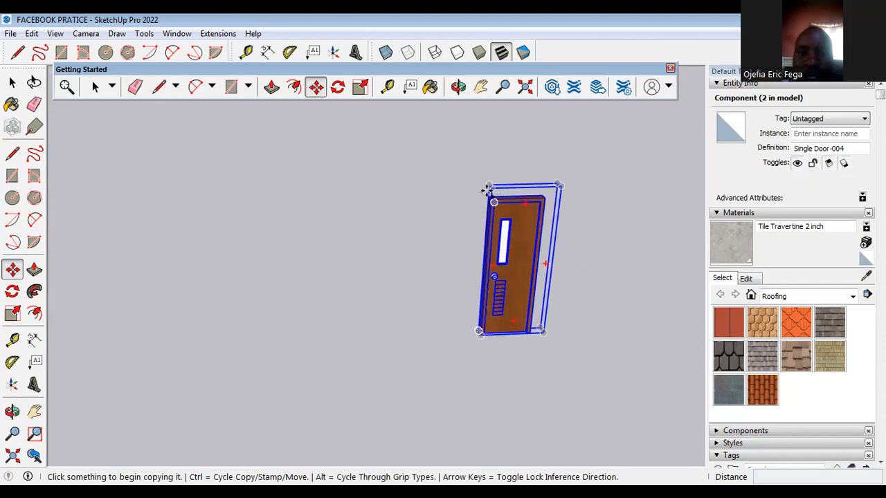
right_click(372, 182)
key(Escape)
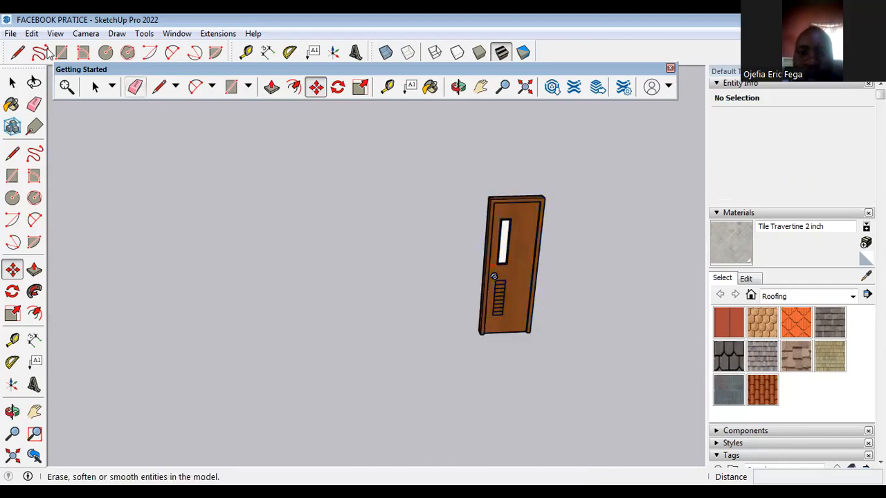
click(95, 87)
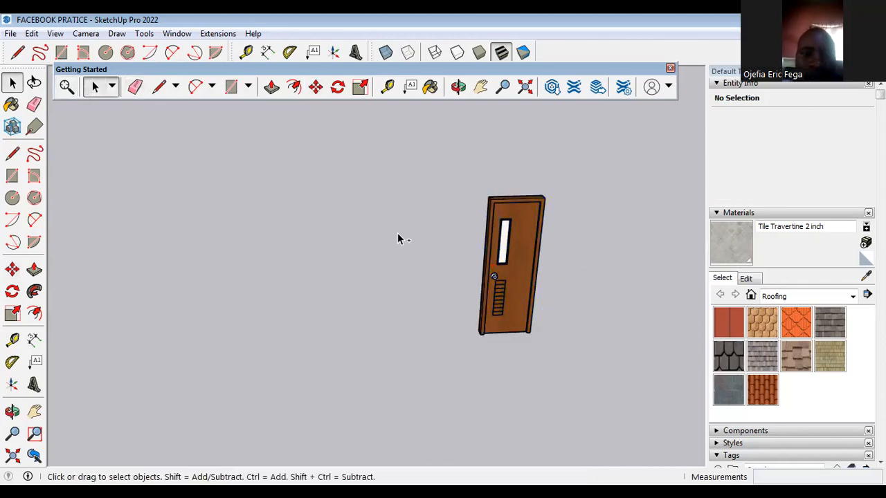
click(490, 226)
right_click(482, 198)
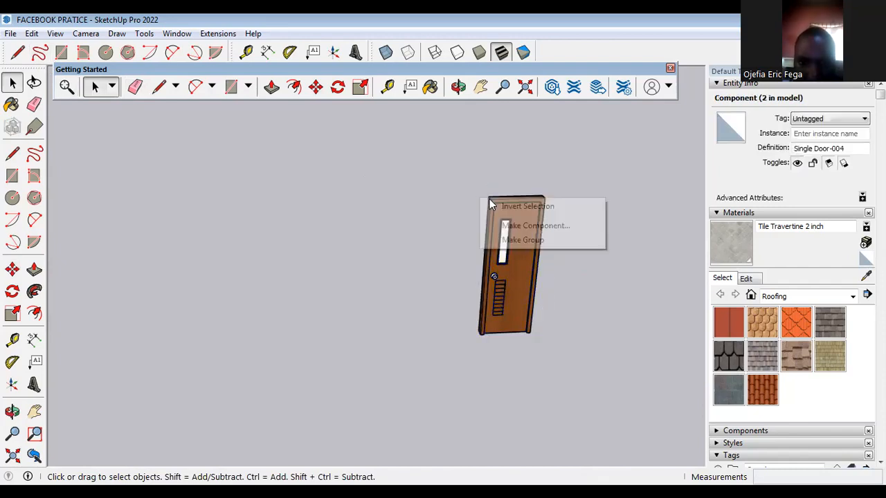
click(339, 156)
click(495, 212)
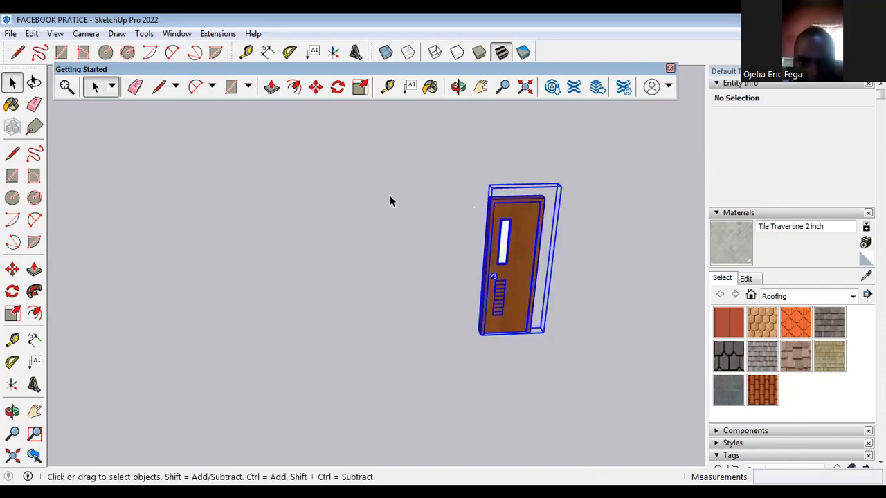
click(467, 181)
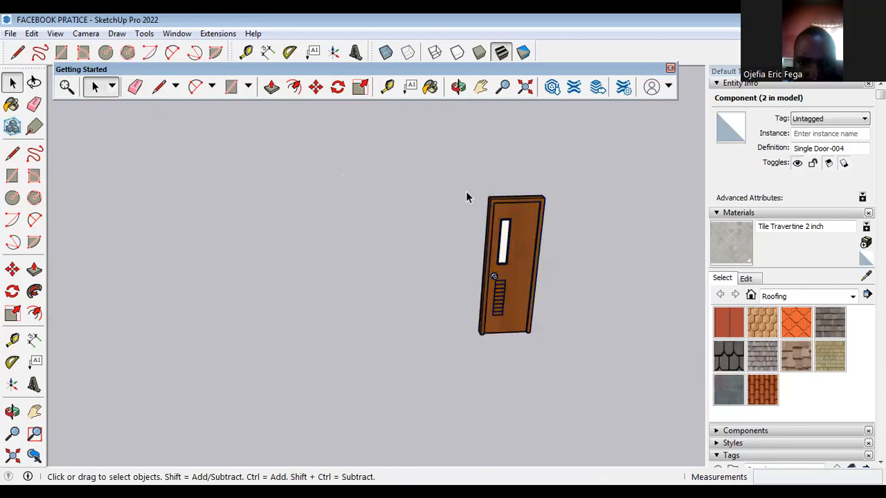
click(513, 230)
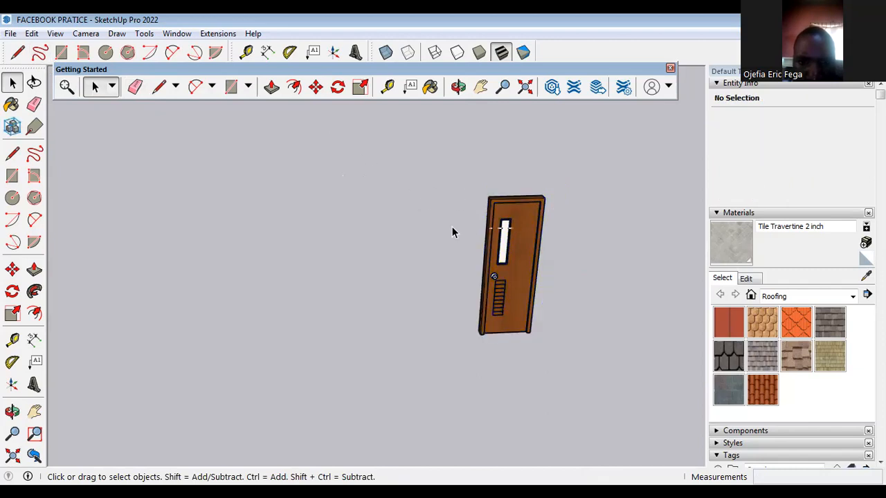
click(316, 87)
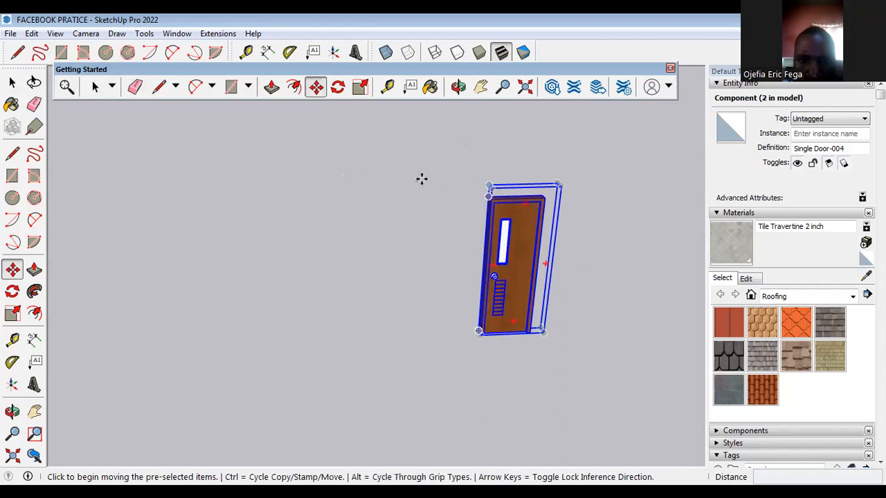
click(490, 196)
key(ctrl)
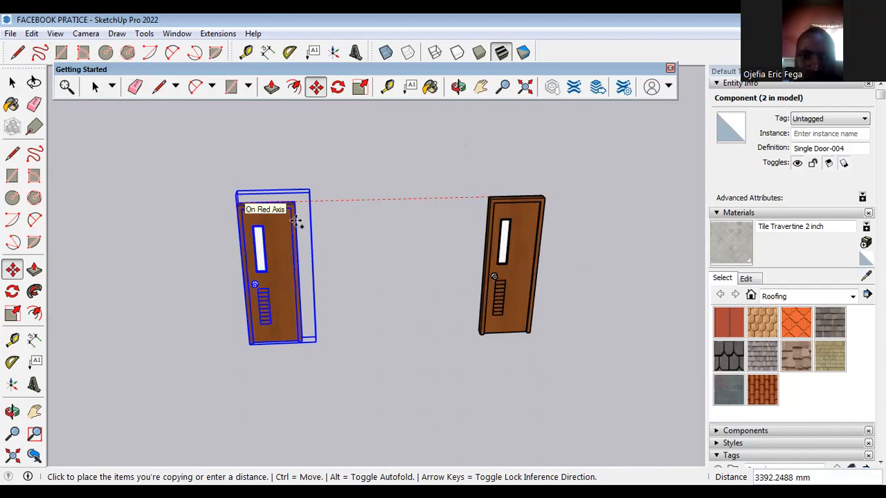
key(Escape)
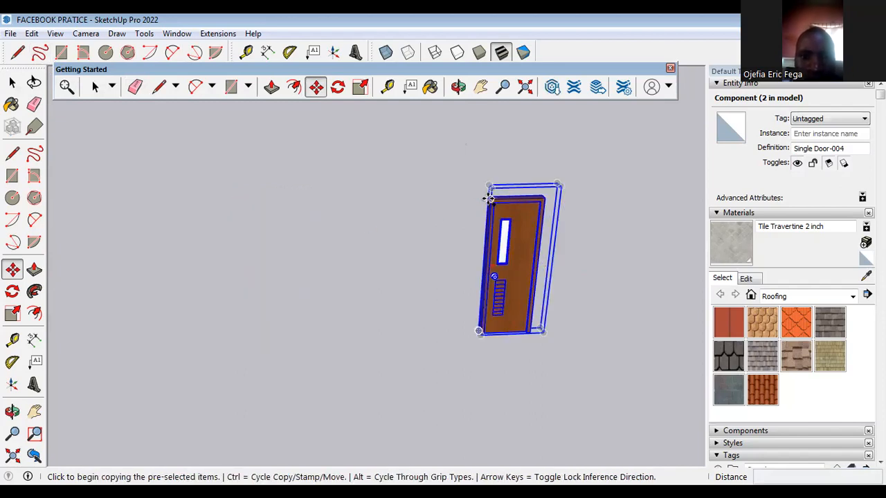
click(489, 199)
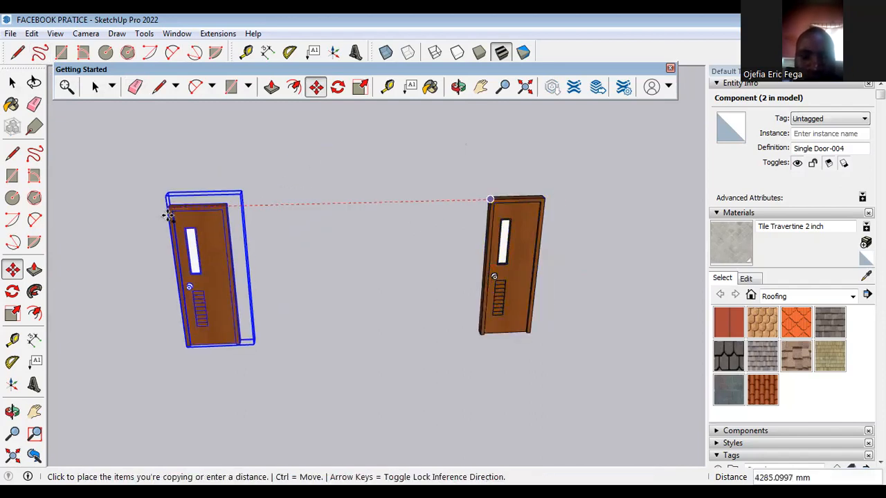
key(Escape)
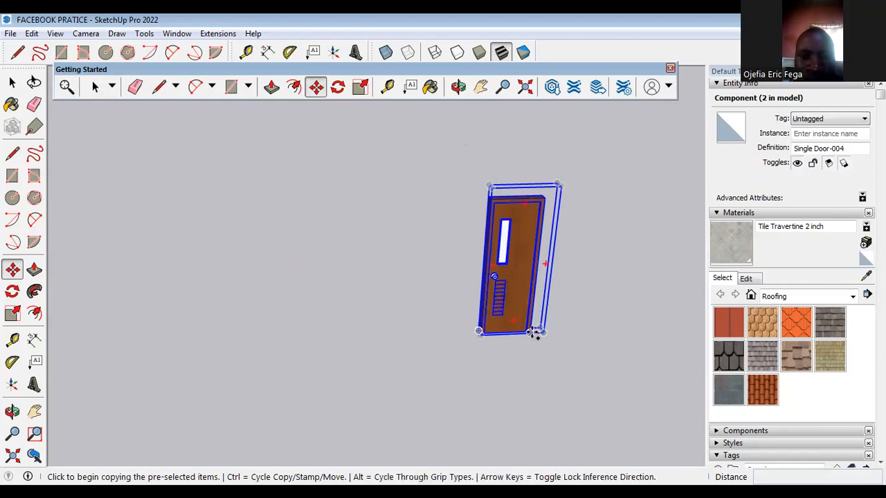
Step: Copy the brown louvred door by its lower corner into the upper-floor opening above the balcony and clear the selection
click(532, 332)
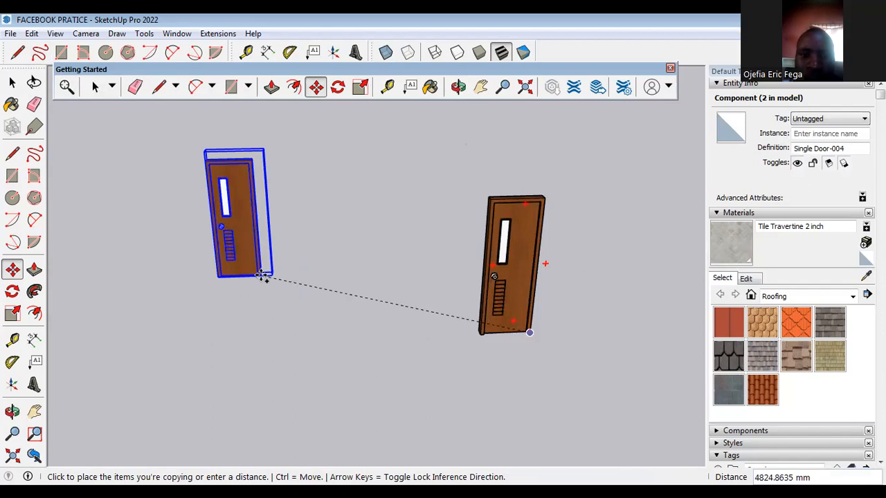
scroll(409, 347, down, 2)
scroll(477, 354, down, 3)
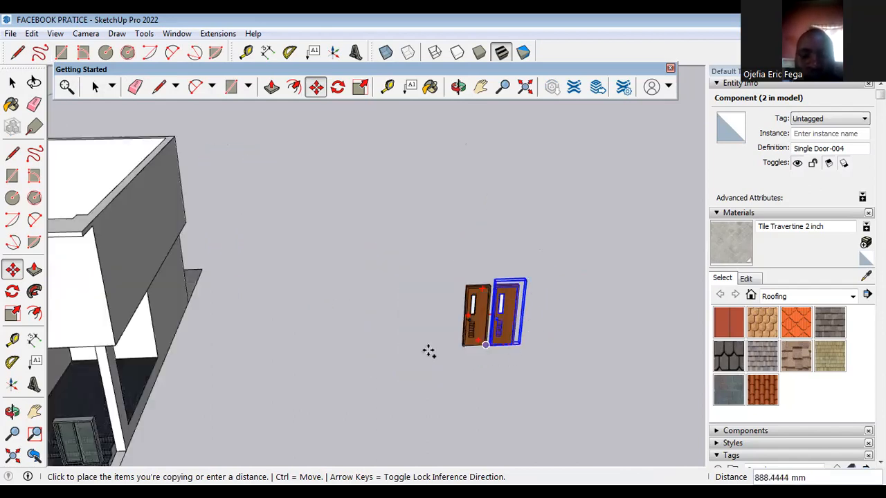
scroll(536, 221, down, 4)
middle_drag(241, 334, 500, 310)
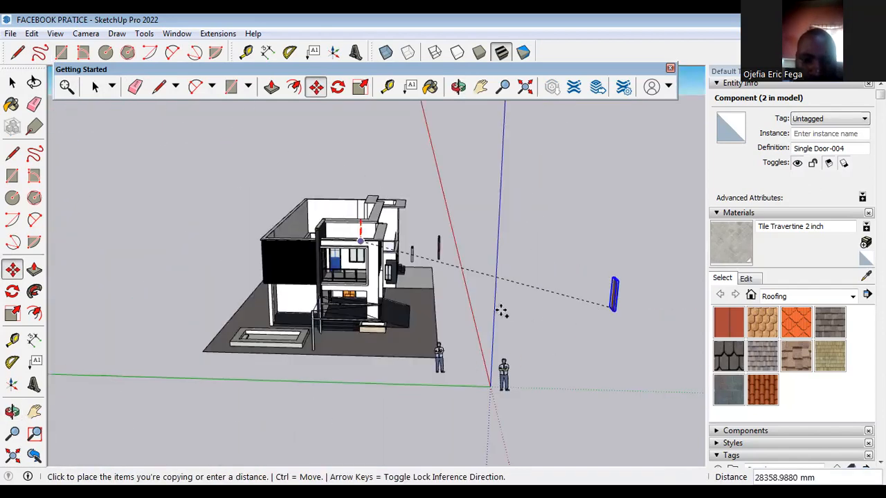
scroll(423, 325, up, 5)
middle_drag(520, 346, 367, 277)
scroll(493, 279, up, 4)
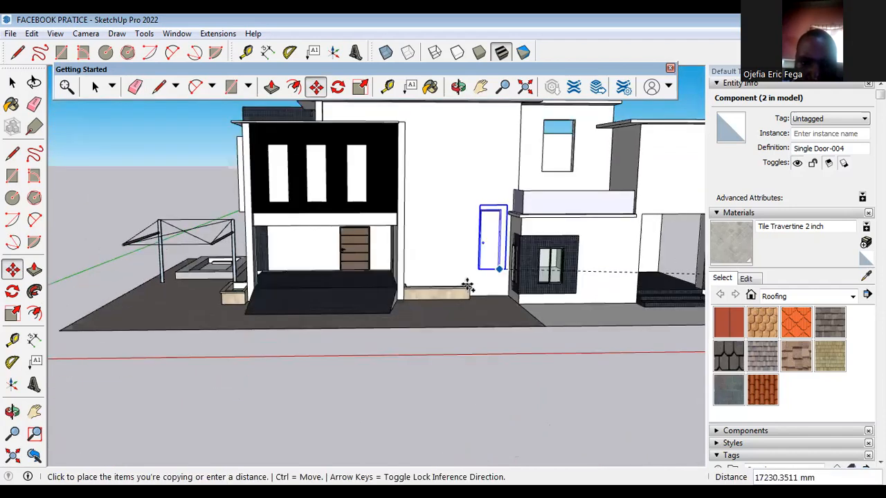
scroll(282, 333, down, 2)
scroll(596, 118, up, 1)
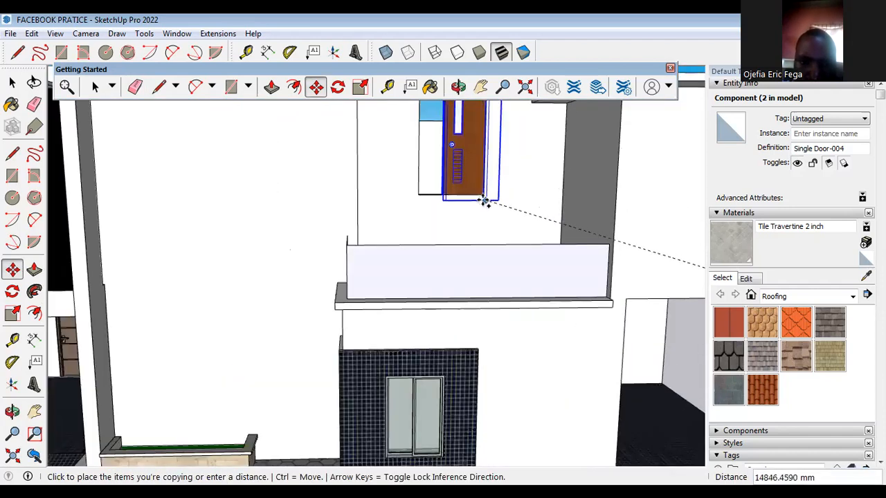
click(483, 197)
scroll(469, 303, down, 2)
middle_drag(469, 304, 436, 368)
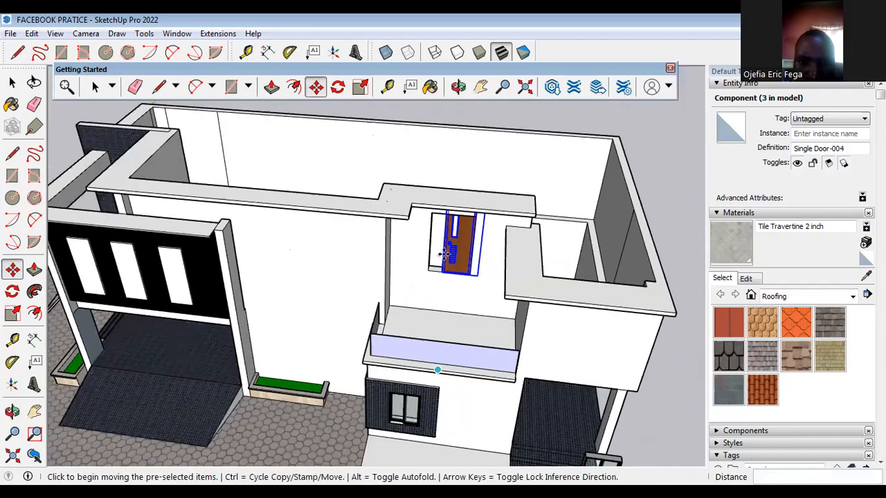
scroll(443, 263, up, 4)
key(ctrl+t)
scroll(424, 213, up, 1)
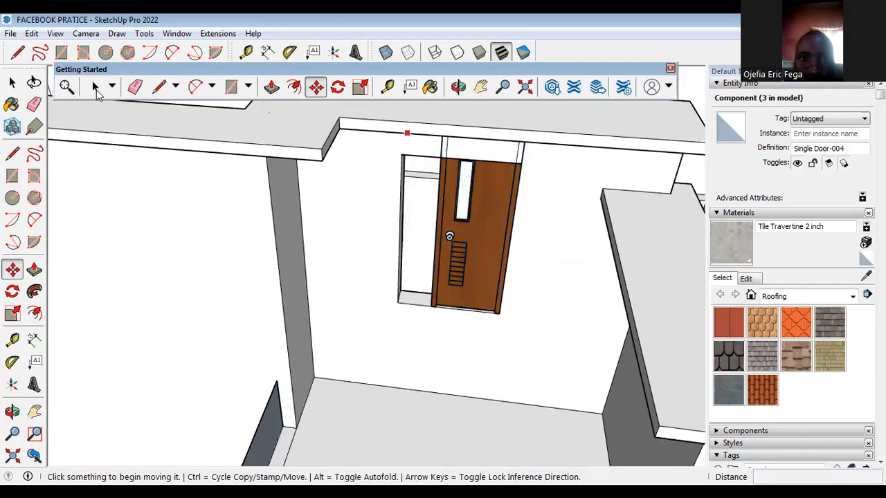
Step: Scale the placed door copy by about 1.44 in width so its handle side reaches the edge of the wall opening
click(95, 87)
click(484, 222)
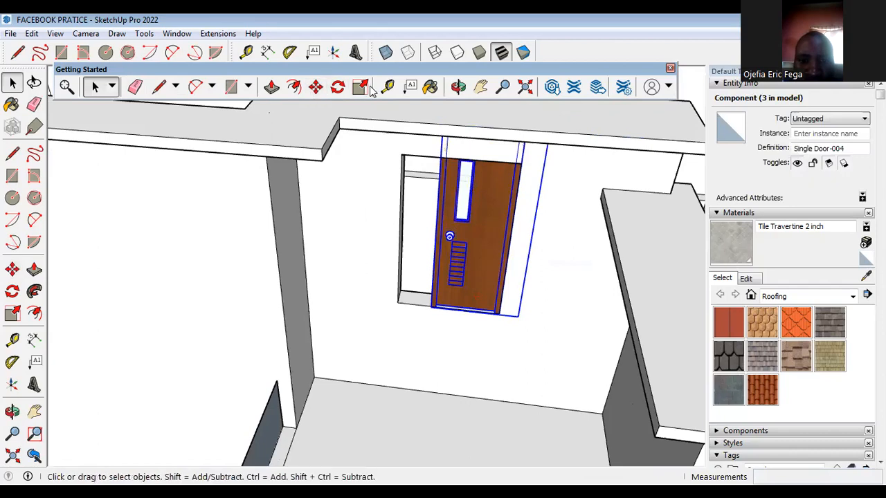
click(360, 86)
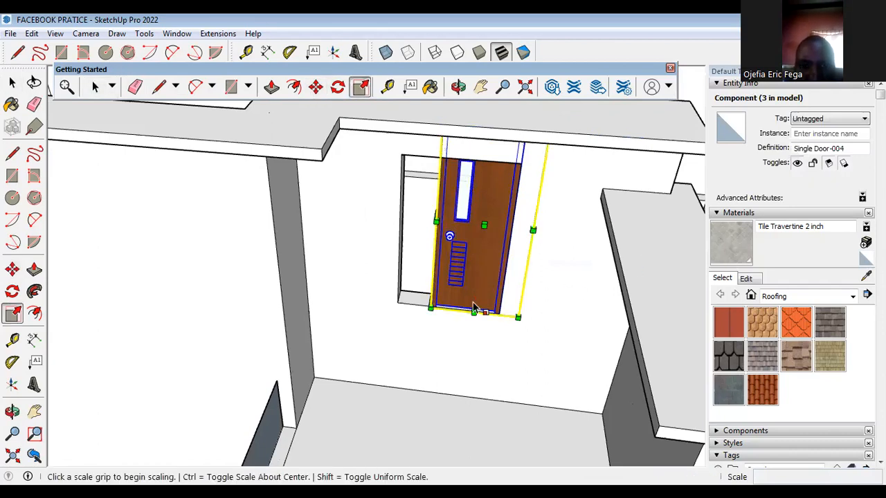
middle_drag(474, 308, 494, 330)
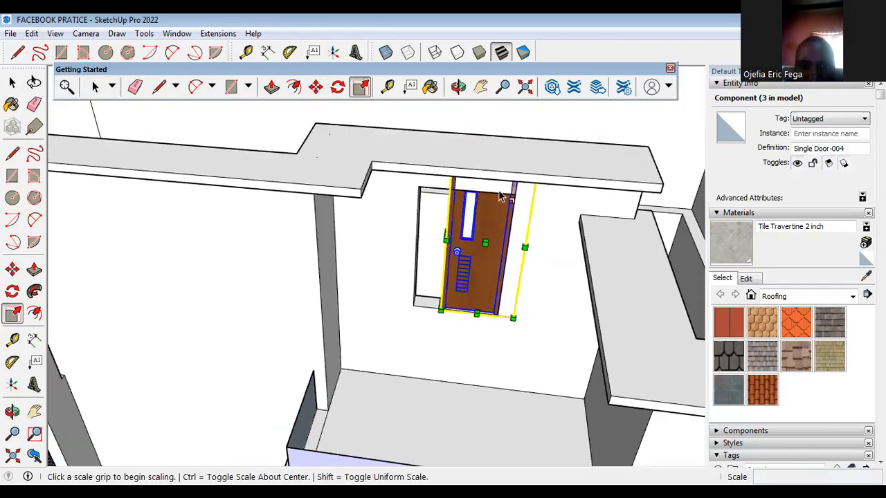
middle_drag(502, 197, 501, 190)
click(493, 225)
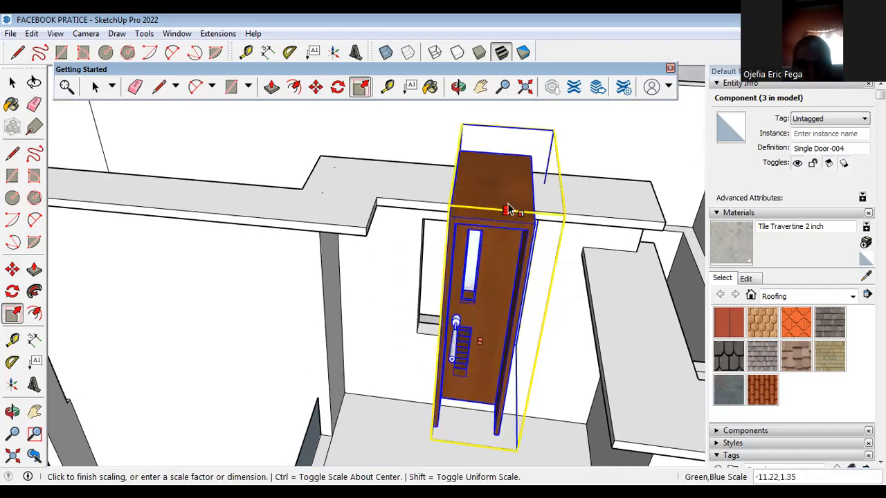
key(Escape)
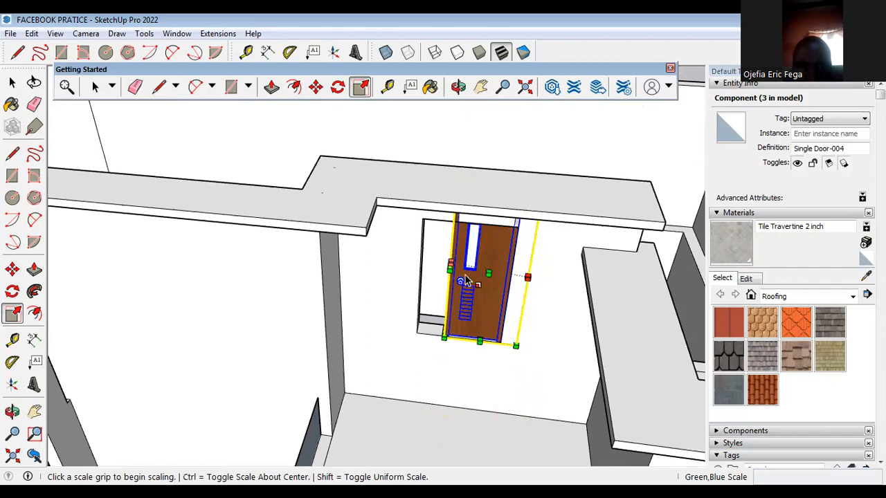
scroll(466, 280, up, 4)
scroll(504, 267, down, 3)
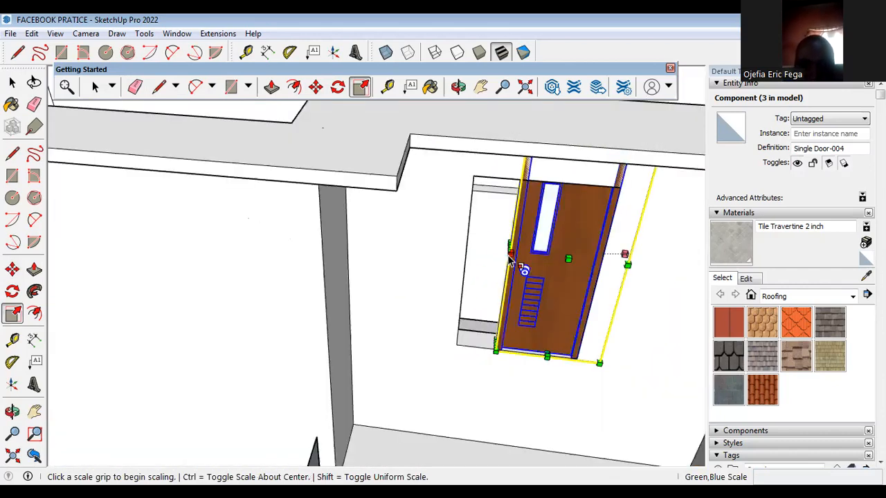
click(508, 257)
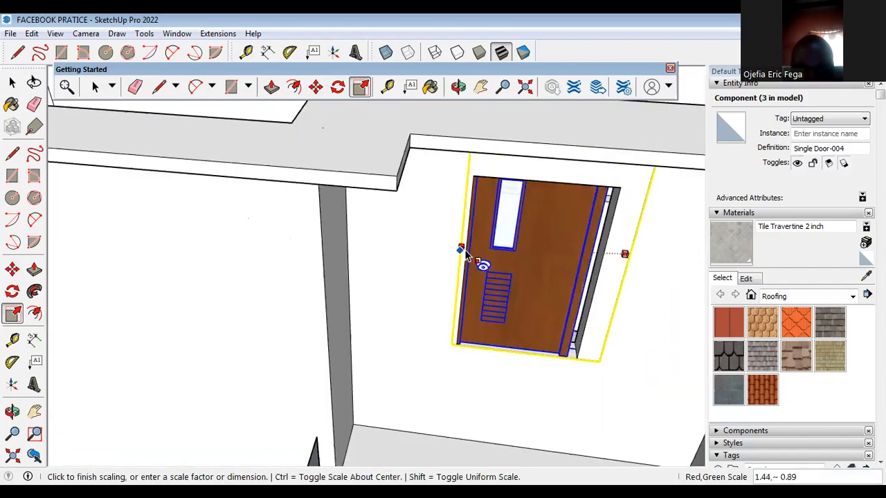
click(481, 316)
scroll(541, 322, down, 3)
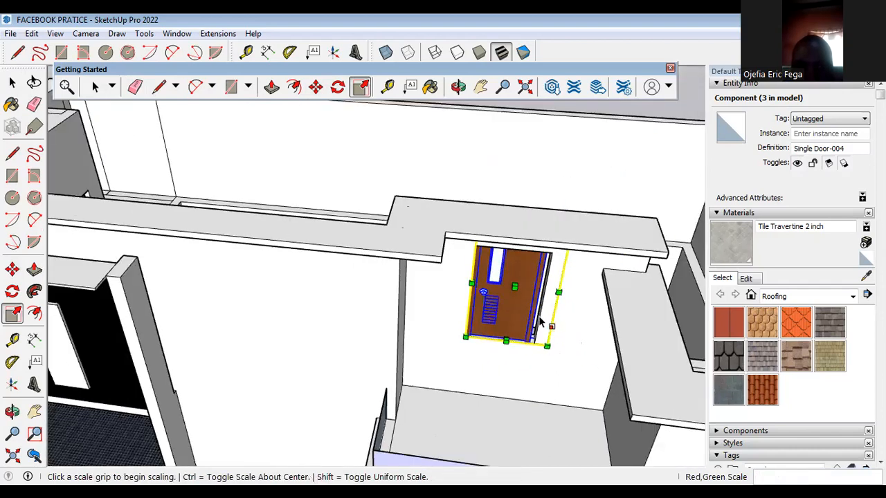
Step: Scale the door copy by about 1.09 in width so its hinge side meets the opposite edge of the opening
scroll(541, 322, up, 3)
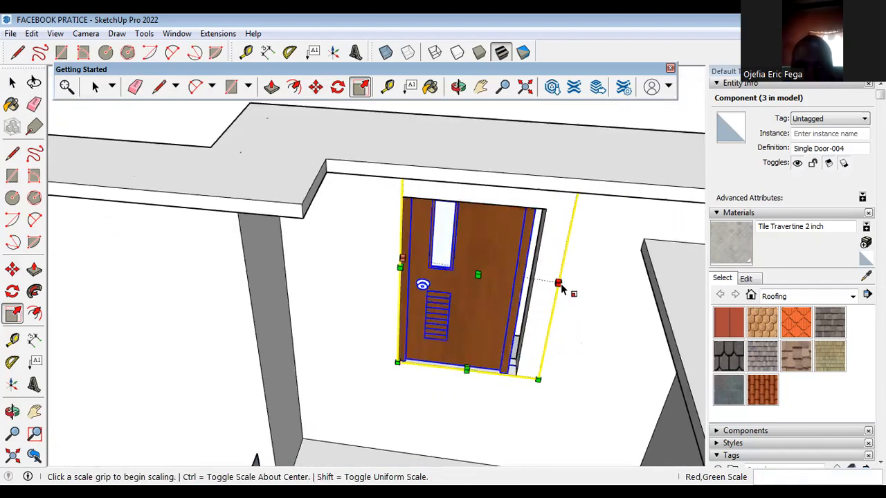
click(559, 284)
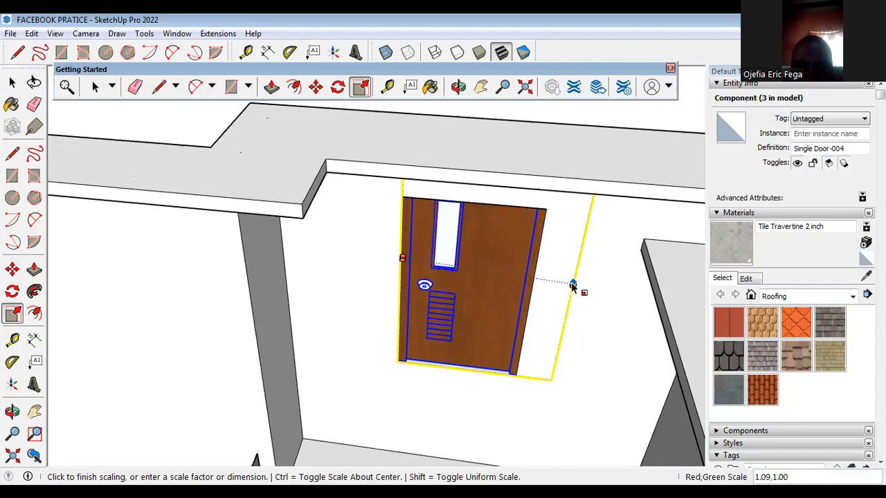
click(518, 337)
scroll(512, 339, down, 3)
middle_drag(489, 377, 537, 298)
scroll(526, 294, up, 2)
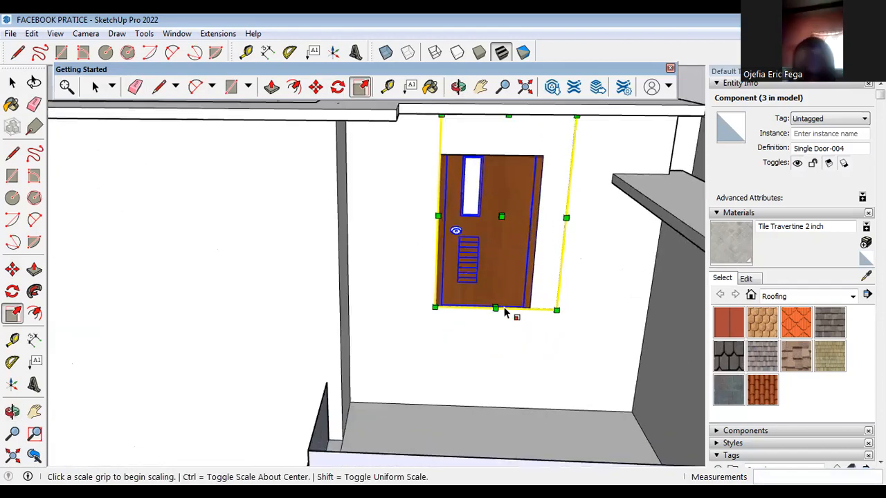
Step: Shrink the door copy's height from its bottom edge by a factor of 0.62 and move it down to the opening's sill
click(495, 308)
click(503, 249)
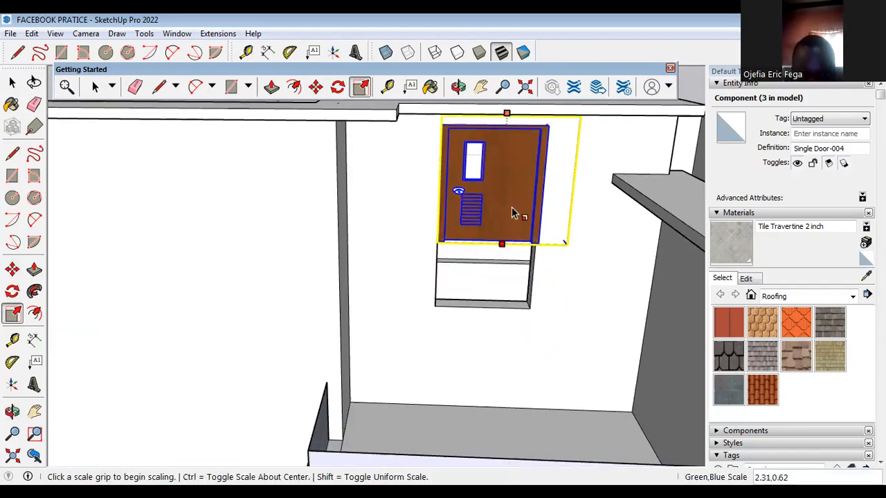
click(315, 86)
click(499, 166)
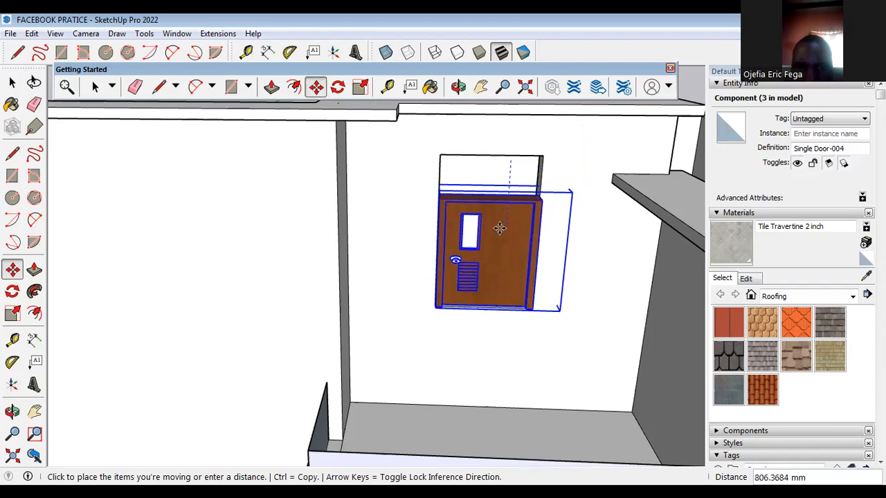
Step: Scale the door copy upward so its top edge reaches the head of the balcony opening
click(360, 86)
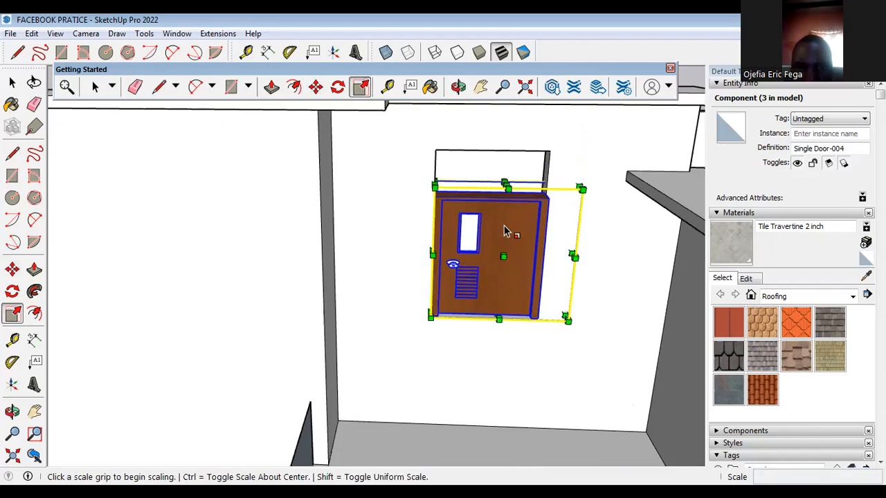
click(506, 185)
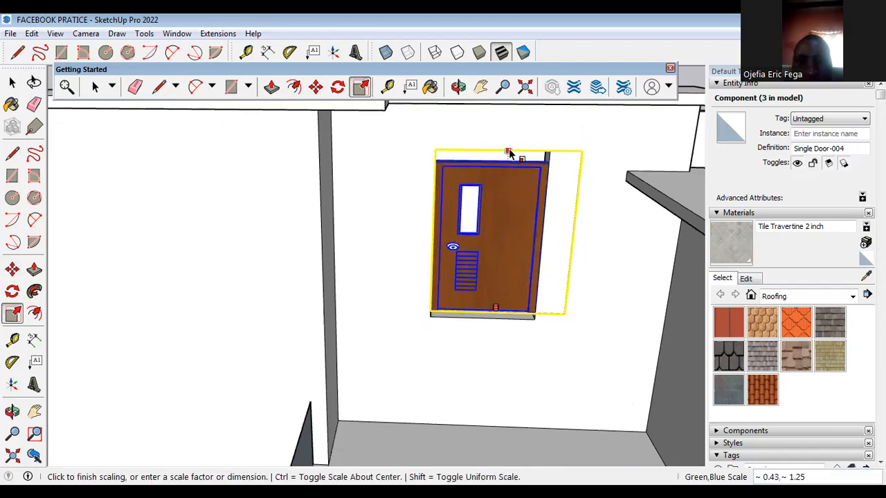
click(548, 140)
scroll(509, 152, up, 2)
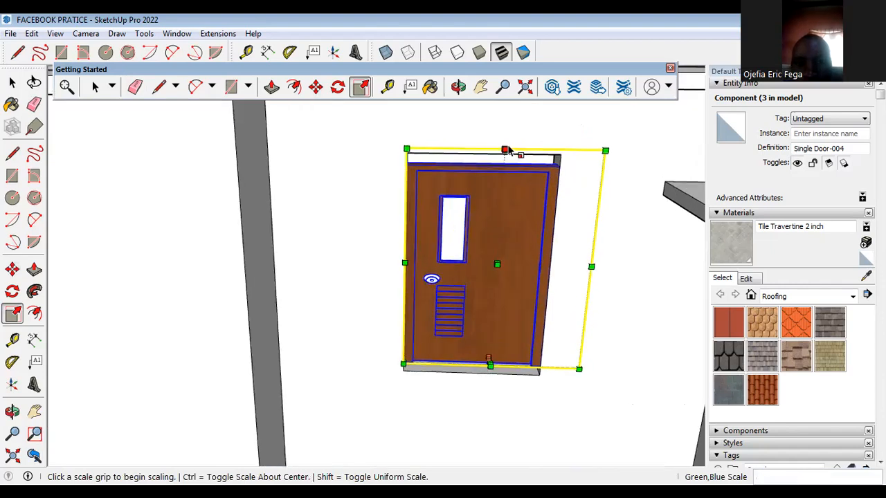
click(505, 150)
click(504, 150)
Step: Stretch the door copy's bottom edge down to close the gap at the opening's sill
middle_drag(480, 335, 538, 263)
scroll(508, 307, up, 2)
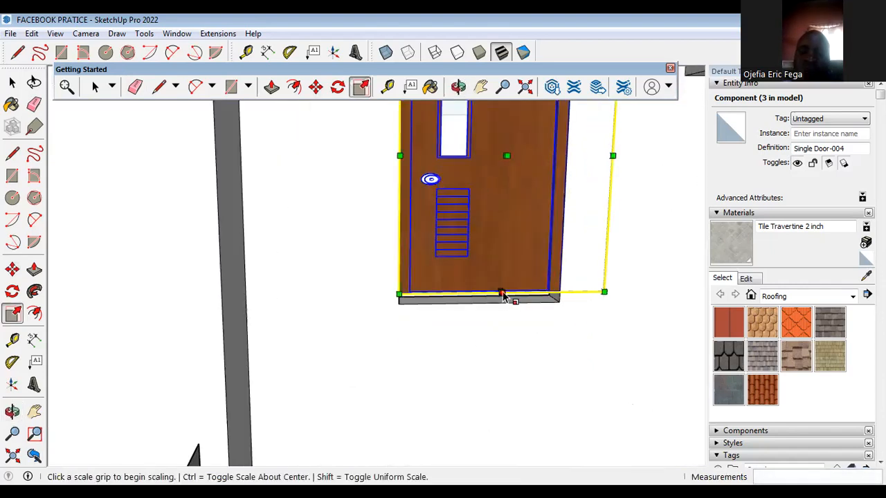
click(502, 293)
click(501, 308)
scroll(506, 311, down, 5)
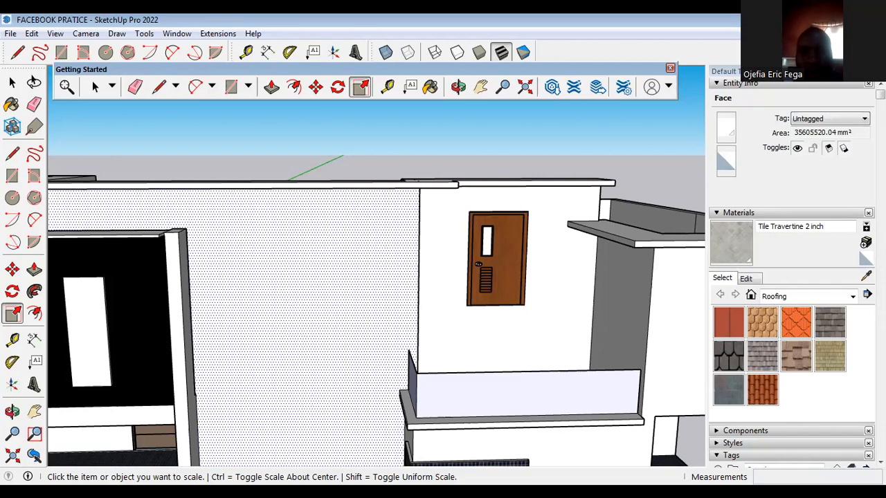
Step: Paste the copied two-pane 3' x 5' window component into the house model, in the empty space beside the building
key(alt+Tab)
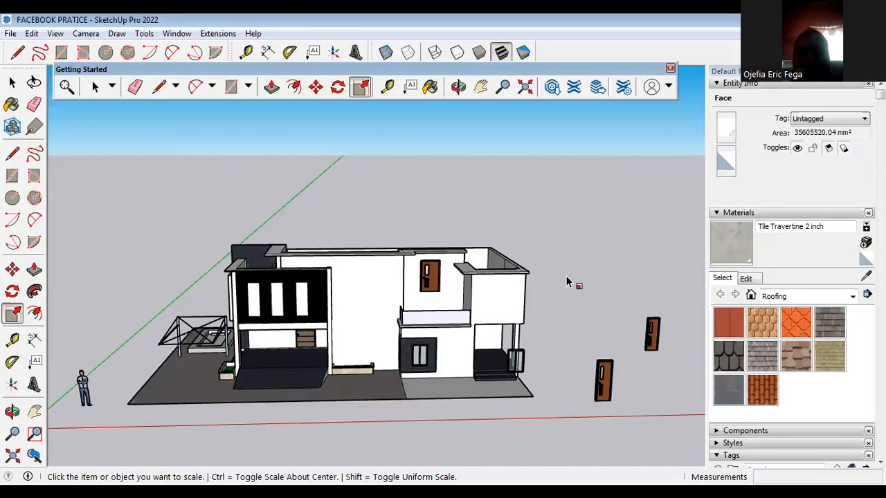
click(566, 279)
key(ctrl)
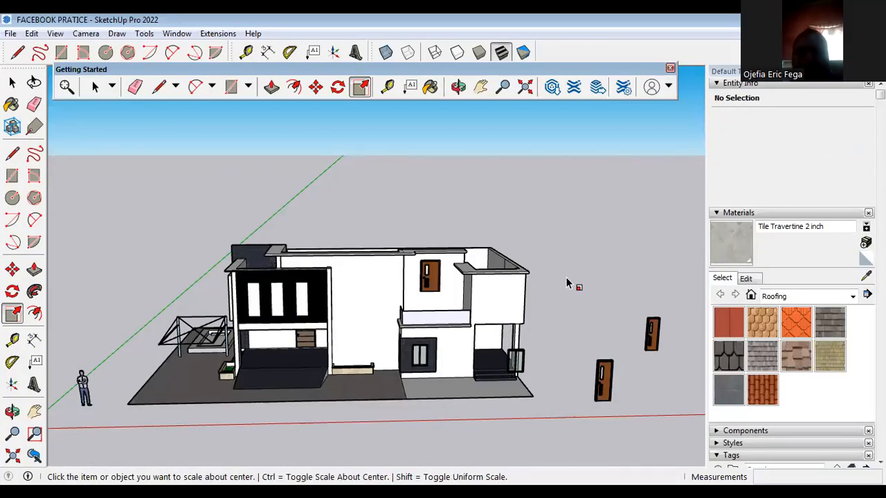
key(ctrl+v)
click(579, 272)
scroll(589, 270, up, 4)
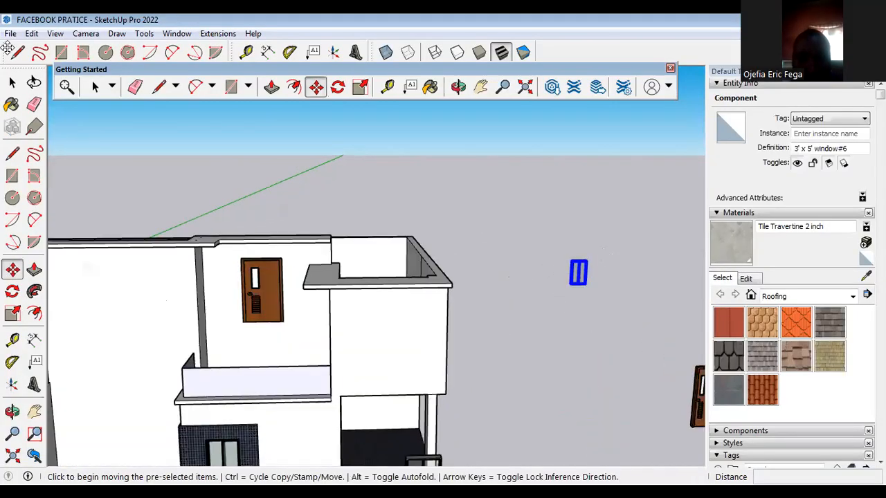
click(95, 86)
scroll(577, 270, up, 3)
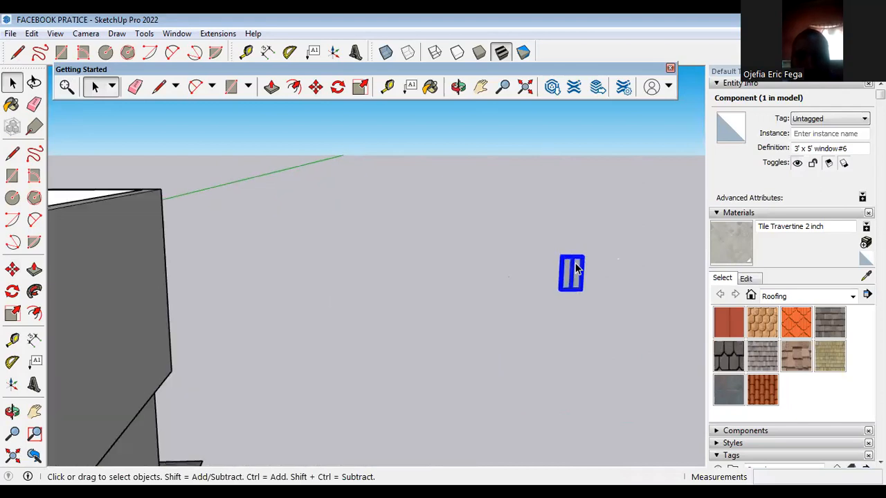
Step: Move the two-pane window component by its corner to the empty space just above the balcony wing
scroll(578, 269, up, 2)
click(315, 85)
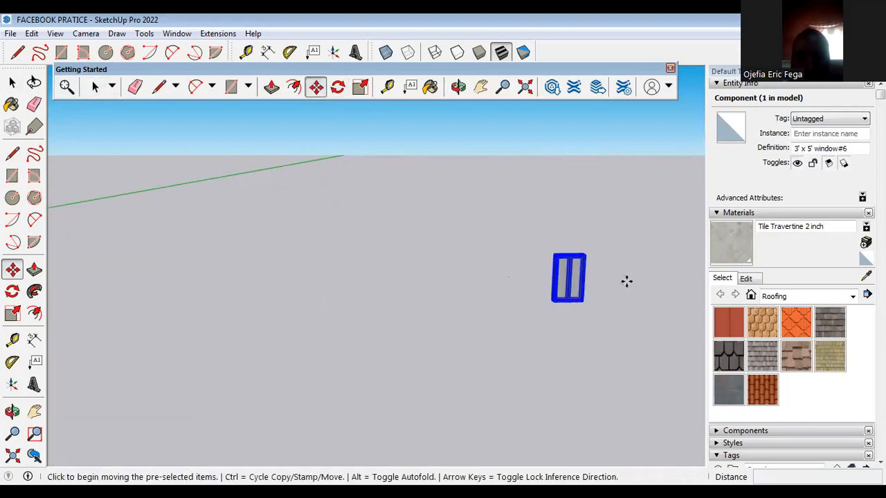
scroll(584, 256, up, 4)
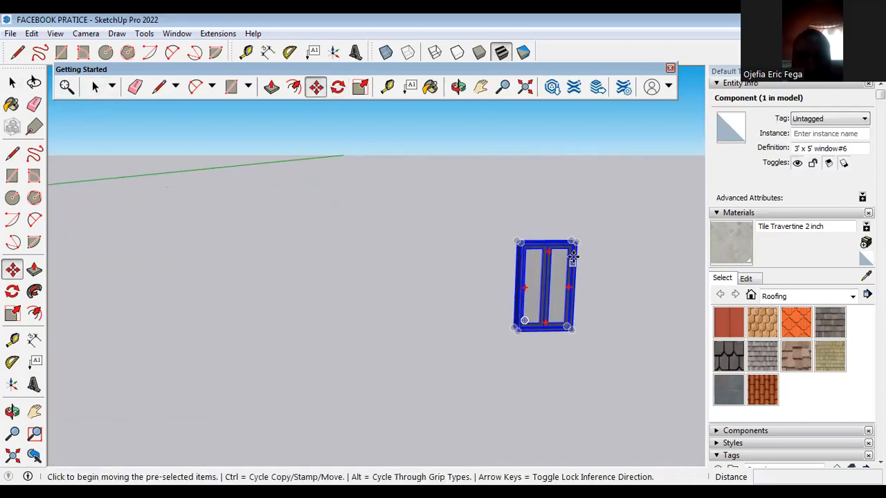
click(611, 197)
scroll(636, 283, down, 6)
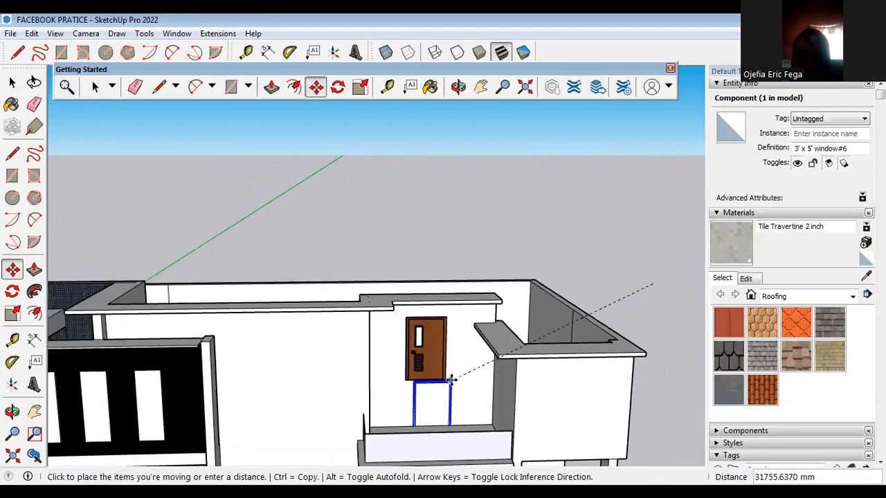
scroll(451, 380, up, 1)
scroll(402, 338, down, 1)
click(435, 205)
key(Escape)
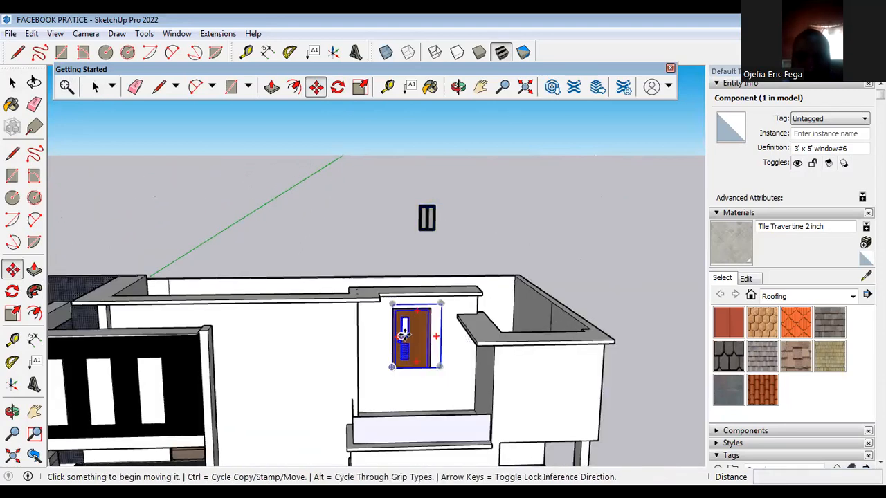
Step: Move the wooden door out of the upper balcony opening and place it in the empty space beside the window
click(403, 335)
click(563, 223)
key(q)
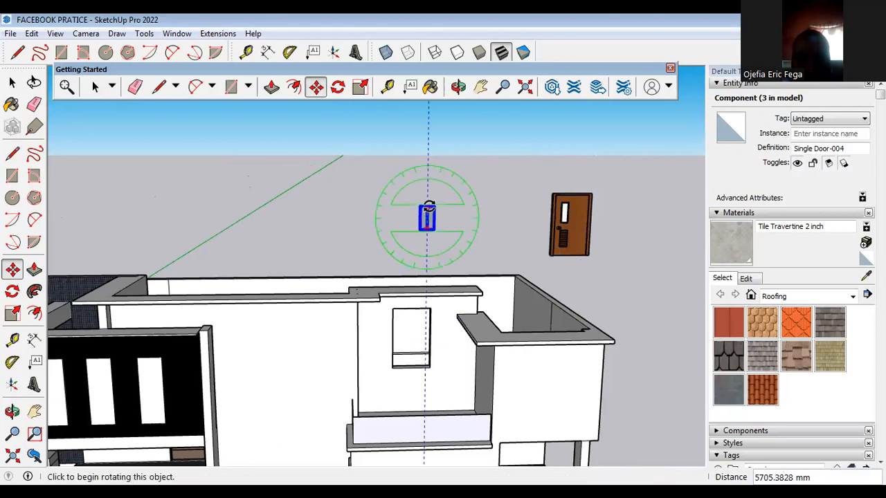
Step: Move the two-pane window by its top corner so it snaps to the matching top corner of the balcony opening
scroll(429, 207, up, 4)
key(m)
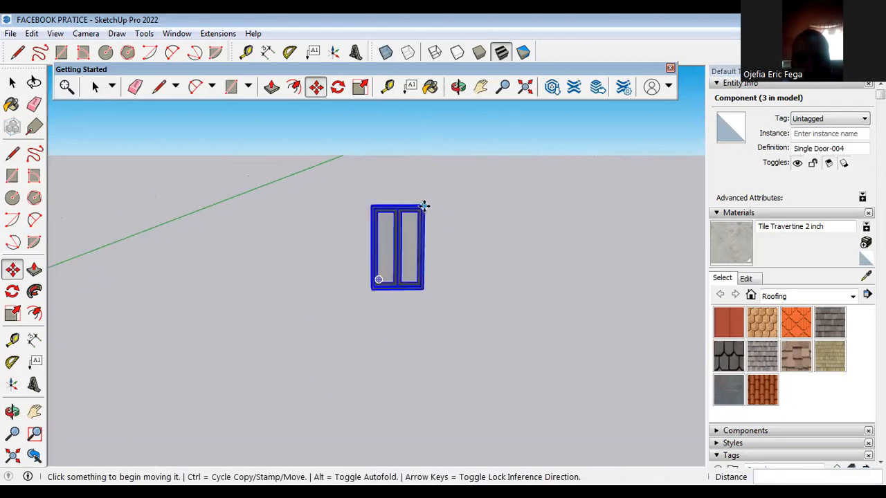
click(424, 205)
scroll(484, 190, down, 3)
scroll(467, 201, up, 4)
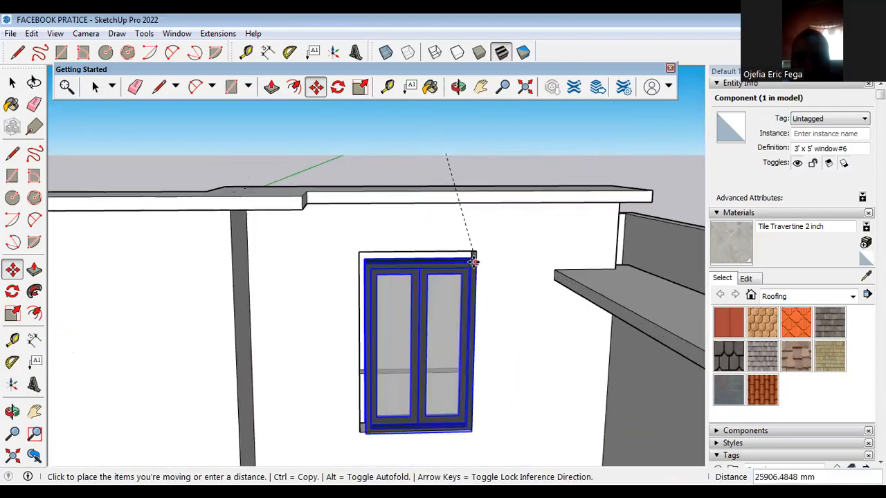
click(475, 250)
scroll(498, 273, down, 3)
scroll(431, 435, up, 2)
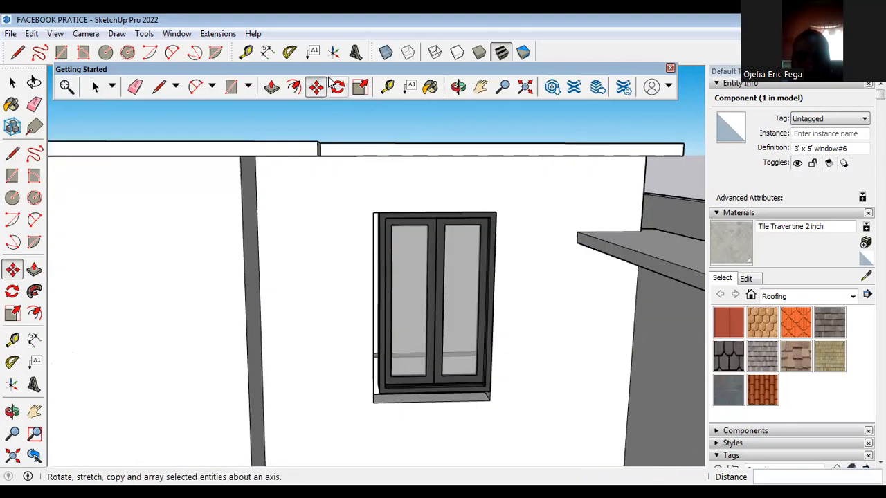
Step: Scale the window's width by about 1.06 to reach the opening's side and stretch its bottom edge down to the sill
click(360, 87)
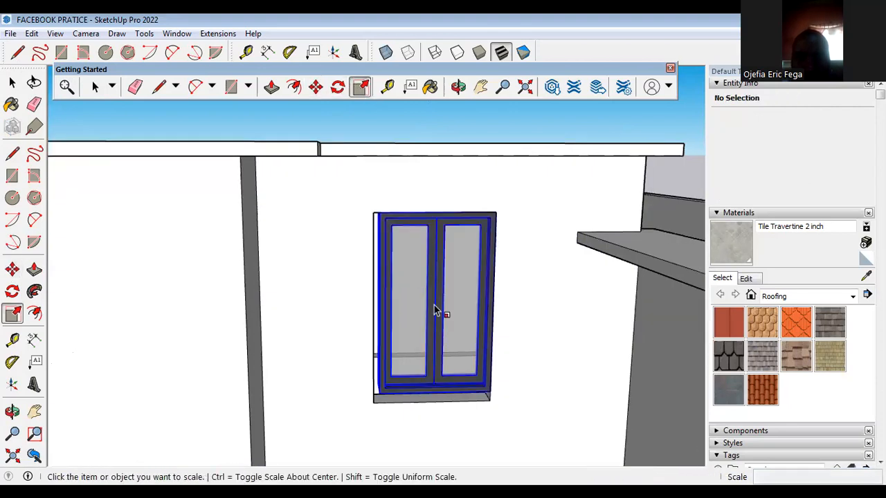
click(435, 311)
scroll(373, 274, up, 2)
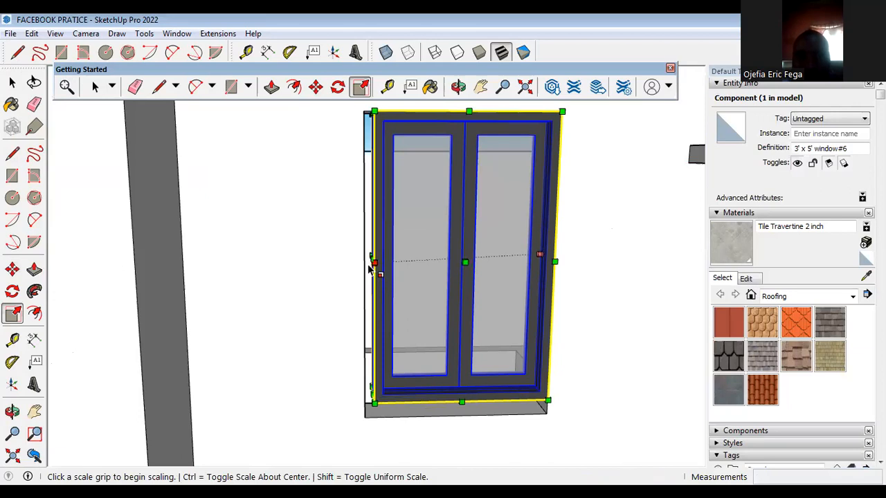
click(372, 263)
click(365, 268)
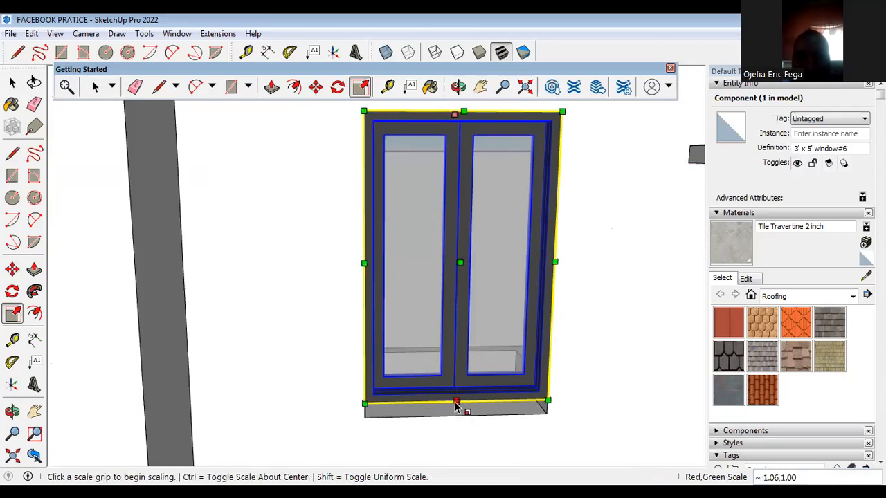
click(456, 404)
click(459, 414)
scroll(489, 287, down, 5)
scroll(524, 209, up, 1)
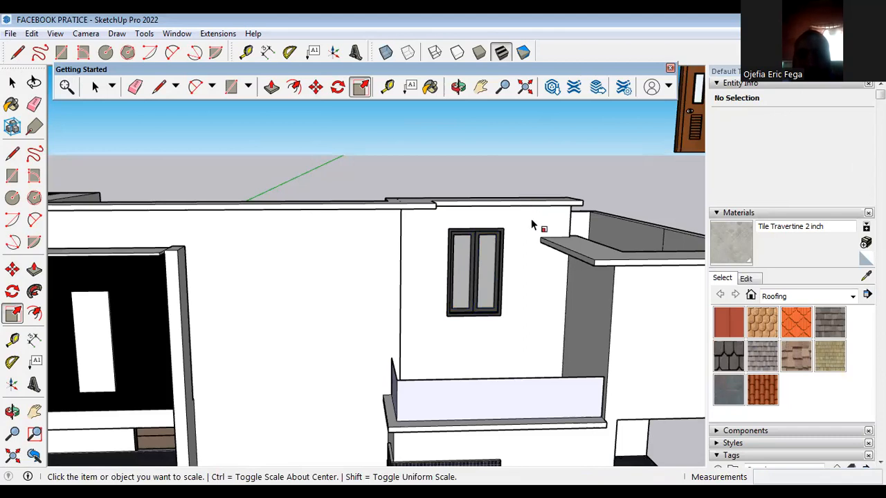
Step: Inspect the house from the outside, including the entrance side and the spare doors and windows standing beside it
scroll(531, 219, down, 5)
scroll(432, 342, down, 3)
middle_drag(366, 405, 524, 432)
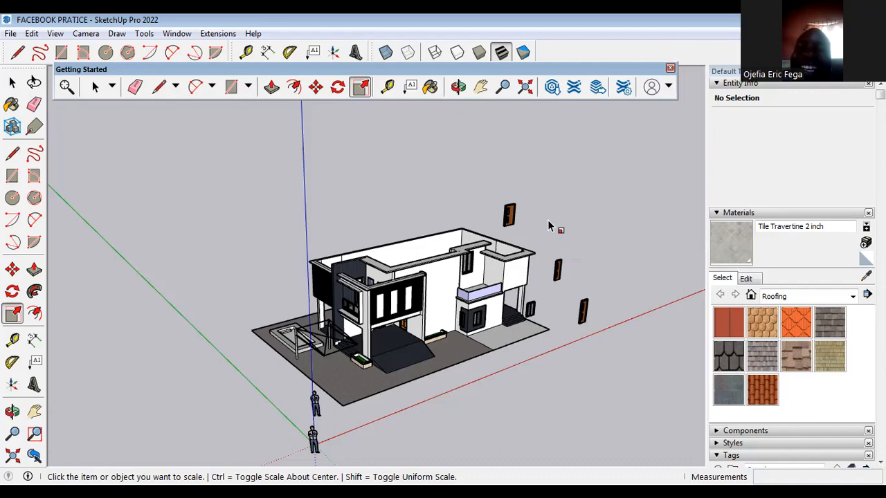
scroll(481, 262, down, 3)
middle_drag(481, 262, 527, 243)
scroll(527, 243, up, 5)
scroll(527, 248, up, 2)
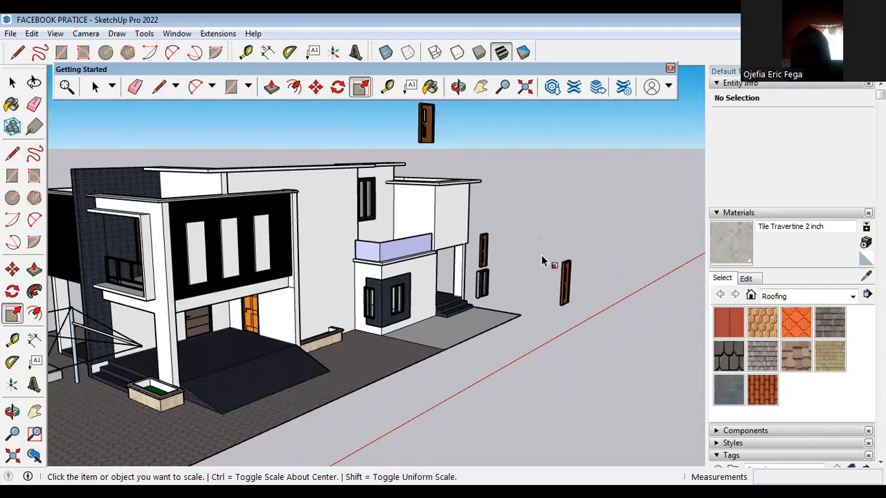
scroll(550, 261, up, 5)
scroll(467, 350, up, 6)
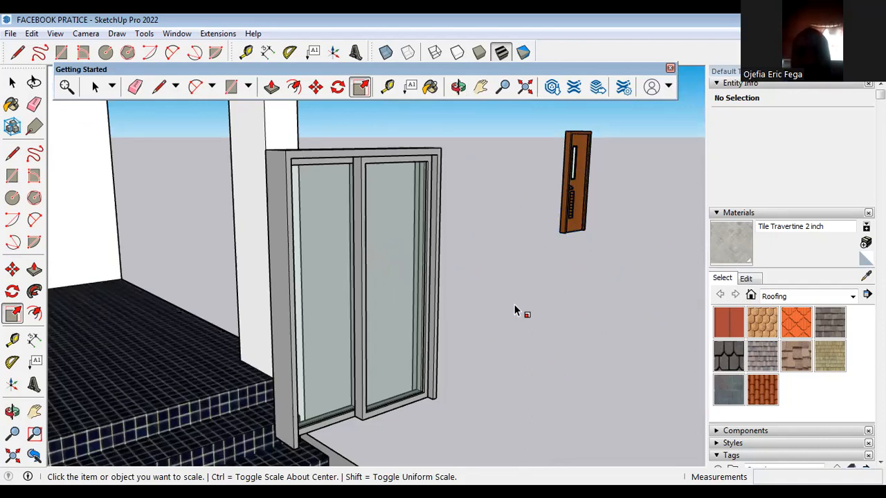
scroll(494, 306, down, 3)
middle_drag(494, 307, 625, 168)
scroll(621, 291, up, 5)
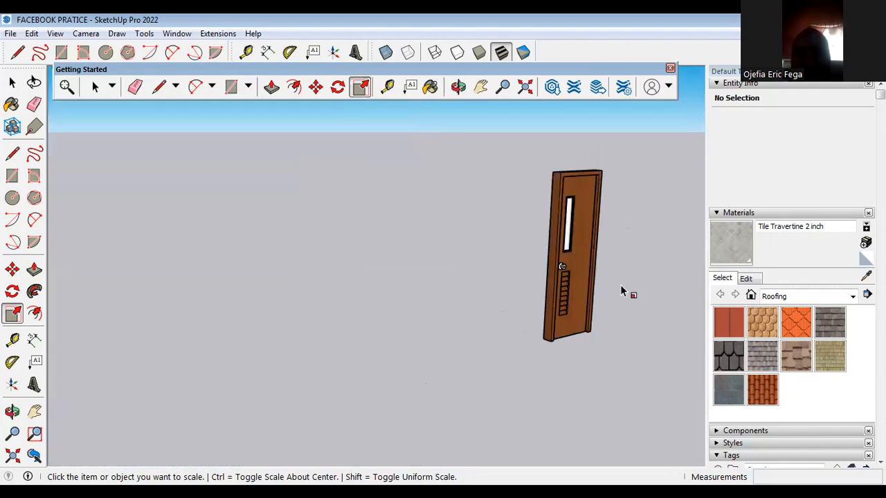
scroll(613, 270, down, 6)
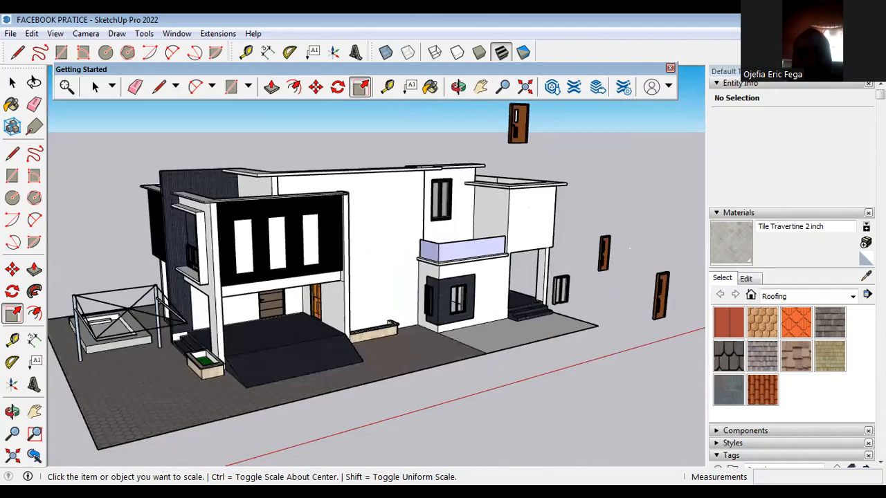
Step: Expand the component browser and look through the Dynamic Components Training collection
scroll(791, 291, down, 3)
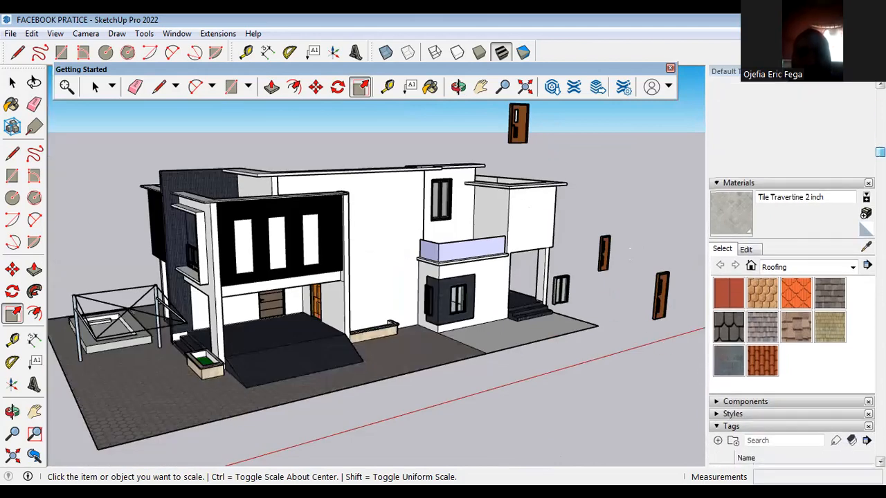
scroll(789, 298, down, 3)
click(717, 323)
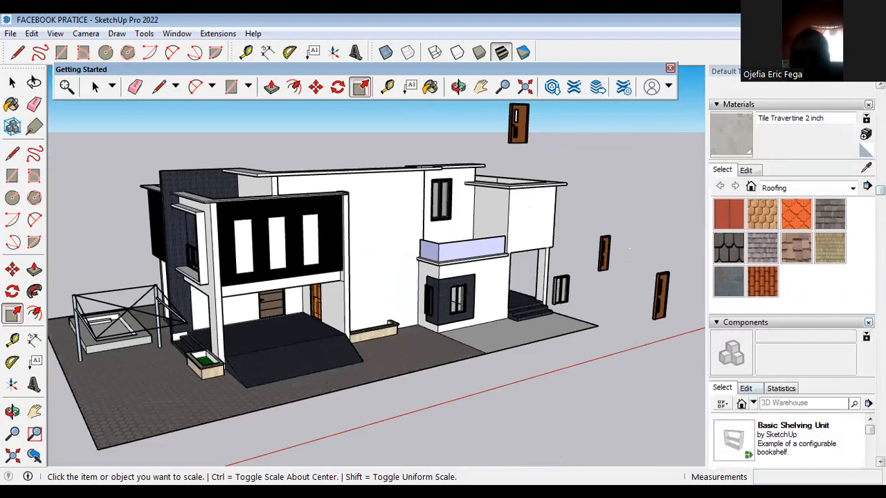
scroll(860, 303, down, 5)
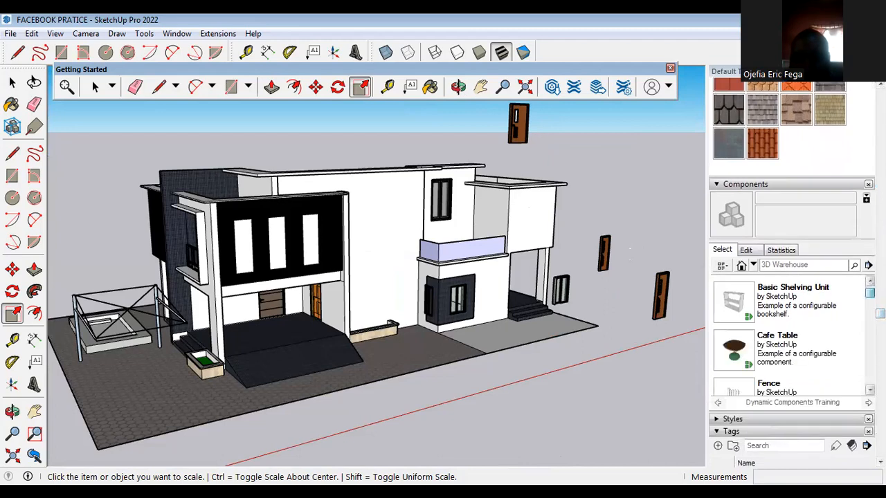
scroll(869, 291, down, 1)
drag(870, 311, 870, 390)
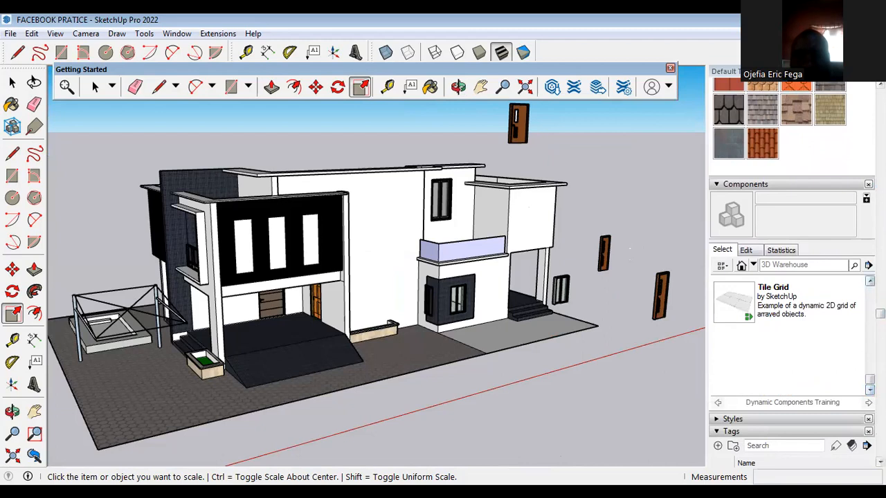
click(870, 281)
click(870, 281)
click(870, 281)
click(870, 281)
click(870, 281)
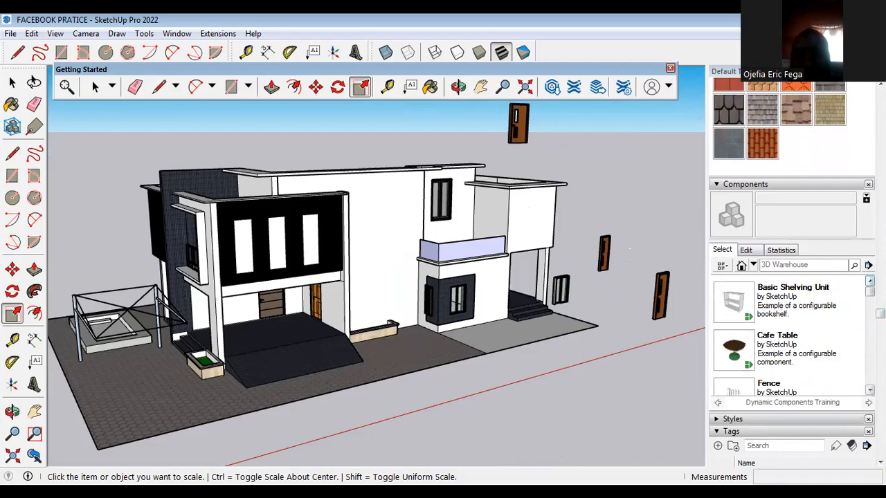
Step: Show the components used in the model and look through that list
click(741, 266)
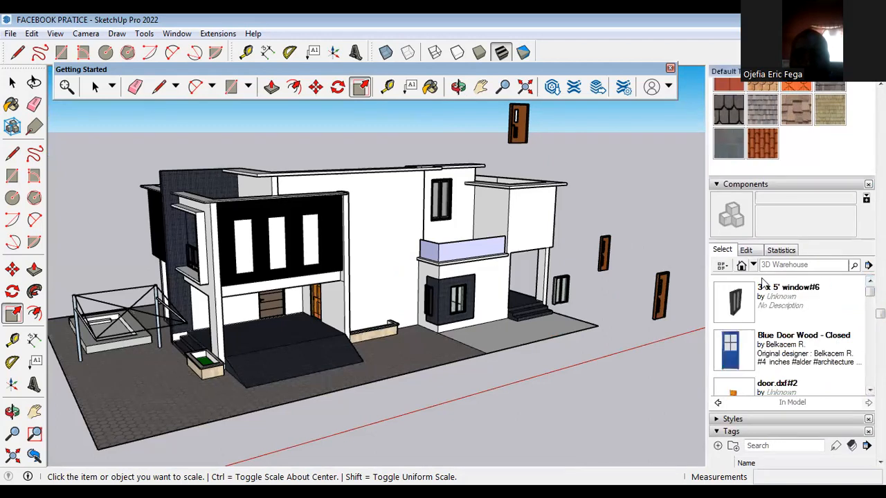
scroll(869, 389, down, 4)
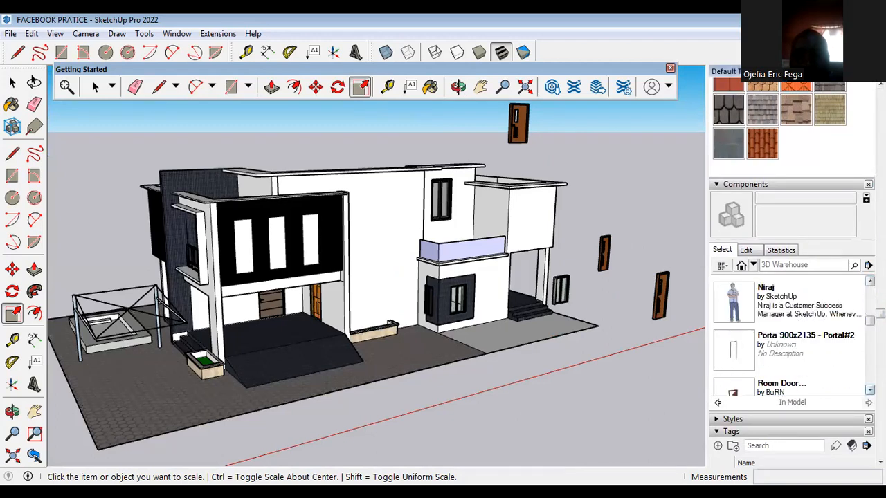
scroll(869, 389, down, 3)
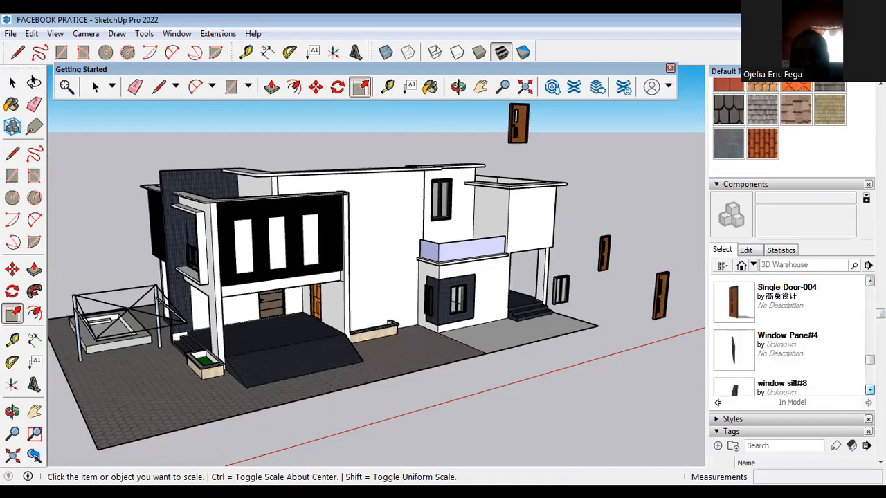
scroll(869, 281, up, 7)
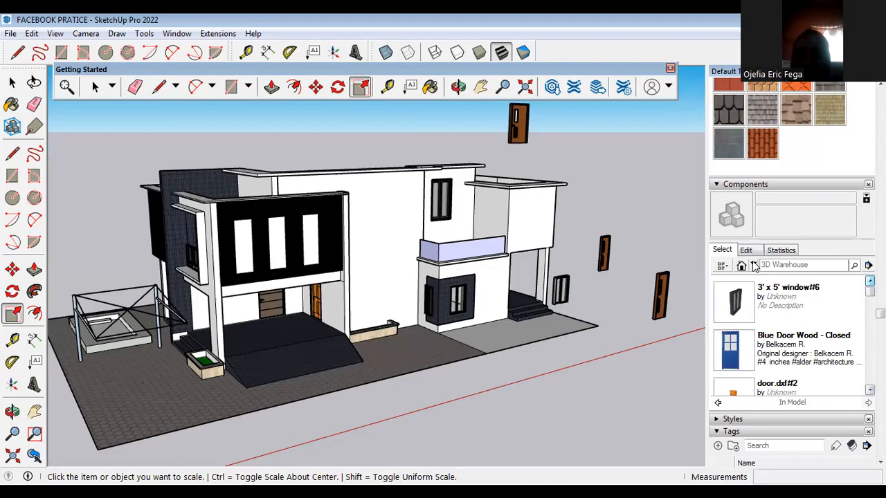
Step: Check the available component collections and the display options for the component list
click(754, 267)
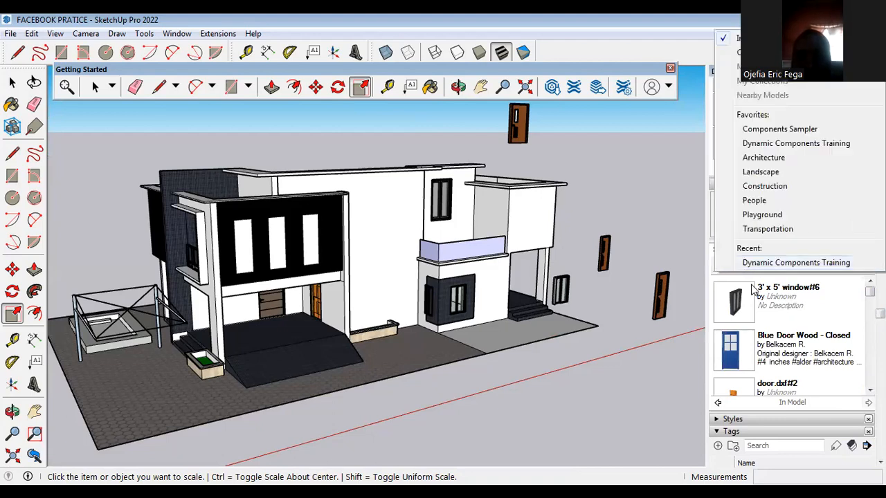
click(763, 290)
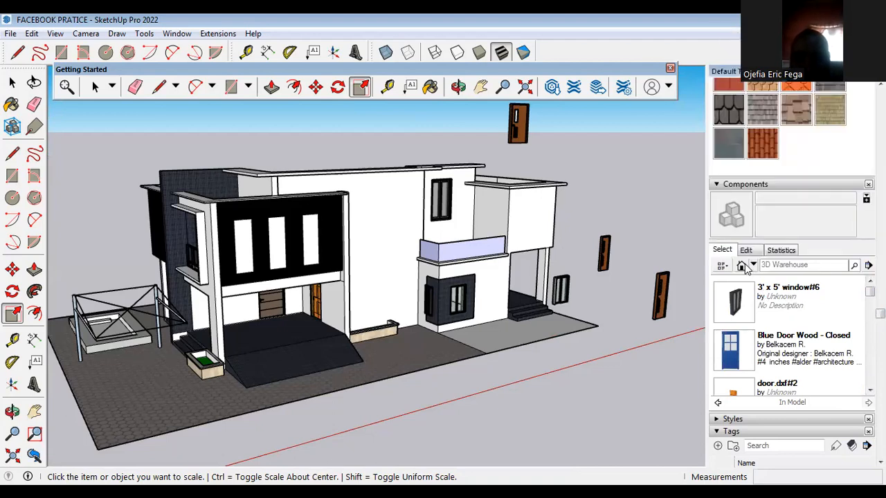
click(754, 267)
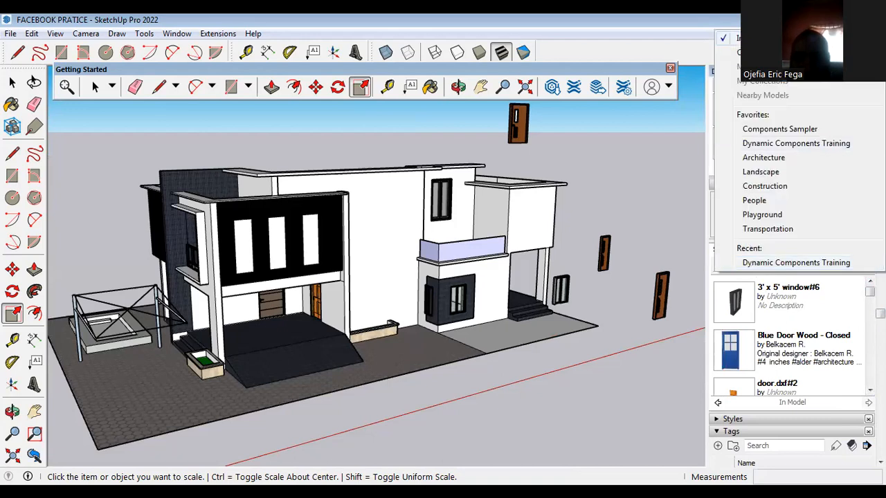
click(744, 269)
click(723, 266)
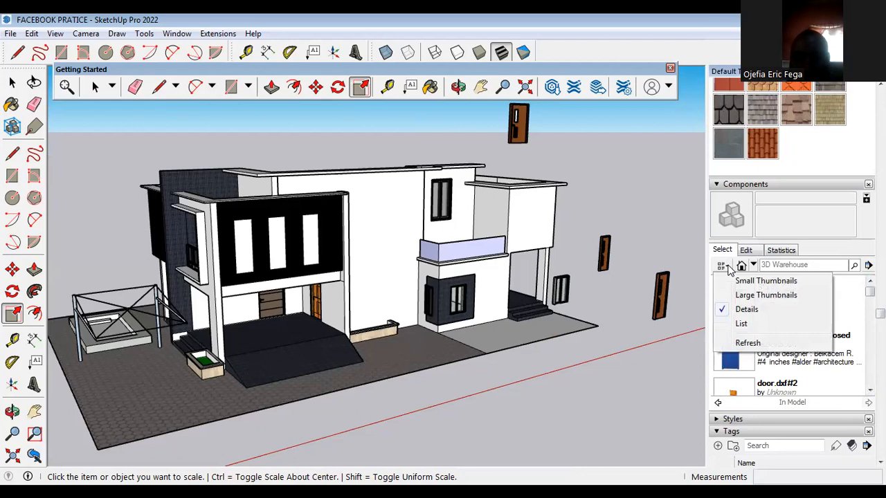
click(843, 274)
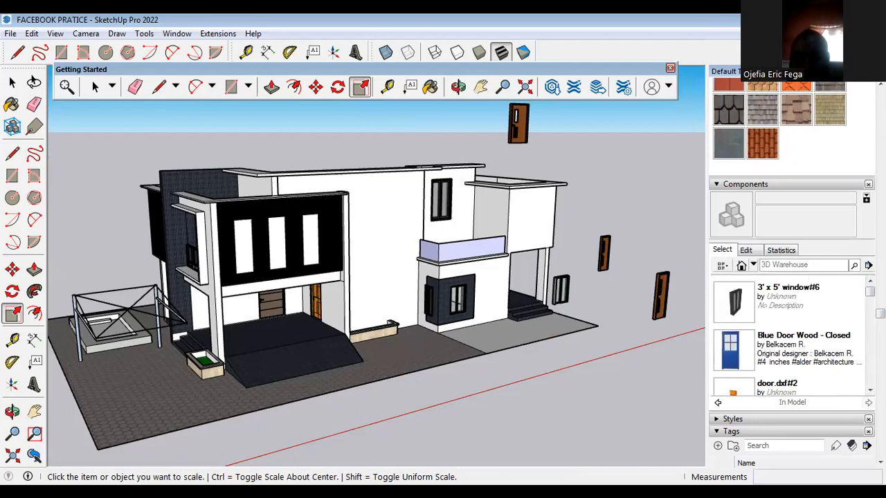
Step: Revisit the Dynamic Components Training collection and switch back to the In Model components
click(719, 403)
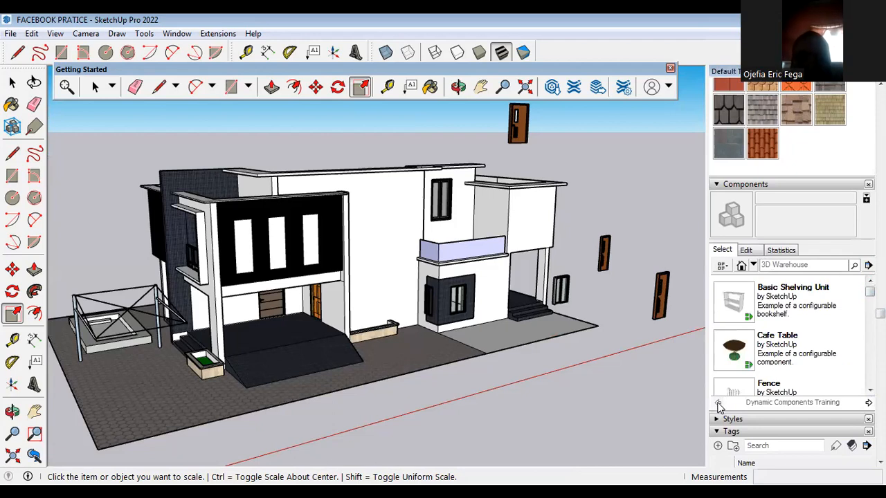
mouse_move(870, 293)
mouse_down()
mouse_move(870, 346)
mouse_move(870, 291)
mouse_up()
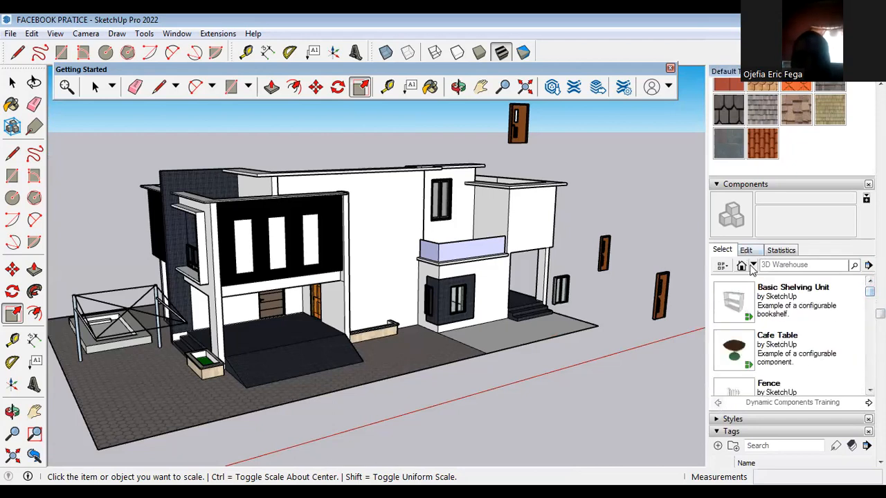
click(753, 267)
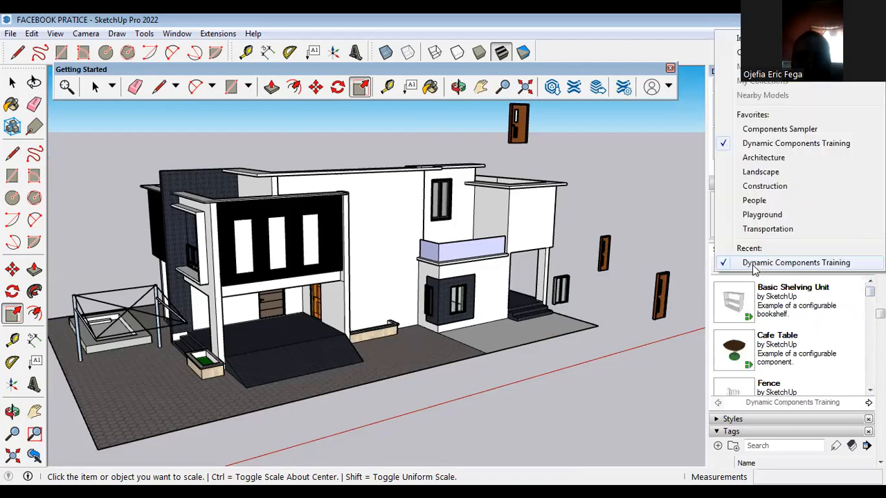
click(753, 263)
click(742, 267)
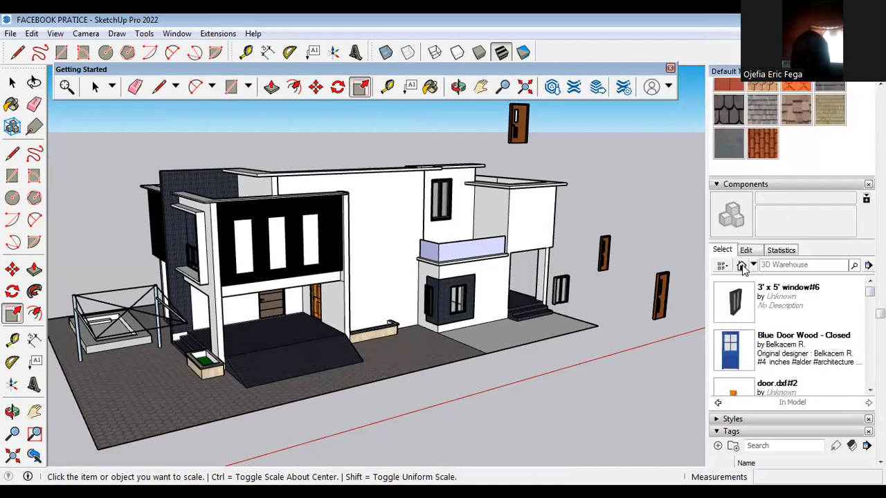
click(725, 266)
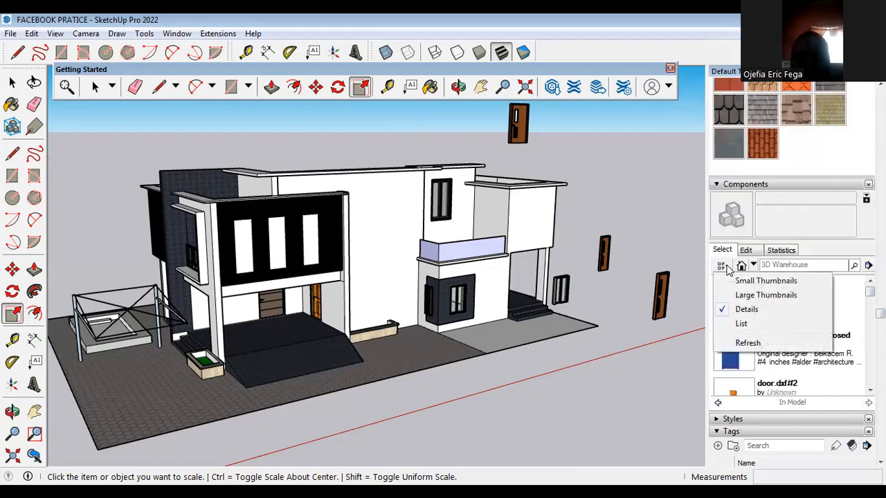
click(854, 269)
click(868, 265)
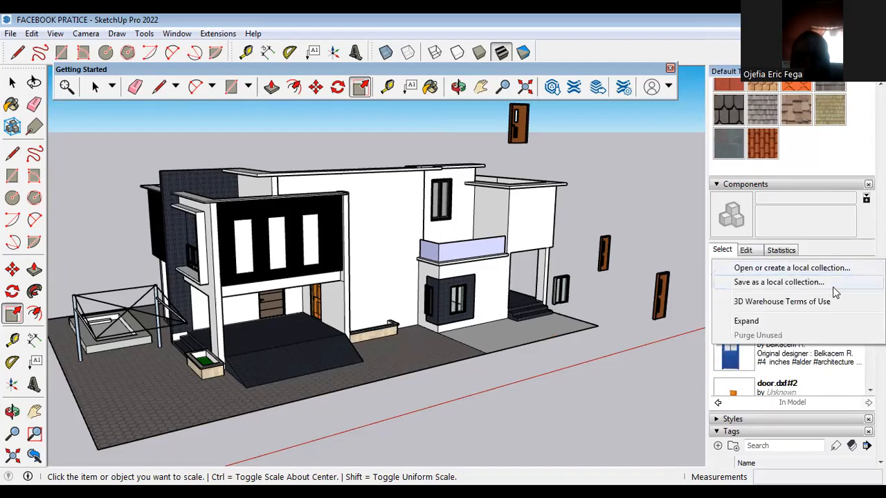
click(866, 380)
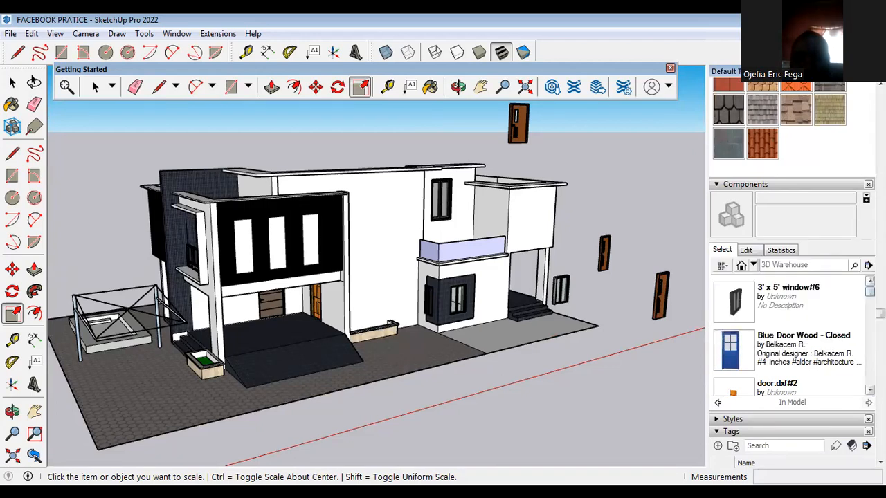
Step: Switch the component browser to the Components collections and open Components Sampler
click(753, 267)
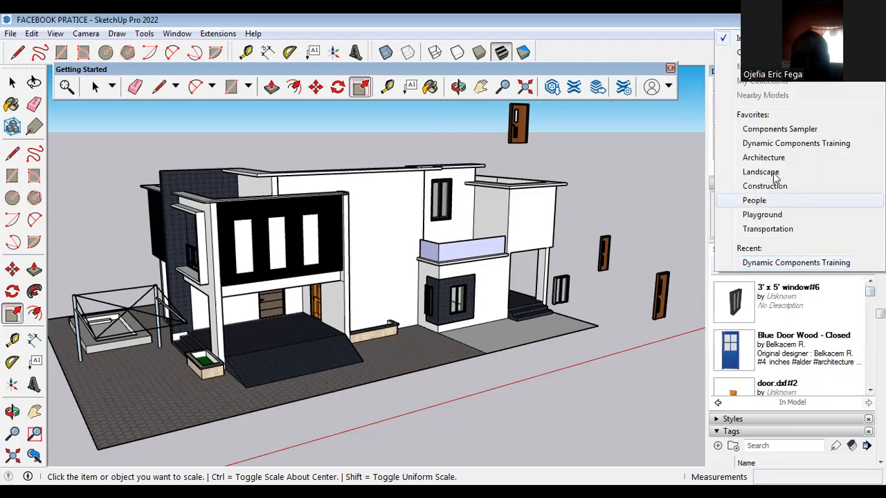
click(775, 52)
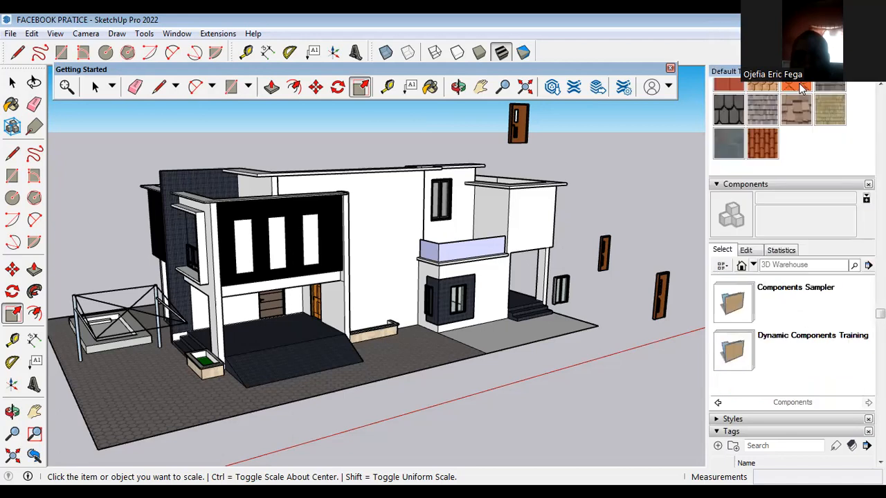
mouse_move(880, 313)
mouse_down()
mouse_move(880, 296)
mouse_move(880, 315)
mouse_up()
click(732, 298)
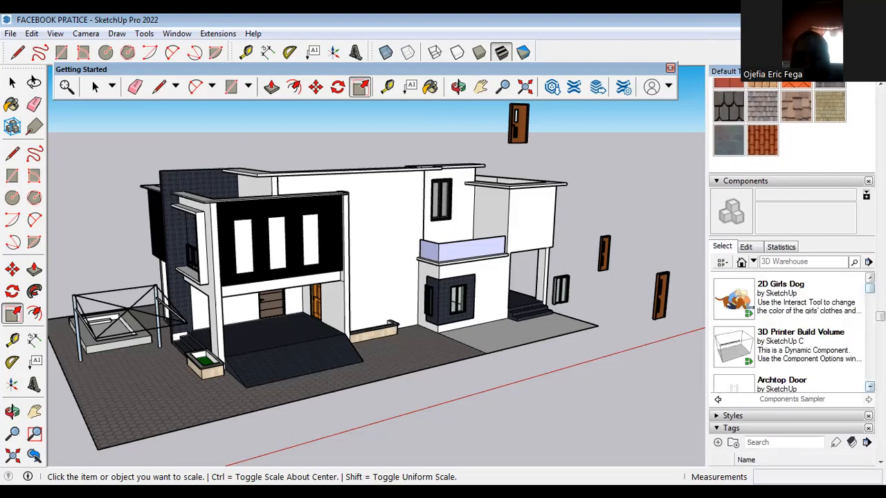
Step: Place the Bed and Bench components side by side on the open ground in front of the house
scroll(793, 335, down, 2)
click(869, 386)
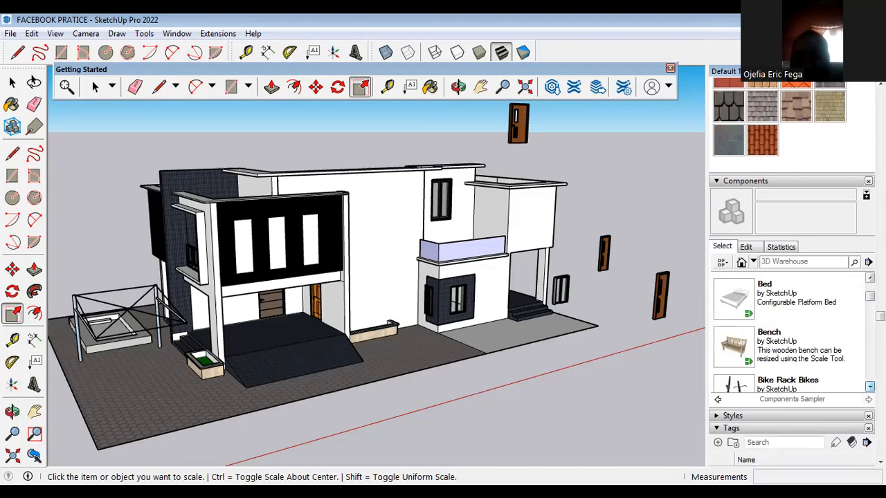
click(767, 298)
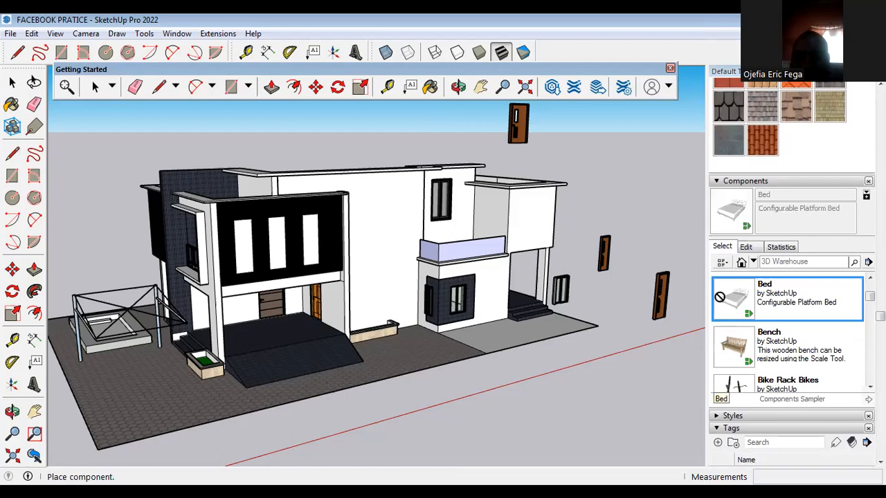
click(600, 428)
scroll(635, 334, up, 3)
click(782, 353)
click(415, 431)
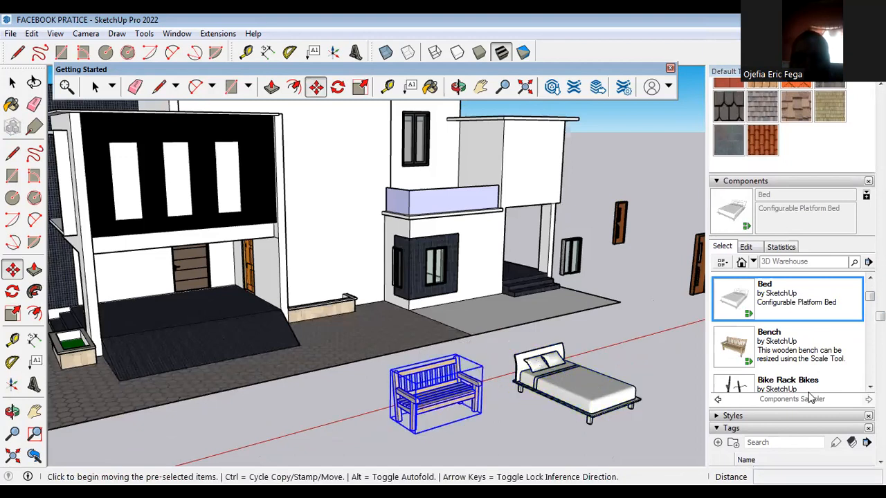
Step: Place the Car Sedan beside the bench and a standing man figure on the ground beyond the side entrance paving
scroll(767, 307, down, 3)
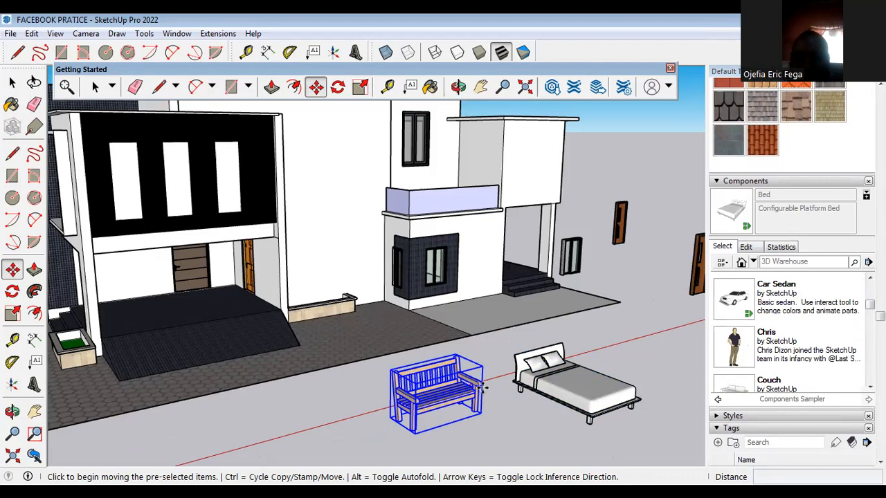
click(734, 299)
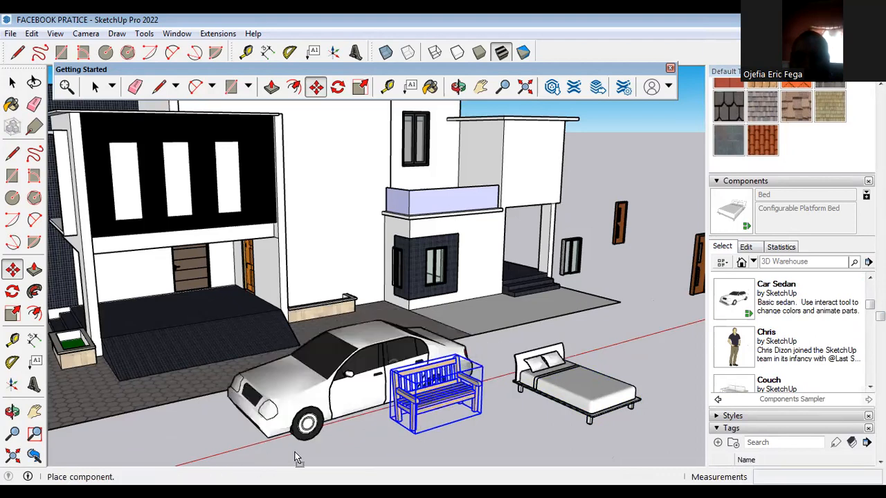
click(294, 453)
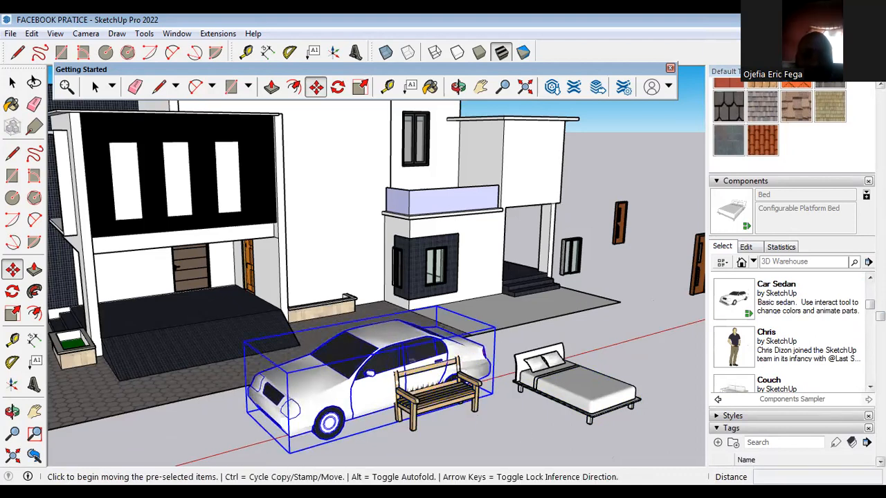
click(870, 386)
click(870, 387)
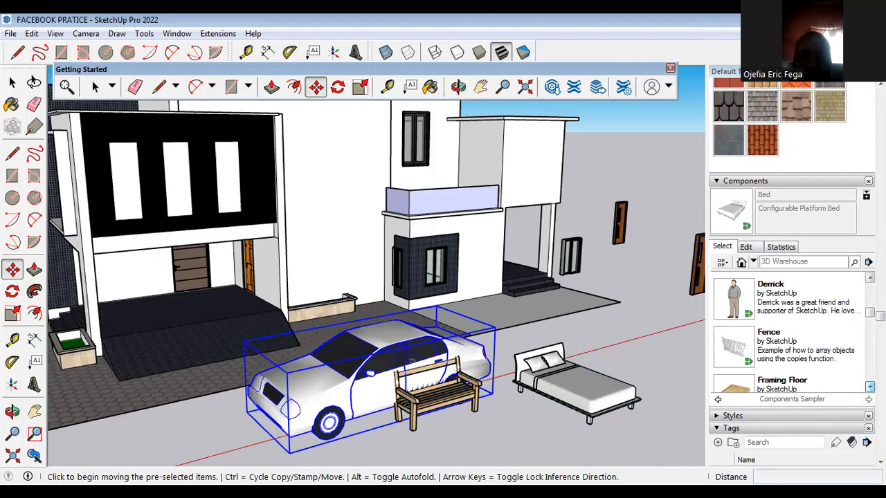
click(735, 299)
click(644, 319)
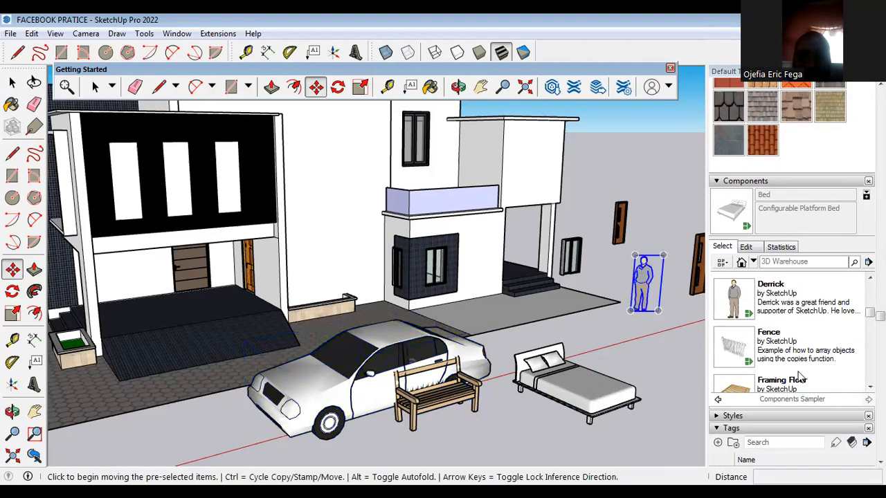
Step: Look through more of the Components Sampler, return to the Components collections and reopen the sampler from its beginning
click(870, 386)
click(870, 386)
click(870, 386)
click(870, 386)
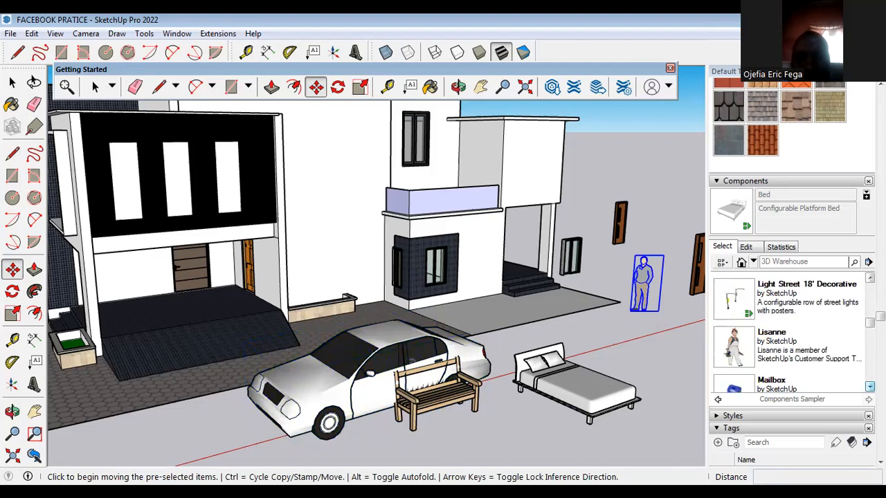
click(753, 262)
click(766, 237)
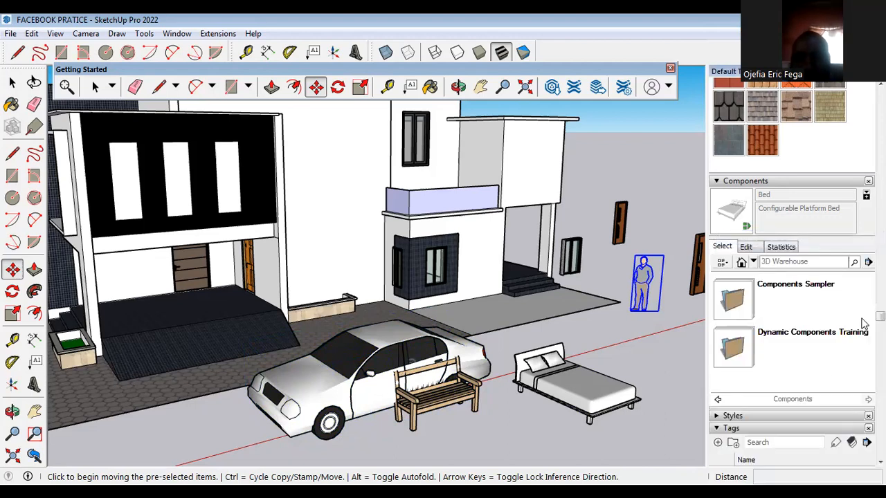
click(746, 308)
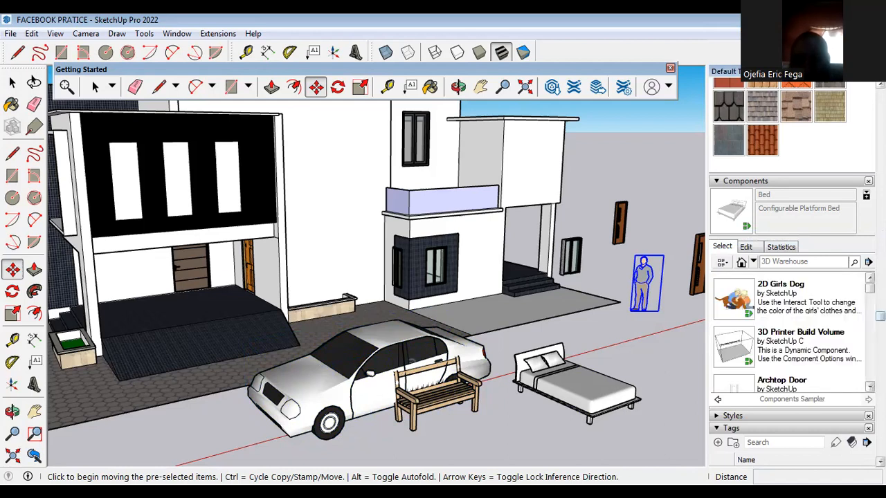
scroll(789, 336, down, 1)
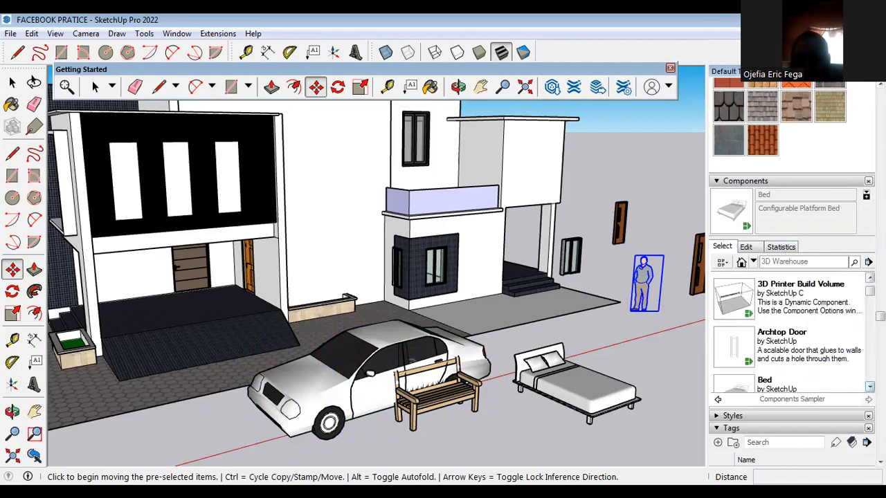
scroll(757, 313, up, 1)
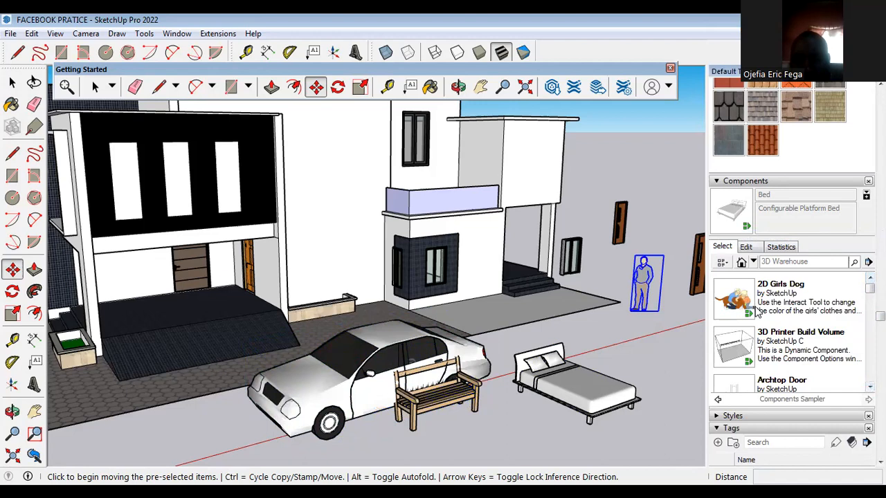
Step: Place the Bike Rack Bikes component on the ground in front of the car and clear the selection
scroll(869, 387, down, 5)
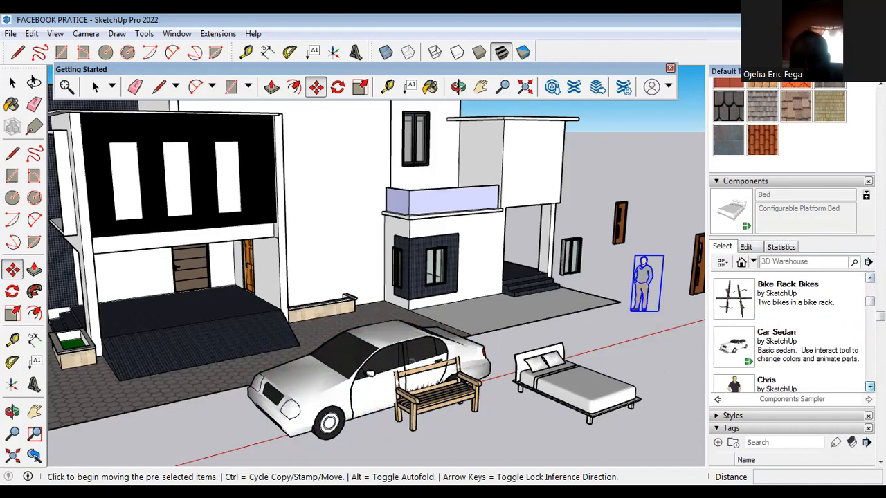
click(734, 299)
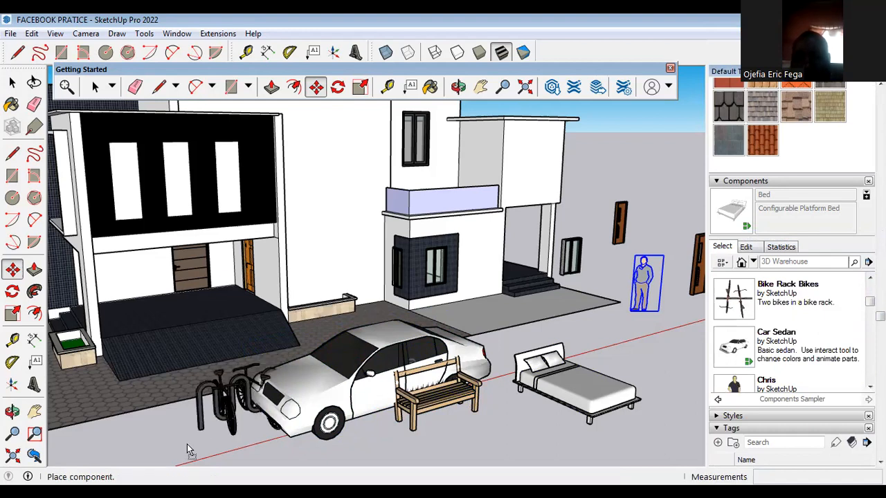
click(149, 443)
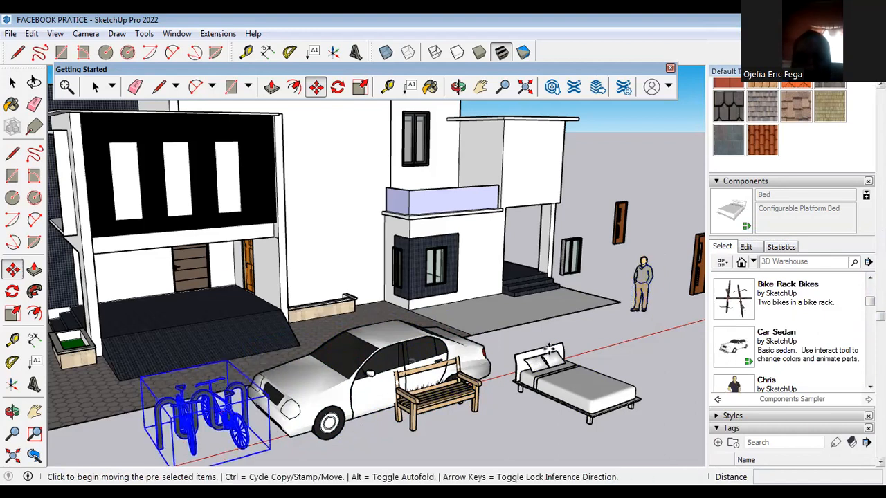
key(Escape)
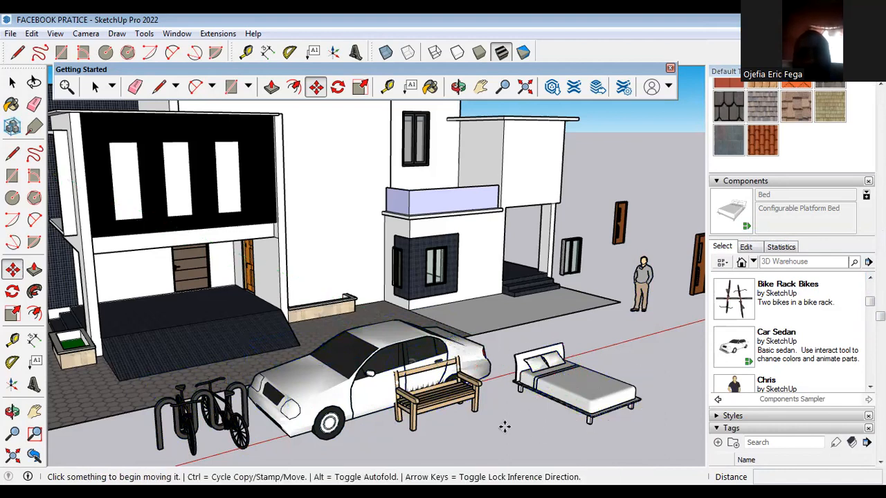
Step: Examine the house front and the placed components from different angles and distances
scroll(503, 425, down, 5)
middle_drag(503, 425, 485, 387)
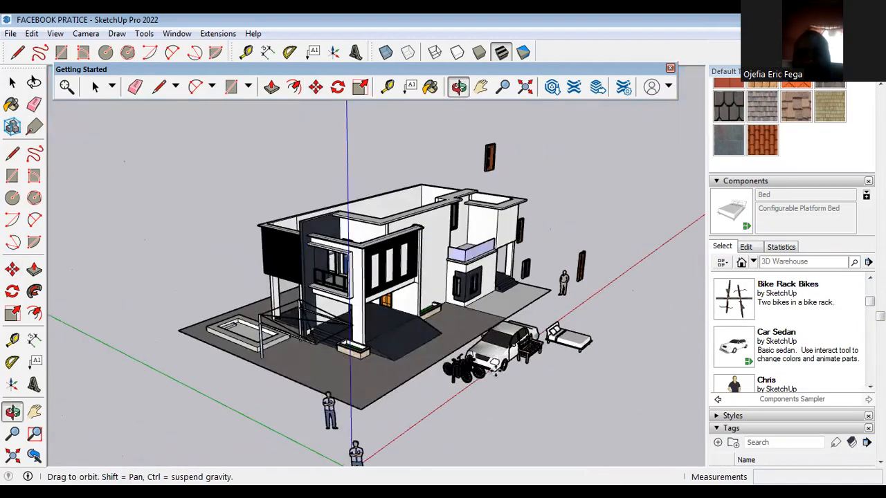
scroll(587, 288, up, 6)
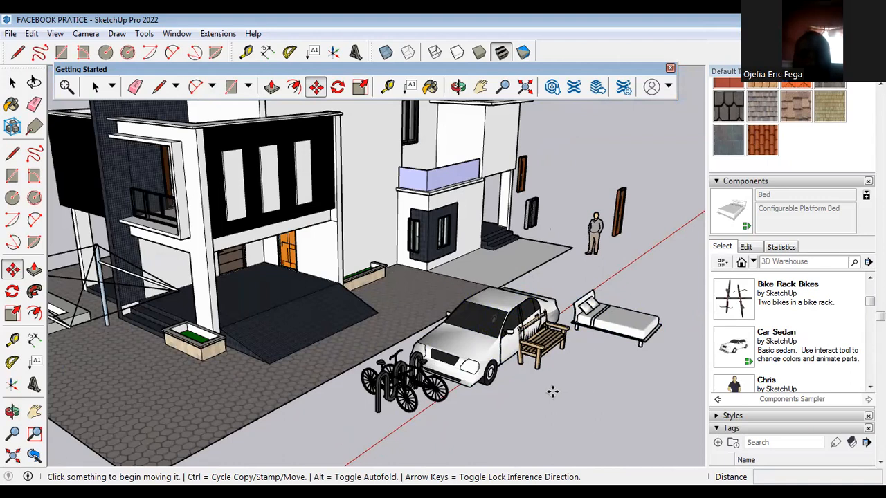
scroll(551, 389, down, 5)
scroll(329, 283, up, 6)
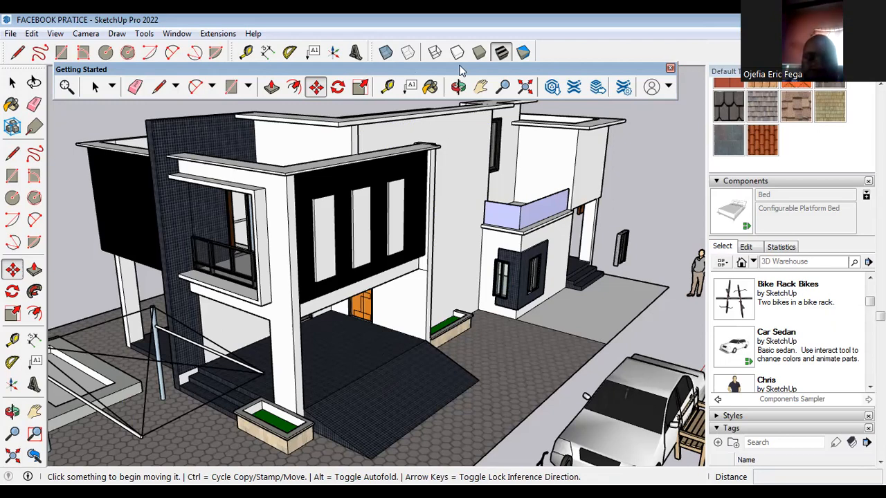
key(alt+Tab)
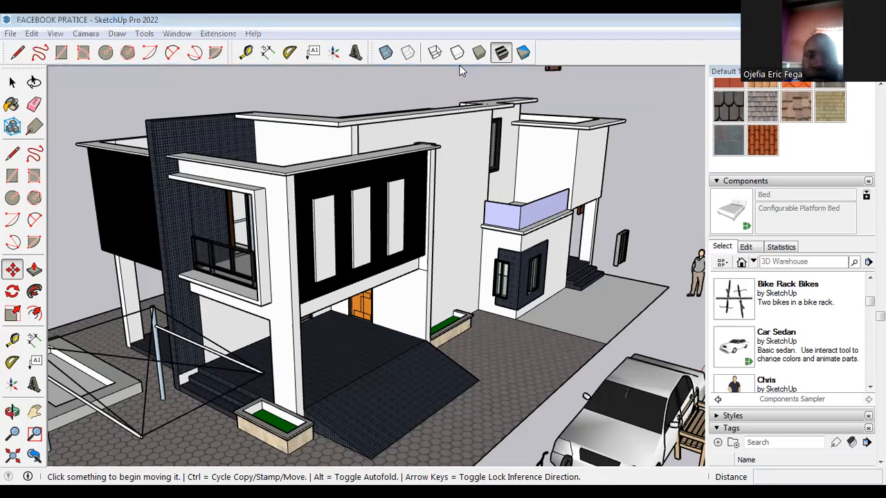